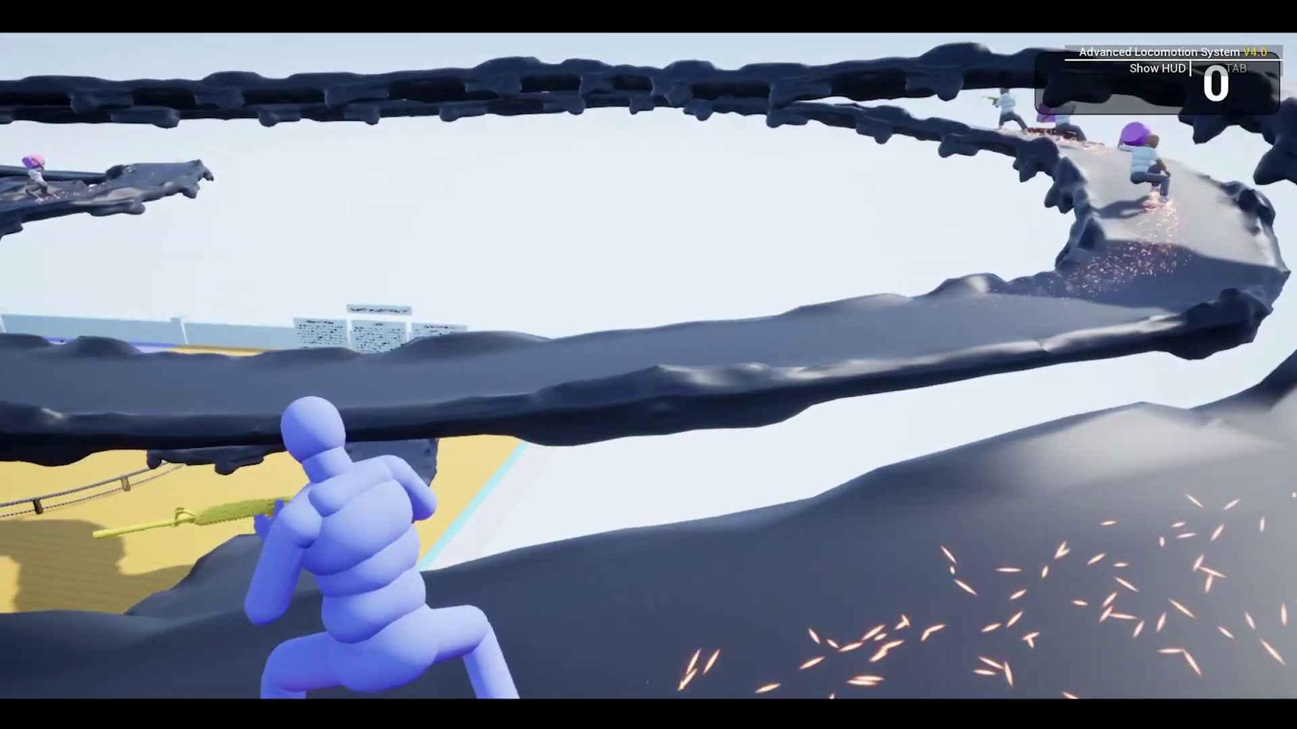
key(q)
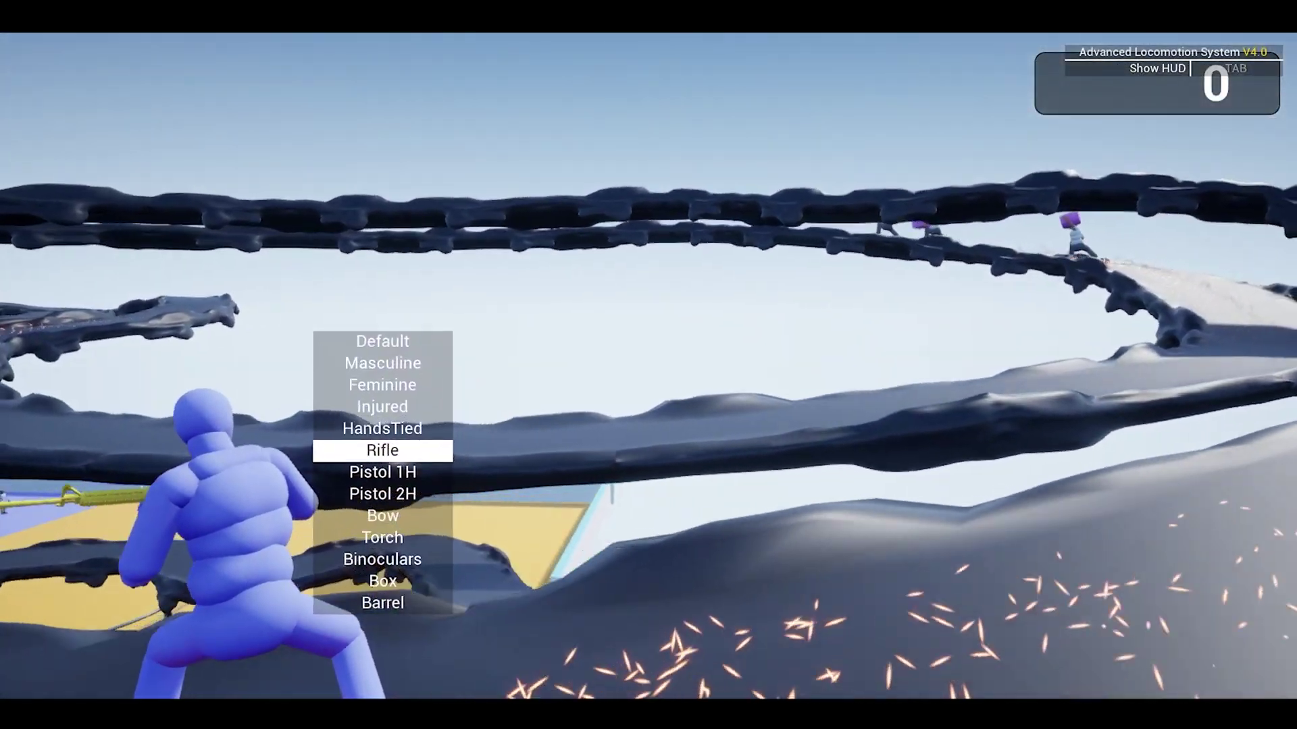
key(q)
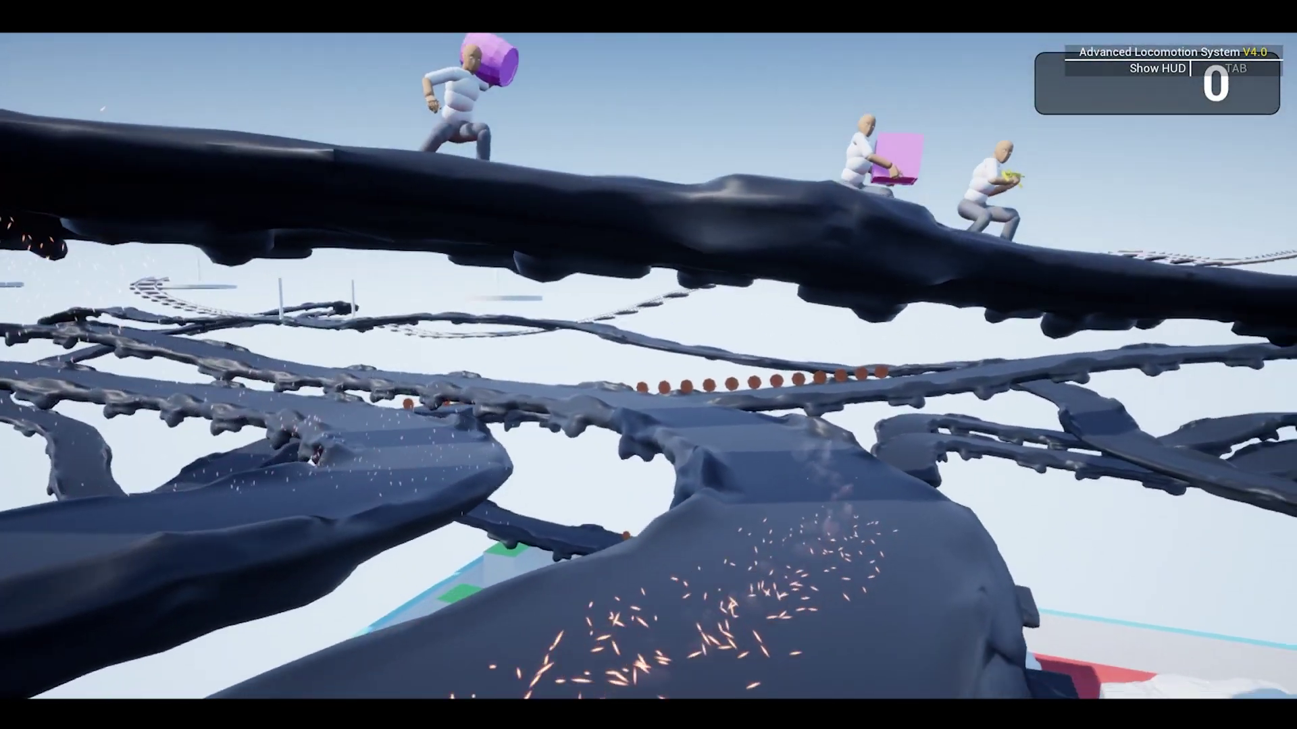
key(q)
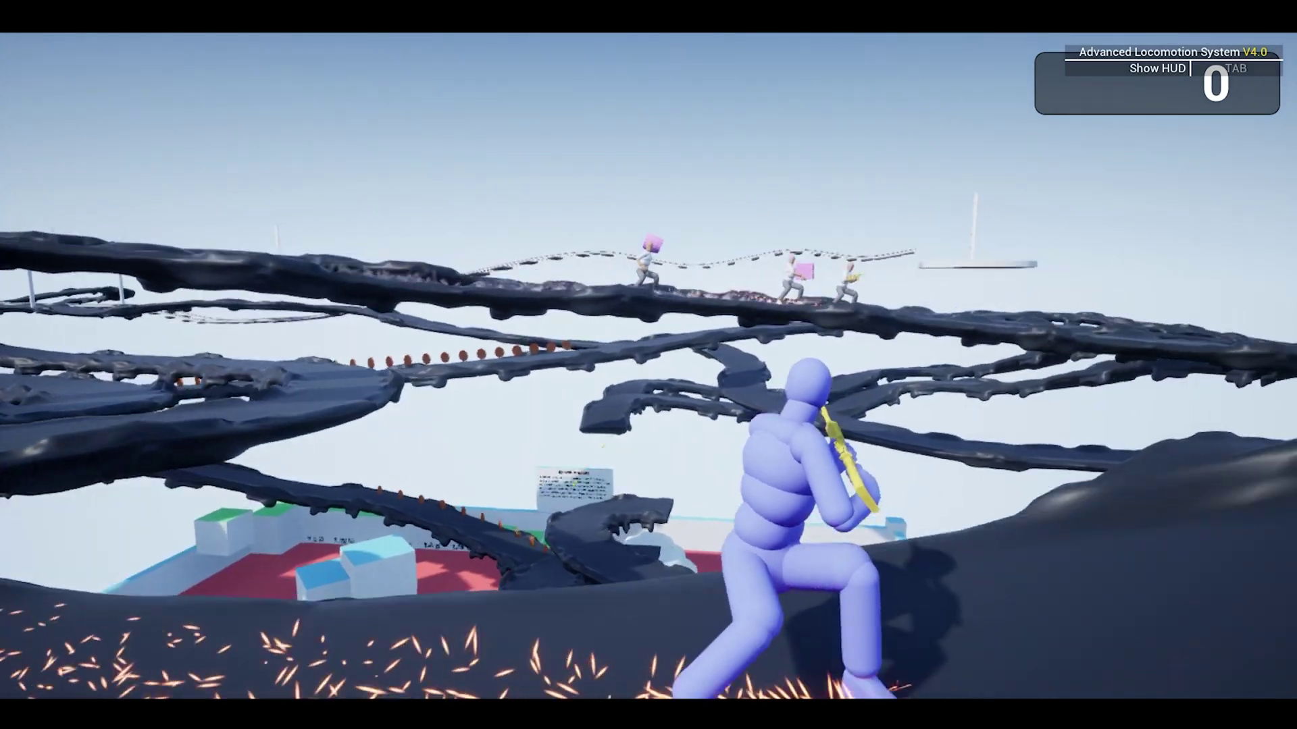
key(q)
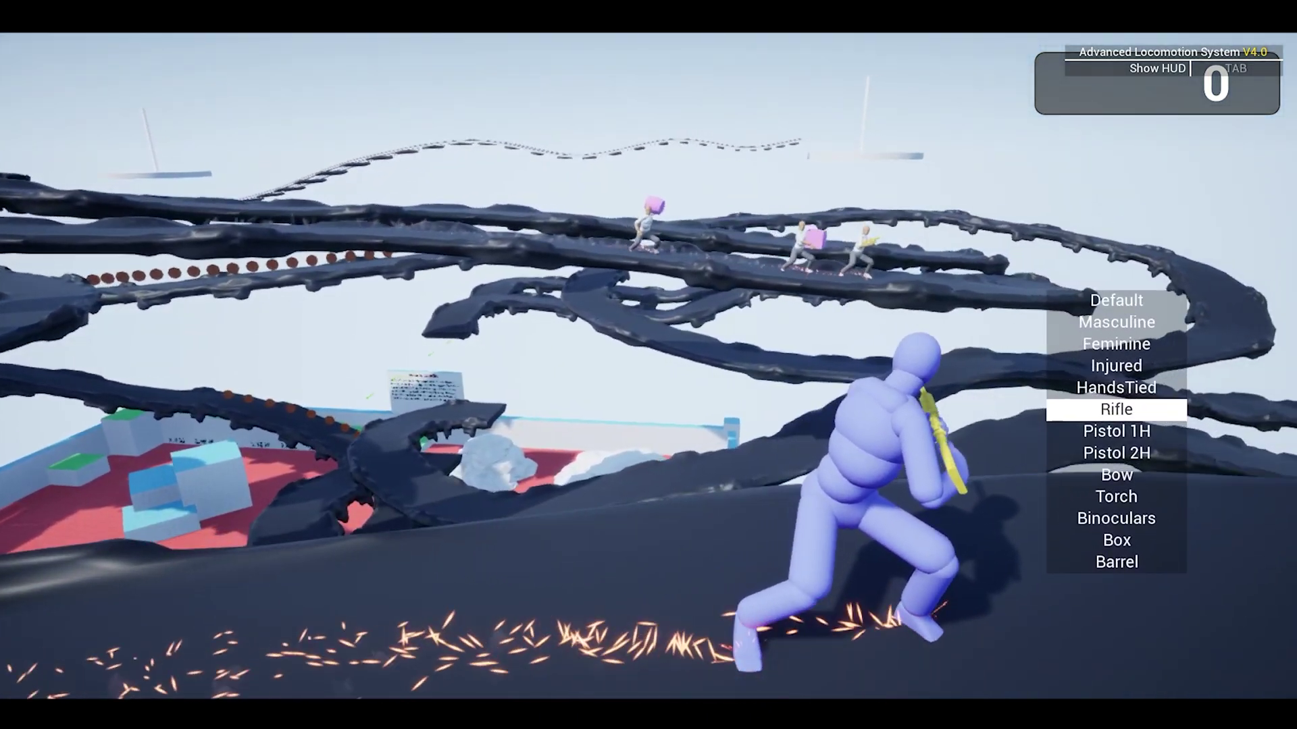
scroll(648, 364, down, 1)
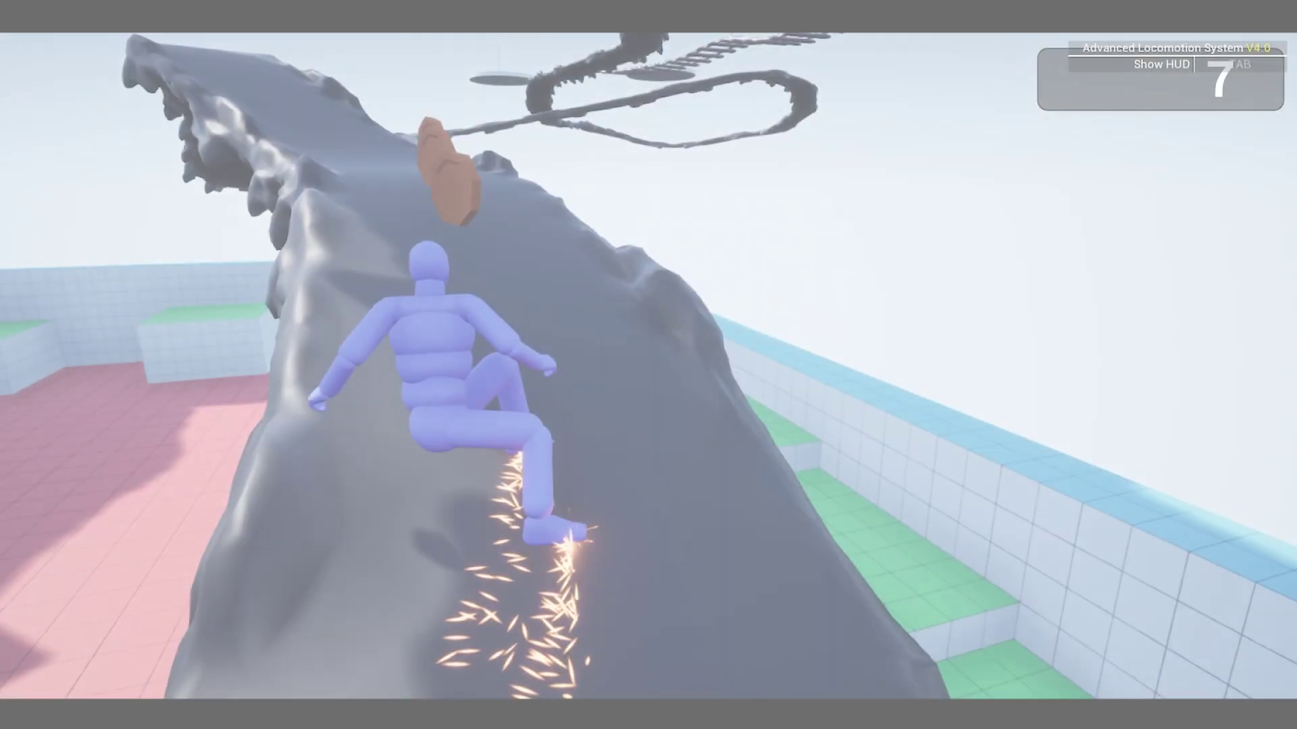
key(q)
scroll(648, 365, down, 3)
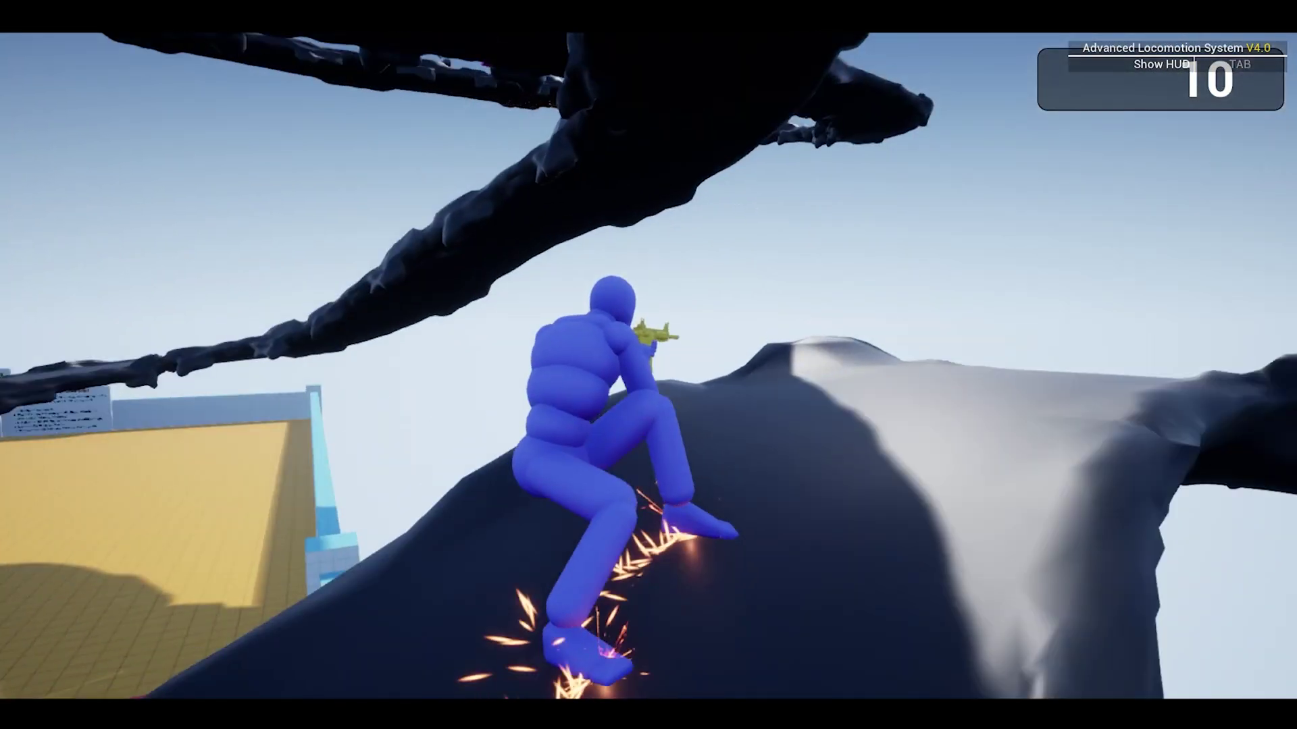
key(q)
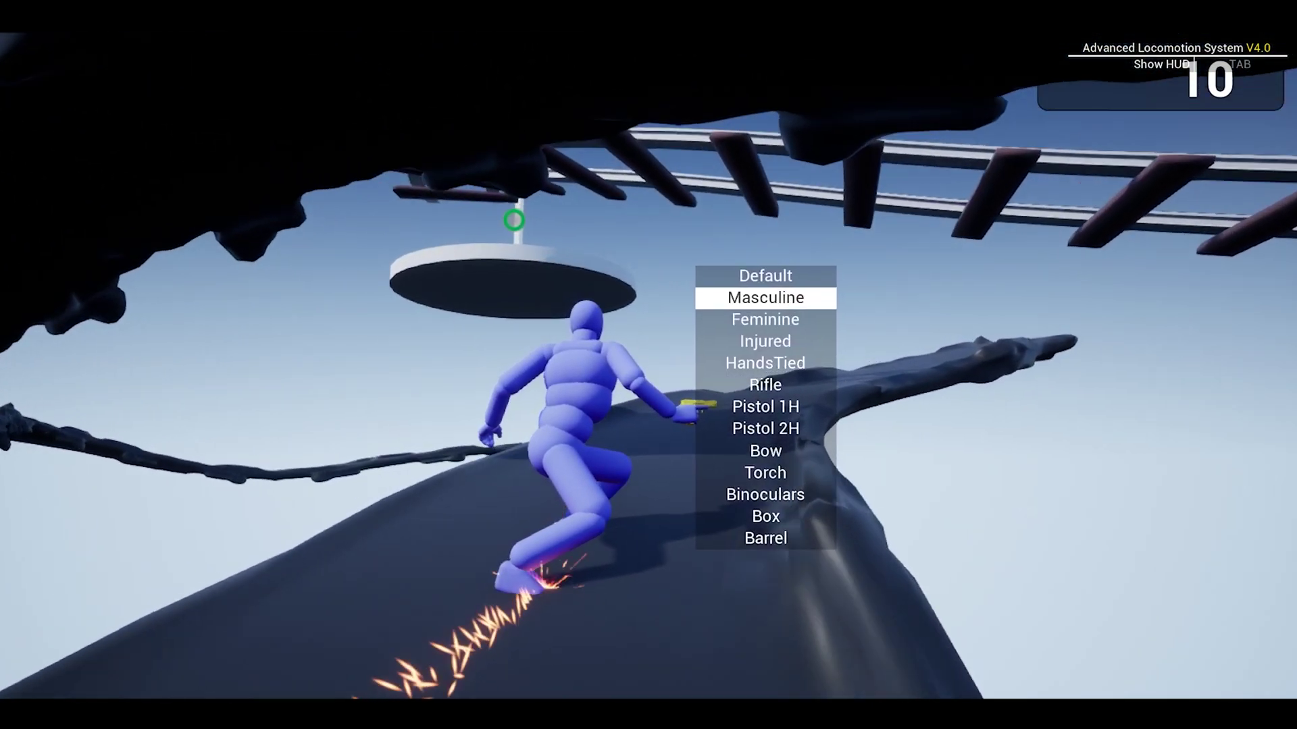
key(q)
key(q)
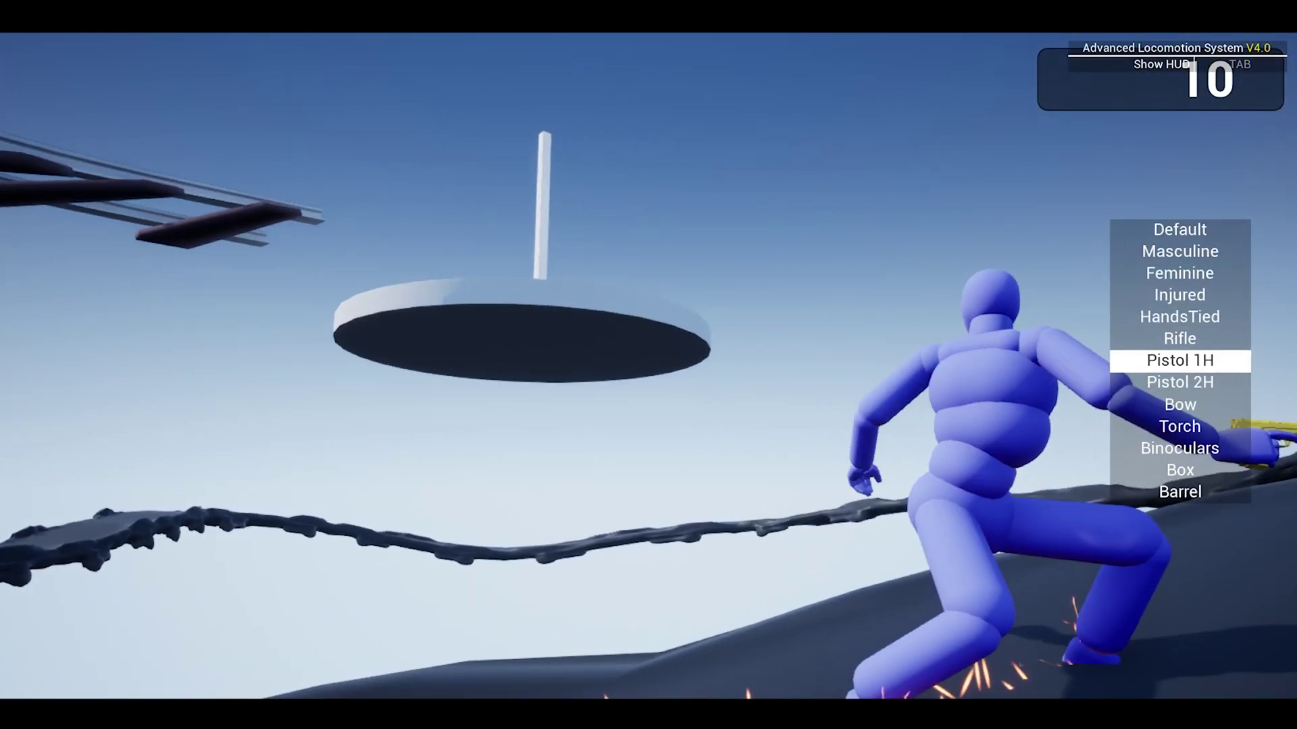
scroll(649, 364, up, 6)
key(q)
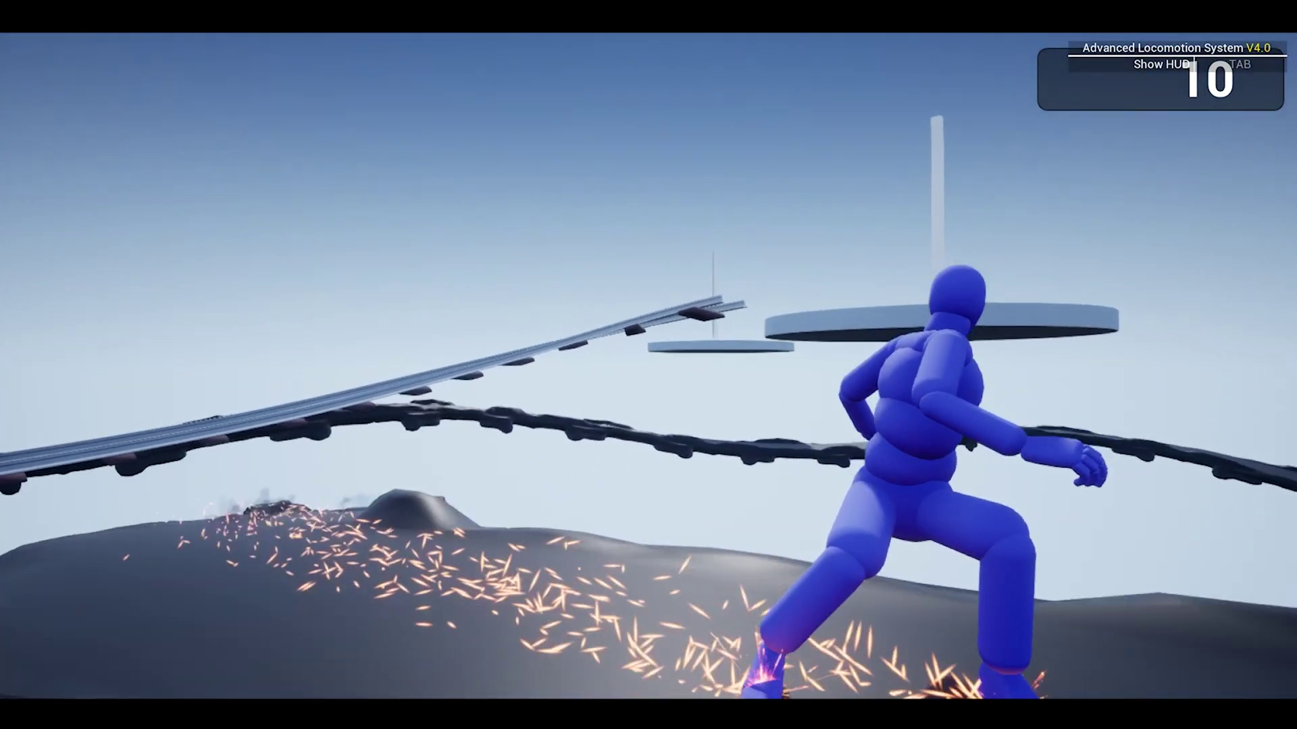
key(e)
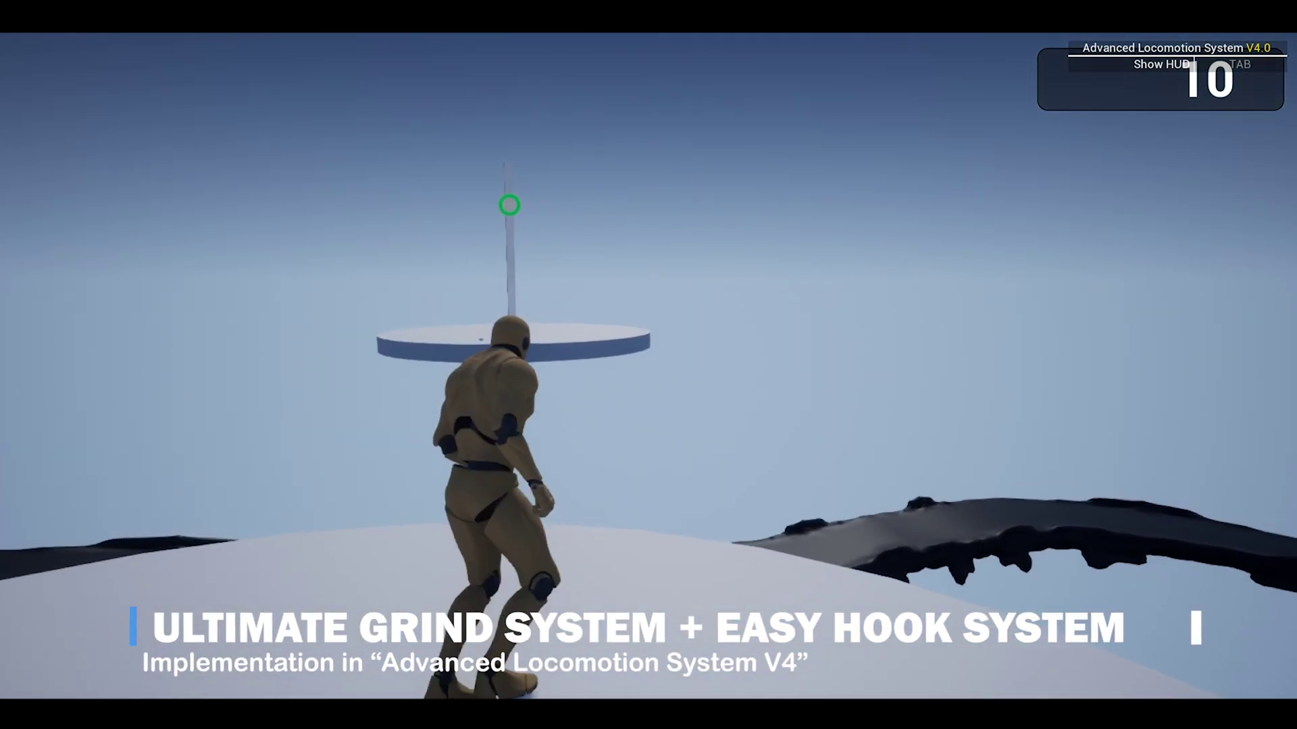
key(e)
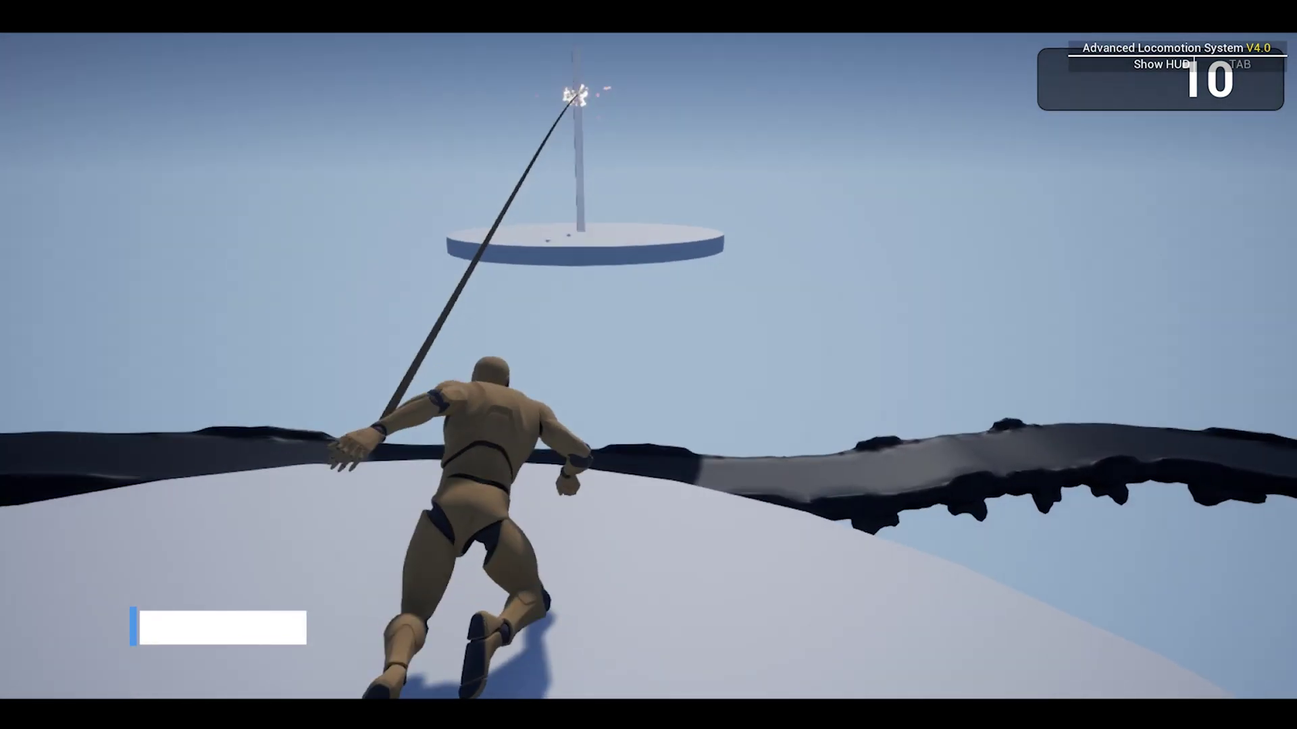
key(w)
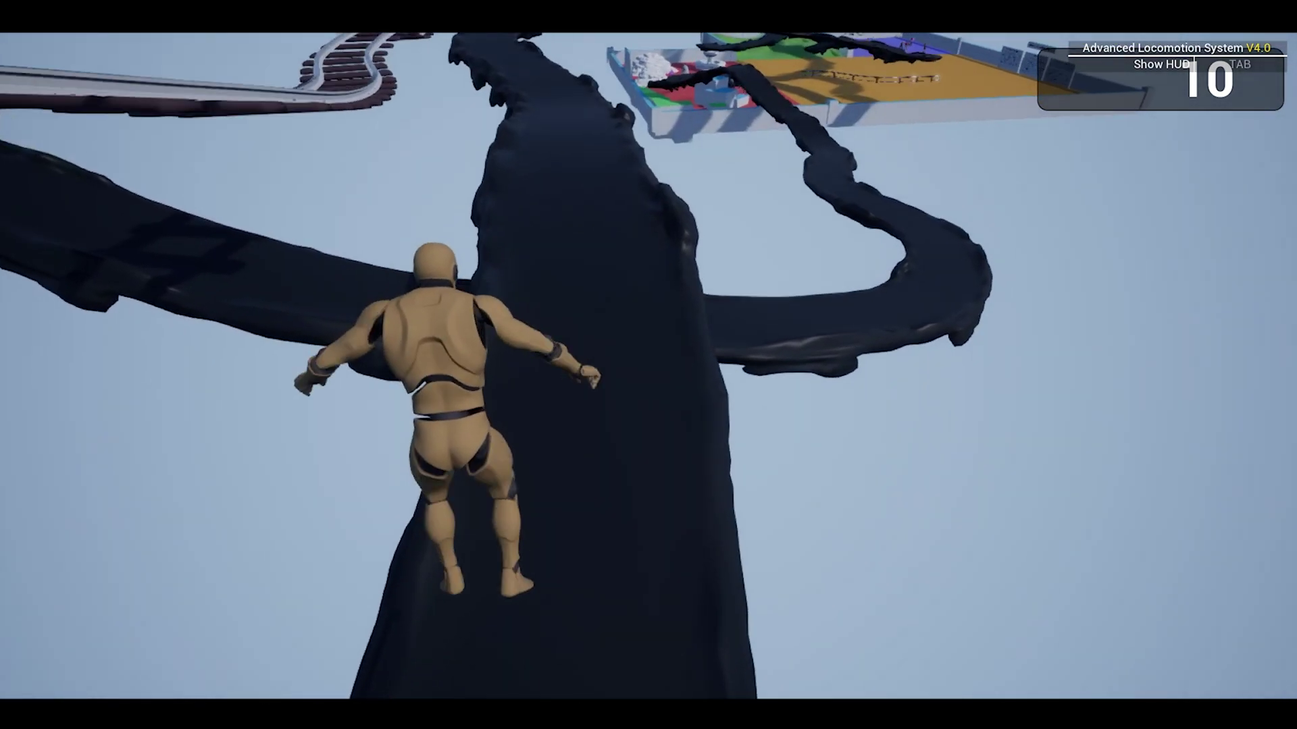
key(e)
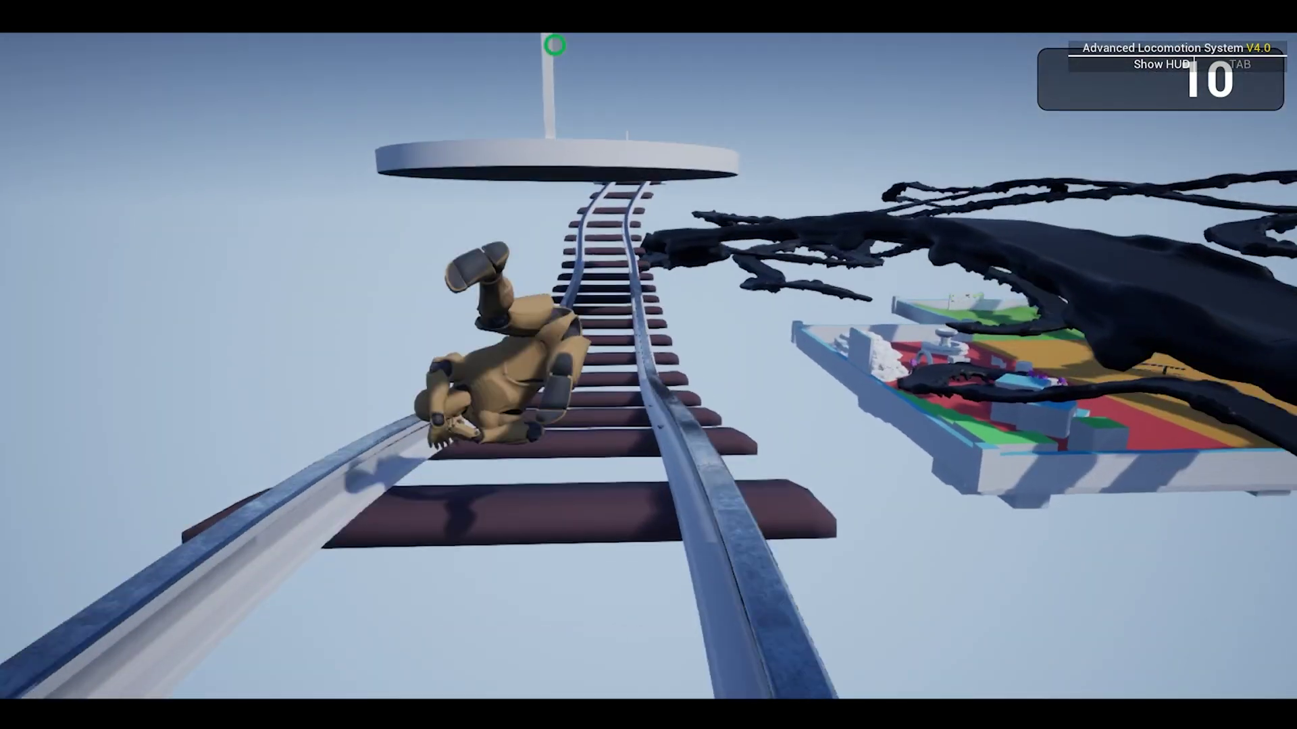
key(w)
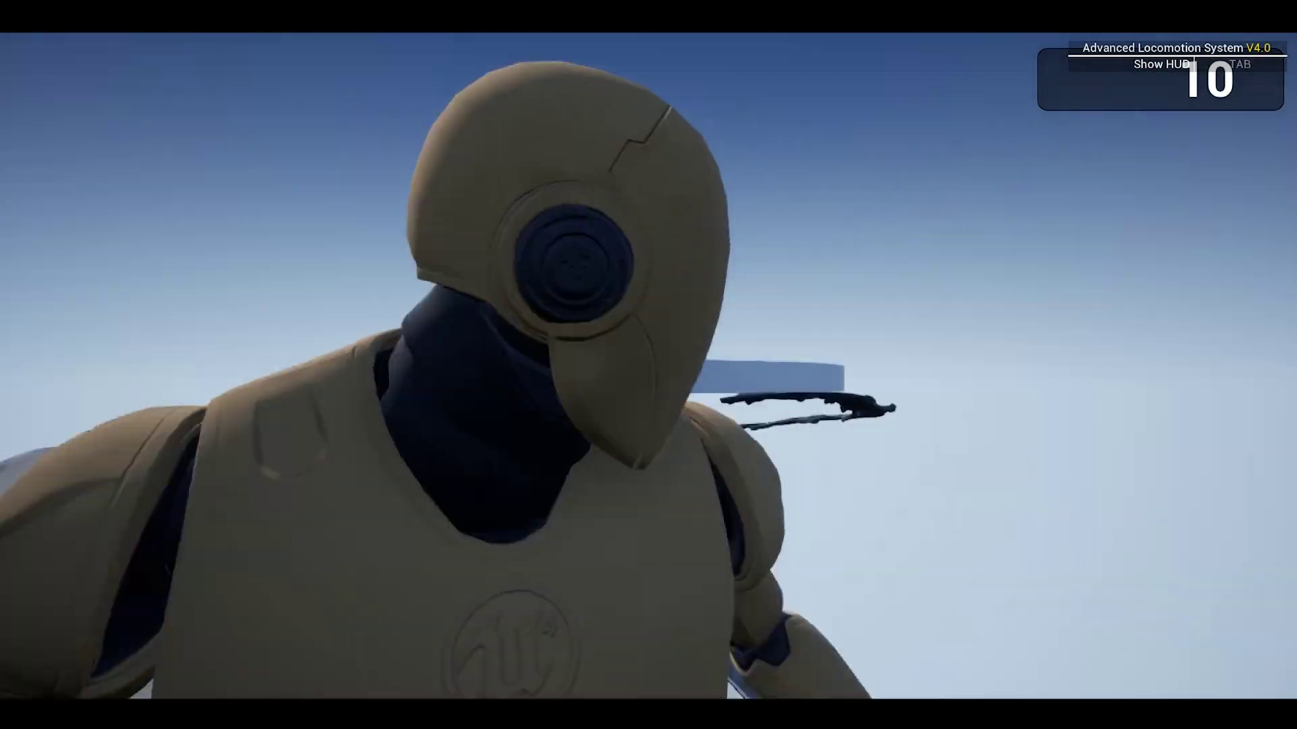
key(space)
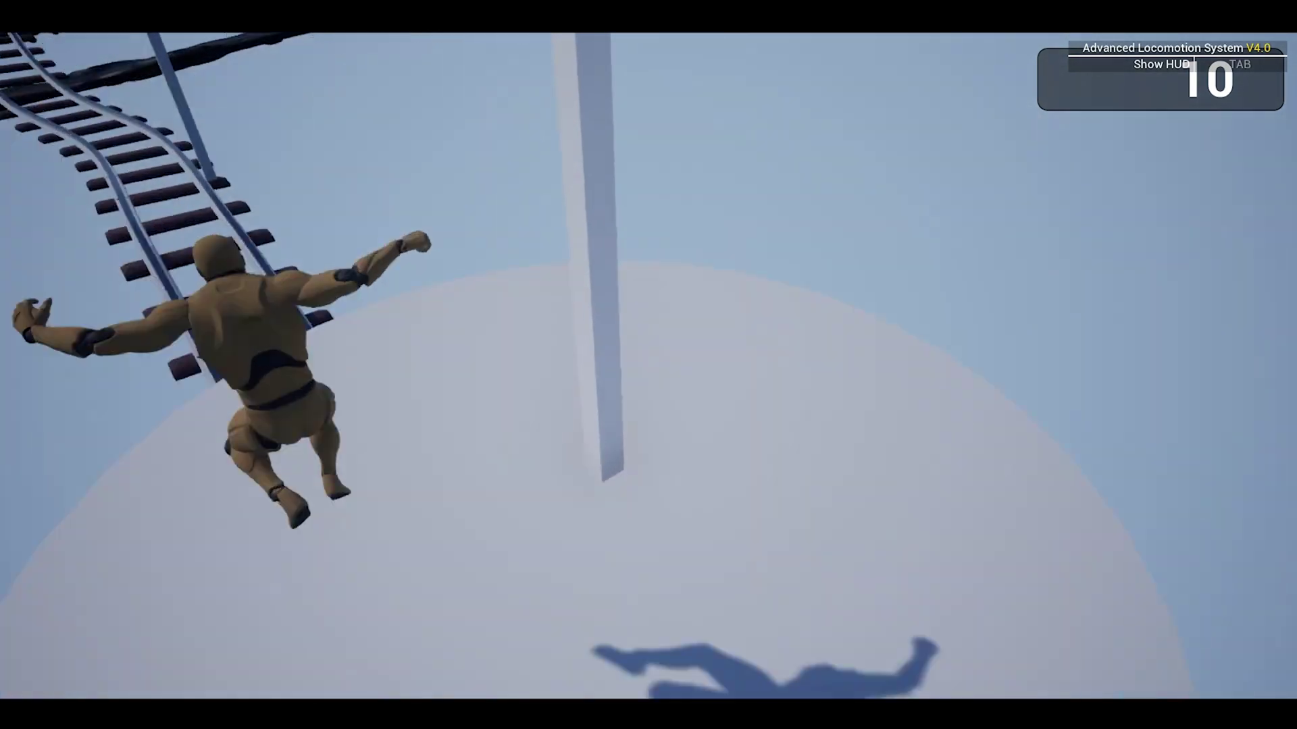
key(w)
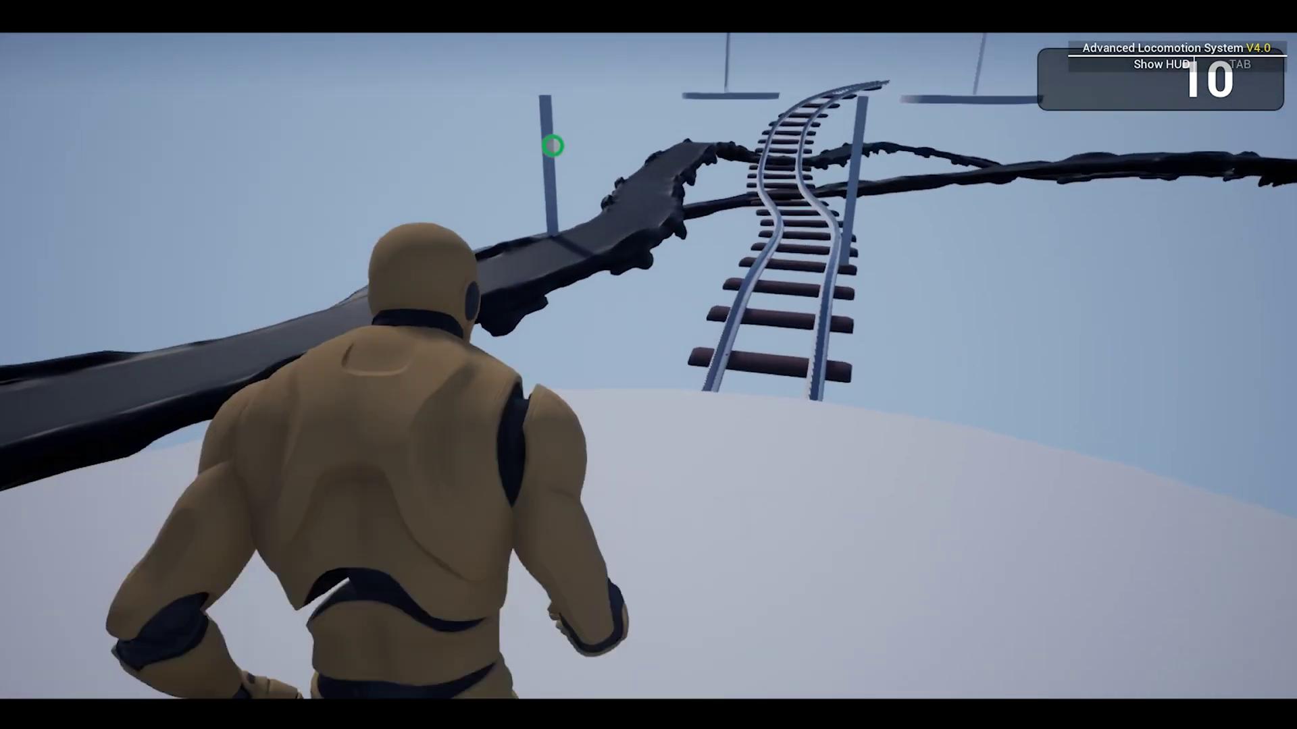
key(e)
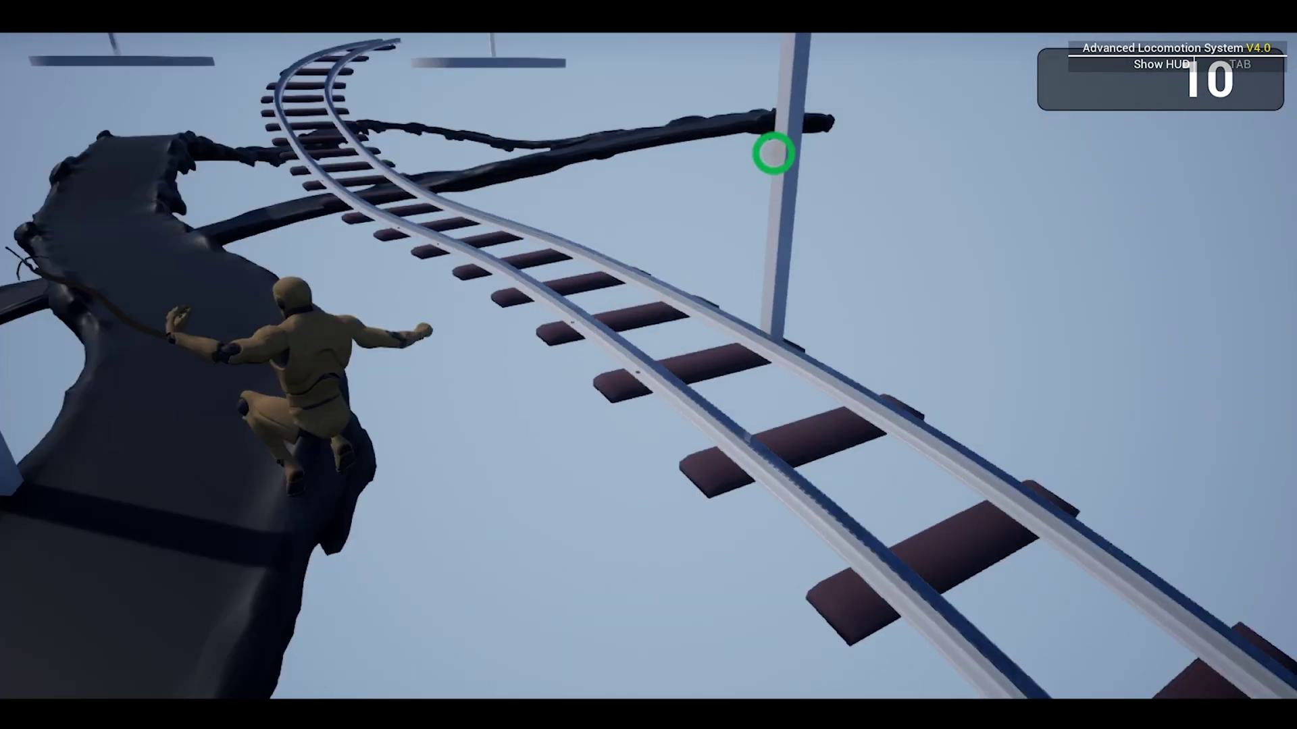
key(e)
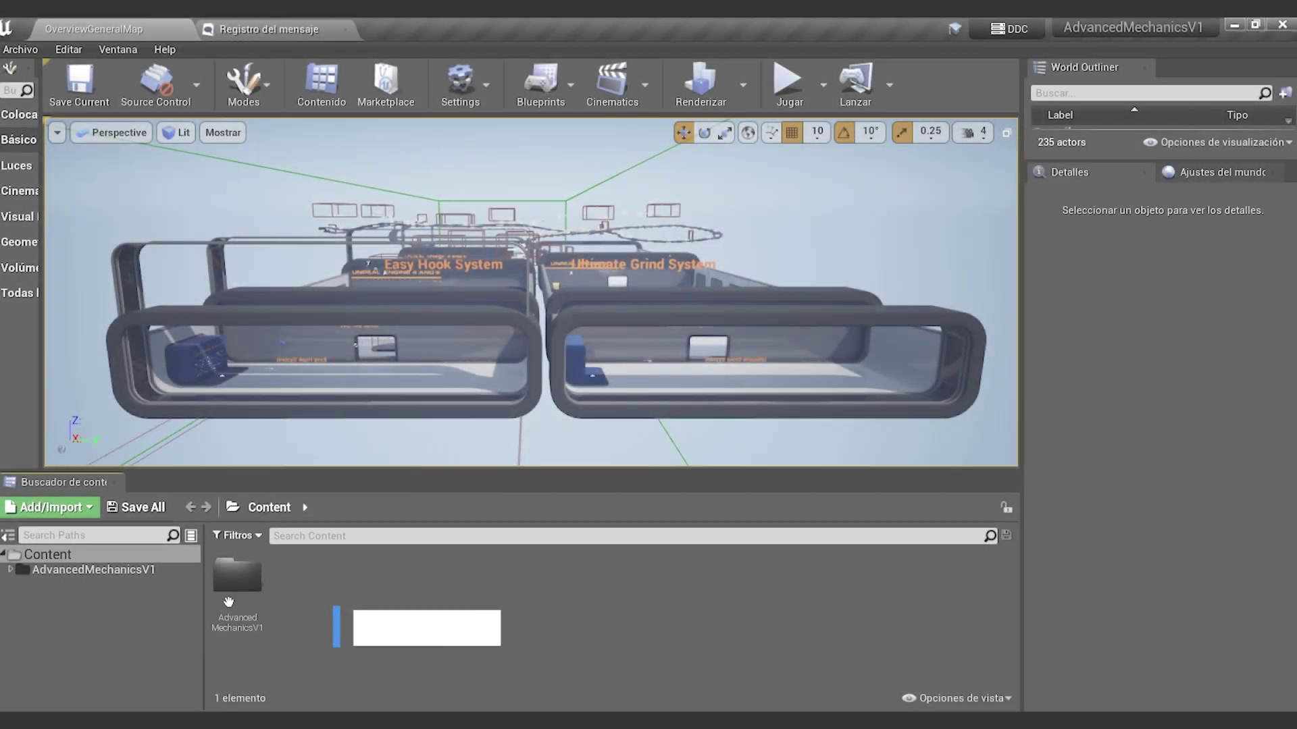
Migrate the AdvancedMechanicsV1 folder and its dependencies into the content folder of the AdvancedLocomotionSystemV project.
right_click(244, 602)
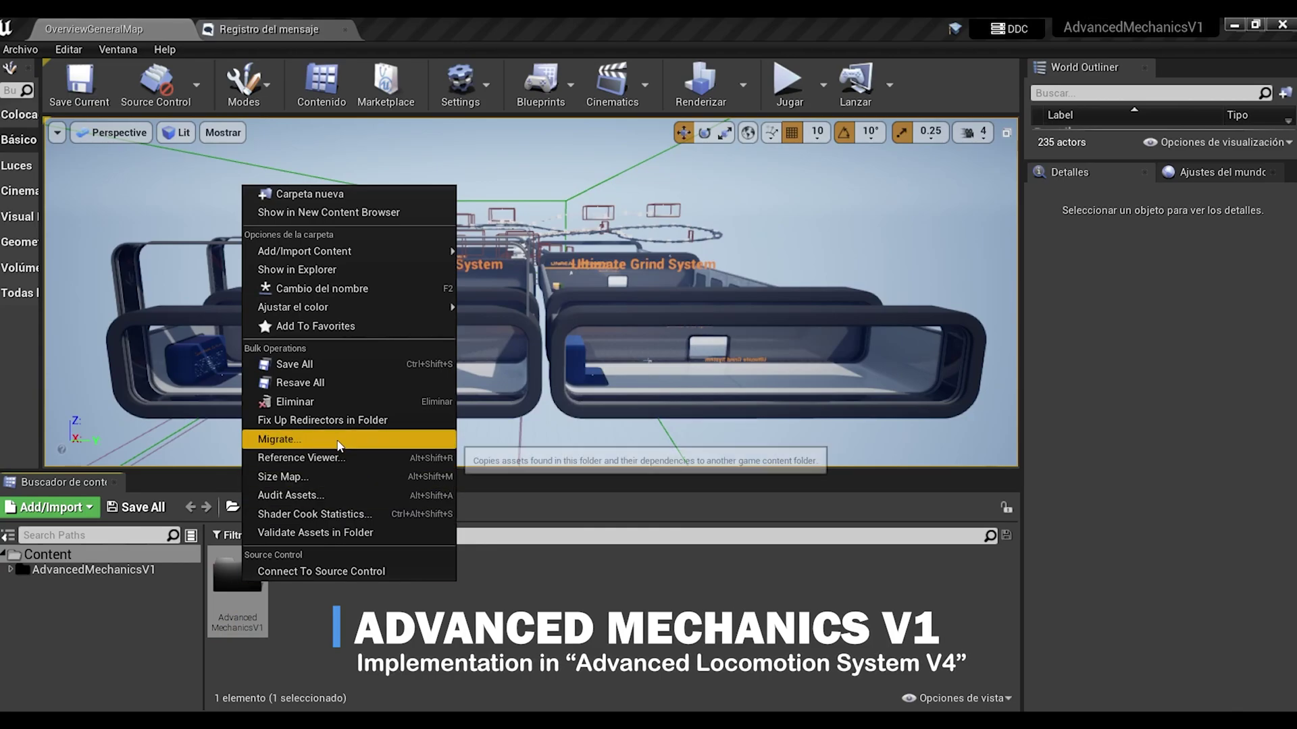
click(339, 439)
click(778, 574)
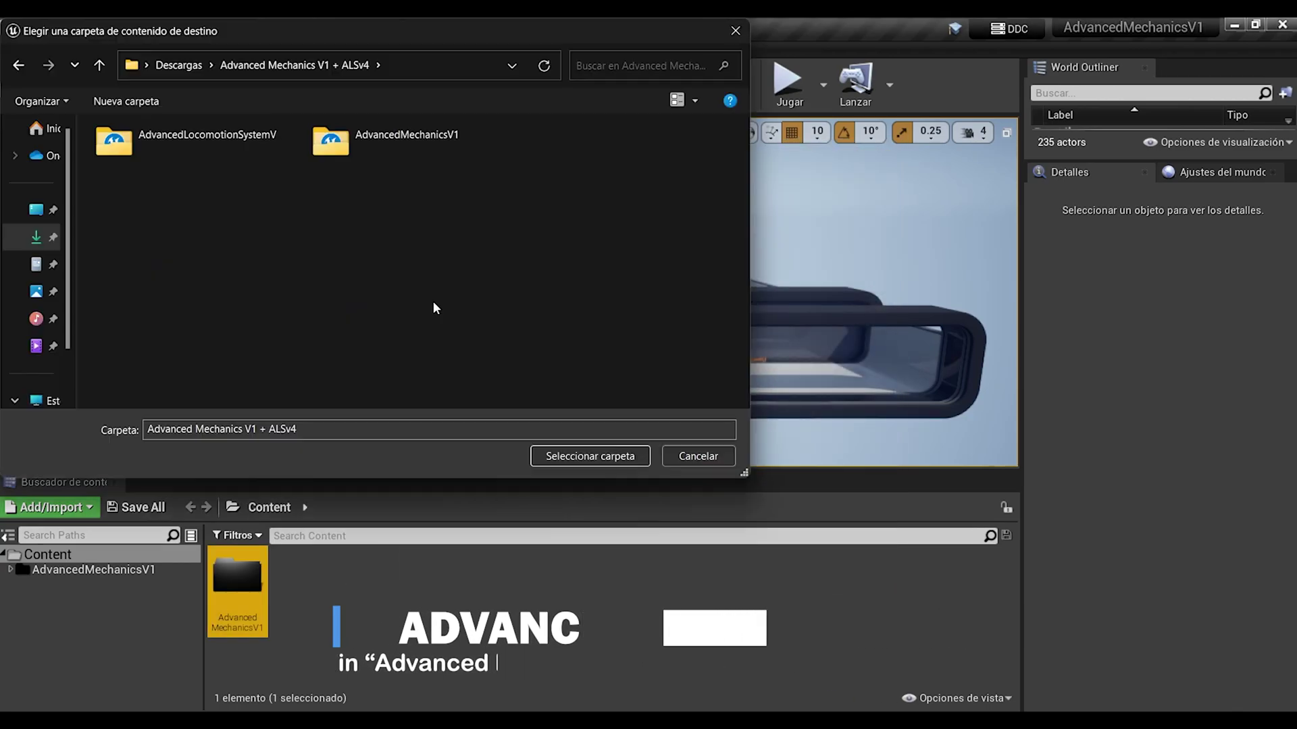
click(188, 157)
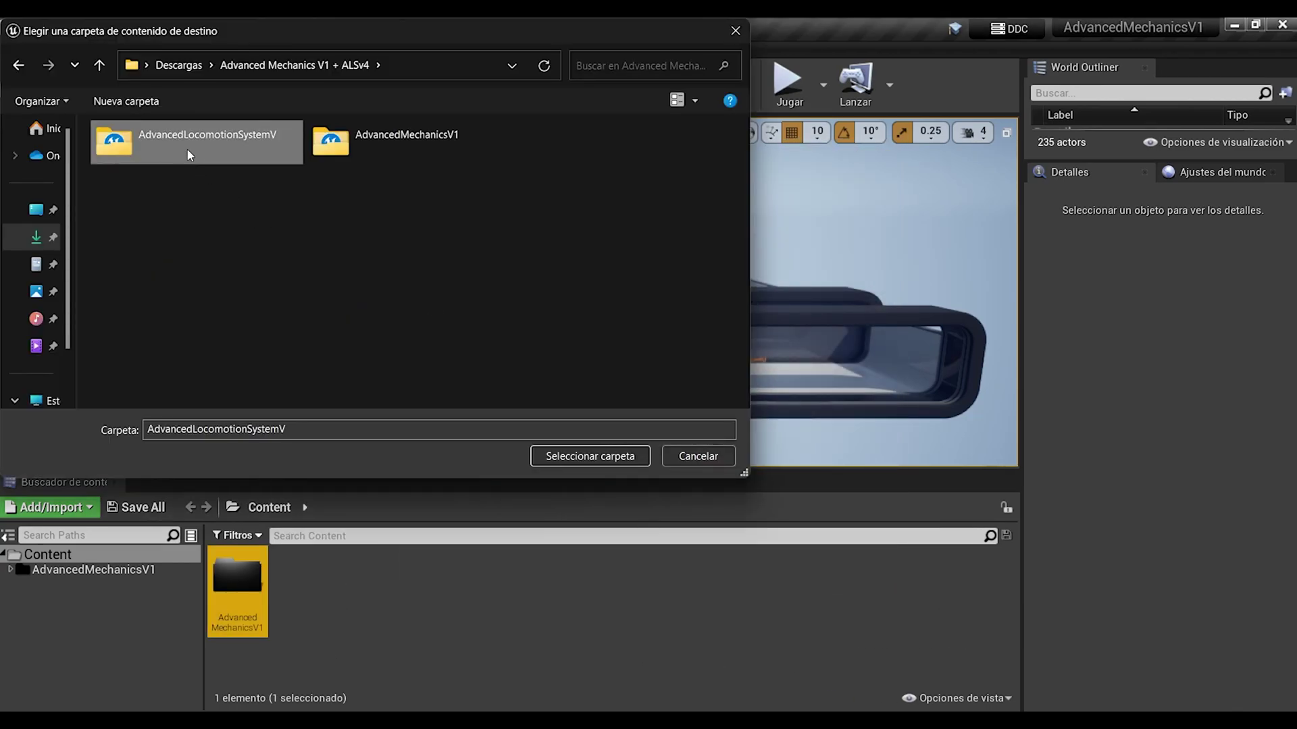
double_click(188, 148)
double_click(156, 183)
click(587, 459)
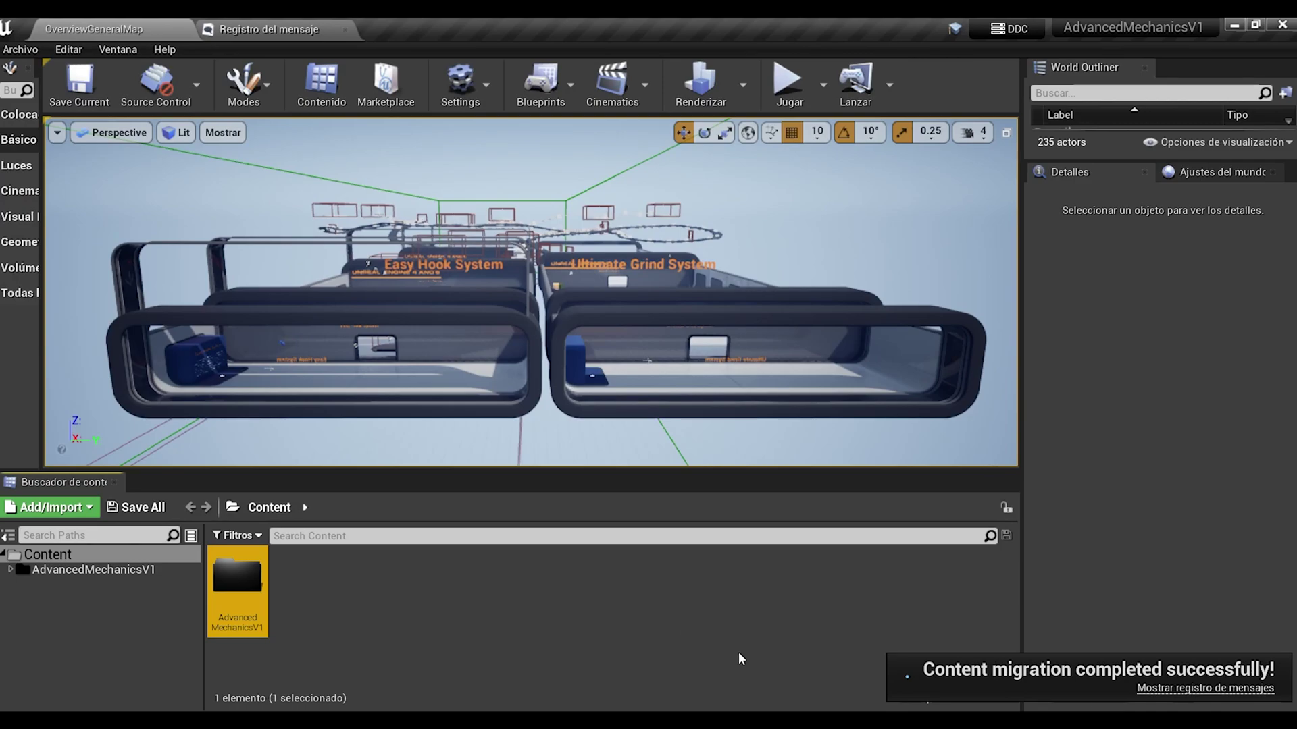
Switch to the AdvancedLocomotionSystemV project and set the AdvancedMechanicsV1 folder's colour to black.
mouse_move(837, 721)
click(902, 652)
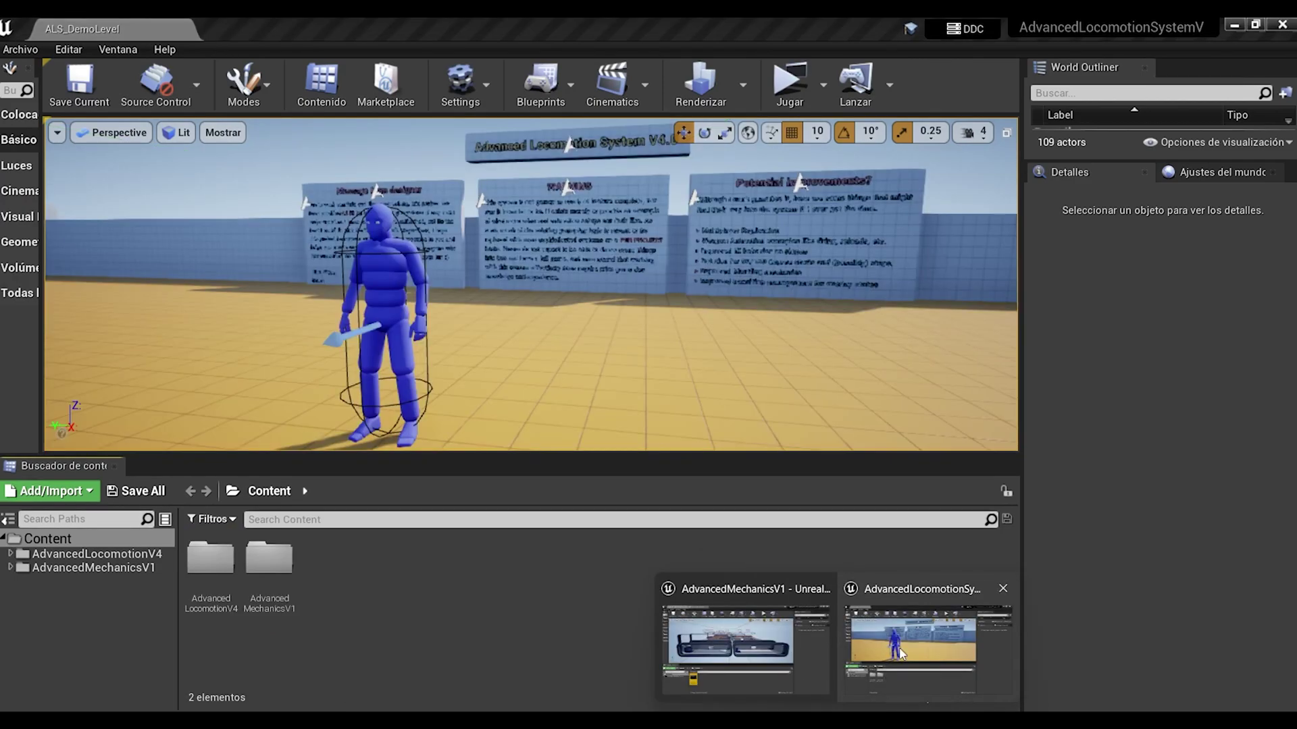
click(285, 574)
right_click(283, 574)
click(376, 353)
drag(599, 345, 605, 489)
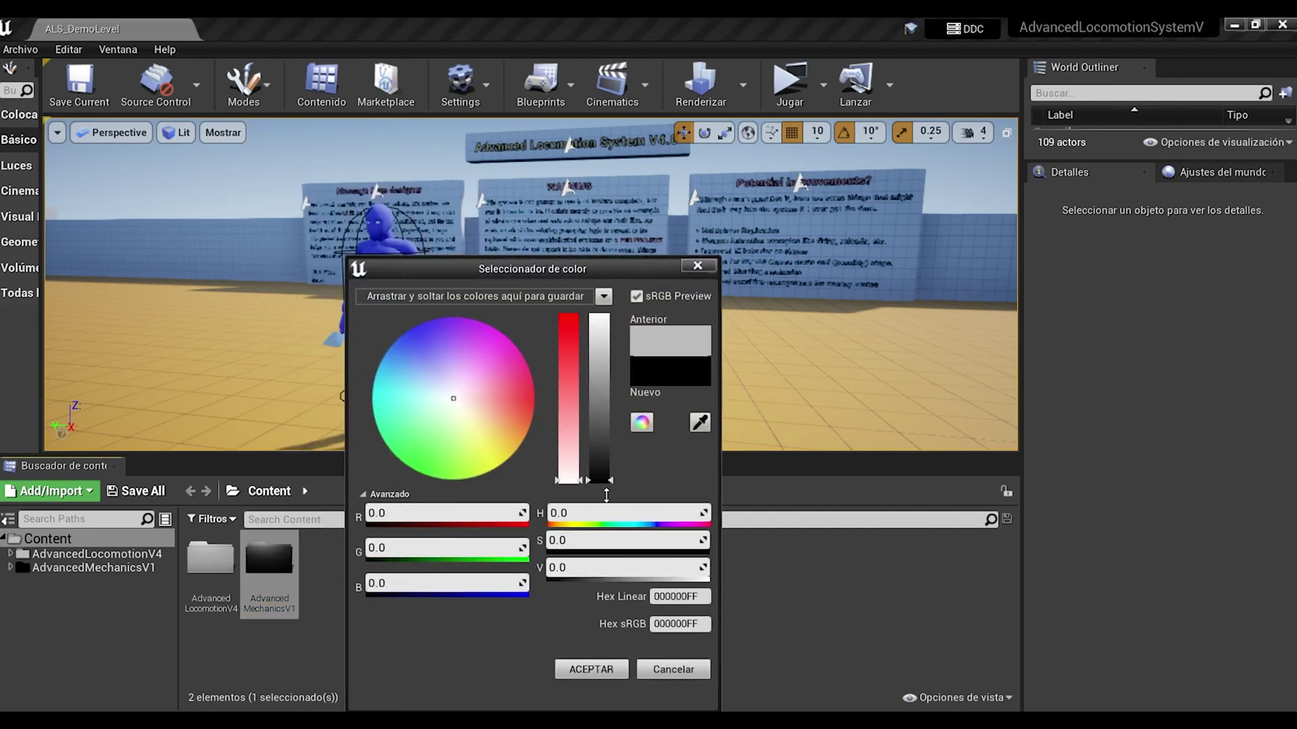
click(591, 670)
click(577, 619)
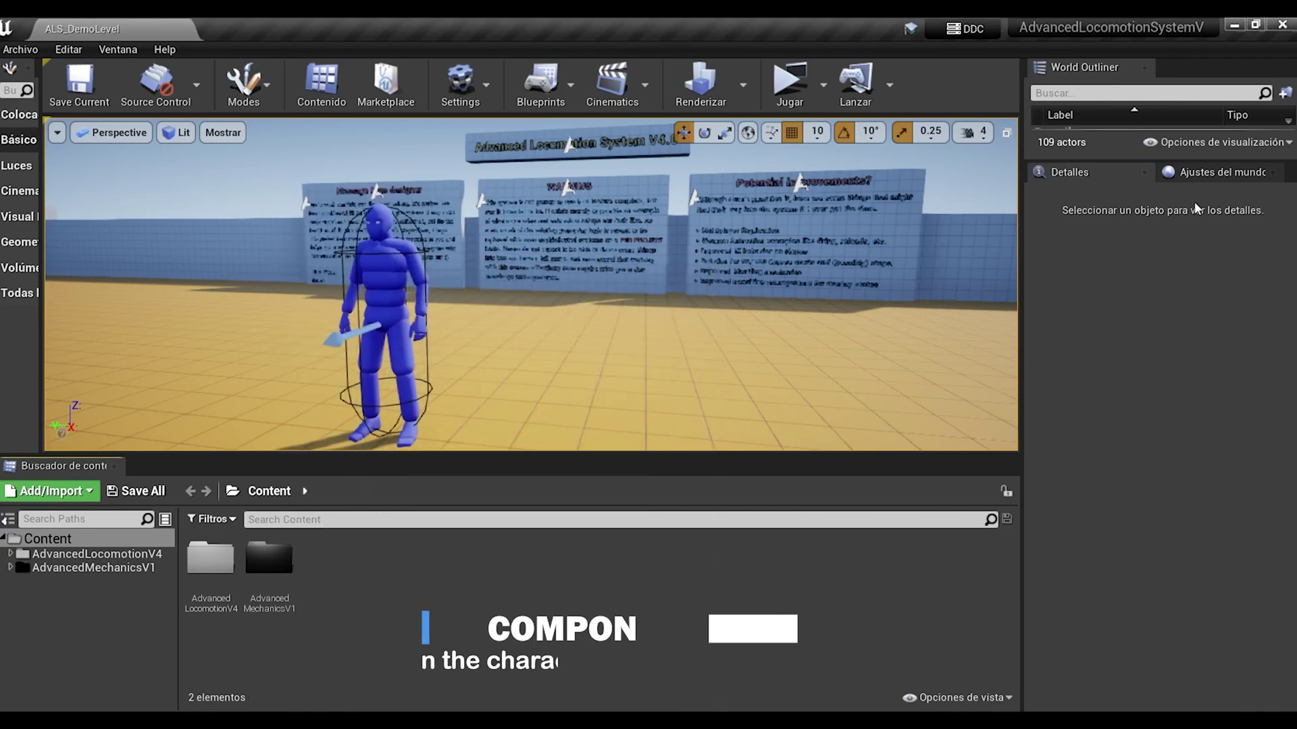
Locate the default pawn class in the level's game mode settings and open ALS_AnimMan_CharacterBP in its viewport.
click(1205, 172)
click(1032, 318)
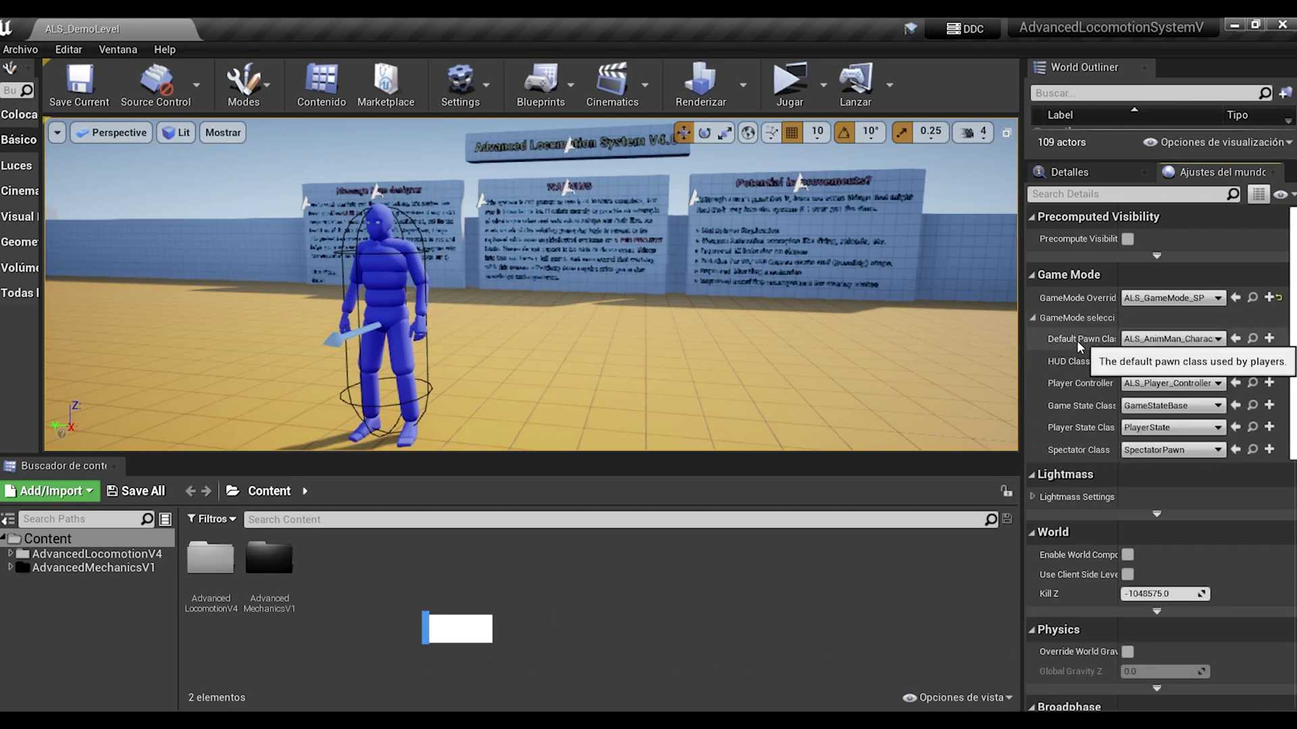
click(1252, 339)
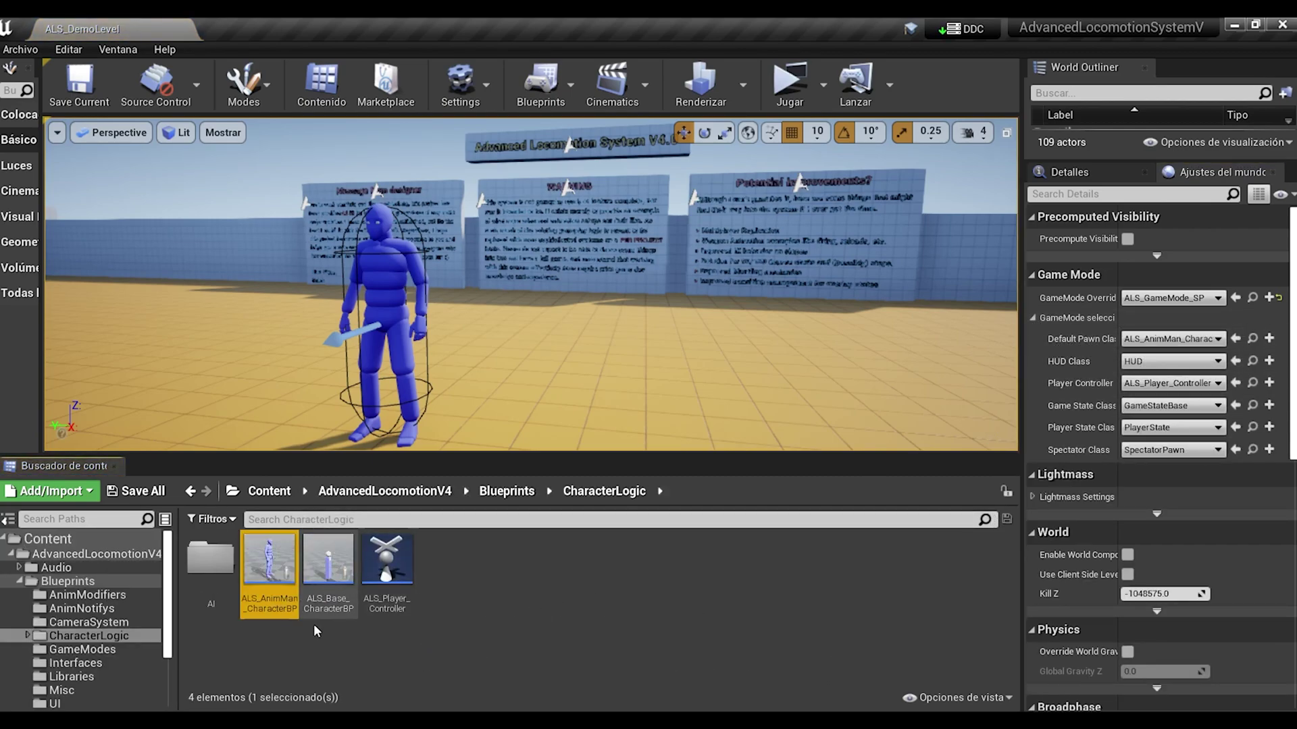
double_click(271, 568)
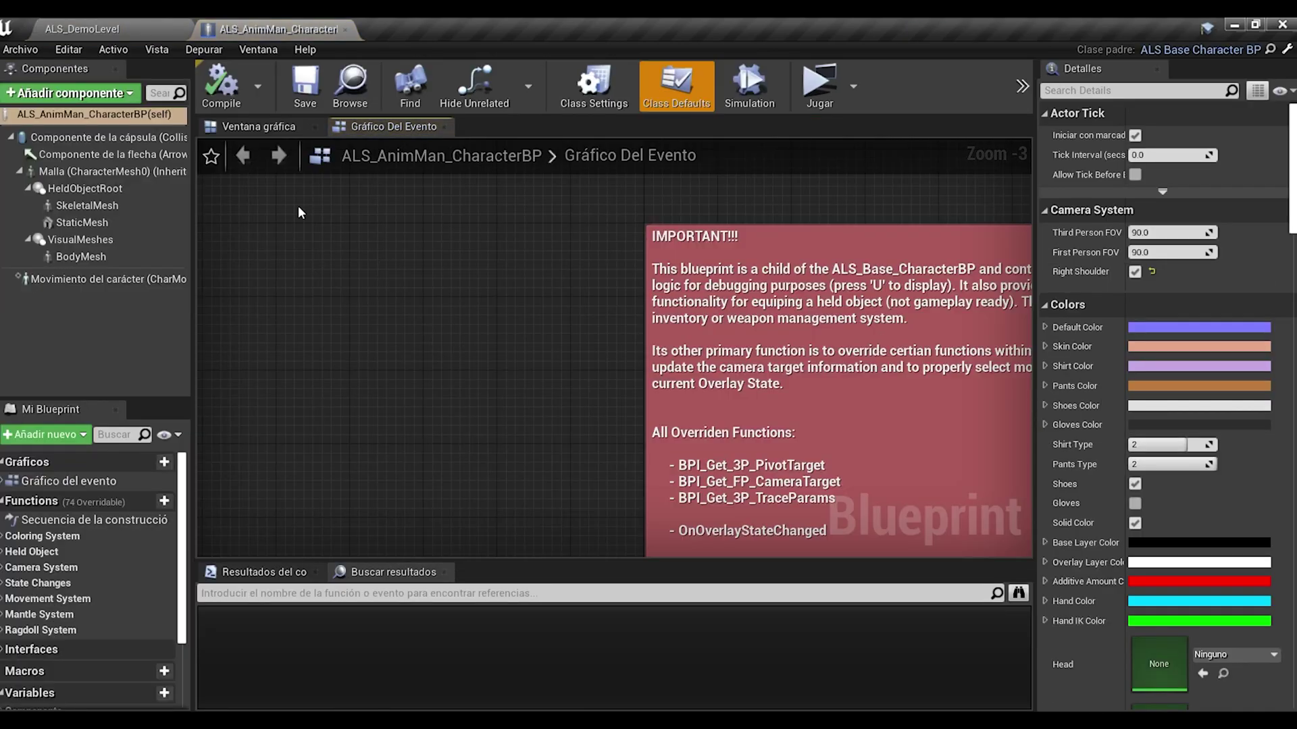
click(281, 133)
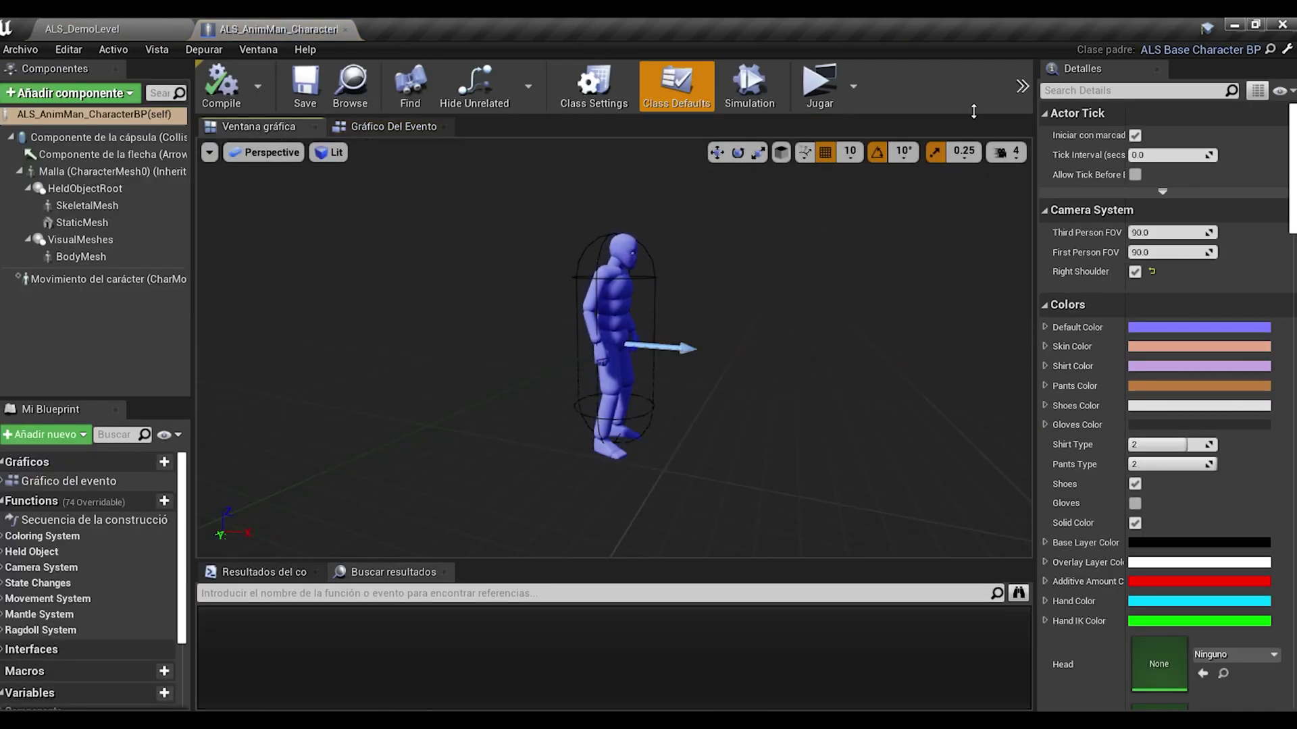
Open the parent blueprint ALS_Base_CharacterBP in its viewport and add the C Ultimate Grind System component.
click(1287, 53)
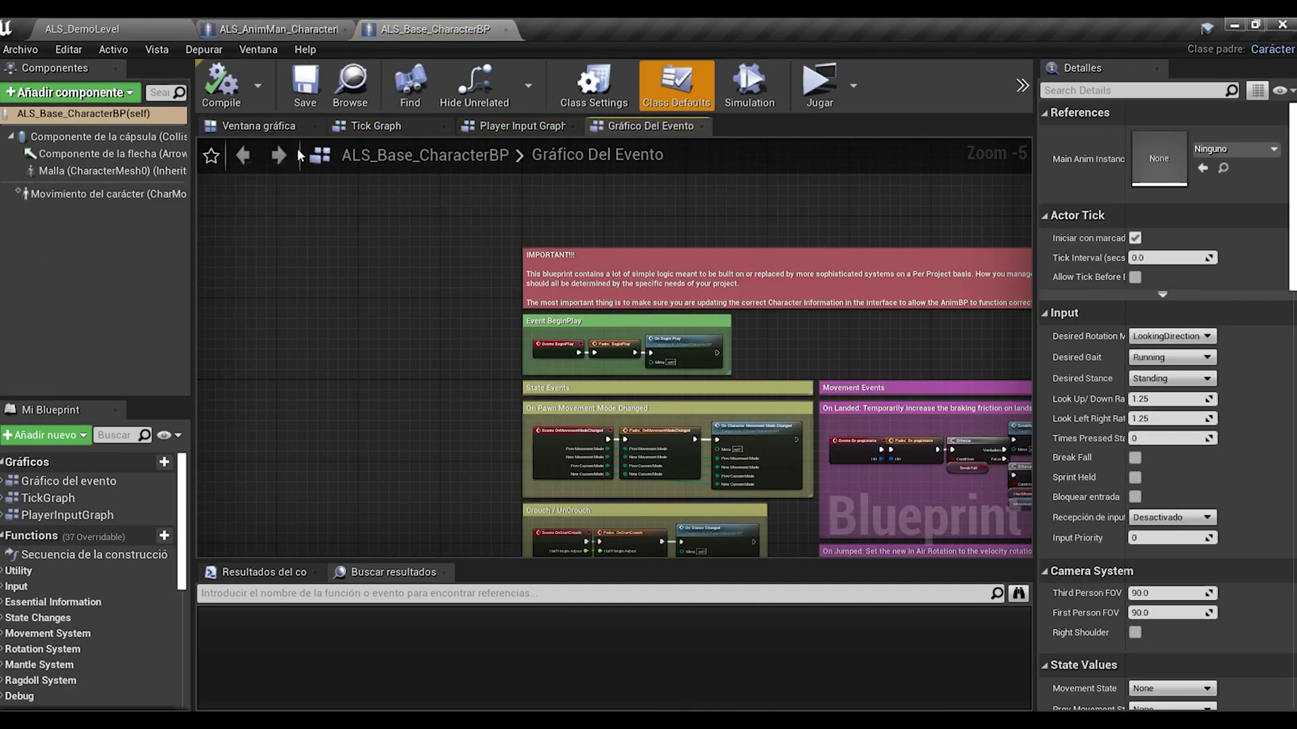
click(259, 127)
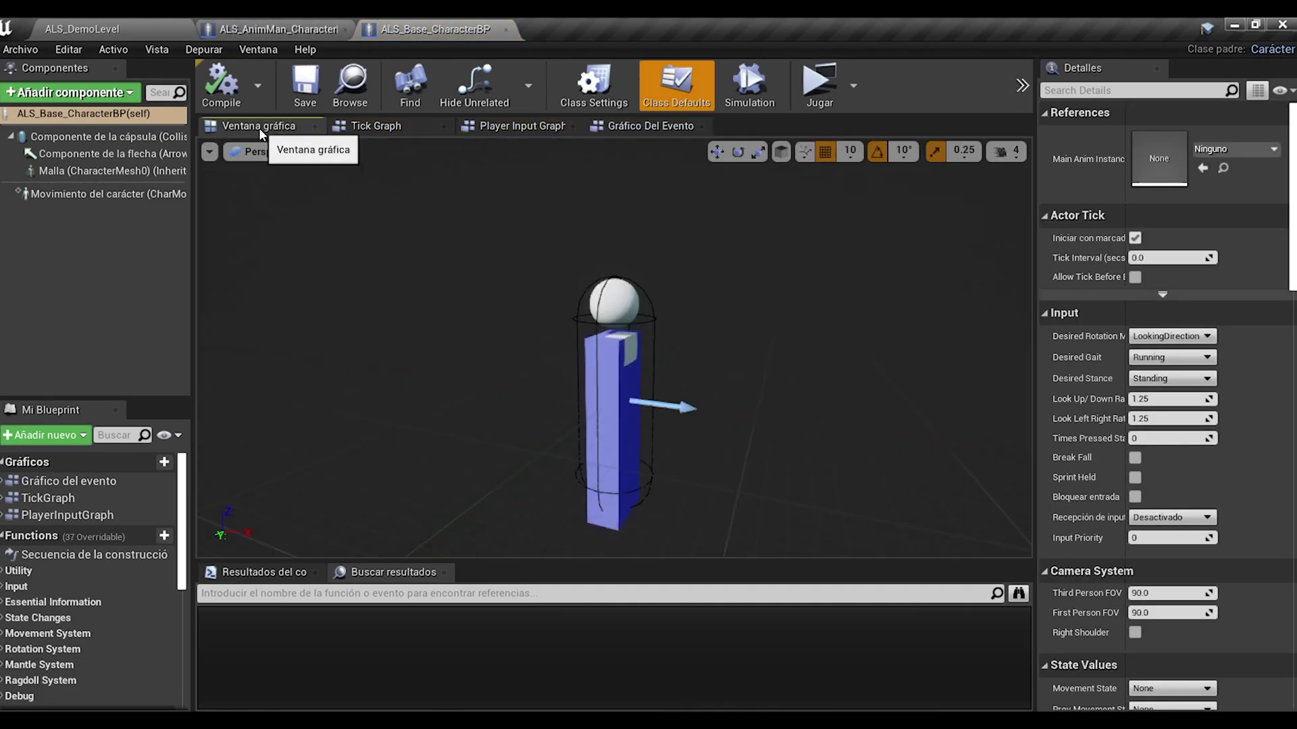
click(77, 94)
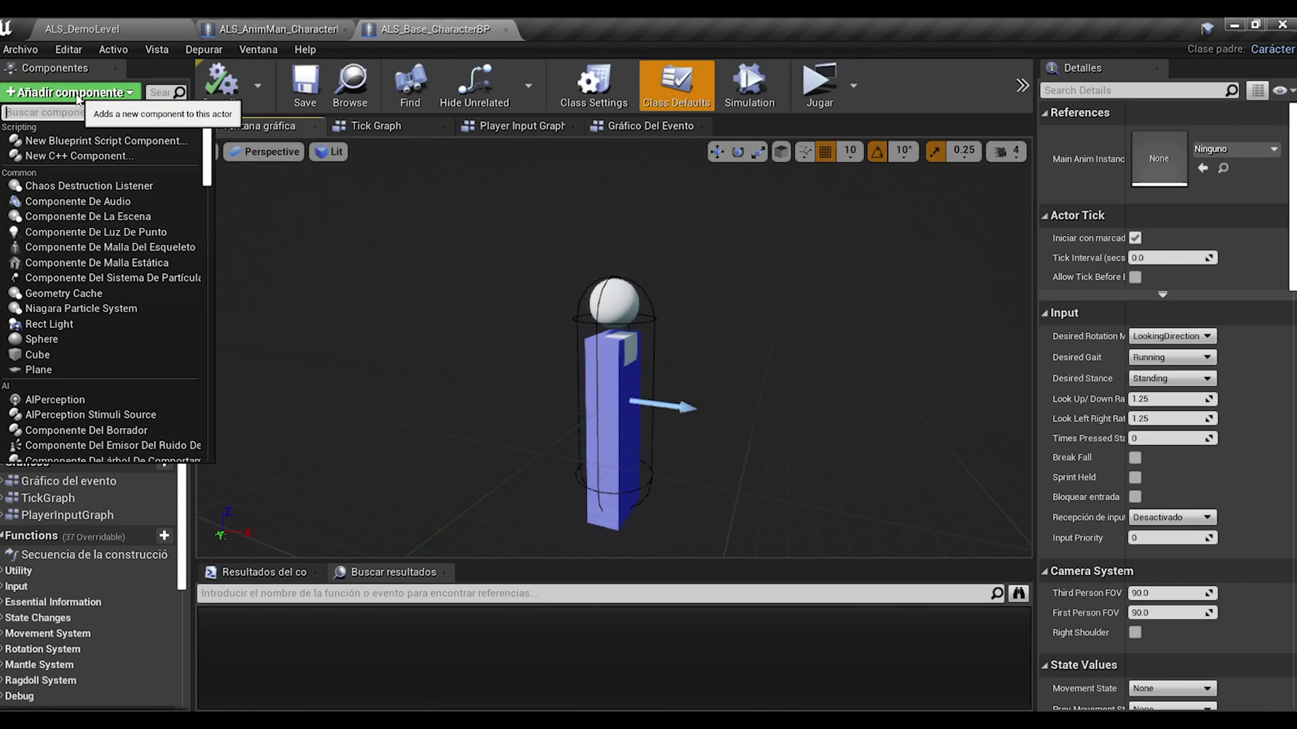
text(ultimate)
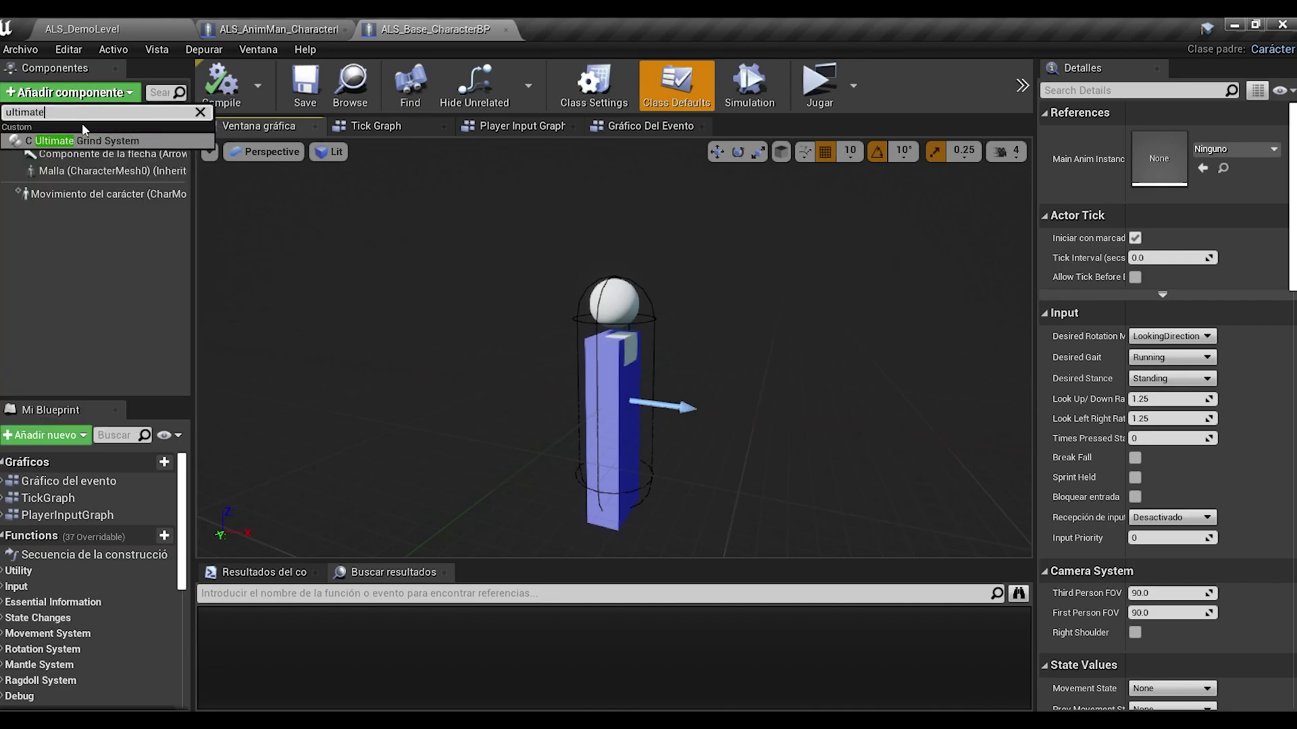
click(83, 140)
click(26, 223)
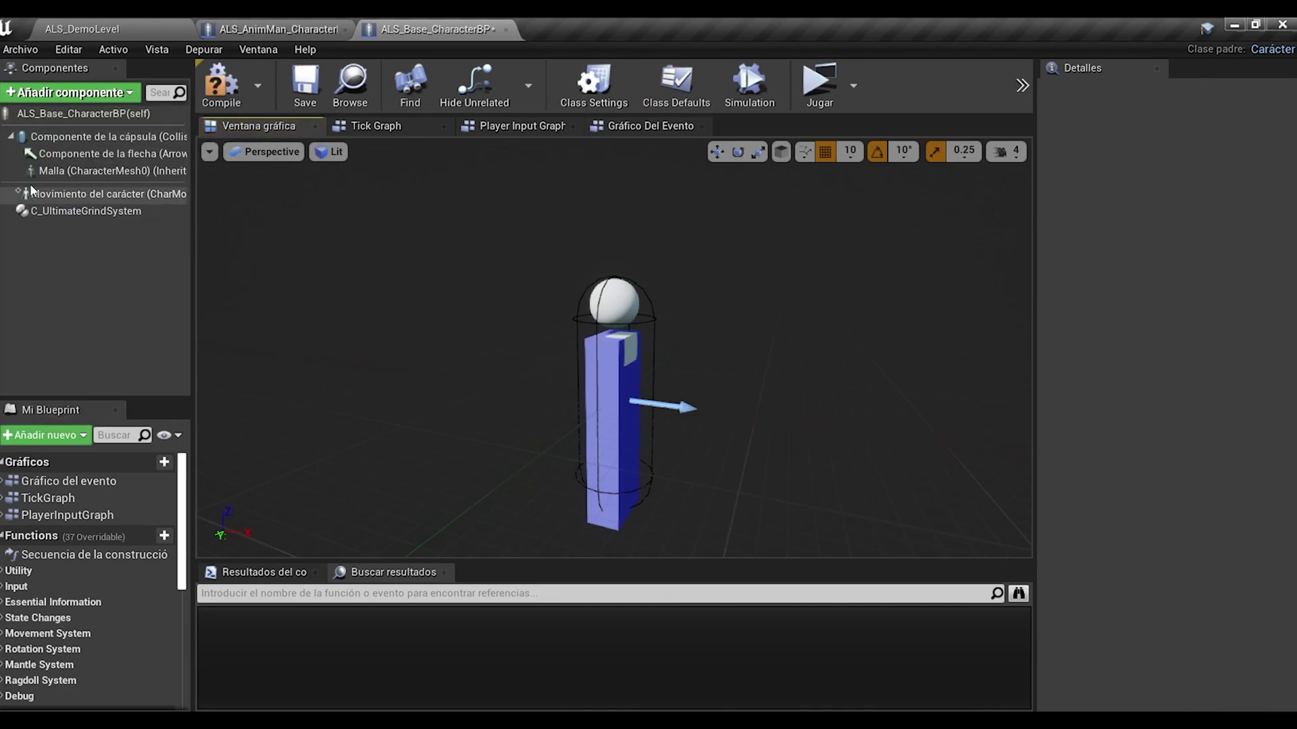
Add the BP C Easy Hook System component to ALS_Base_CharacterBP and save the blueprint.
click(40, 99)
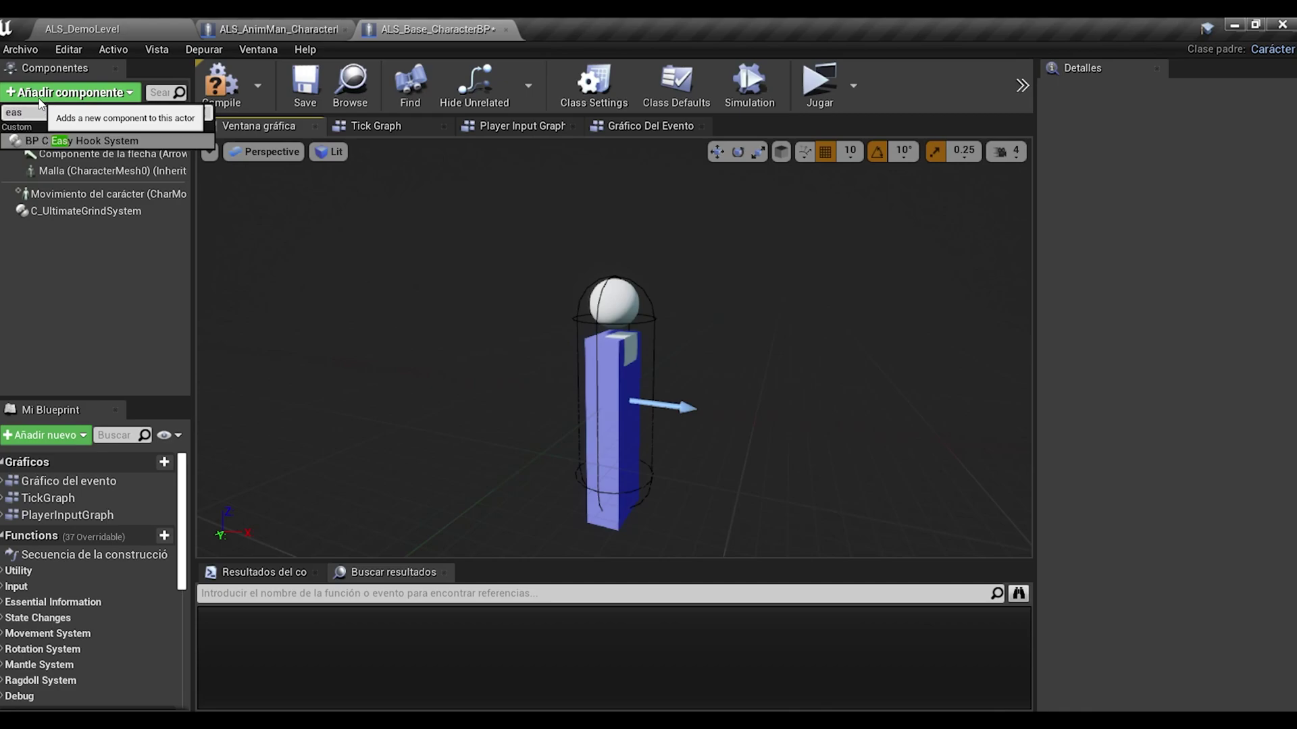
click(67, 142)
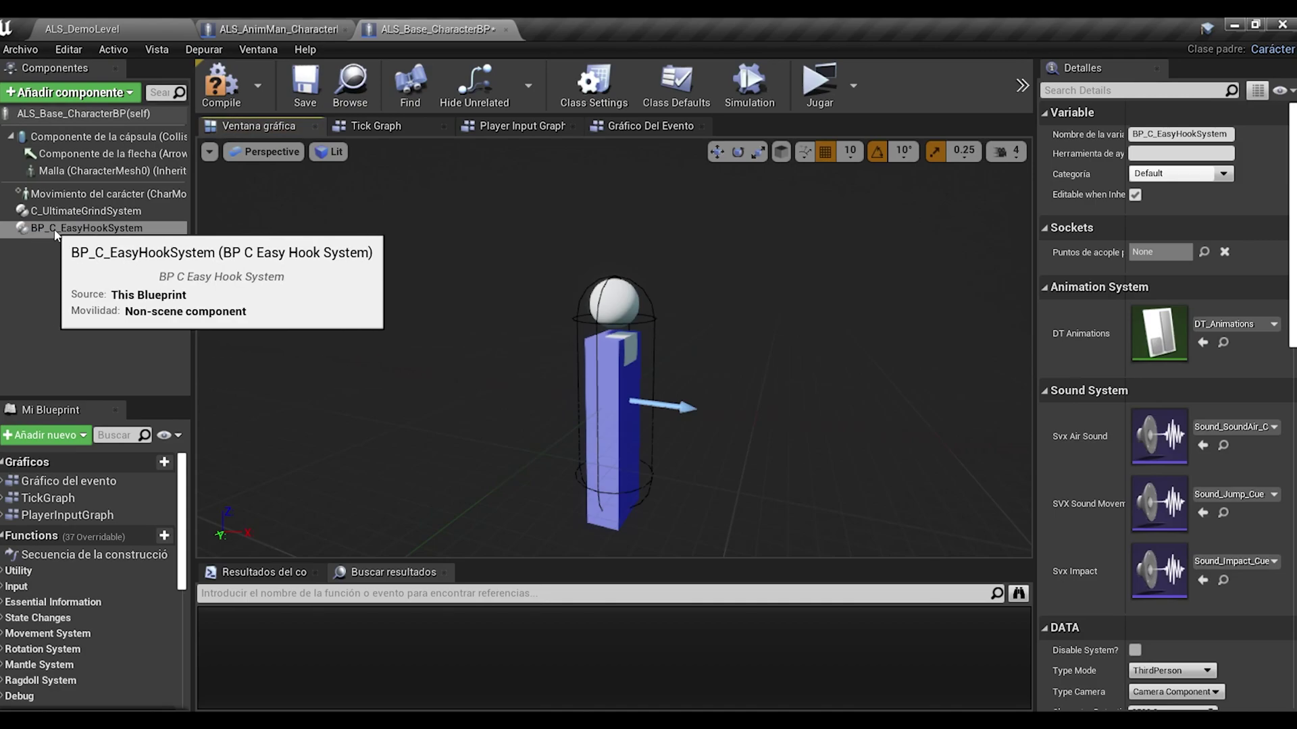
click(306, 83)
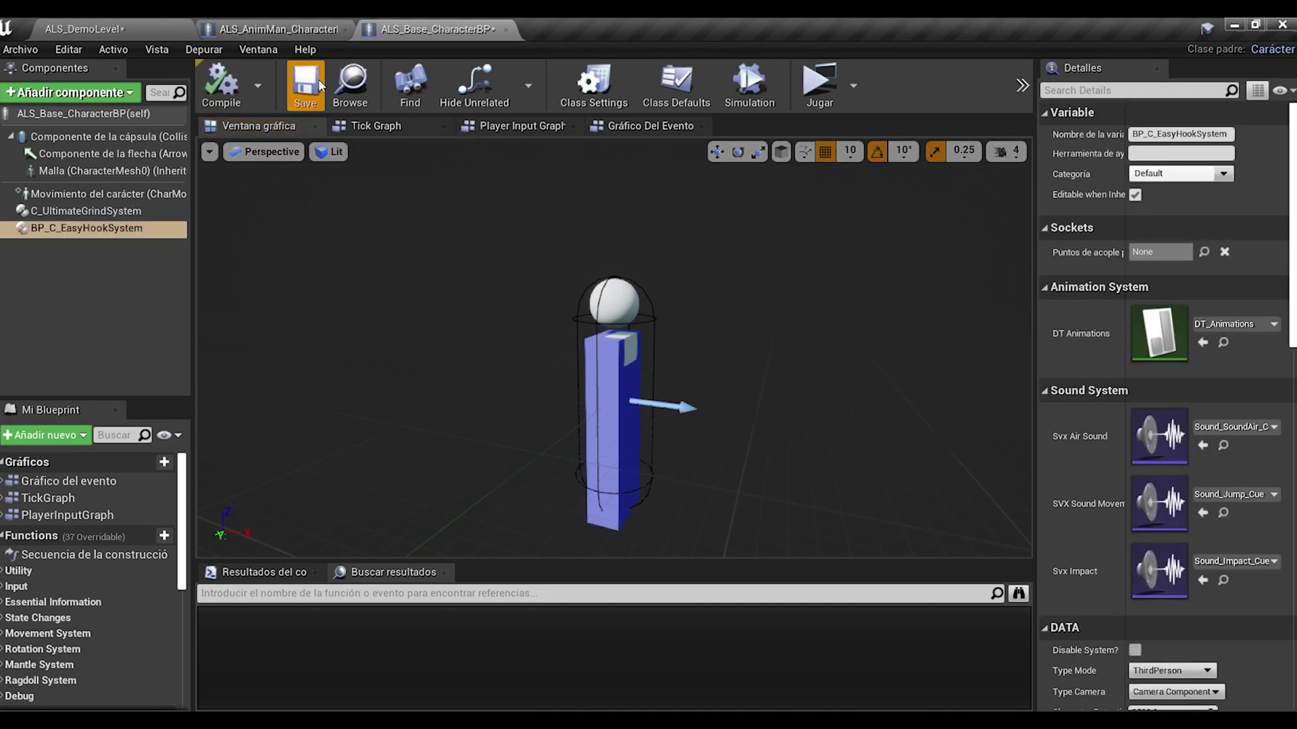
Set C_UltimateGrindSystem's active body animation to Animations only lower body and its combination to Animation Combination V4, and compile and save.
click(67, 211)
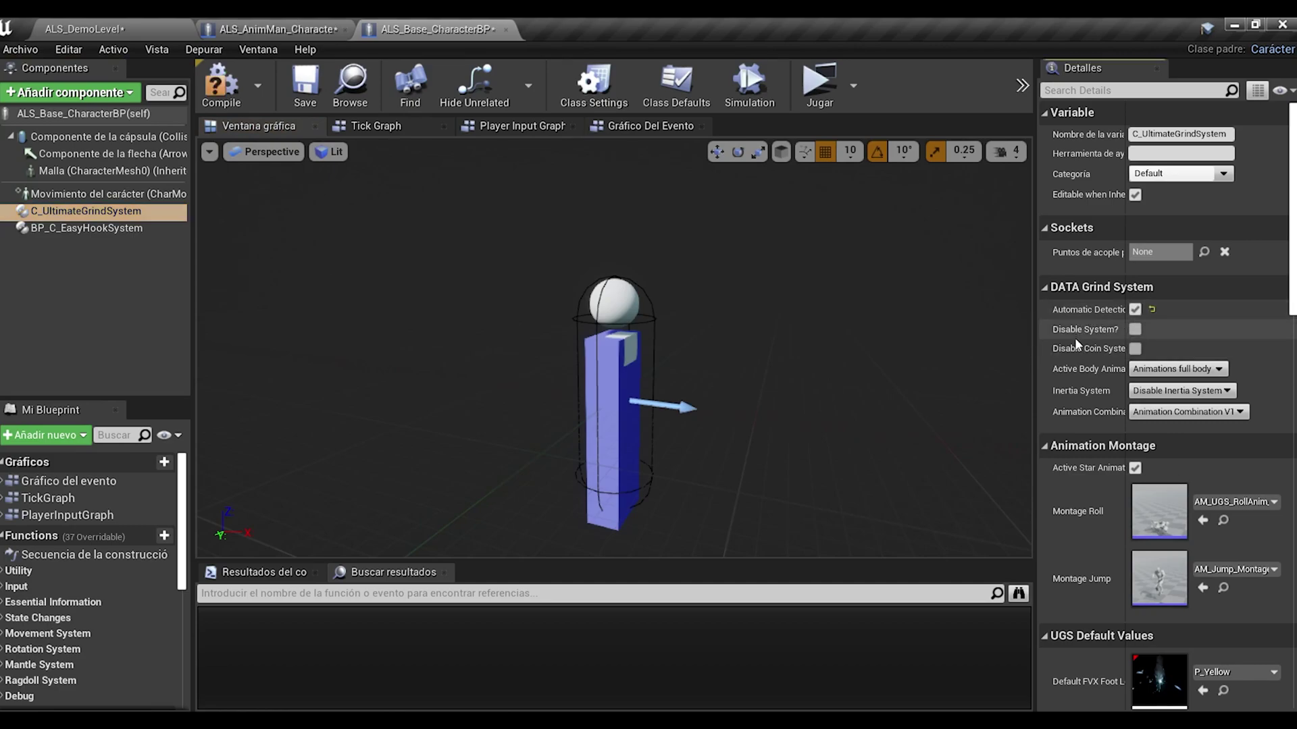
click(1140, 370)
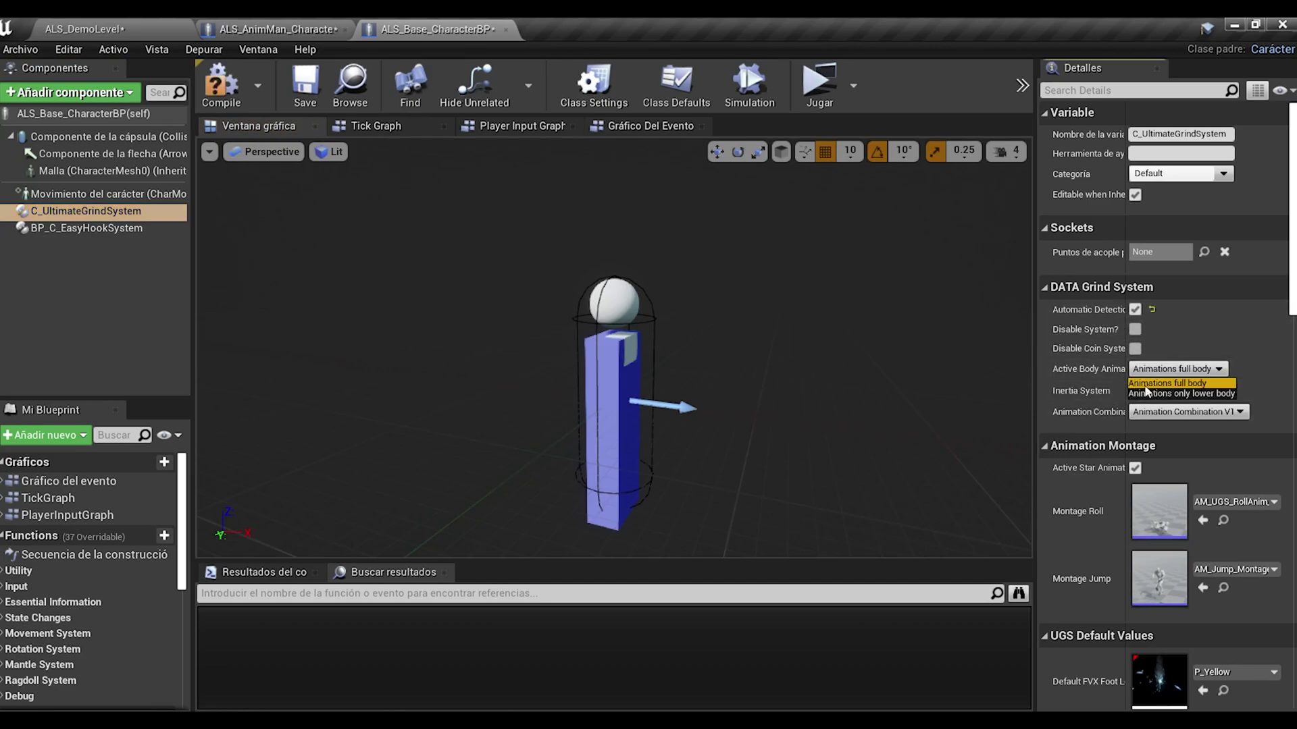
click(1148, 393)
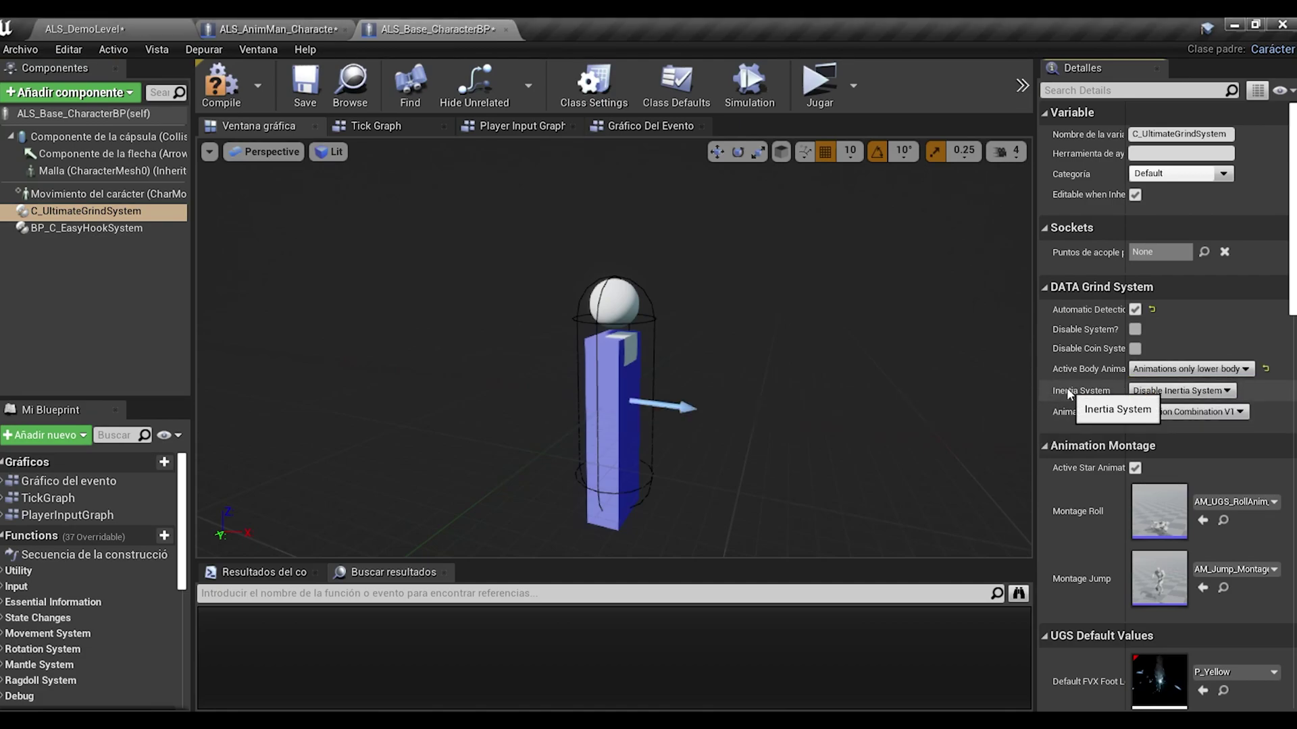
click(1155, 414)
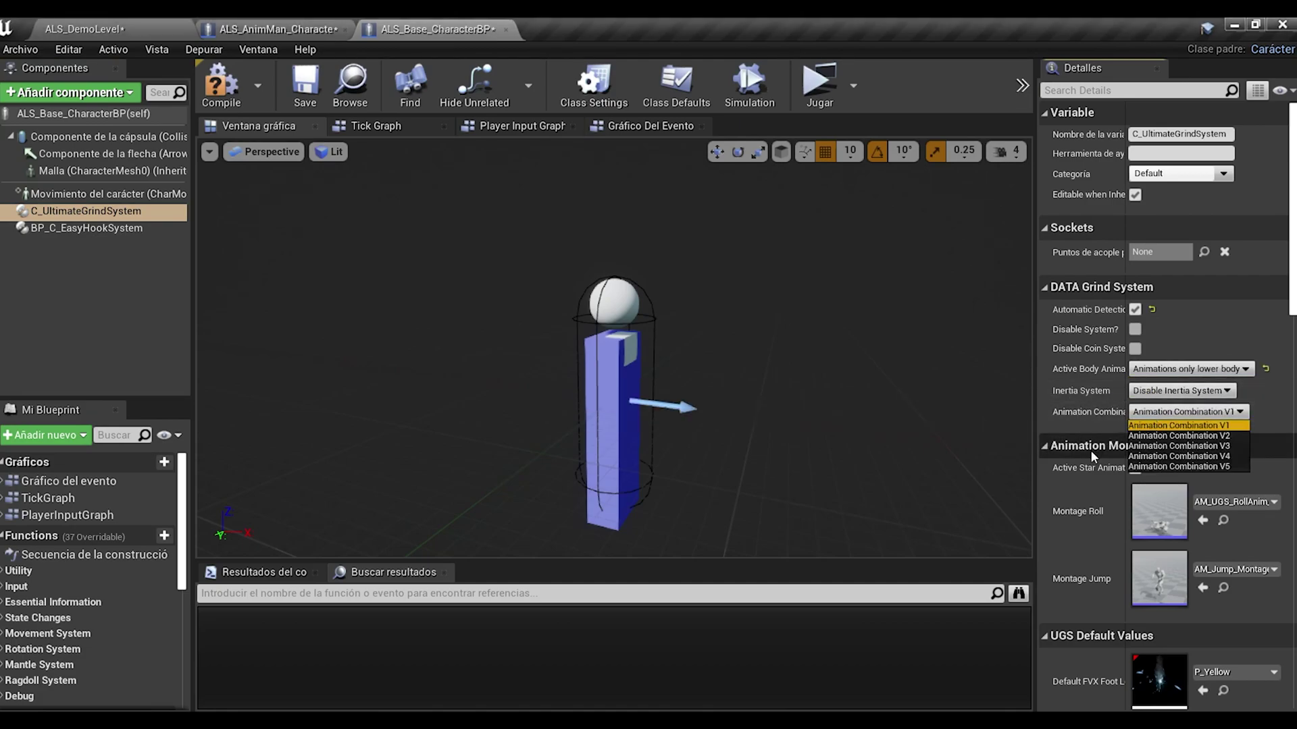
click(1192, 456)
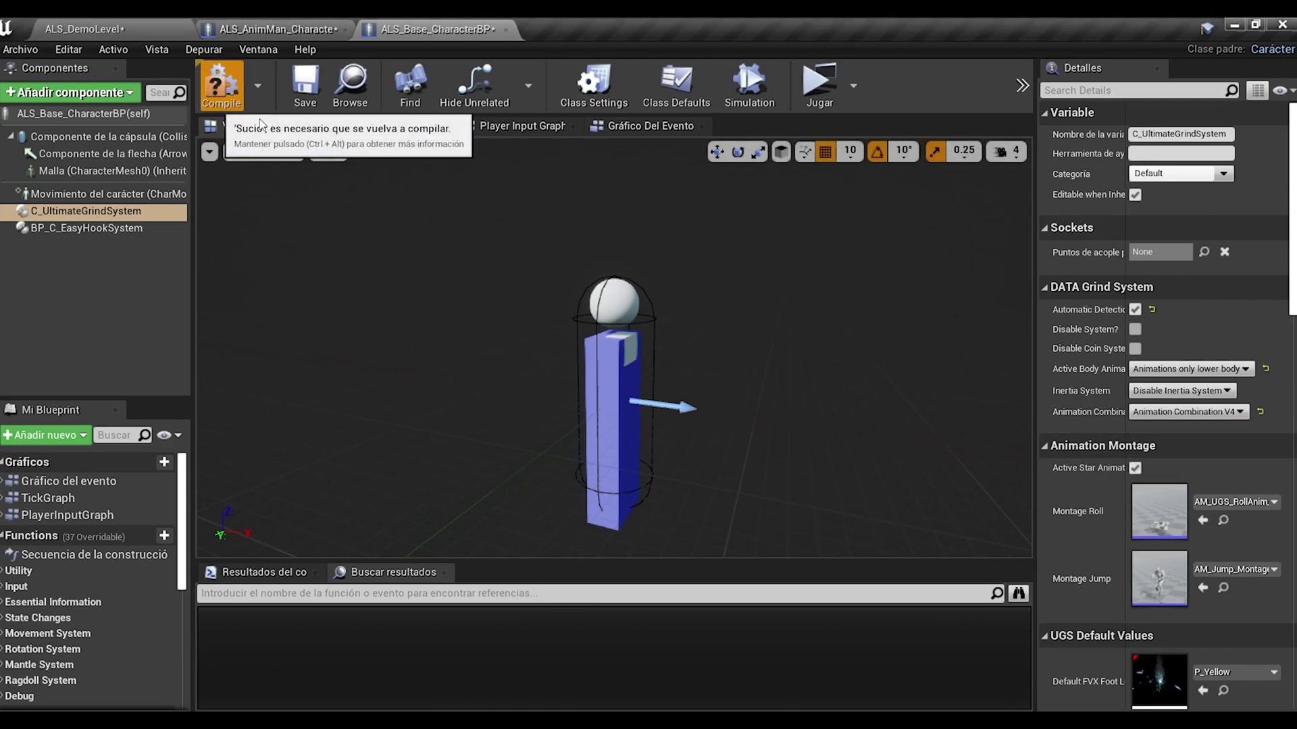
click(217, 101)
click(301, 88)
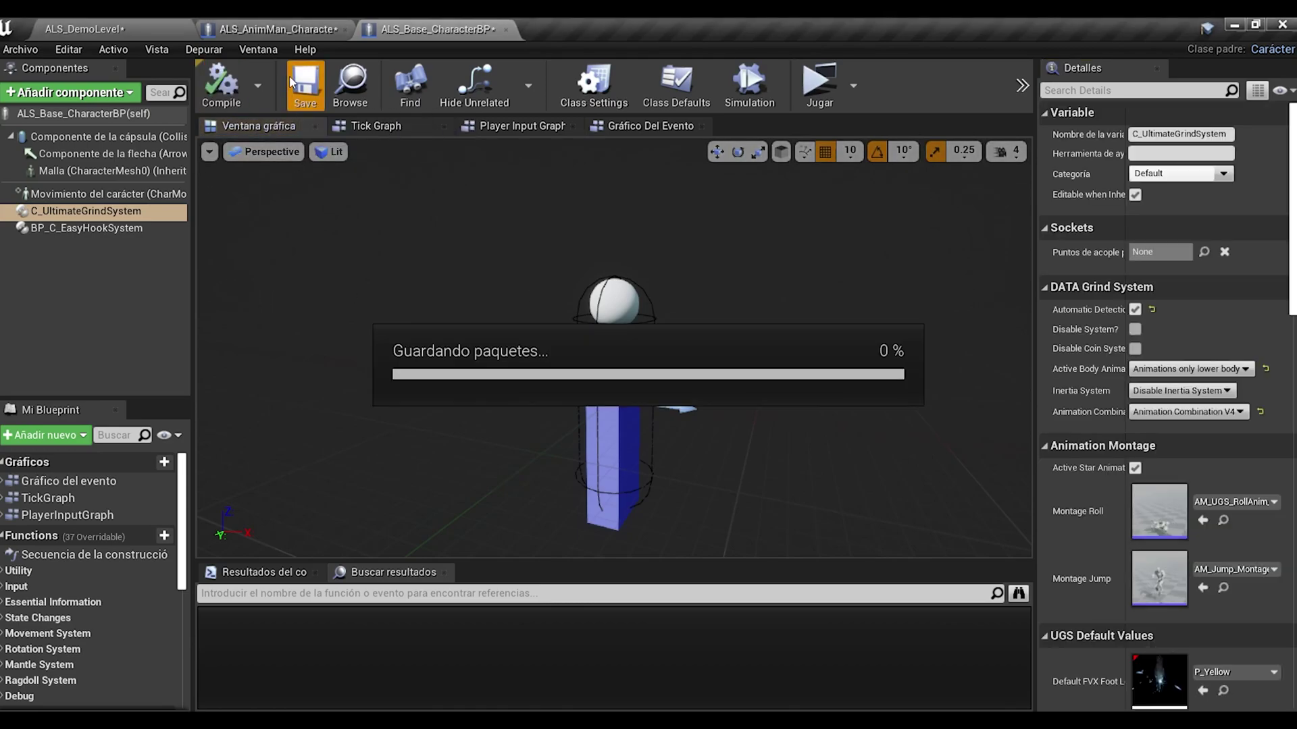
Set the BP_C_EasyHookSystem component's Type Camera to Camera Manager, and compile and save the blueprint.
click(67, 229)
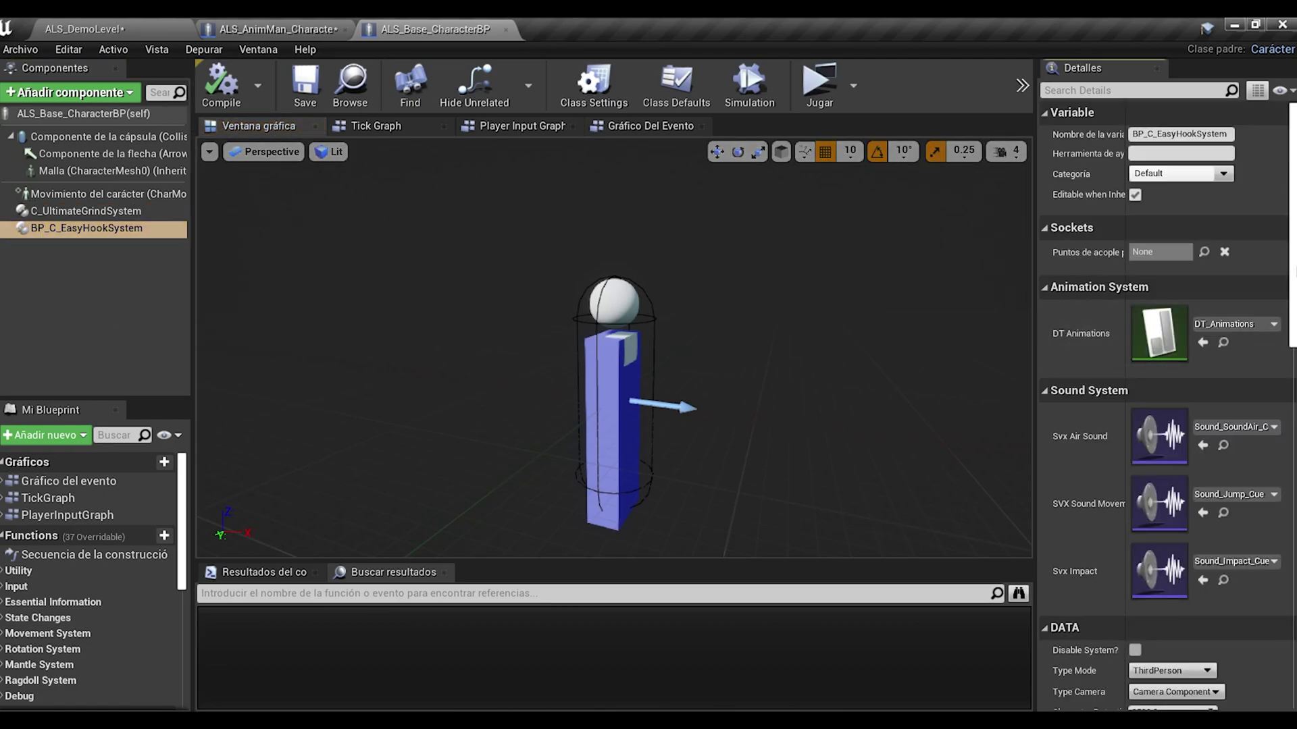
scroll(1183, 335, down, 8)
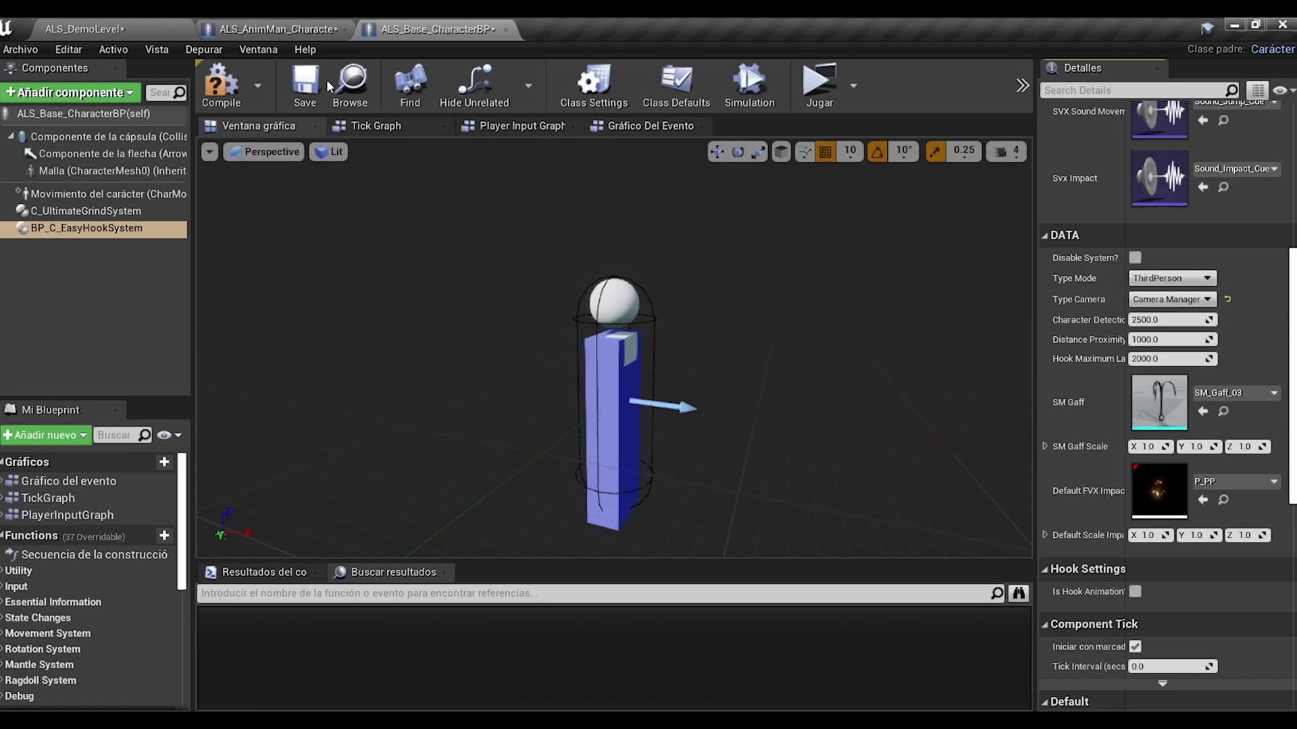
click(229, 88)
click(304, 84)
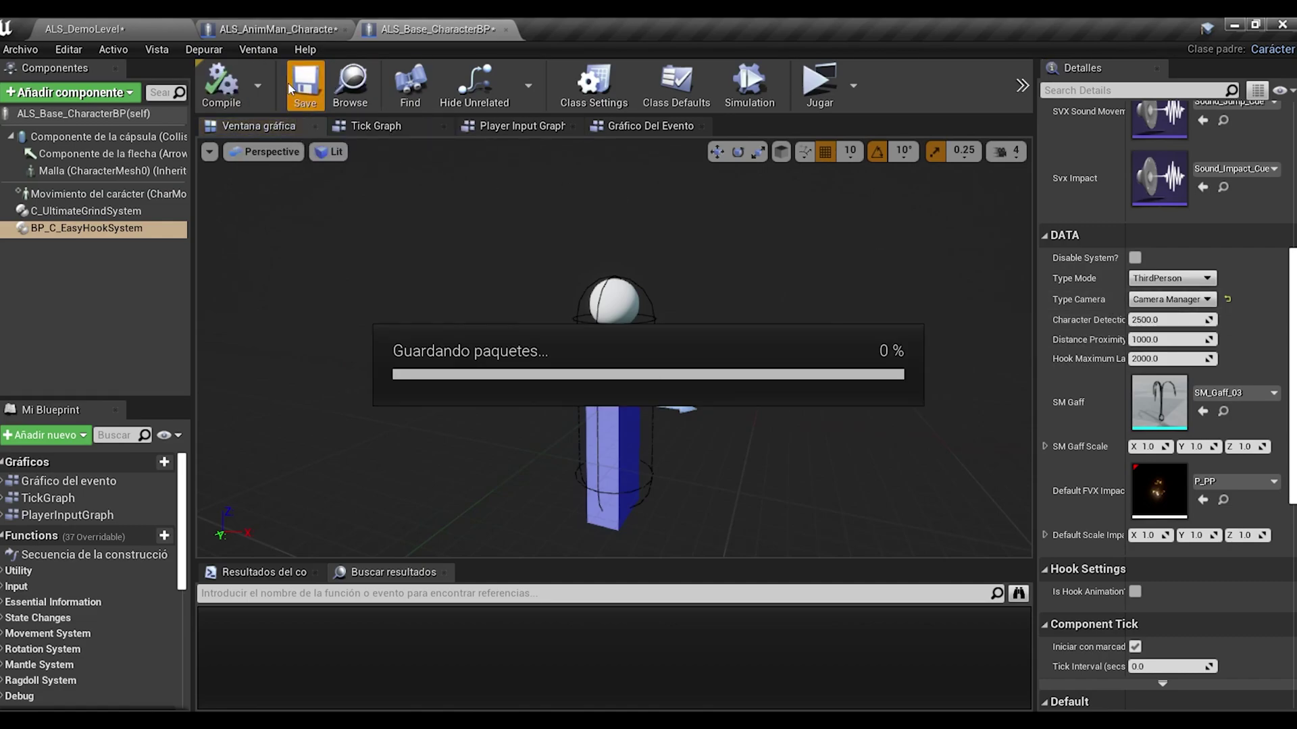
Open EasyHookSystemCharacter from AdvancedMechanicsV1/DEMO/DEMO_EasyHookSystem/ThirdPersonBP/Blueprints and show the EasyHookSystem node group in its event graph.
click(69, 30)
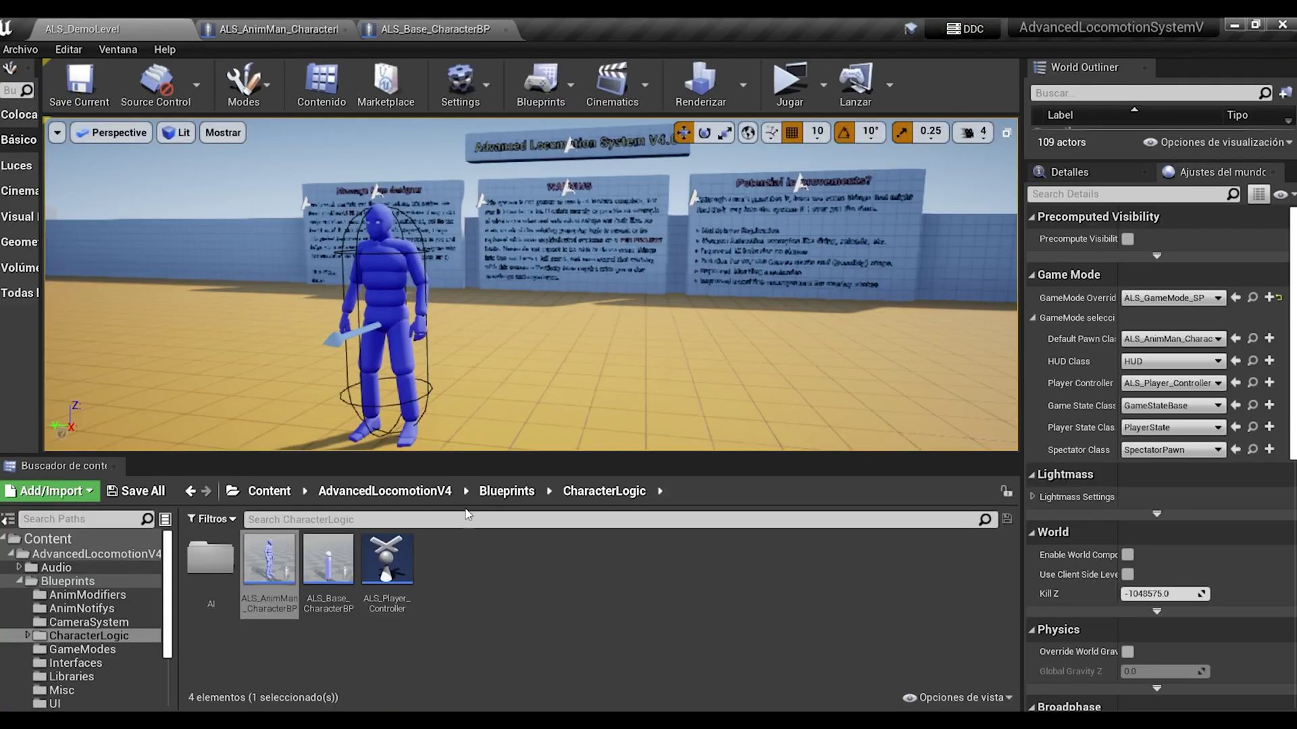
click(270, 492)
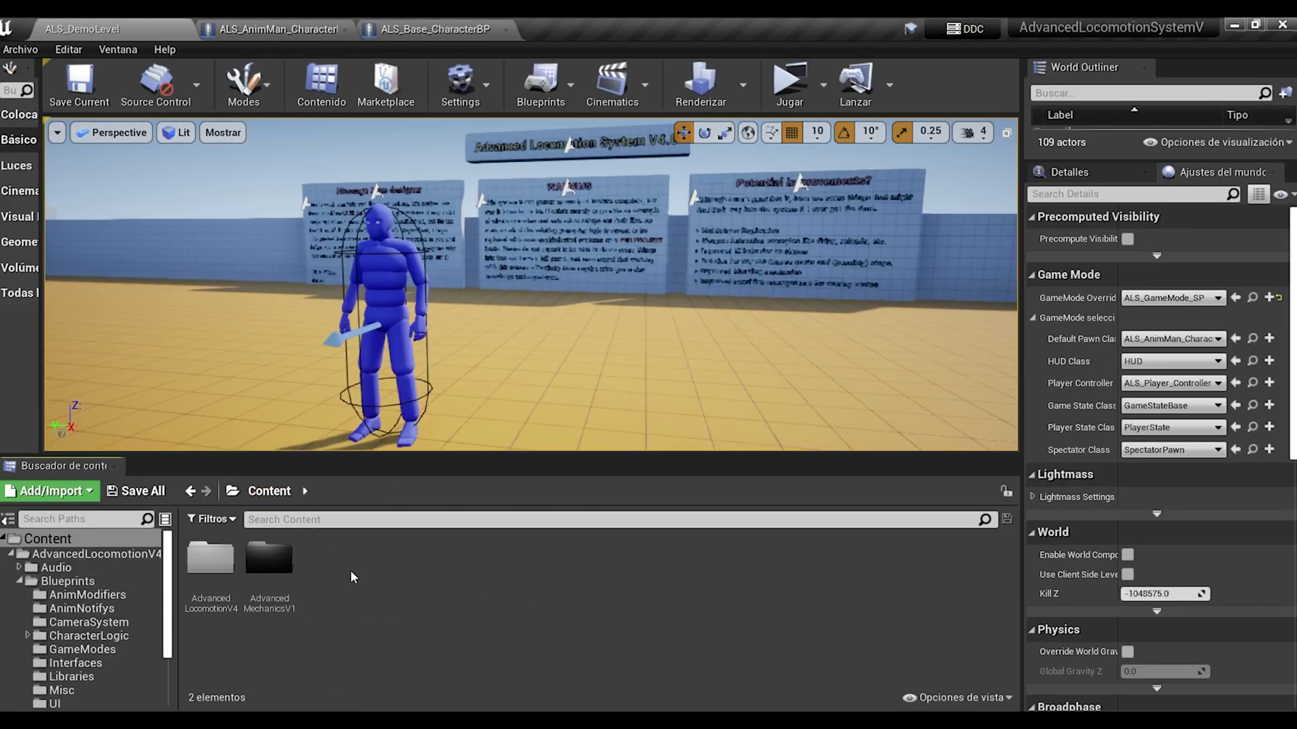
double_click(273, 571)
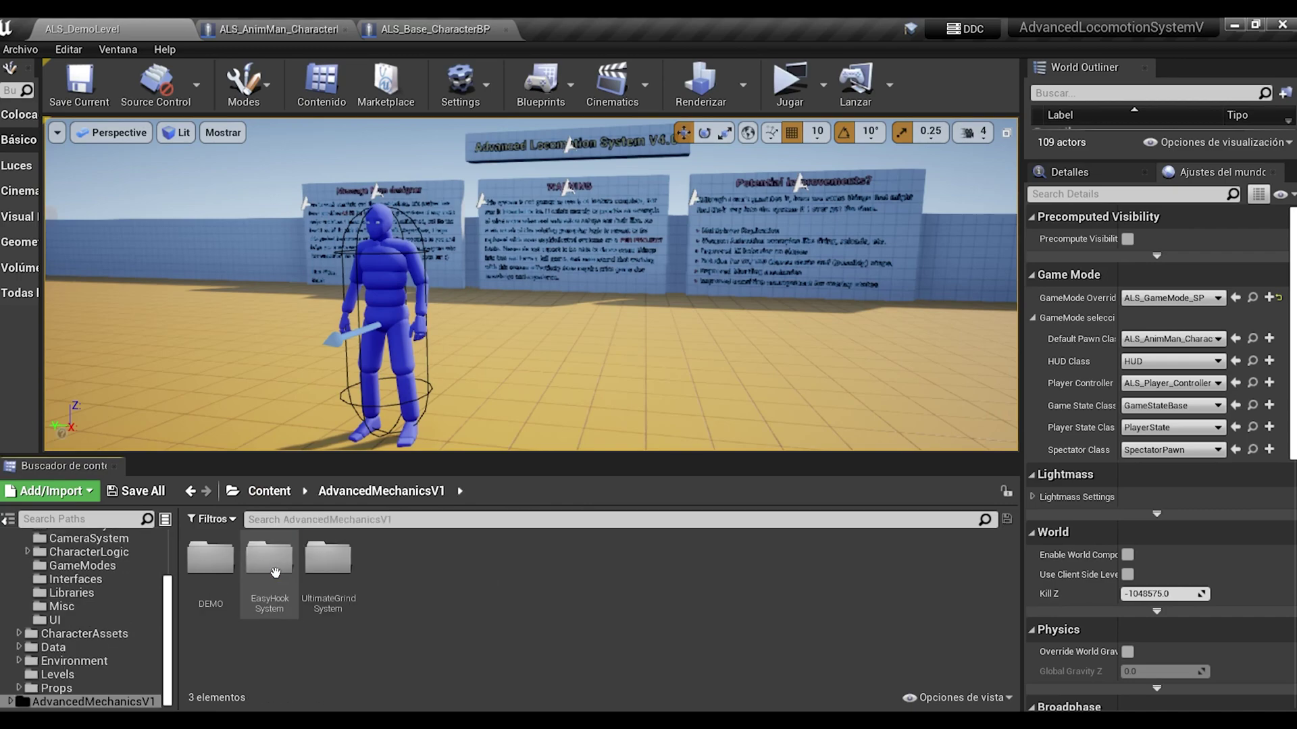
double_click(210, 564)
double_click(212, 568)
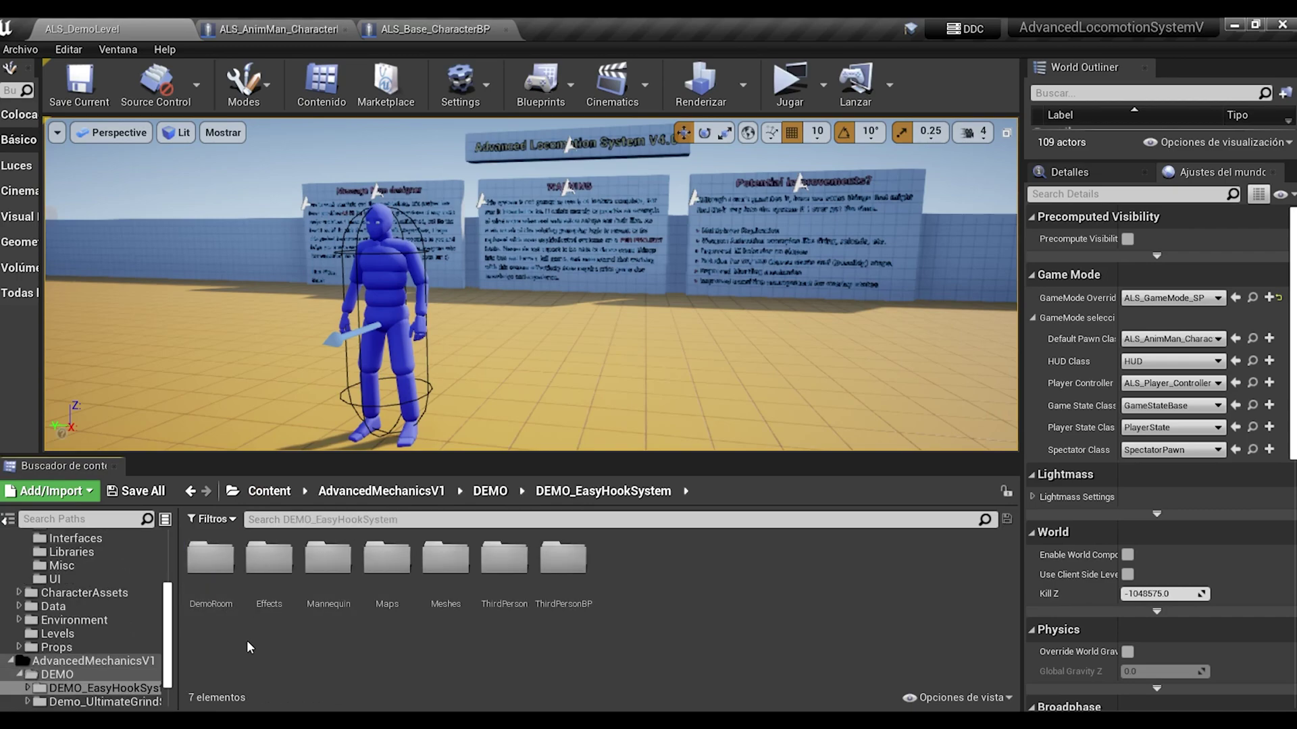
double_click(563, 560)
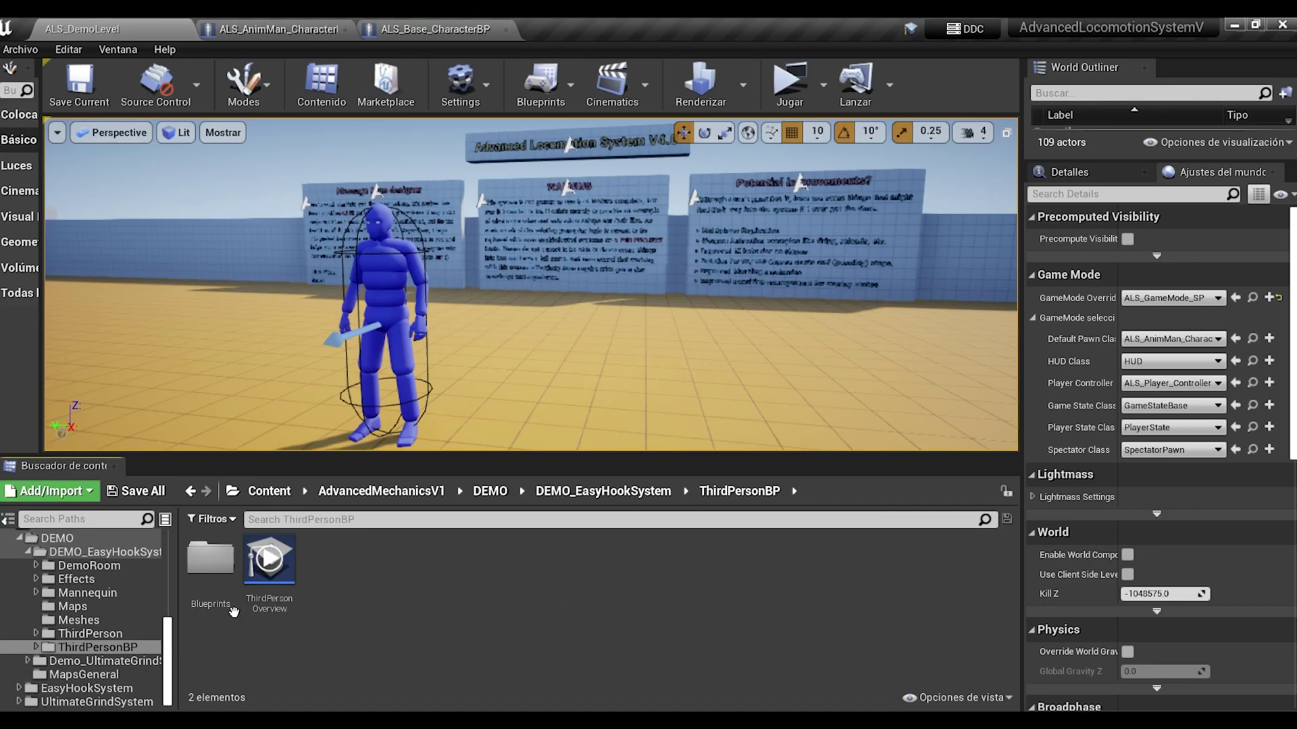
double_click(210, 564)
double_click(212, 571)
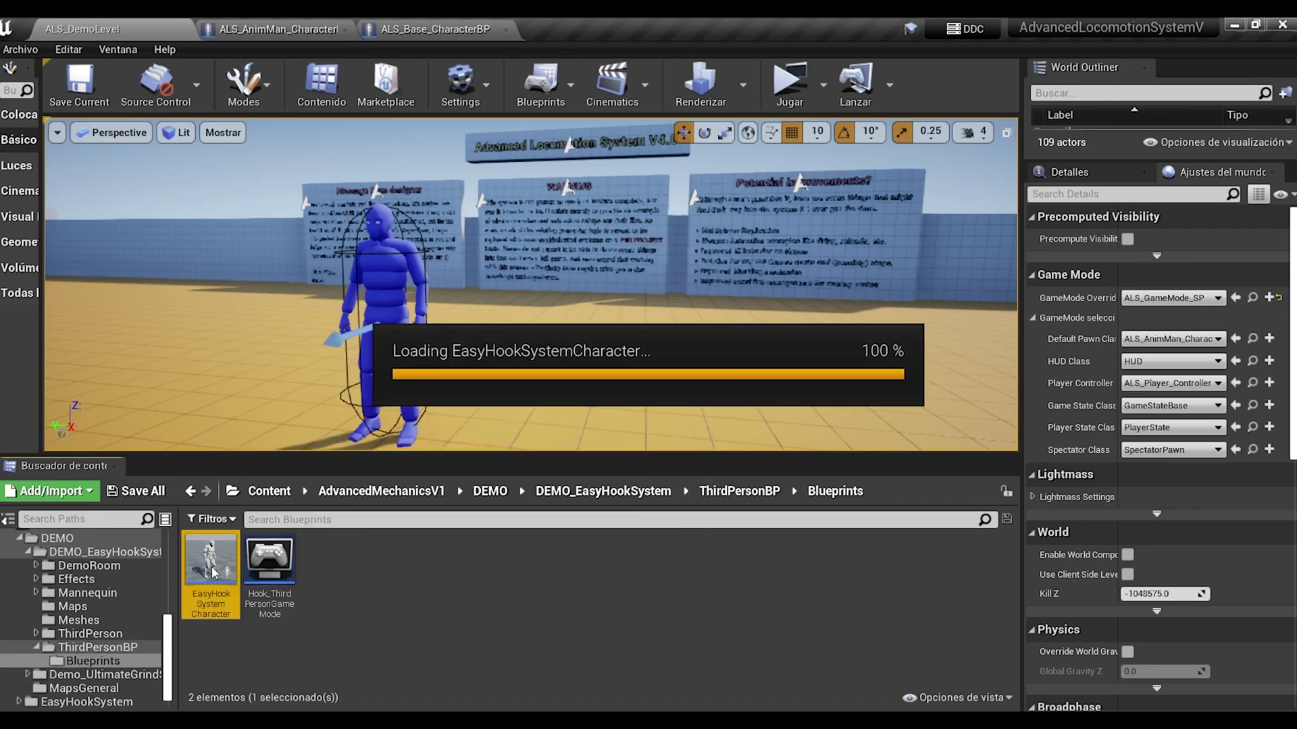
right_drag(358, 299, 369, 384)
scroll(370, 383, up, 1)
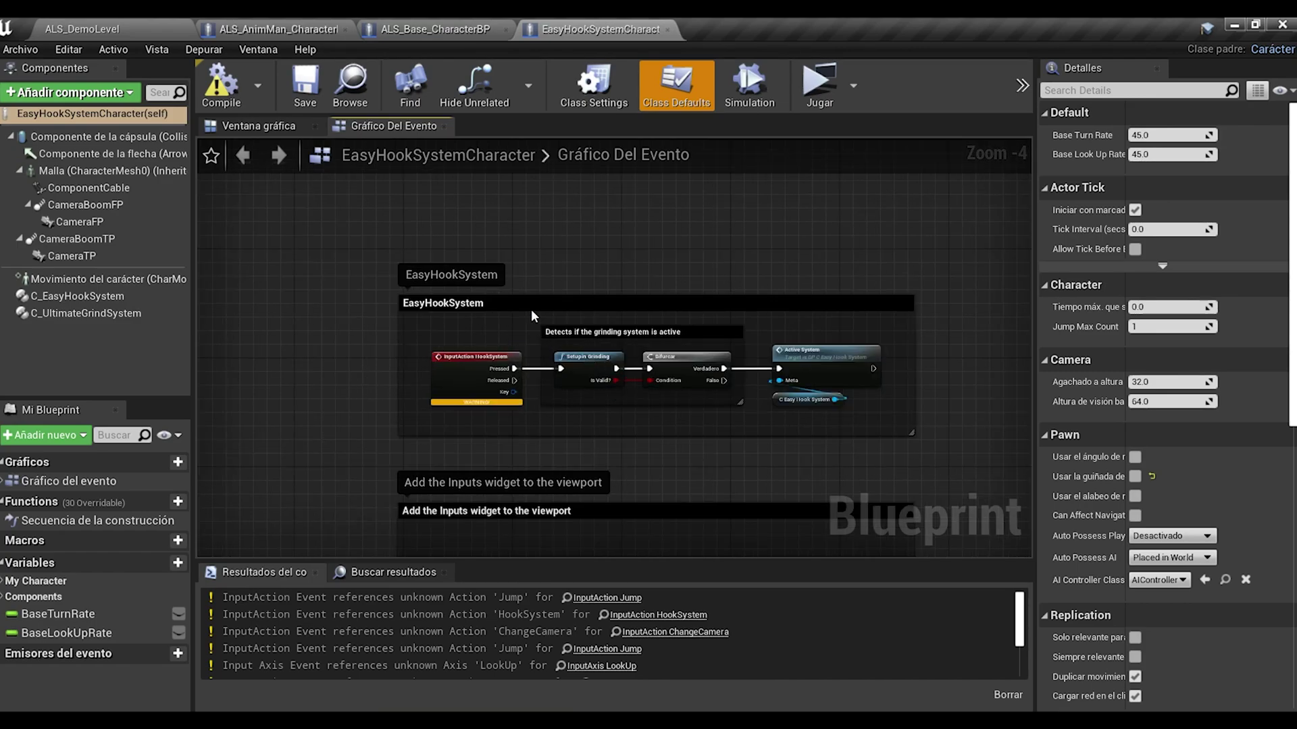
Open the engine input settings in the project settings and expand the action mappings.
click(118, 23)
click(70, 49)
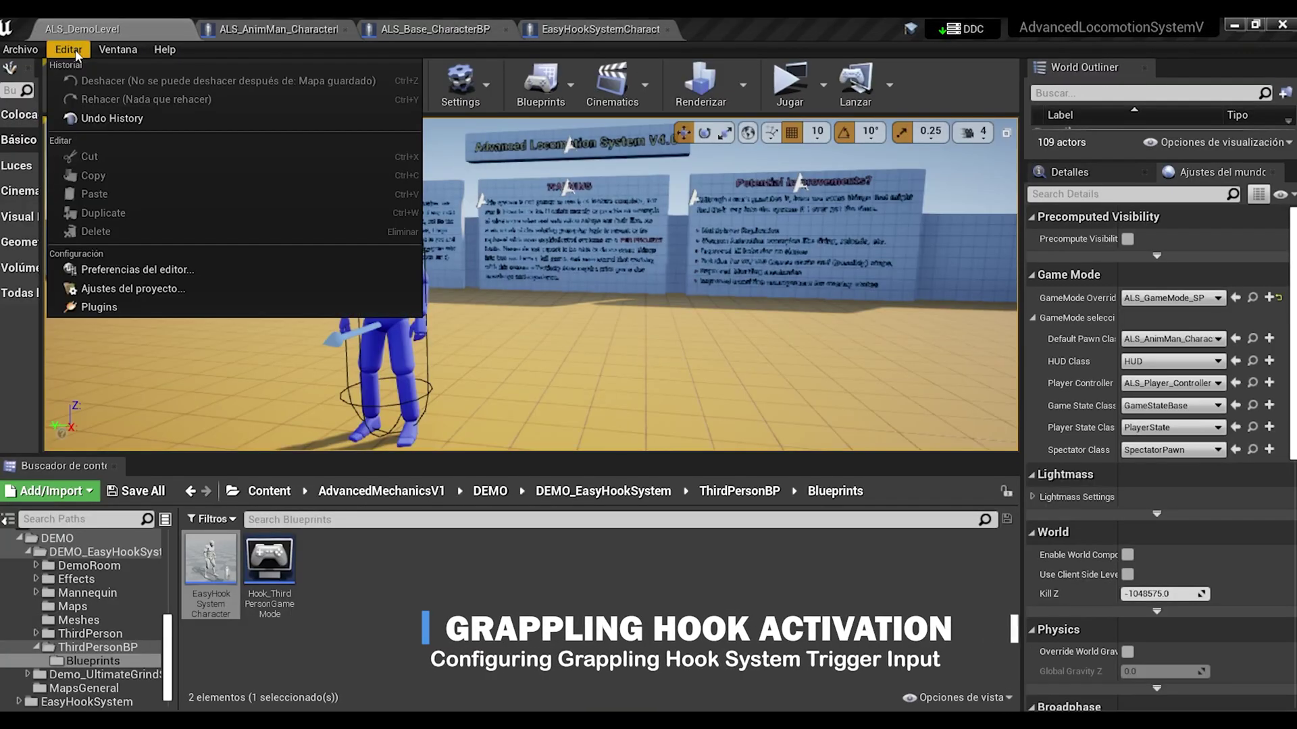
click(117, 289)
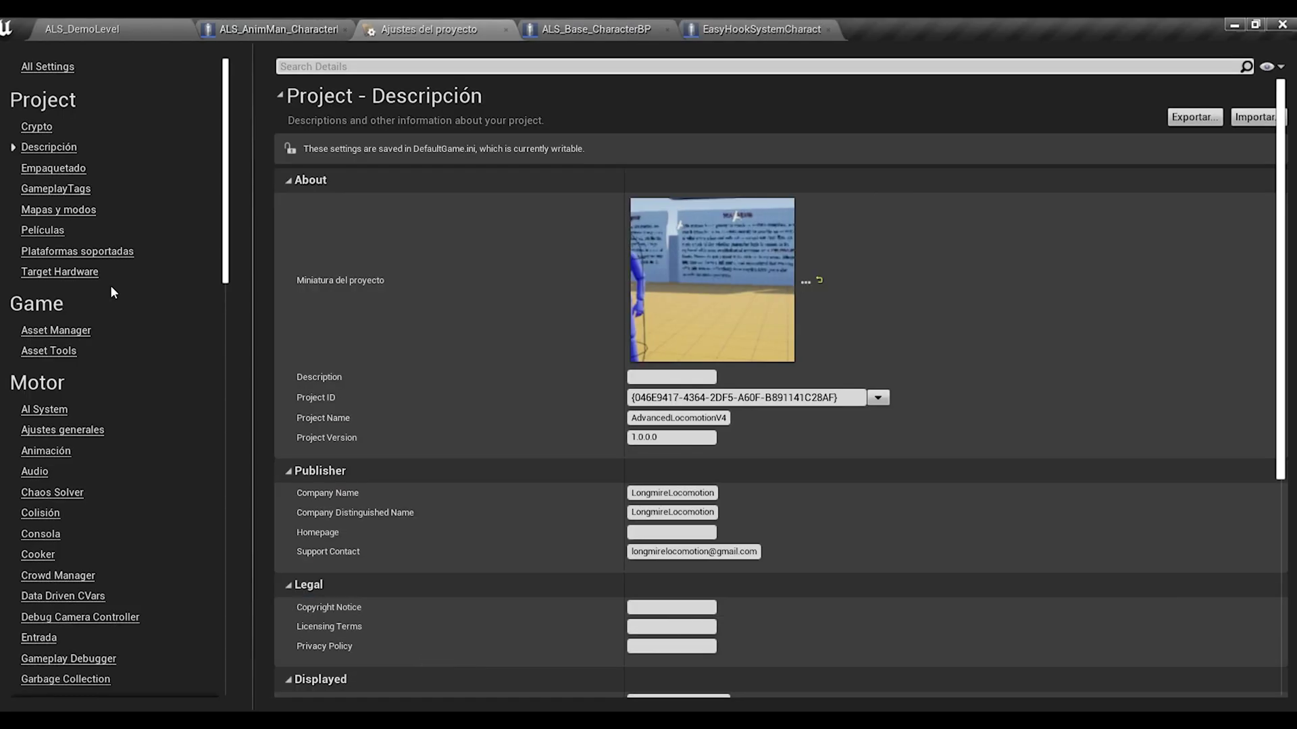
drag(228, 250, 228, 301)
click(38, 487)
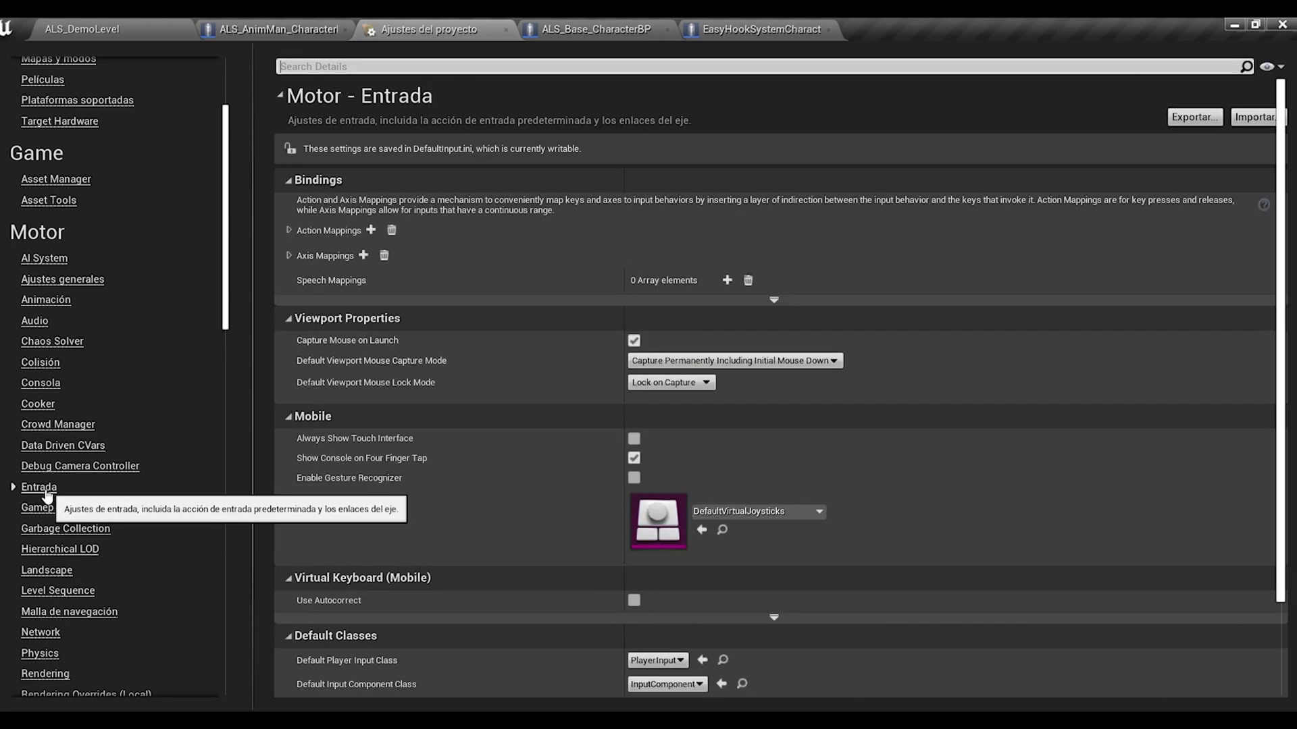
click(289, 231)
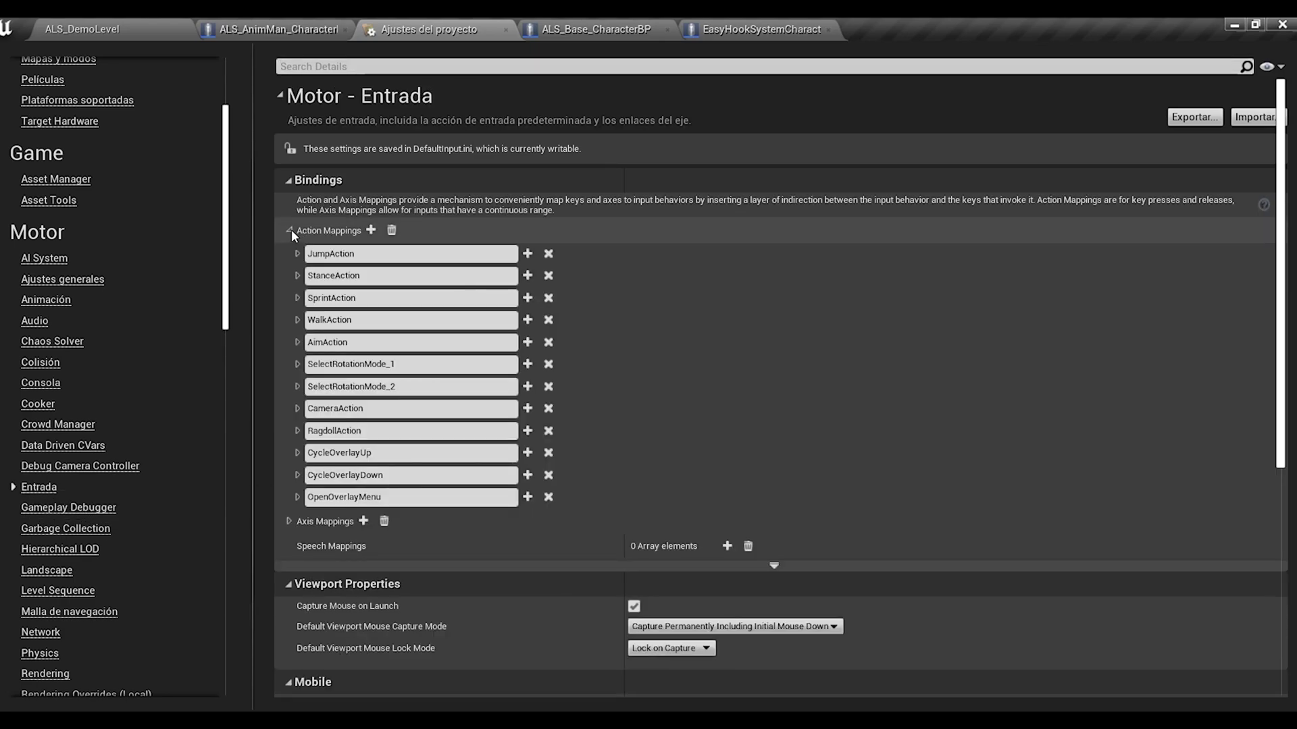
Add an action mapping named HookSystem bound to the keyboard key E, and copy the mapping's name.
click(371, 231)
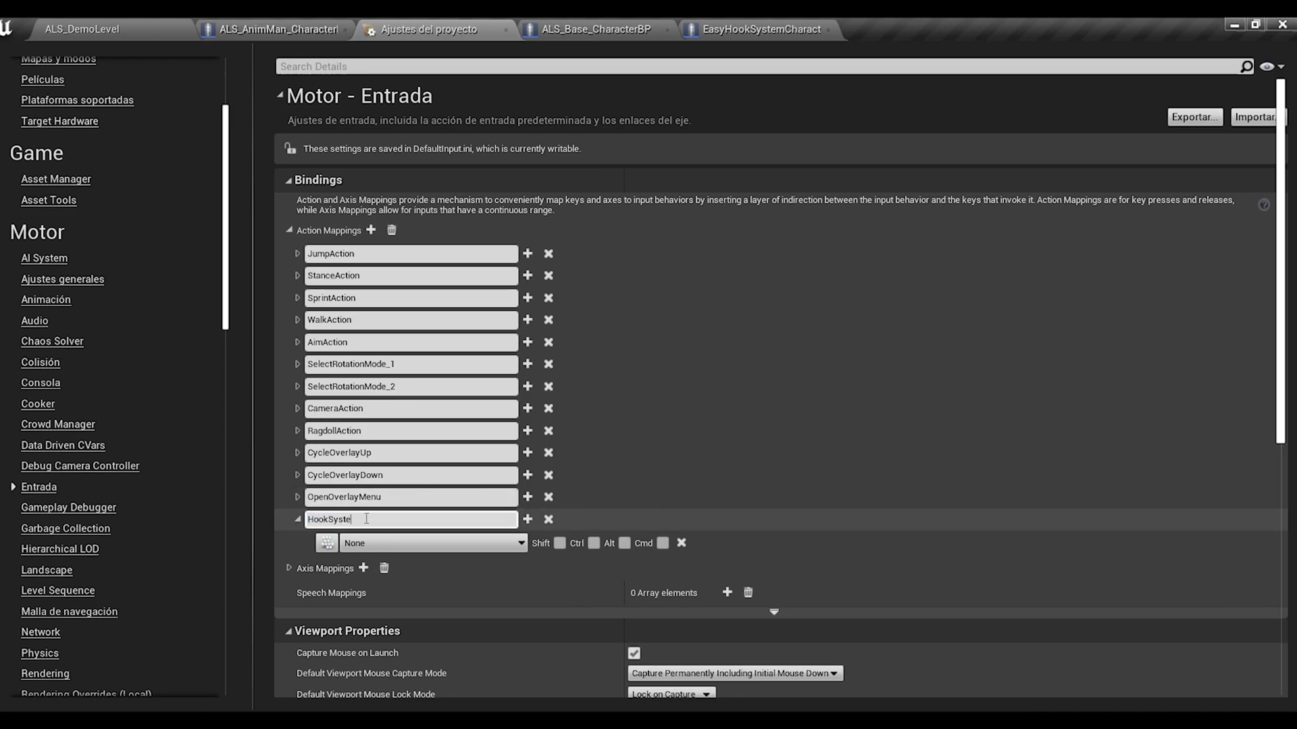
click(428, 535)
click(371, 210)
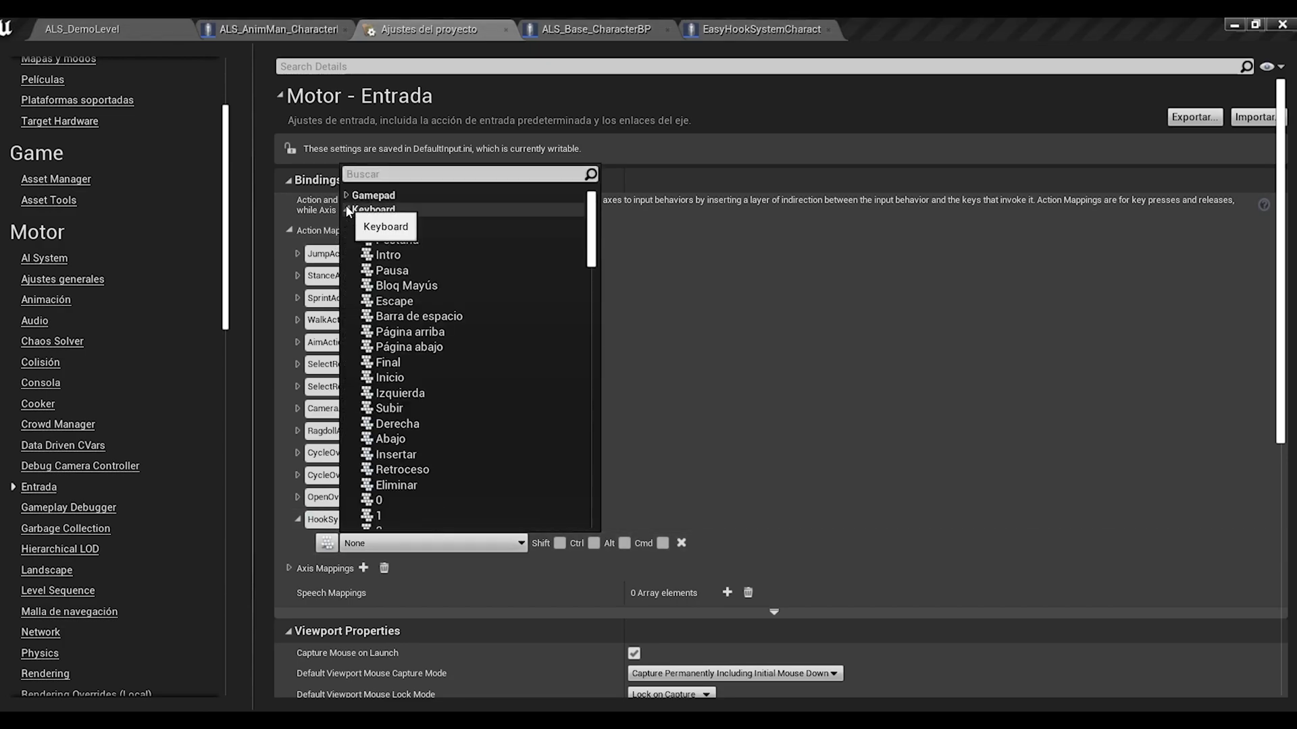
scroll(420, 370, down, 4)
scroll(417, 372, down, 1)
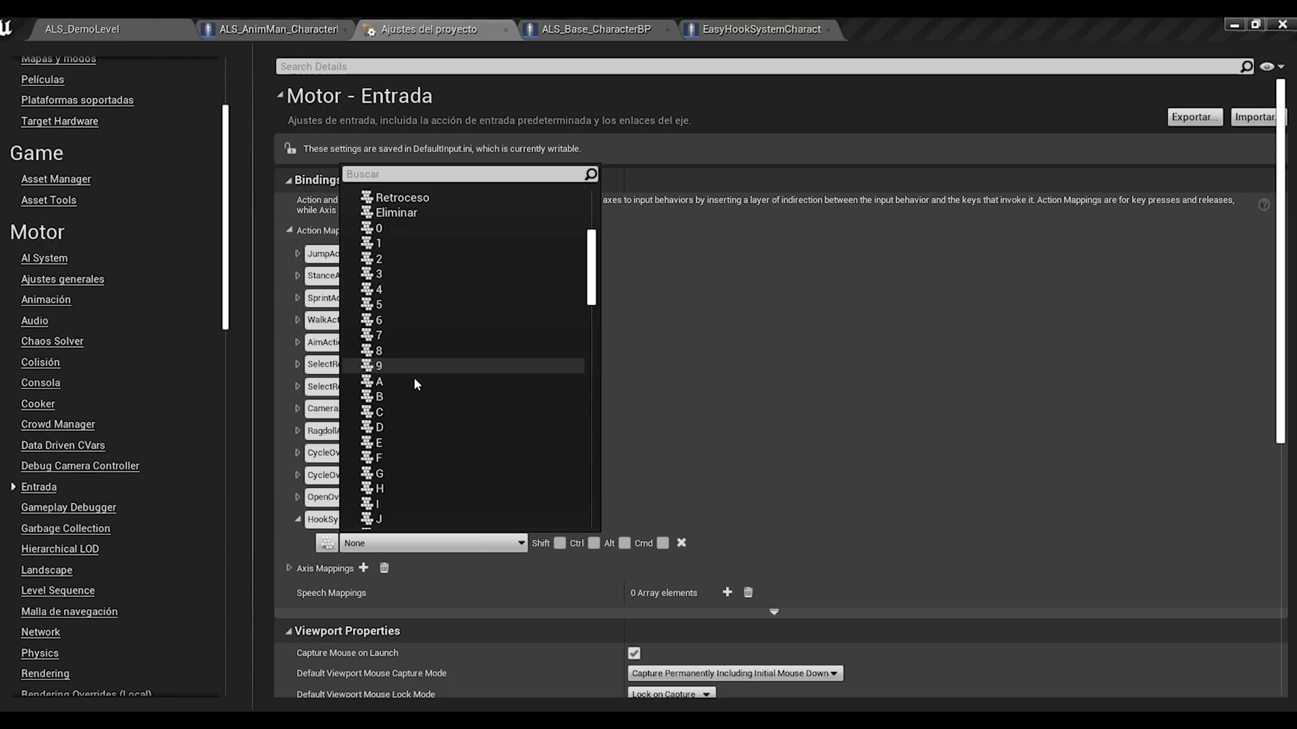
scroll(405, 398, down, 3)
click(380, 416)
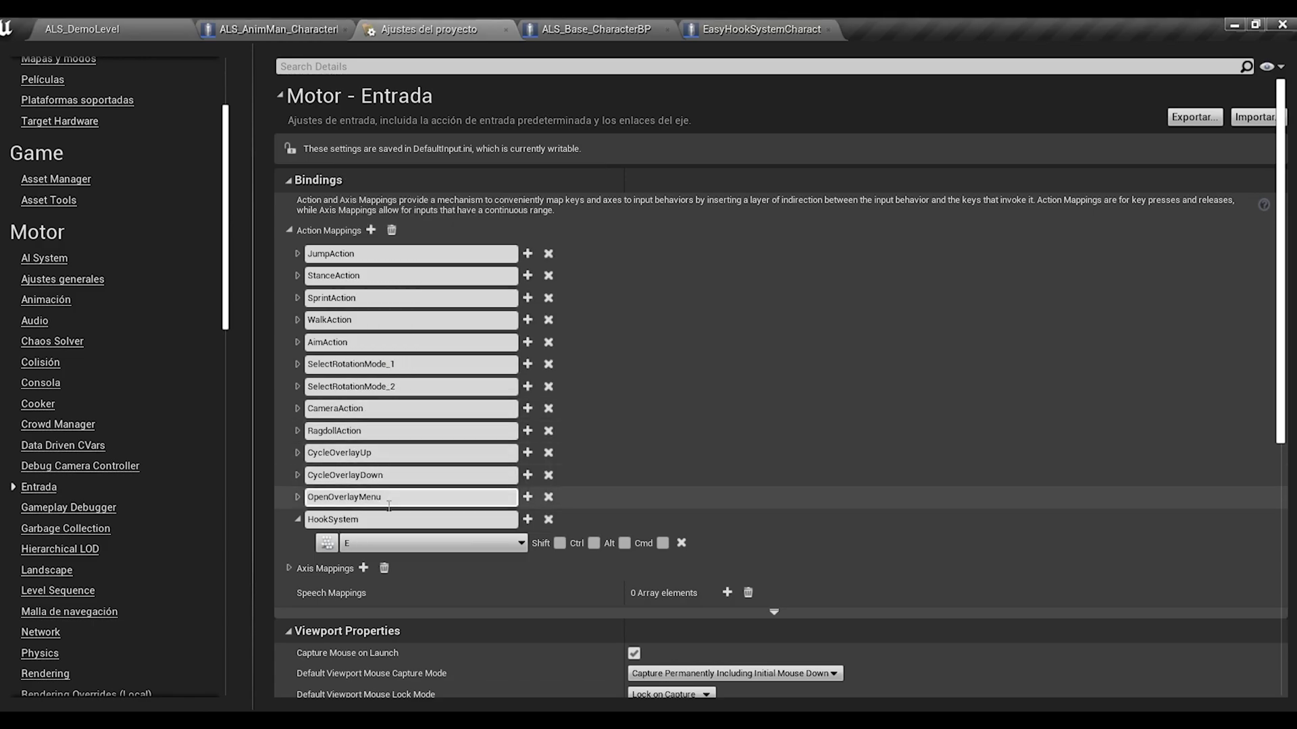
right_click(359, 521)
click(416, 594)
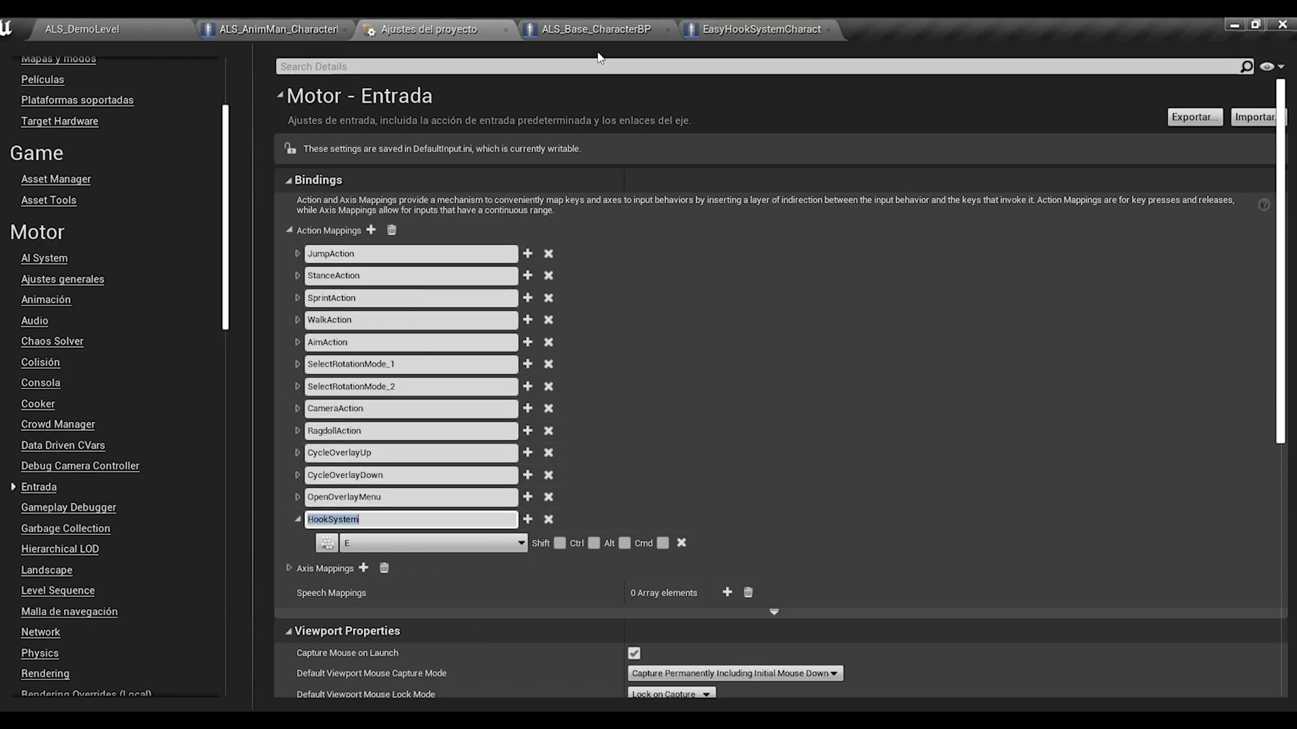
Add the HookSystem input action event to an empty area of ALS_Base_CharacterBP's Player Input Graph.
click(583, 31)
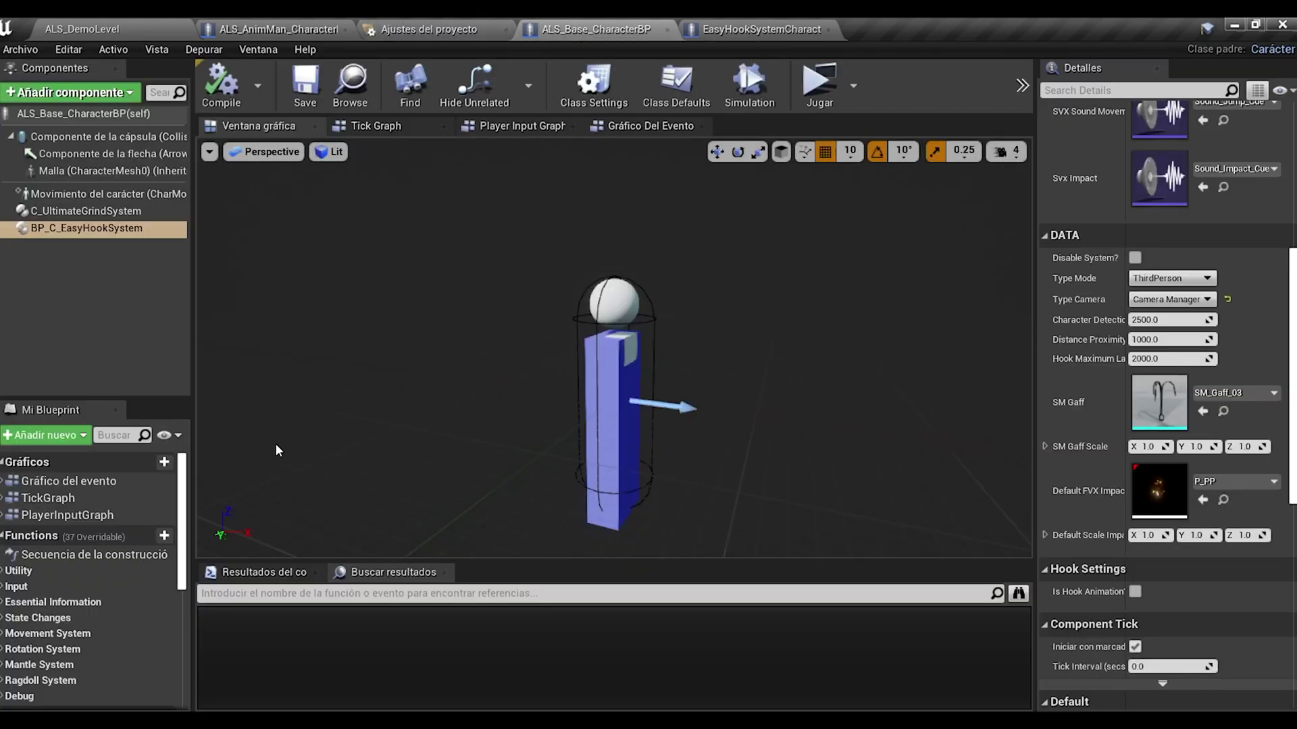
double_click(79, 516)
scroll(816, 275, up, 1)
scroll(552, 373, up, 1)
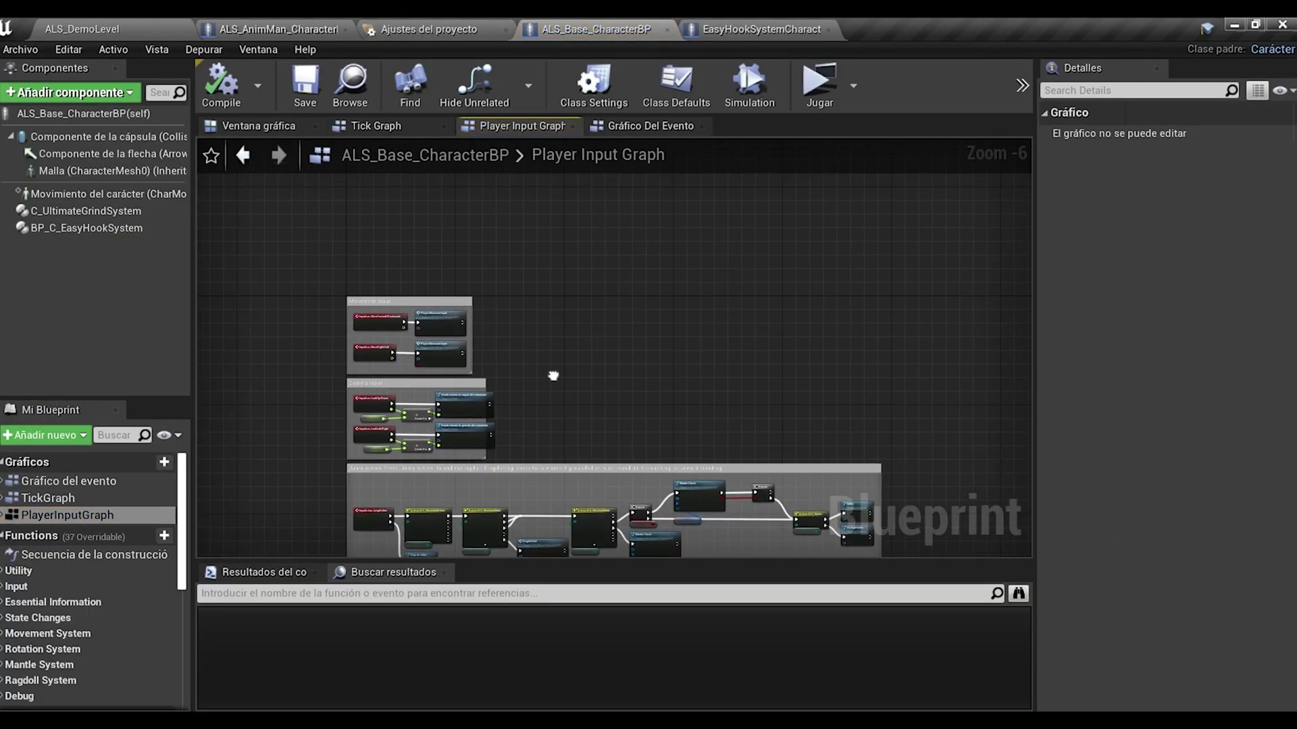
scroll(595, 335, up, 1)
right_click(670, 285)
text(HookSystem)
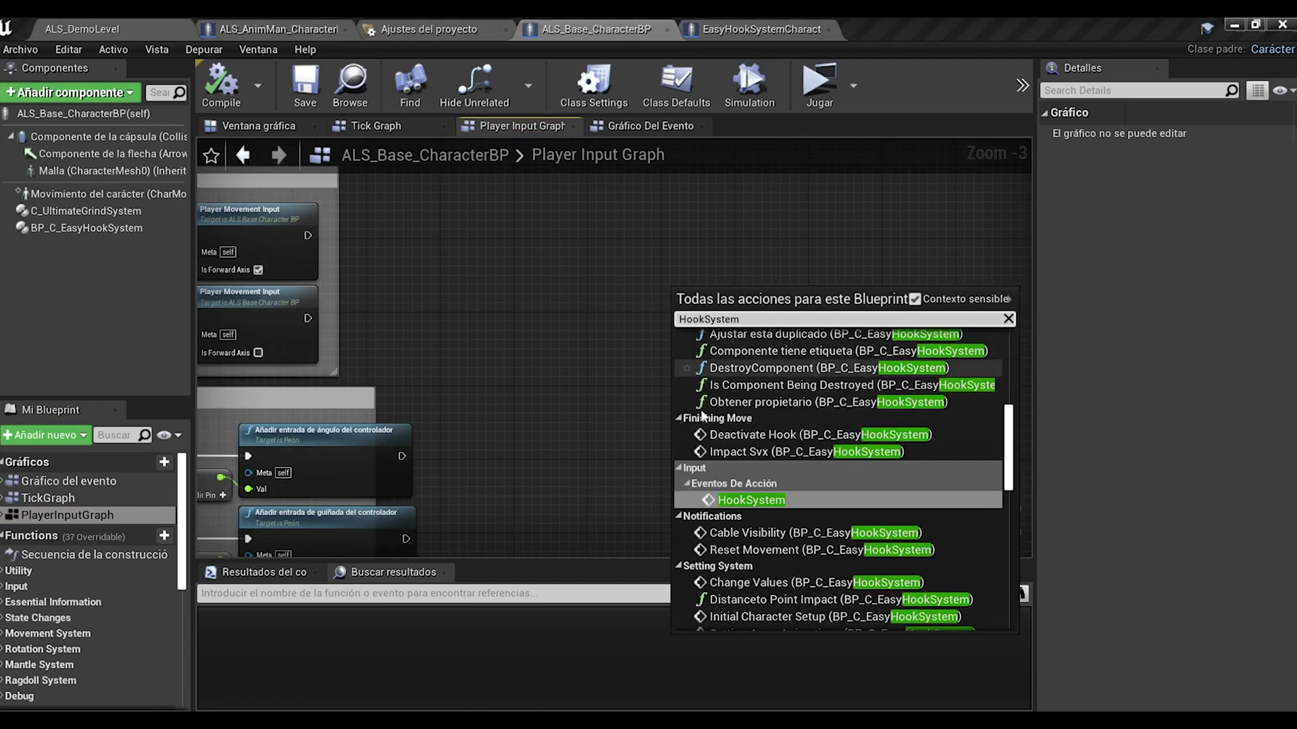
click(740, 503)
right_drag(728, 361, 569, 375)
scroll(569, 374, up, 2)
drag(550, 330, 530, 263)
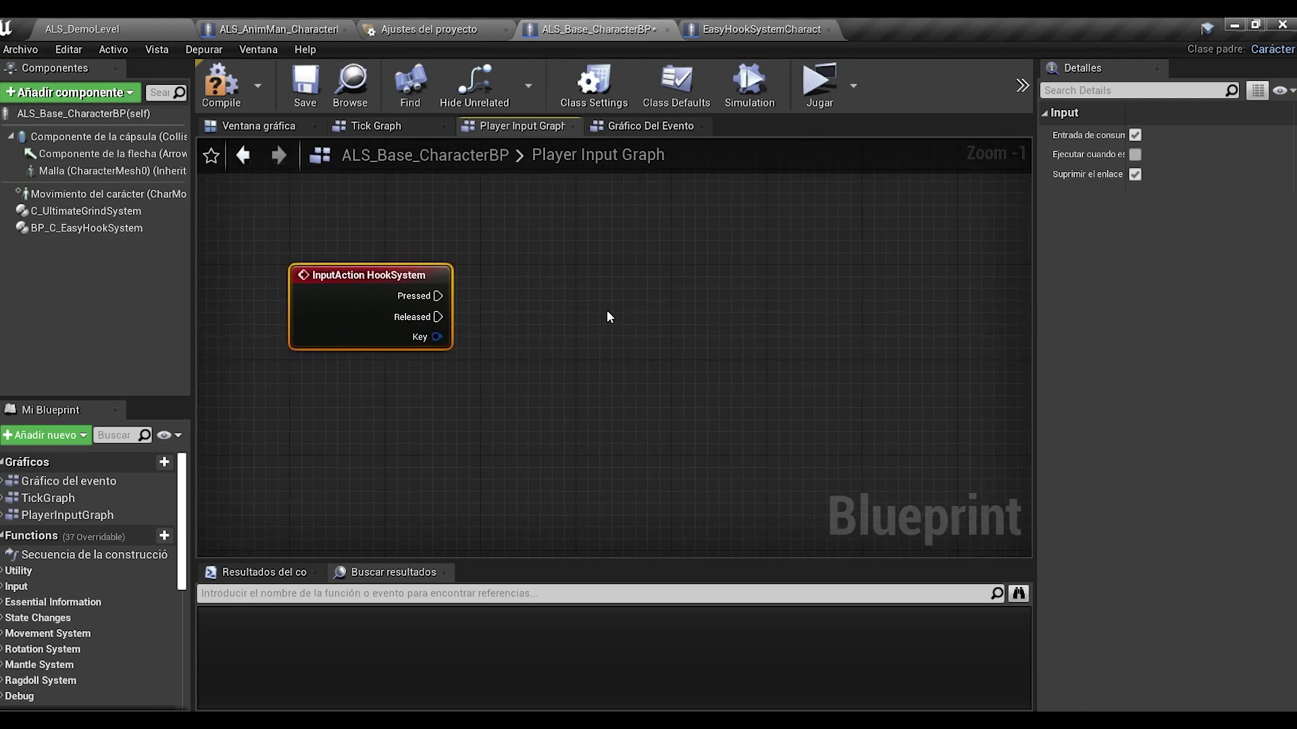
Copy the whole EasyHookSystem node group from EasyHookSystemCharacter's event graph into ALS_Base_CharacterBP's Player Input Graph, around the HookSystem input event.
click(750, 29)
right_drag(660, 325, 623, 302)
scroll(624, 303, up, 1)
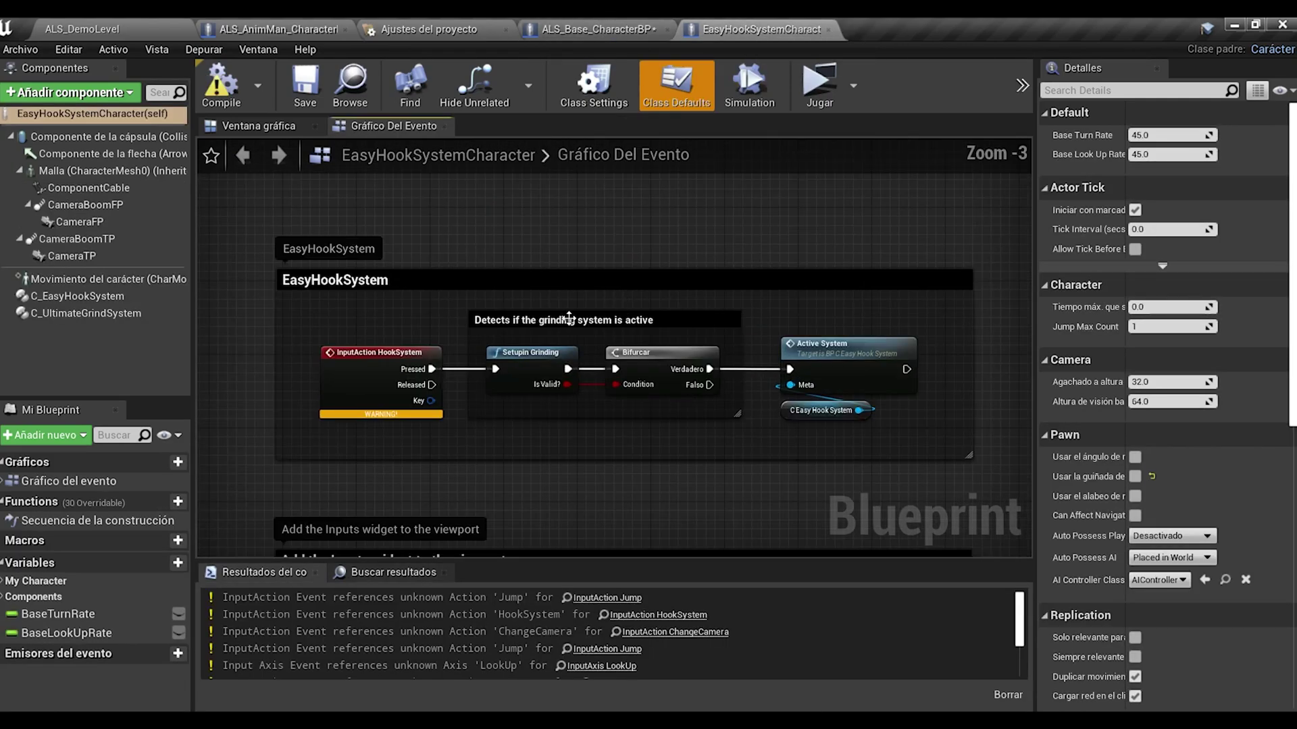
drag(268, 222, 993, 466)
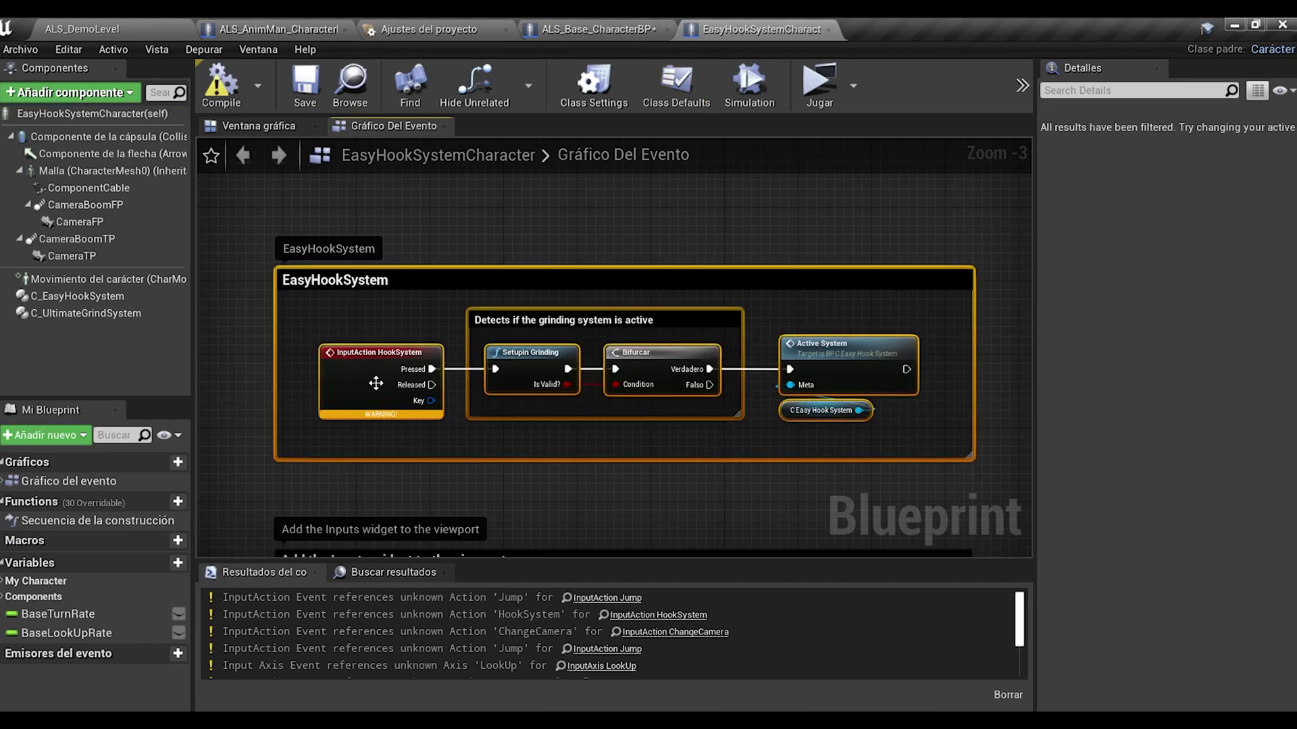
right_click(537, 361)
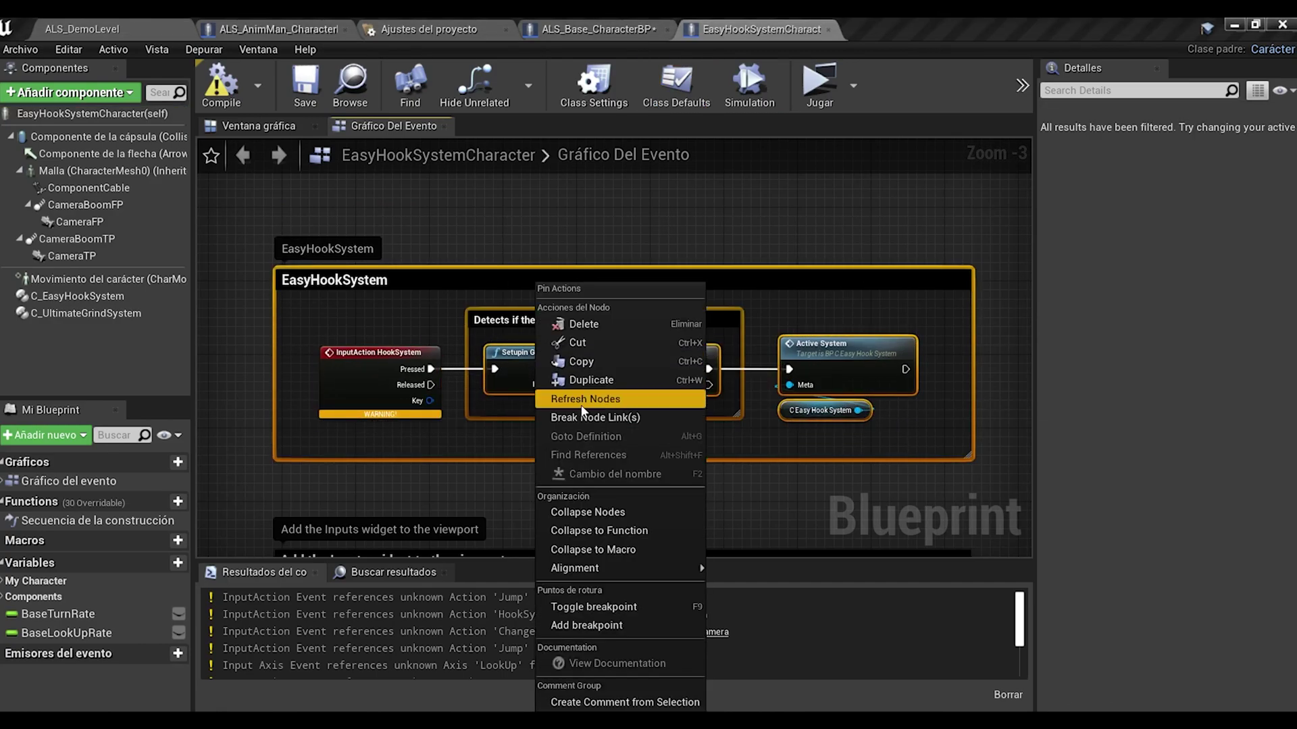
click(574, 365)
click(582, 27)
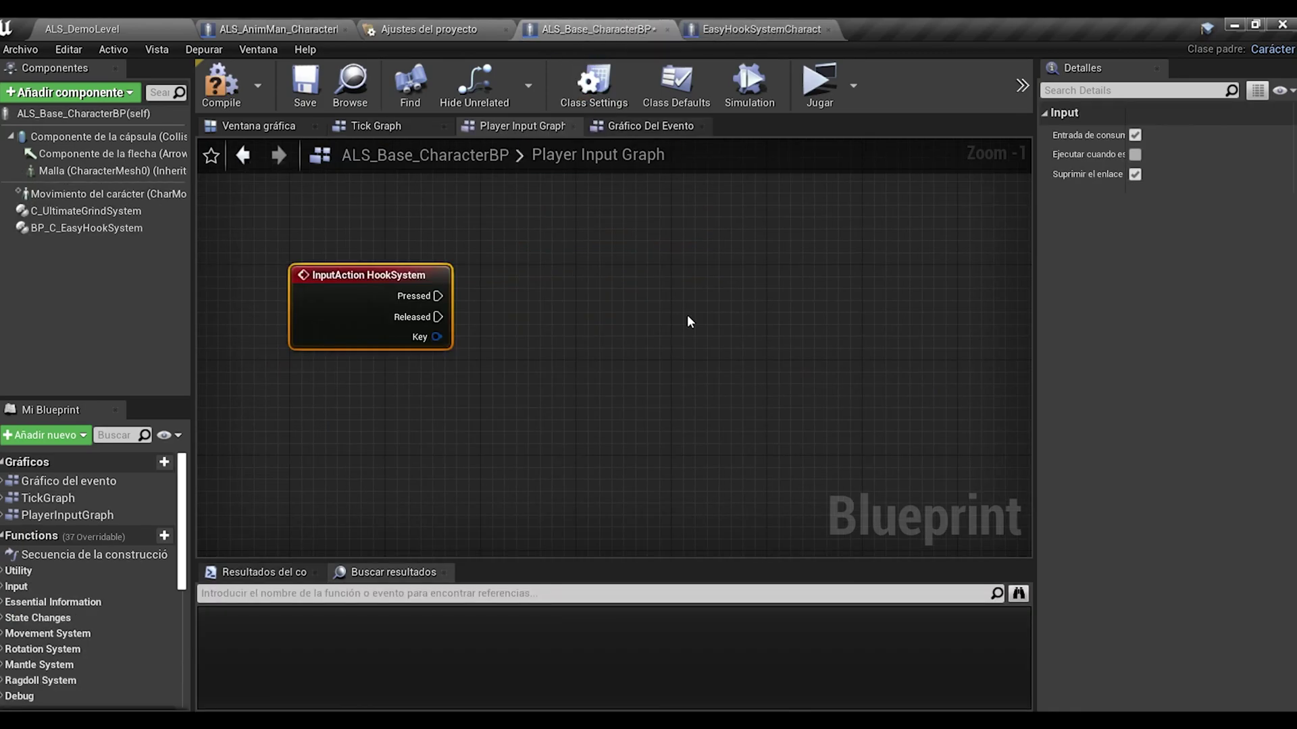
key(ctrl+v)
drag(747, 309, 539, 254)
scroll(539, 254, down, 3)
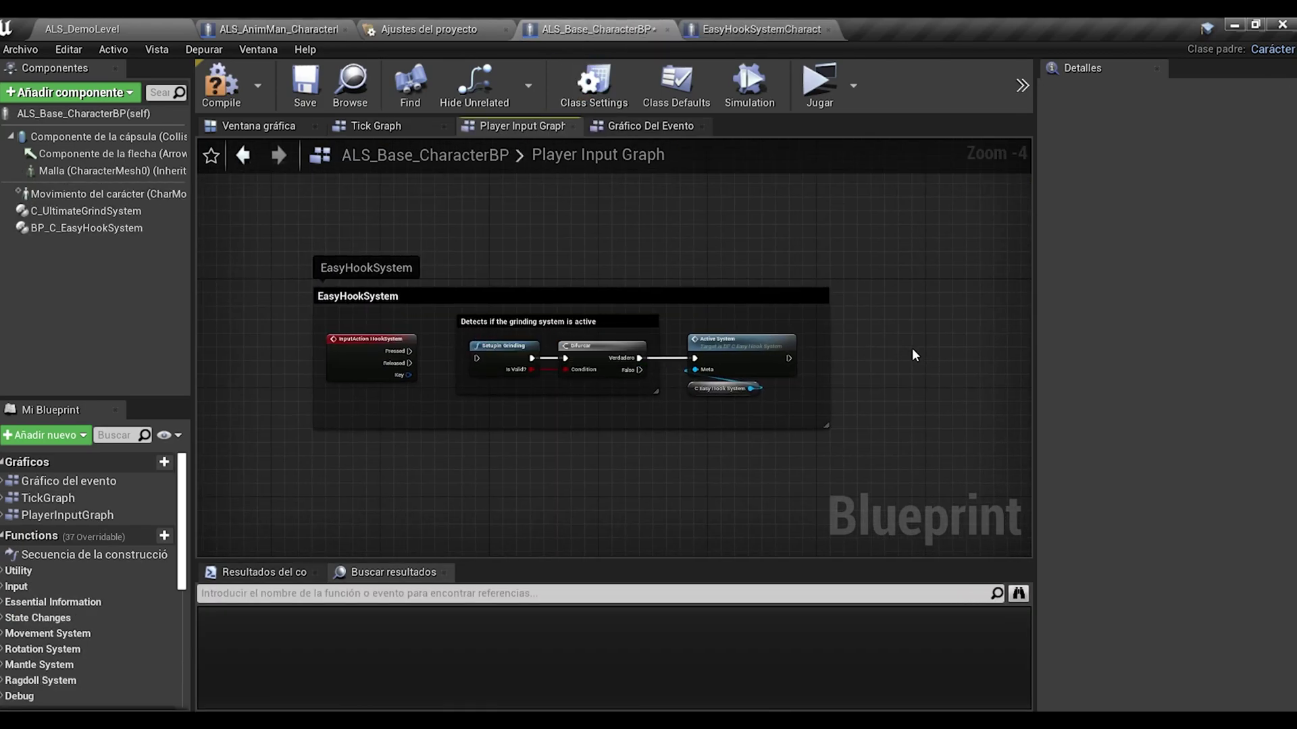
Enlarge the EasyHookSystem comment box and space the grinding check and Active System nodes well apart from the HookSystem event.
drag(829, 425, 1102, 501)
right_drag(881, 478, 803, 427)
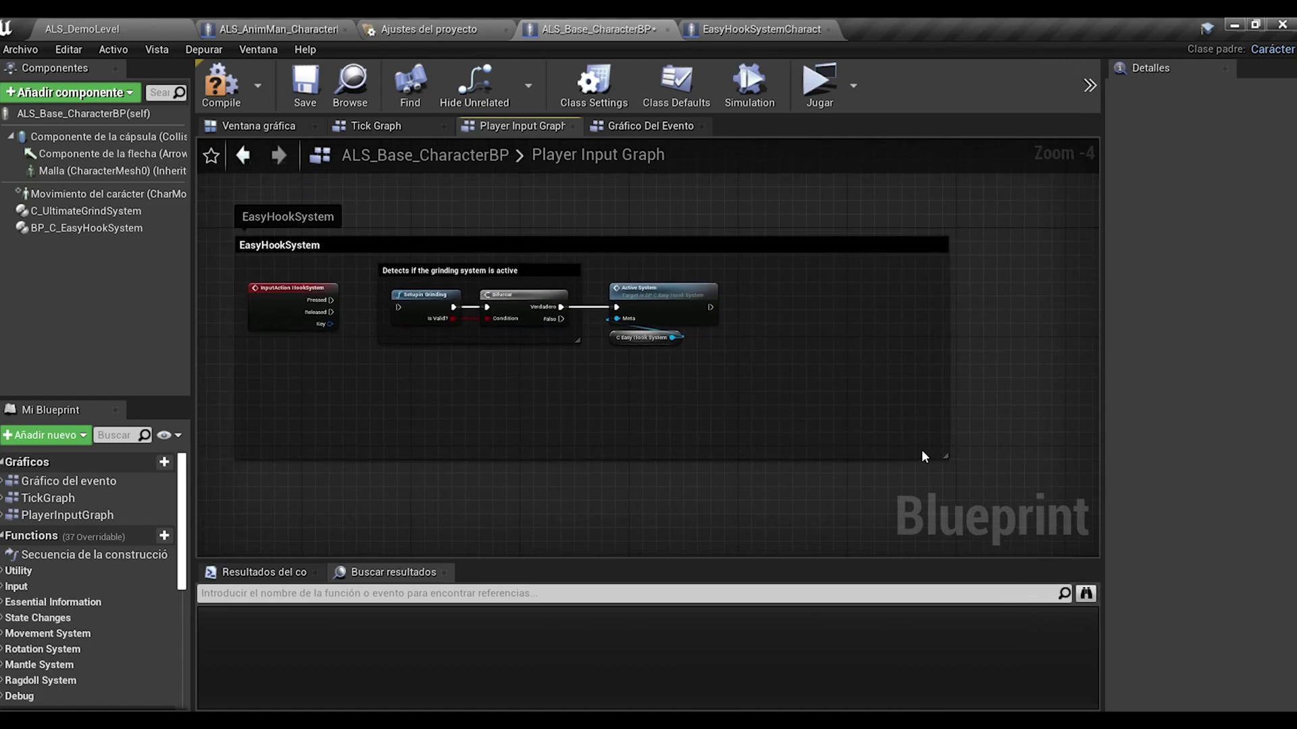
drag(946, 457, 1079, 549)
drag(444, 412, 996, 370)
drag(307, 317, 307, 378)
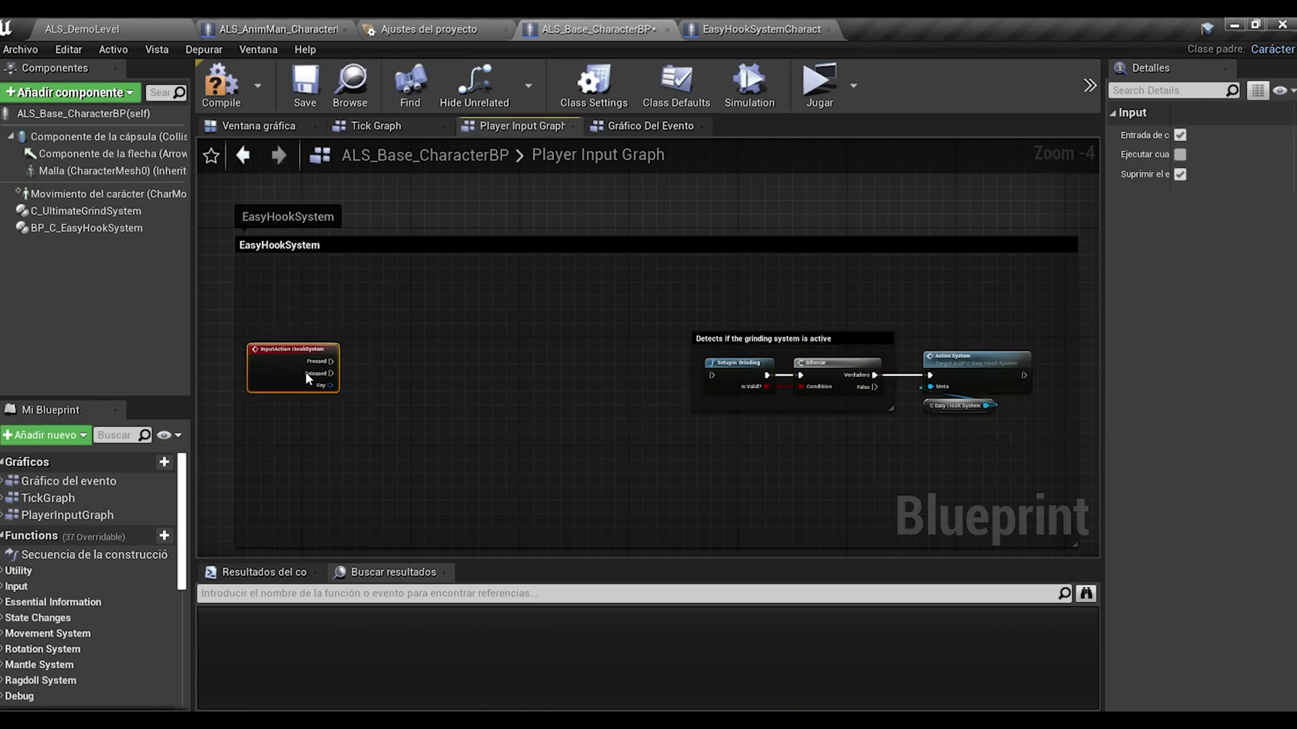
click(356, 436)
Place a getter for the MovementState variable from the State Values category near the HookSystem event.
scroll(183, 629, down, 10)
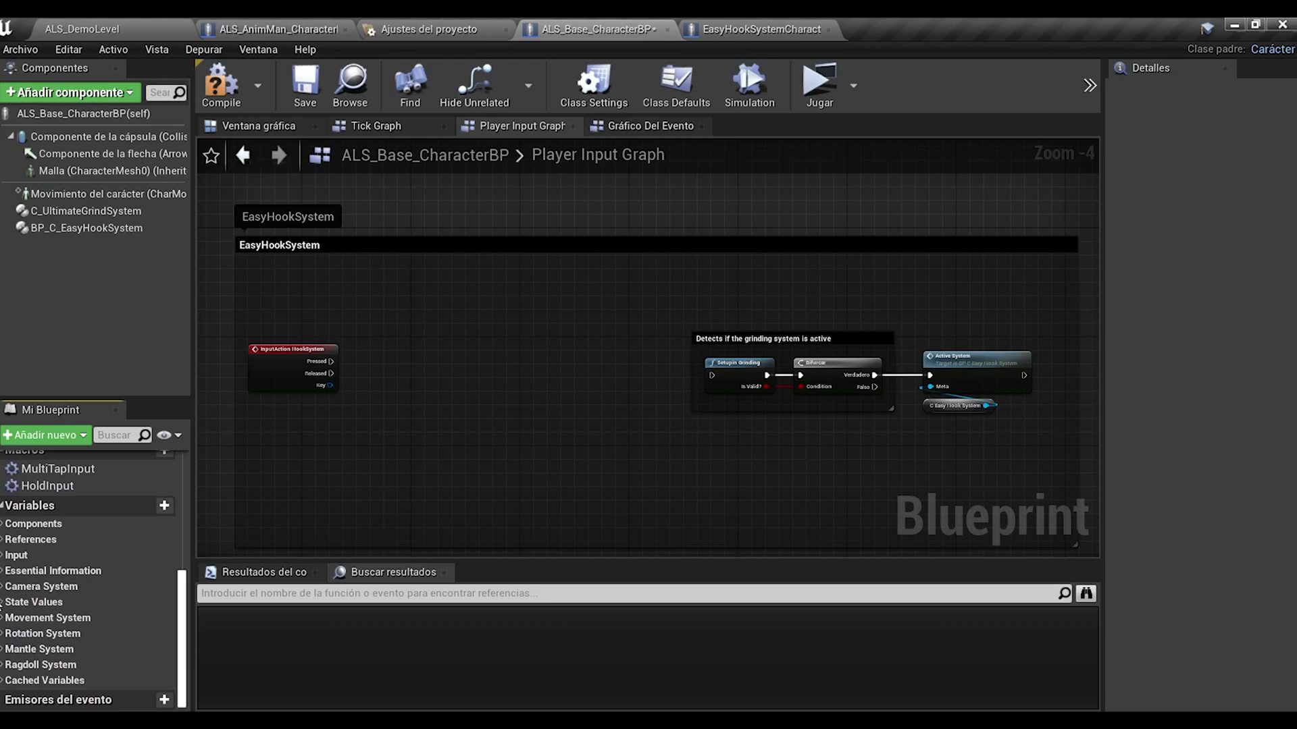
click(2, 601)
scroll(34, 567, down, 4)
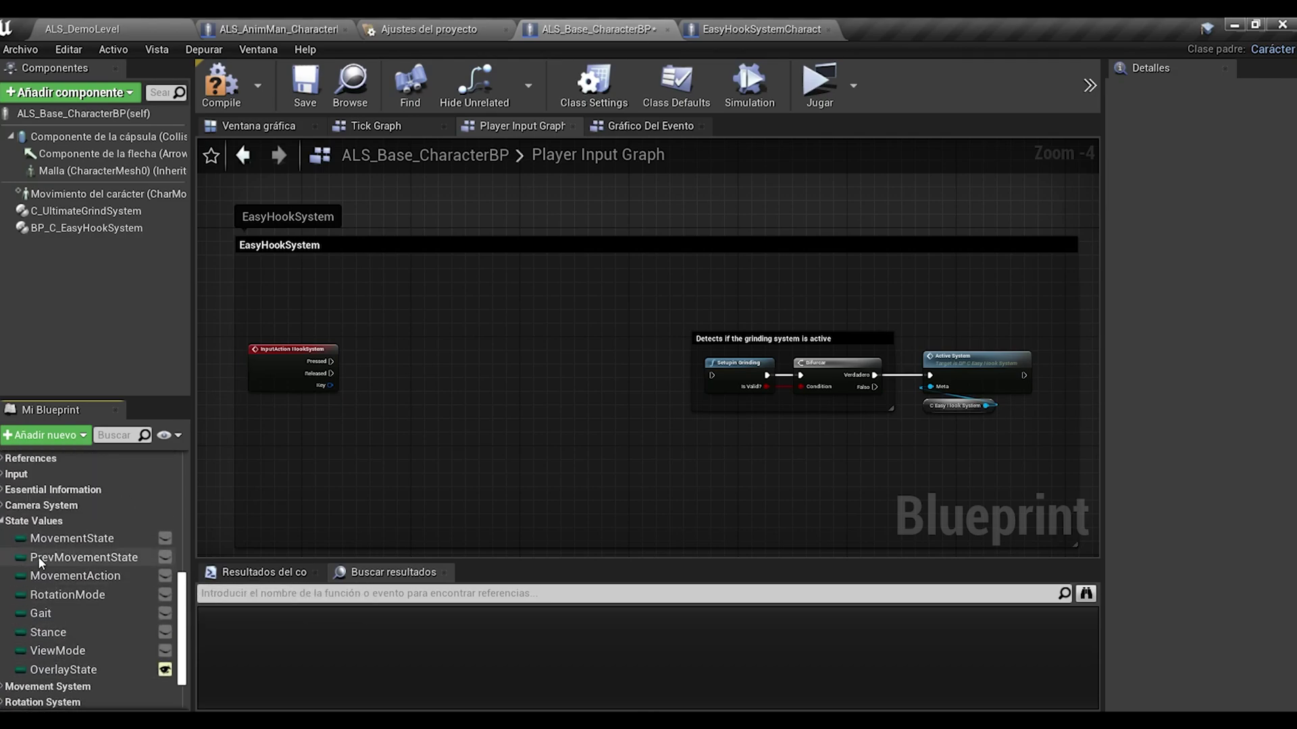
click(74, 539)
drag(375, 485, 378, 473)
click(397, 472)
scroll(405, 452, up, 2)
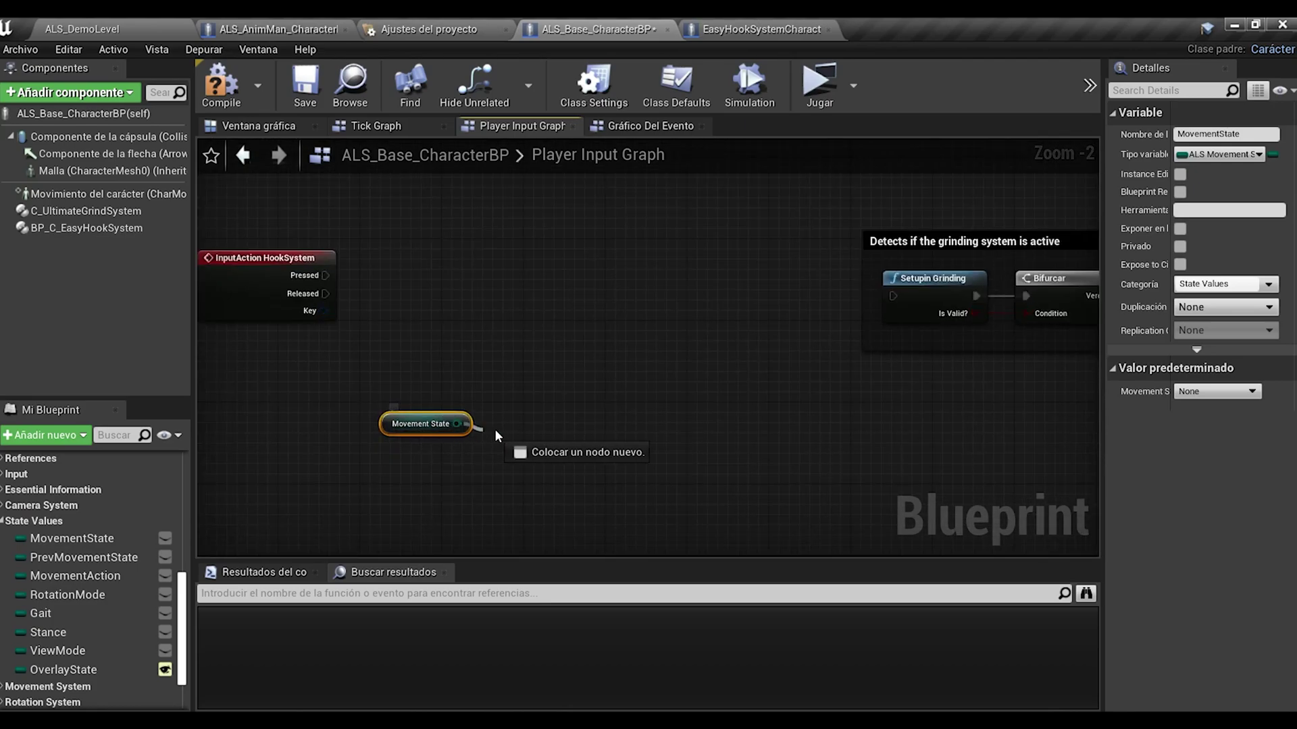
Add a switch on ALS_MovementState from the Movement State getter and connect the HookSystem event's Pressed output to it.
drag(489, 430, 399, 344)
text(switch)
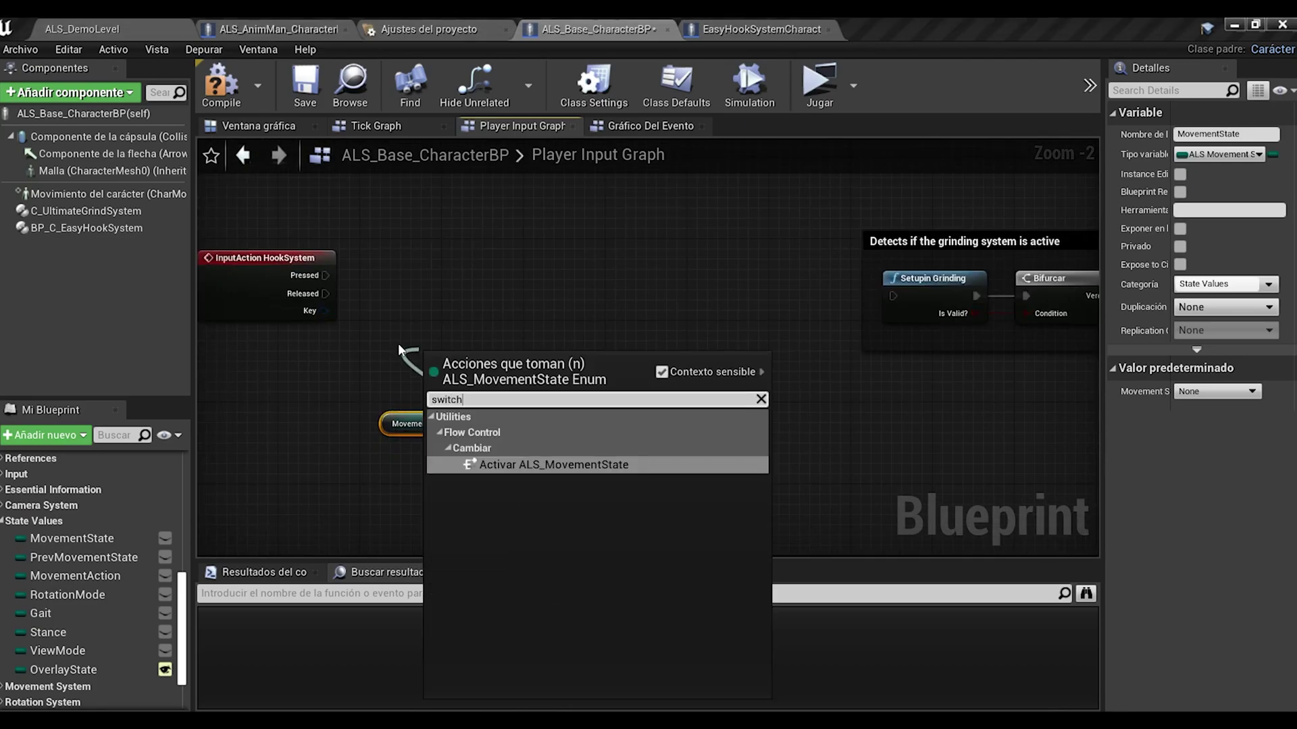
click(503, 466)
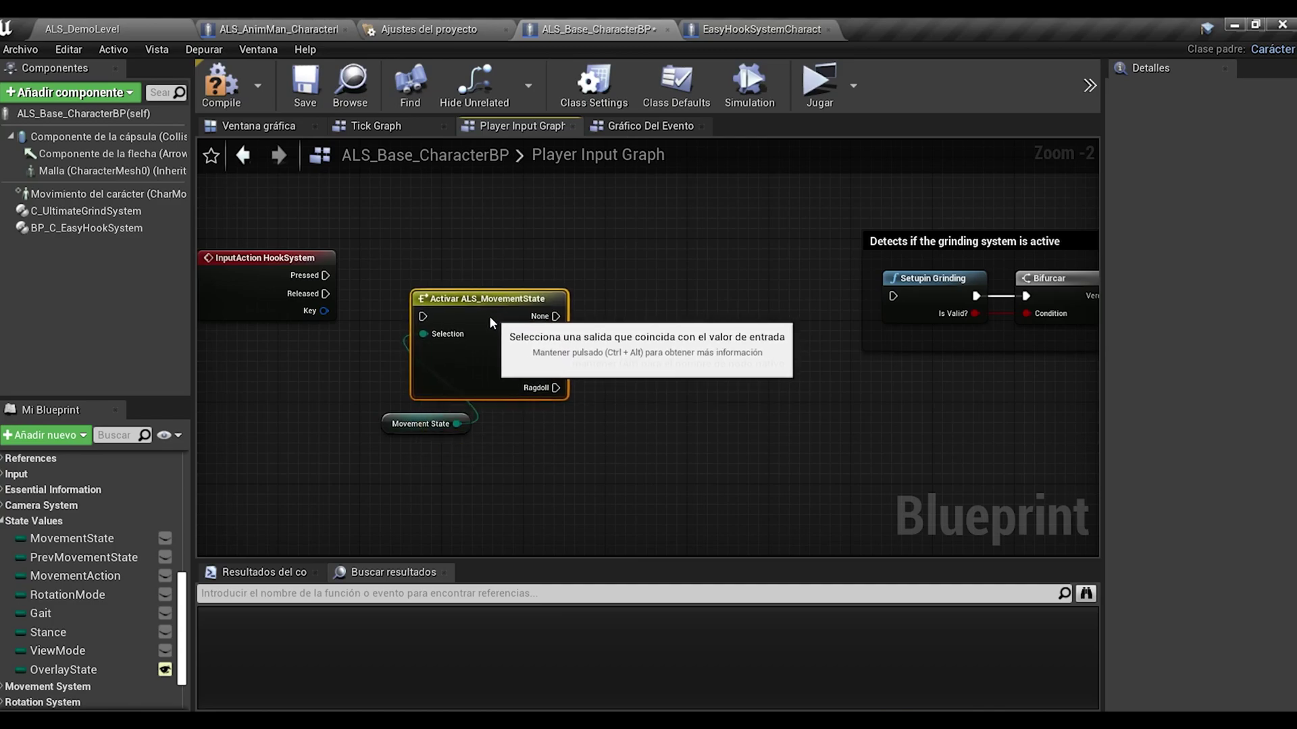
drag(493, 315, 464, 325)
drag(333, 374, 473, 439)
drag(434, 379, 434, 343)
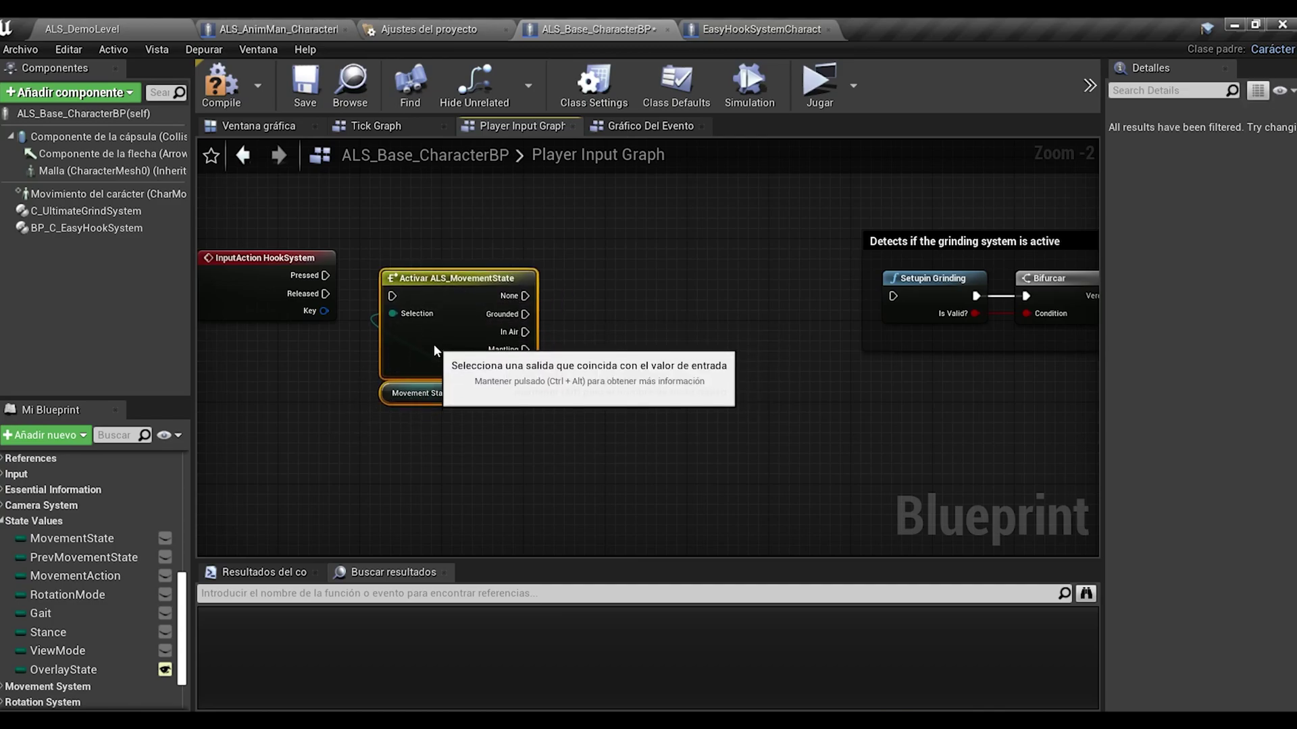
drag(325, 275, 460, 280)
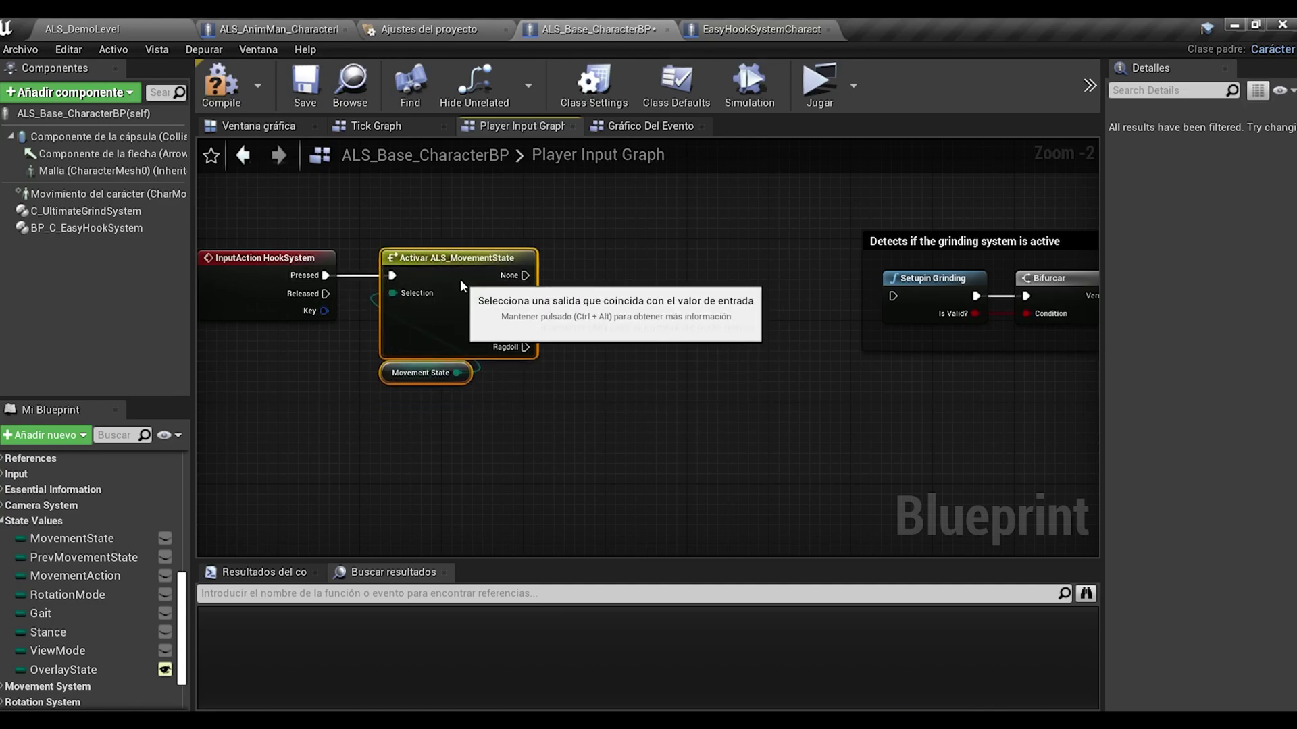
click(652, 305)
Add a MovementAction getter with a switch on ALS_MovementAction, run from the movement state switch's Grounded and In Air outputs.
right_drag(653, 302, 597, 293)
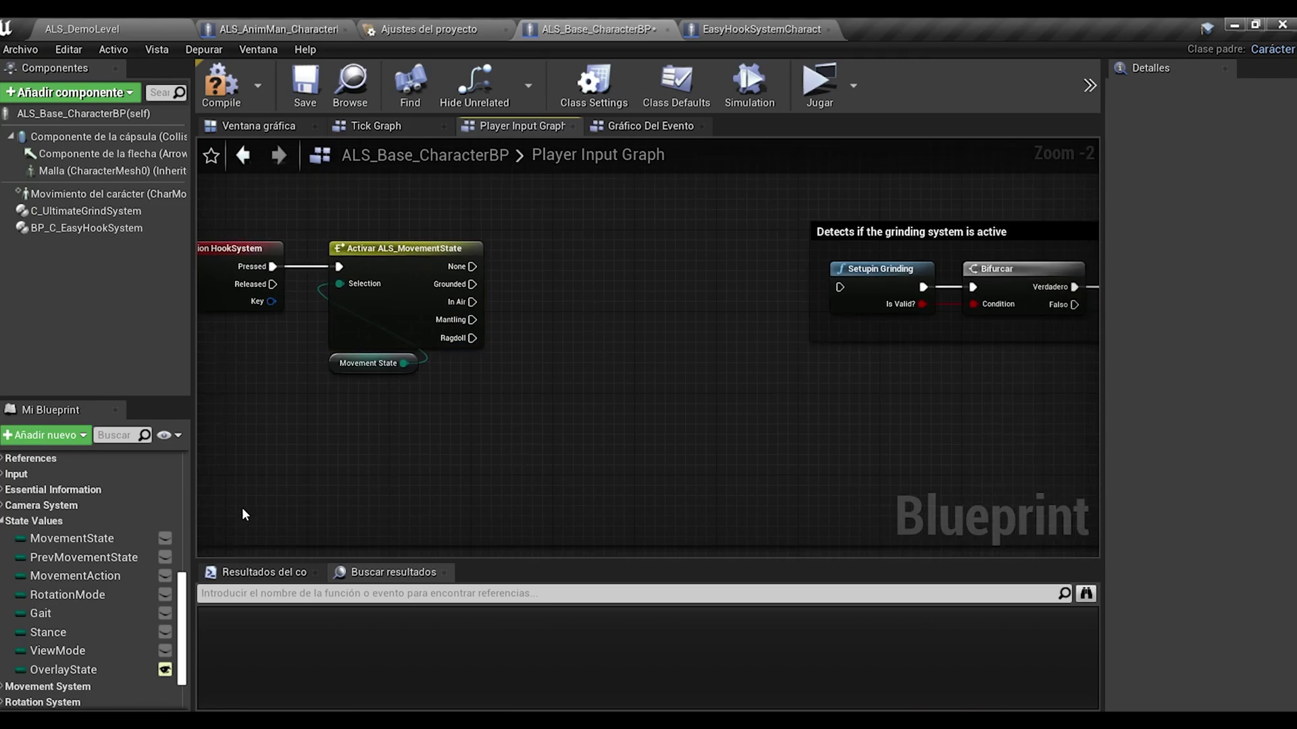
drag(52, 576, 172, 566)
drag(590, 410, 597, 413)
click(611, 417)
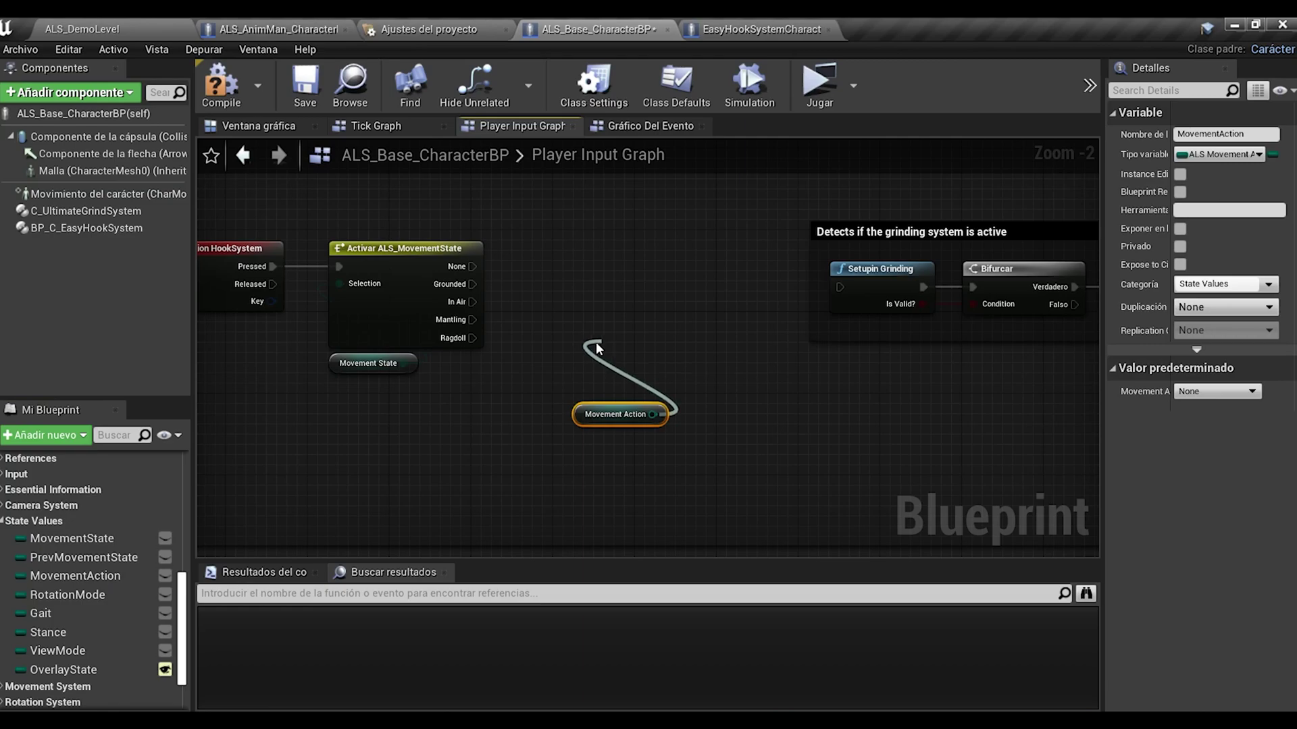
drag(597, 343, 593, 344)
text(switch)
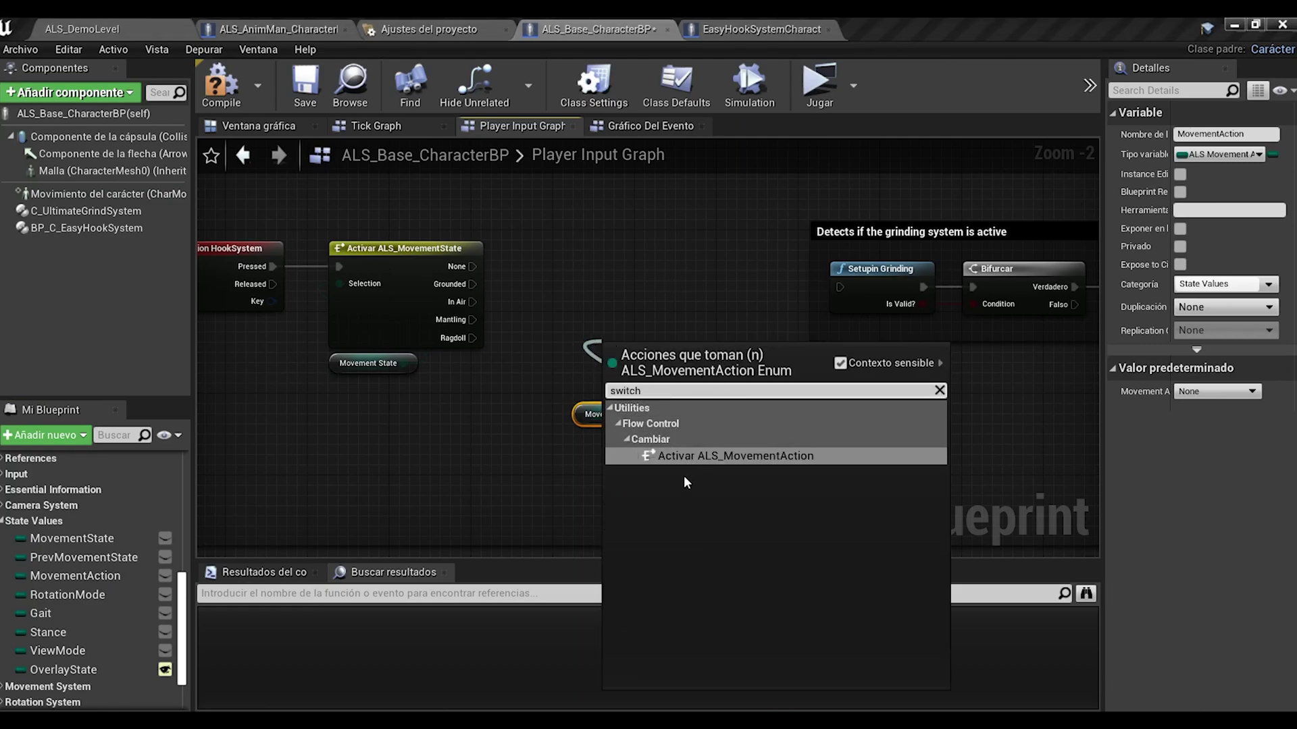
click(693, 457)
drag(656, 335, 471, 285)
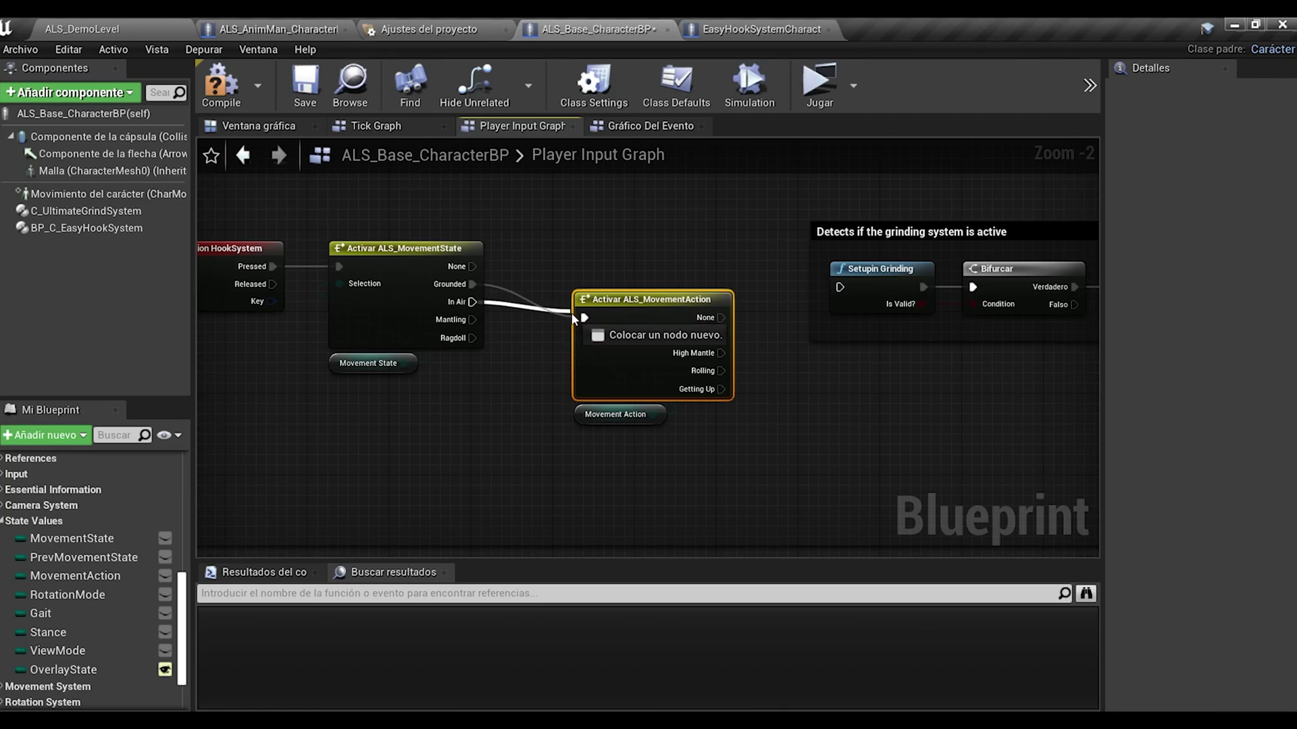
drag(620, 409, 614, 343)
click(764, 347)
Move the grinding check and Active System nodes farther from the movement action switch to make room for another node.
right_drag(763, 346, 510, 362)
key(ctrl+z)
drag(670, 331, 986, 218)
drag(942, 302, 1062, 303)
click(554, 408)
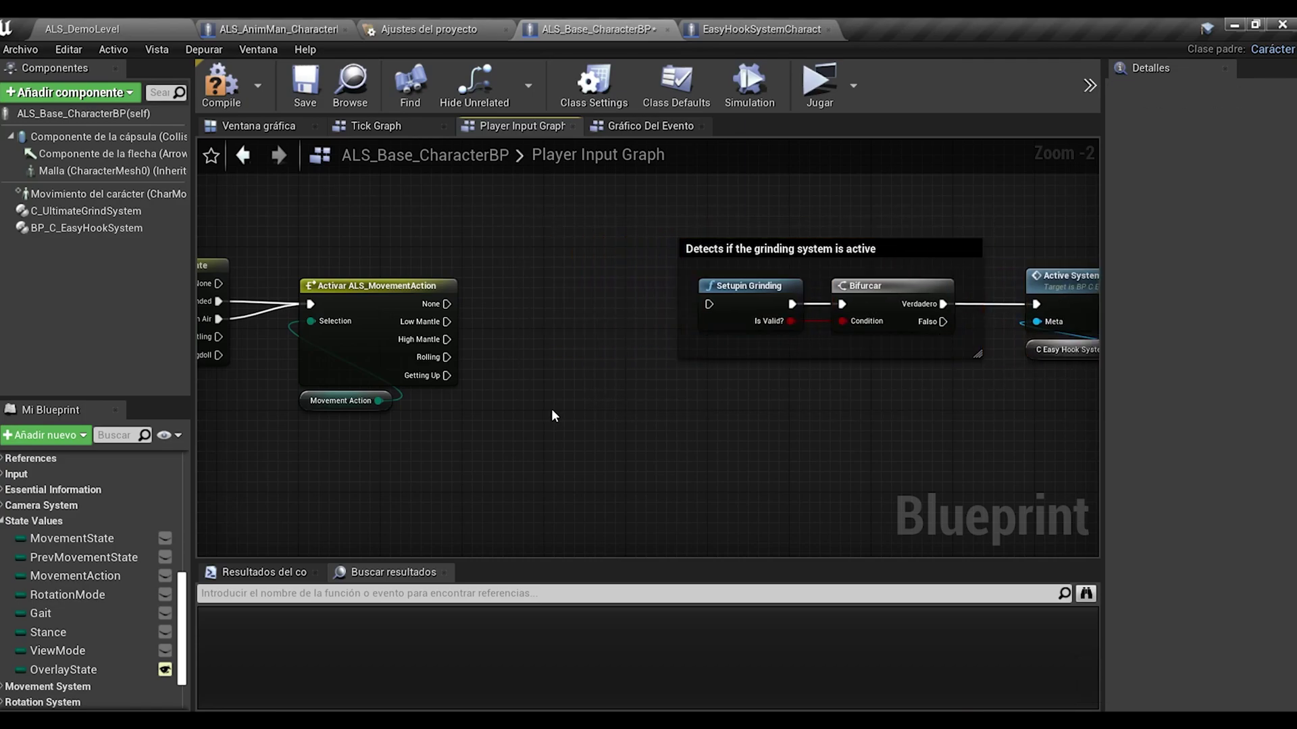
Add an OverlayState getter with a switch on ALS_OverlayState, run from the movement action switch's None output.
drag(71, 665, 585, 406)
click(545, 463)
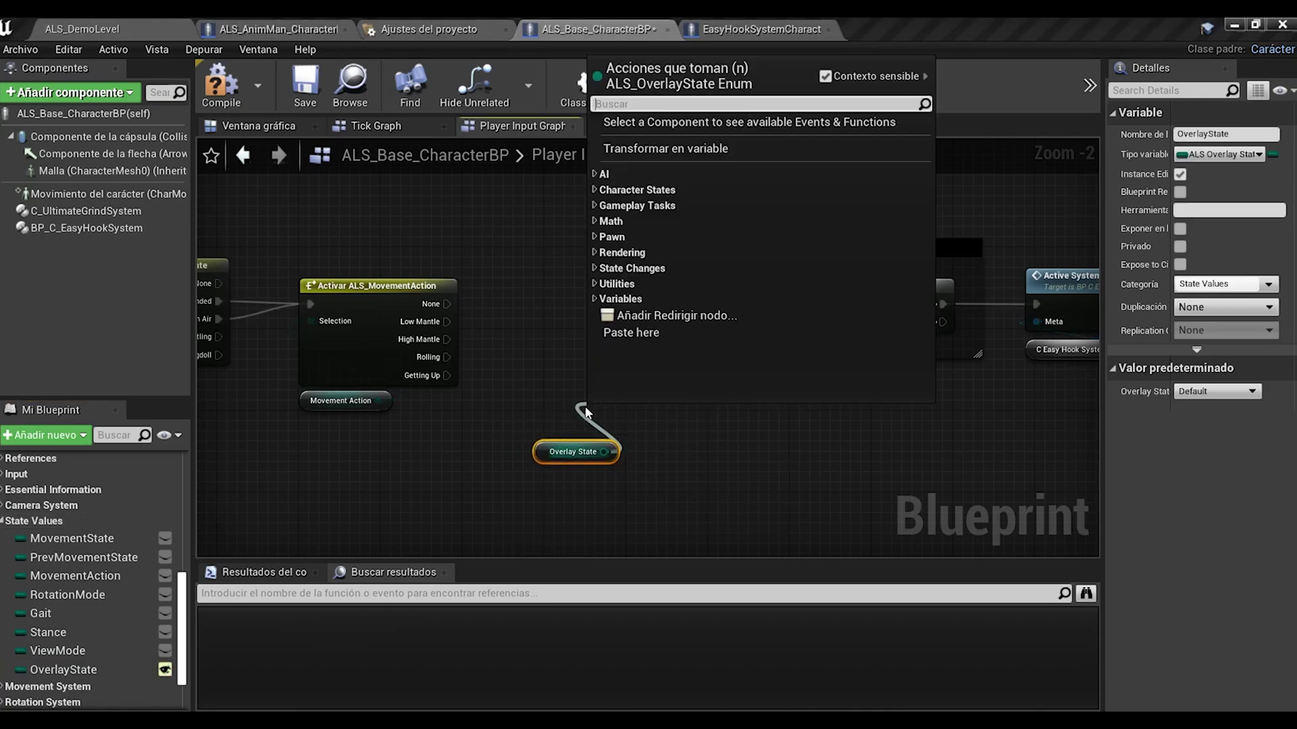
text(switch)
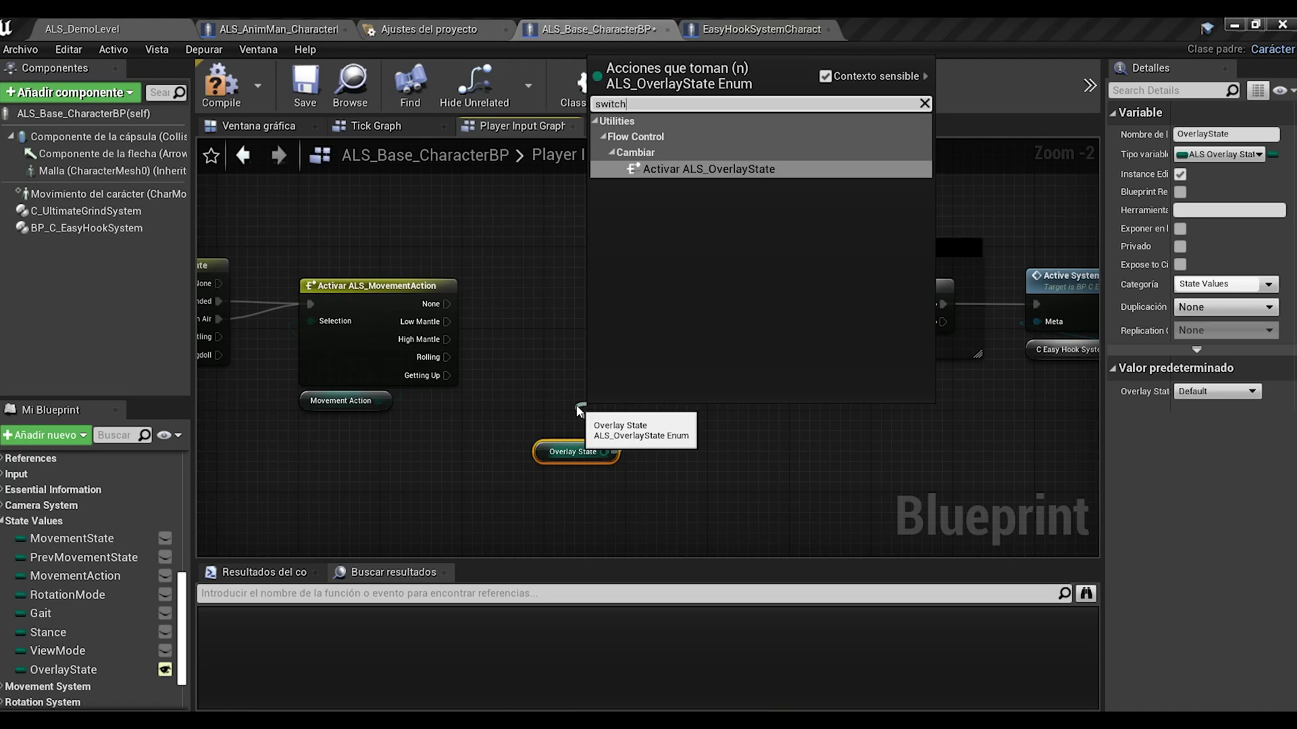
click(675, 169)
drag(646, 447, 569, 320)
ctrl+click(587, 453)
drag(447, 304, 497, 306)
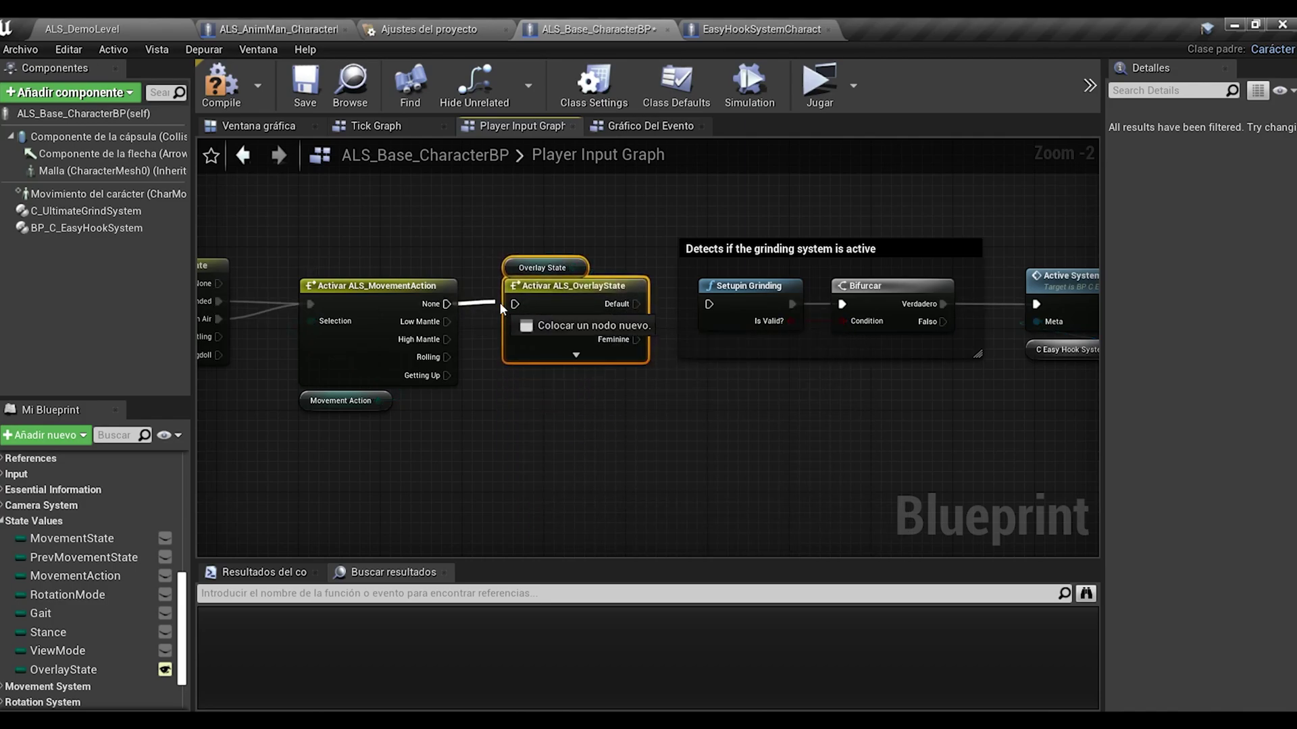
Expand the overlay state switch, connect its Default, Masculine and Feminine outputs to Setupin Grinding, and widen the EasyHookSystem comment box.
click(576, 356)
scroll(774, 390, up, 2)
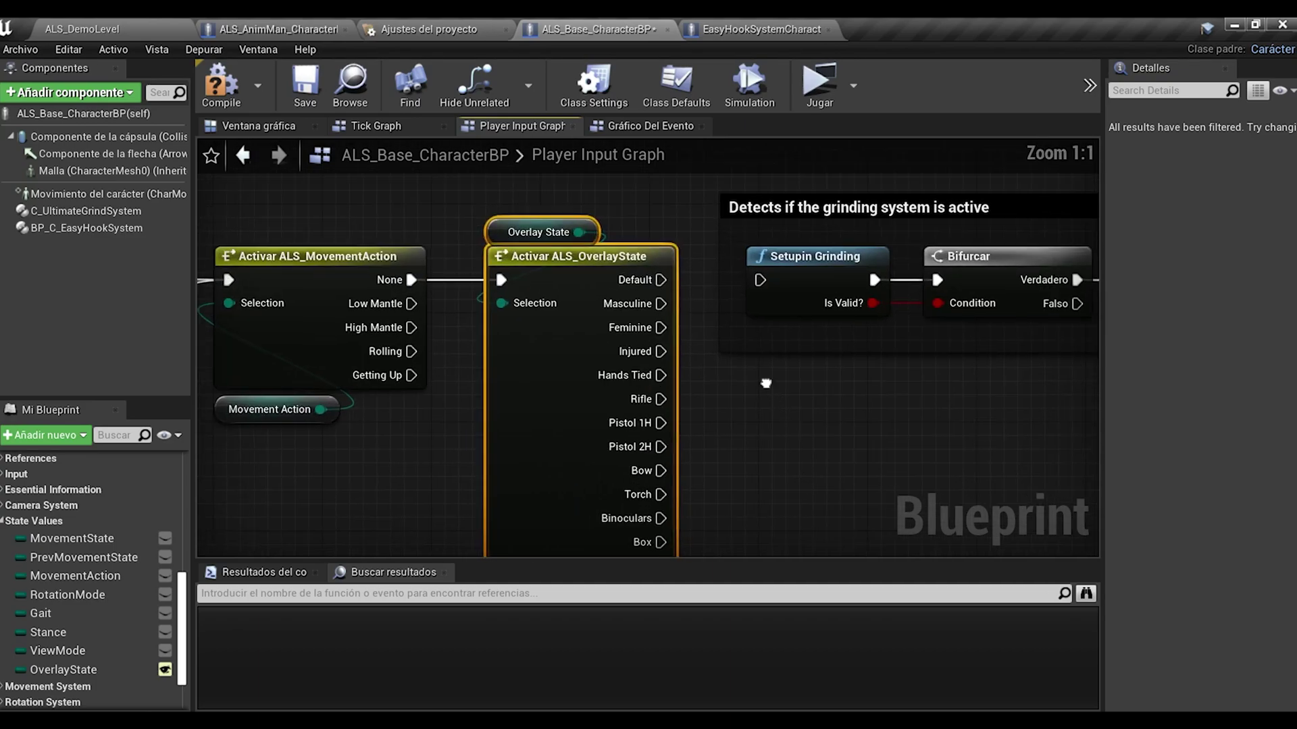
right_drag(773, 391, 564, 432)
drag(493, 337, 594, 335)
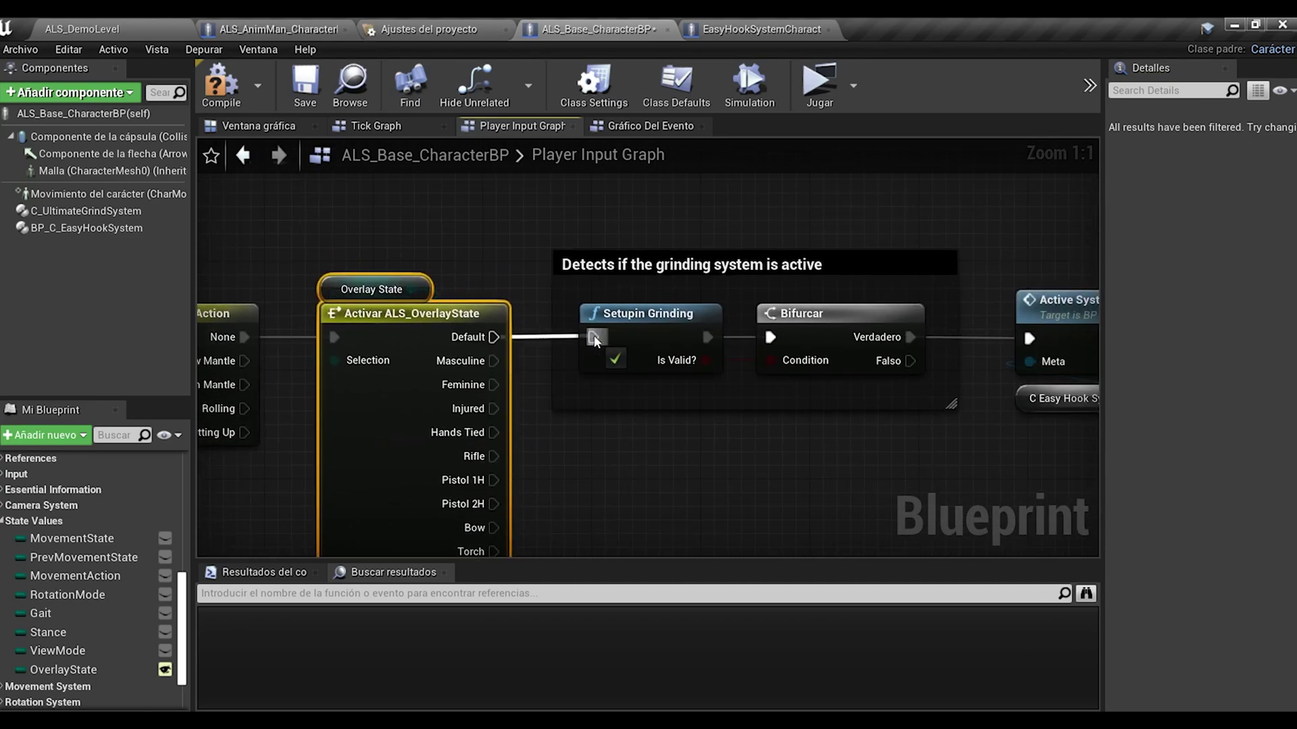
drag(494, 361, 598, 333)
drag(493, 384, 597, 335)
scroll(614, 456, down, 2)
right_drag(449, 357, 500, 398)
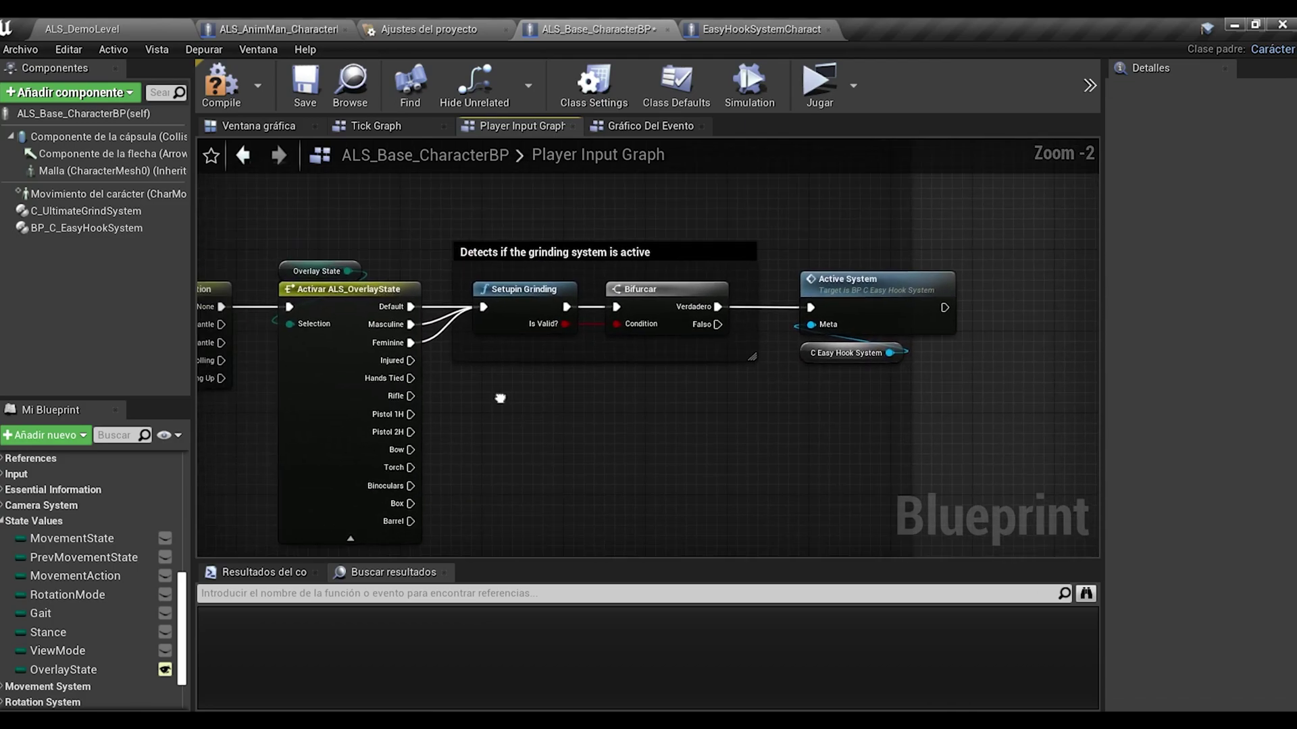
drag(905, 416, 1061, 413)
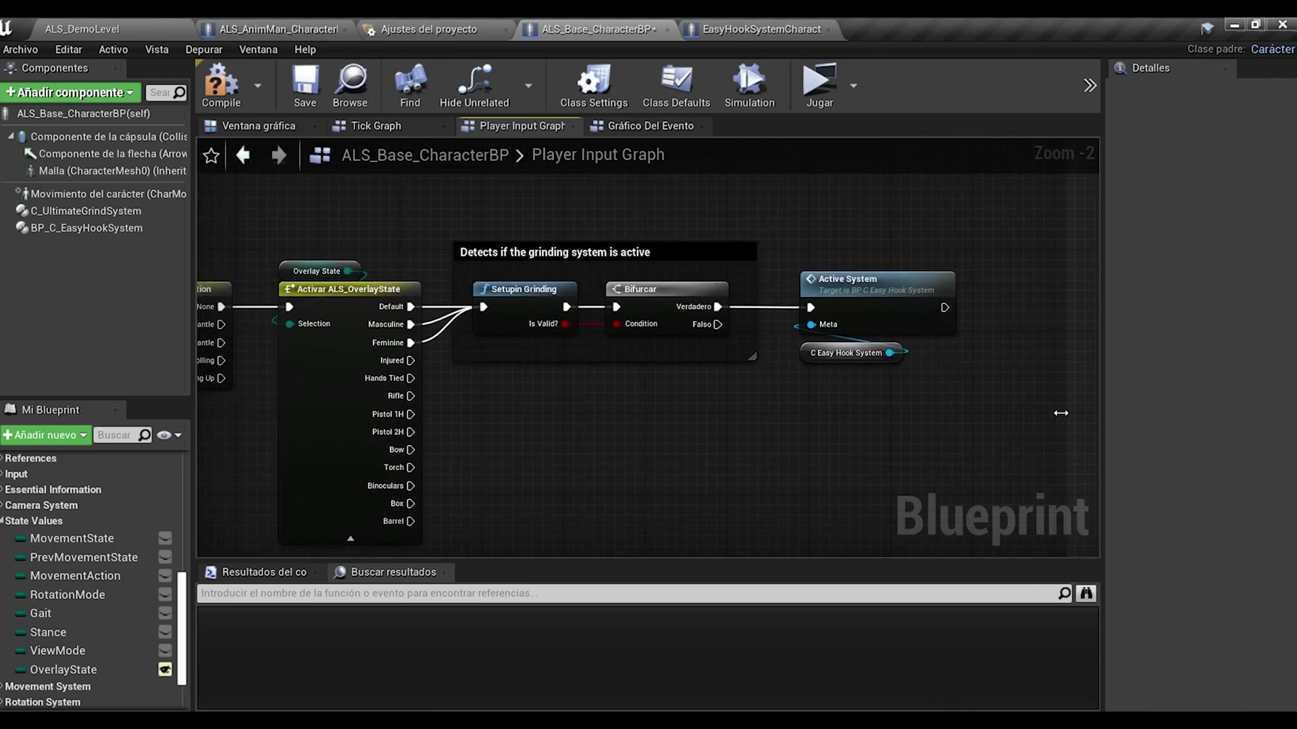
Replace the Active System node's target reference with the BP_C_EasyHookSystem component, and compile and save the blueprint.
right_drag(796, 430, 695, 448)
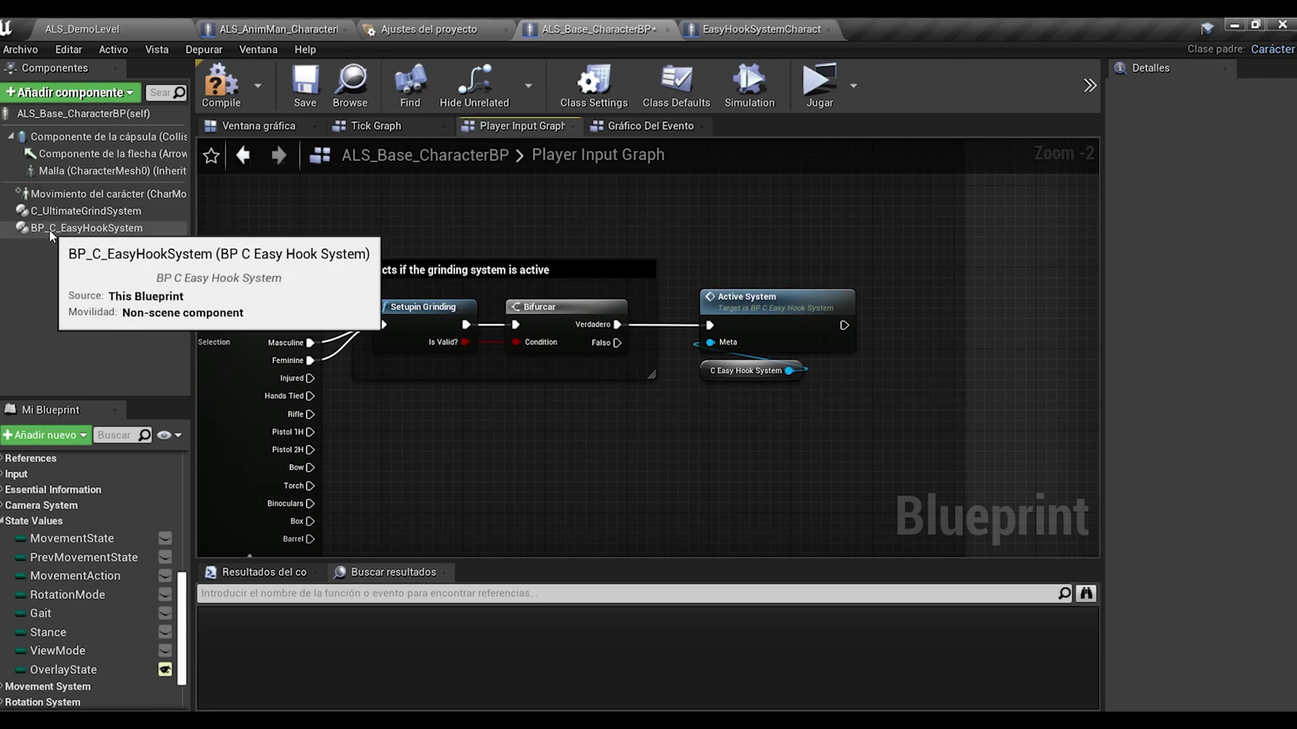
drag(51, 235, 707, 380)
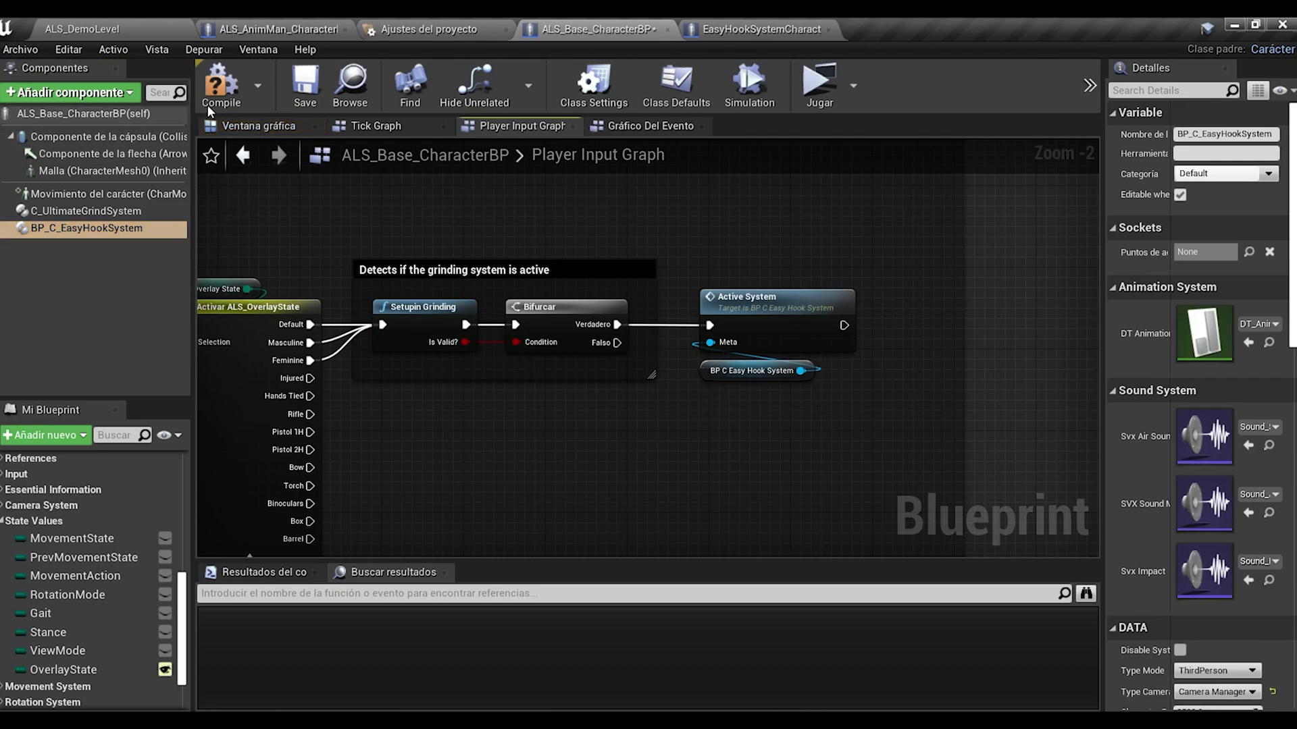
click(215, 84)
click(306, 84)
Widen the Camera Action comment box and move both BPI Set View Mode nodes away from the ALS_ViewMode switch.
scroll(920, 434, down, 6)
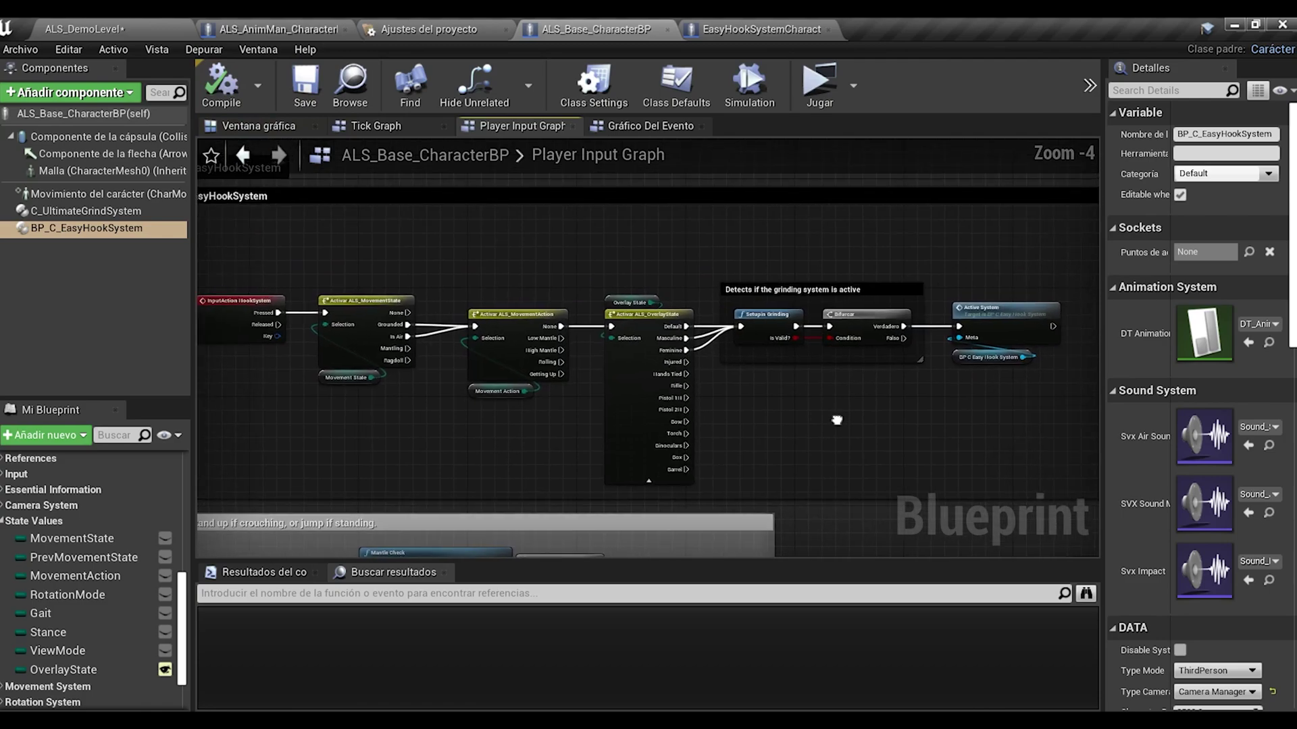
right_drag(636, 508, 808, 233)
right_drag(700, 421, 721, 233)
right_drag(652, 391, 641, 231)
scroll(645, 243, up, 6)
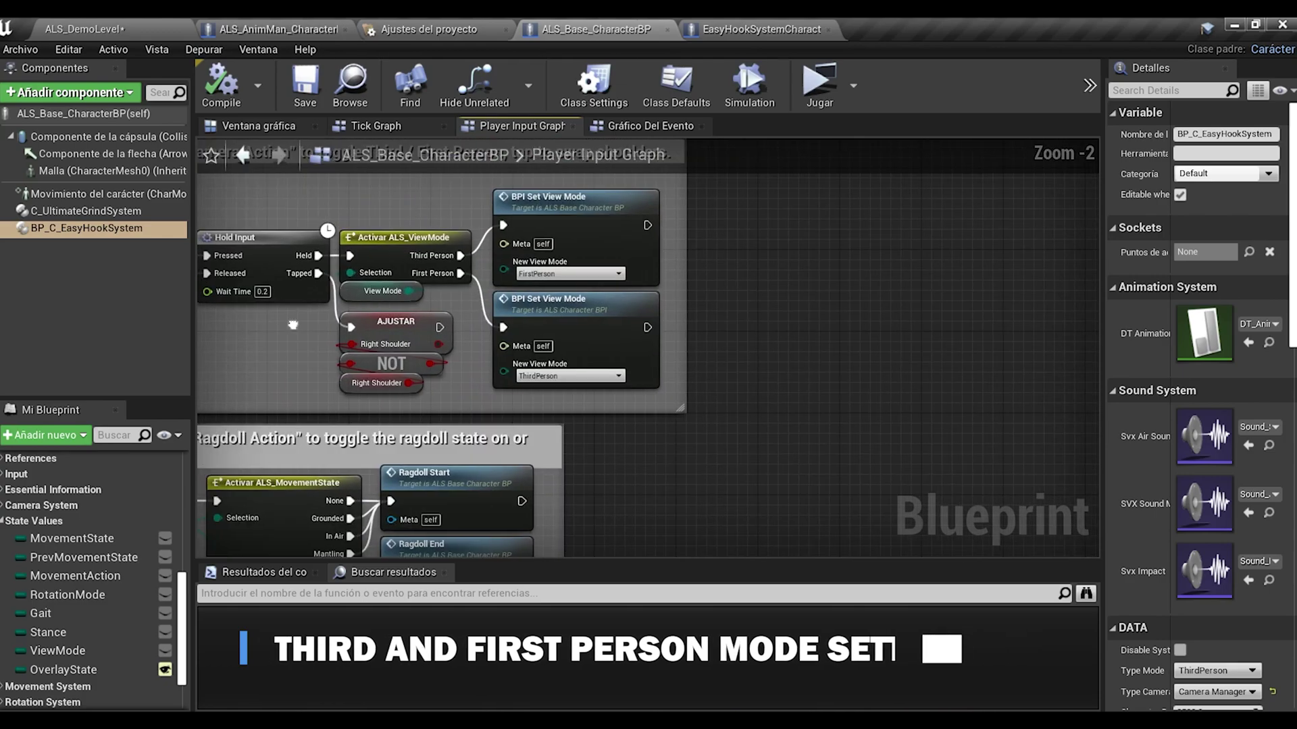
right_drag(292, 324, 642, 396)
scroll(642, 397, up, 1)
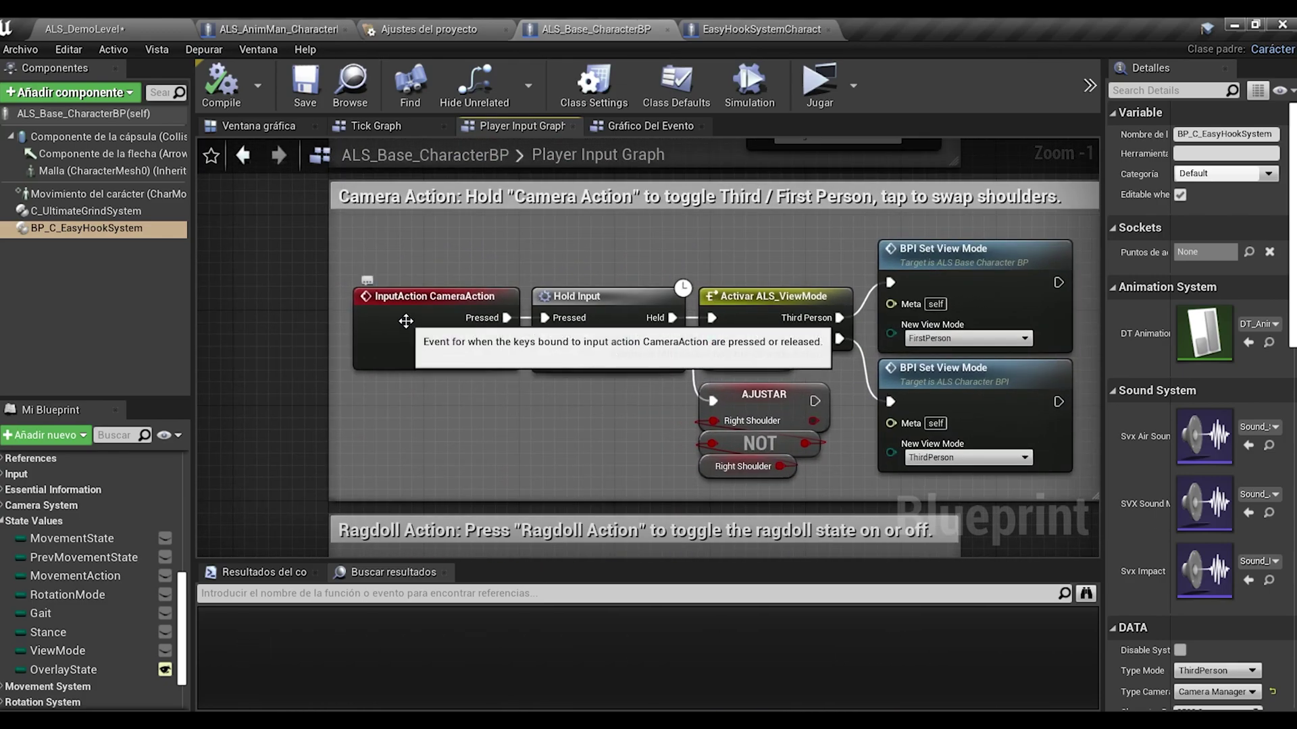
scroll(446, 366, down, 2)
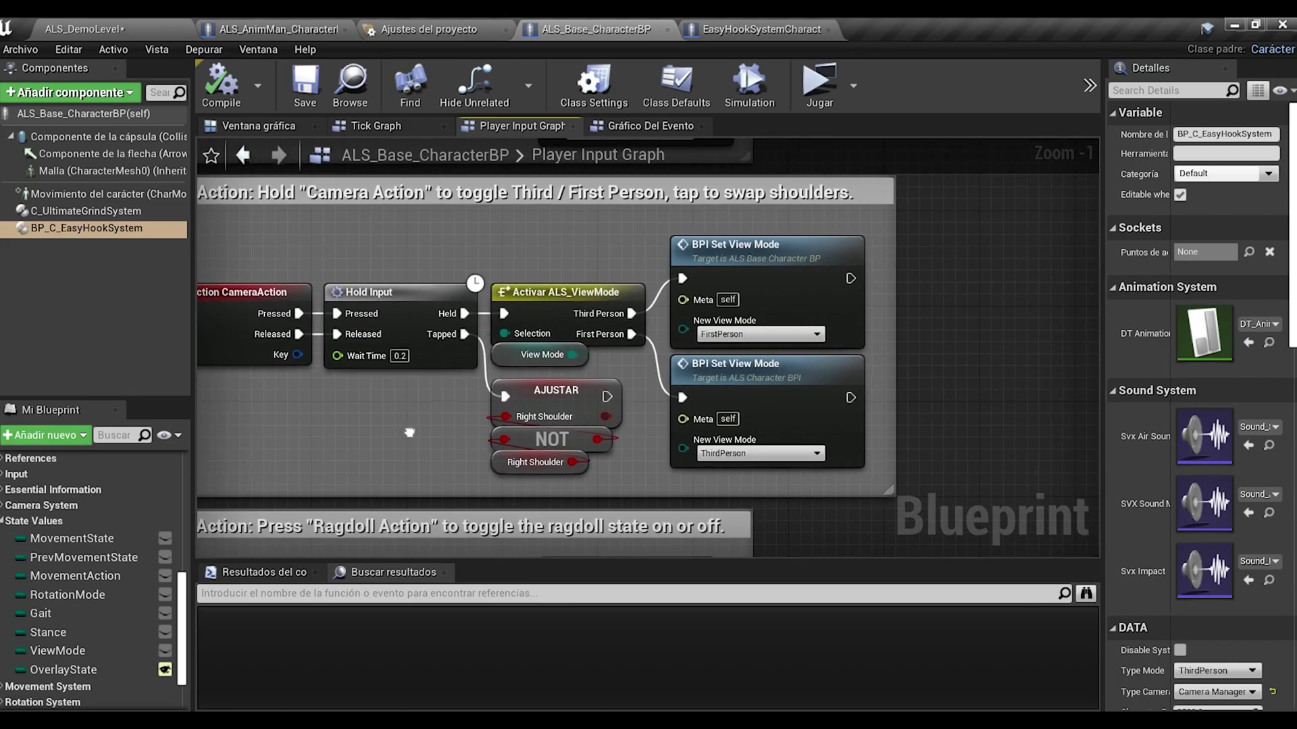
drag(742, 345, 967, 353)
right_drag(636, 370, 852, 367)
drag(837, 329, 701, 407)
drag(699, 313, 890, 317)
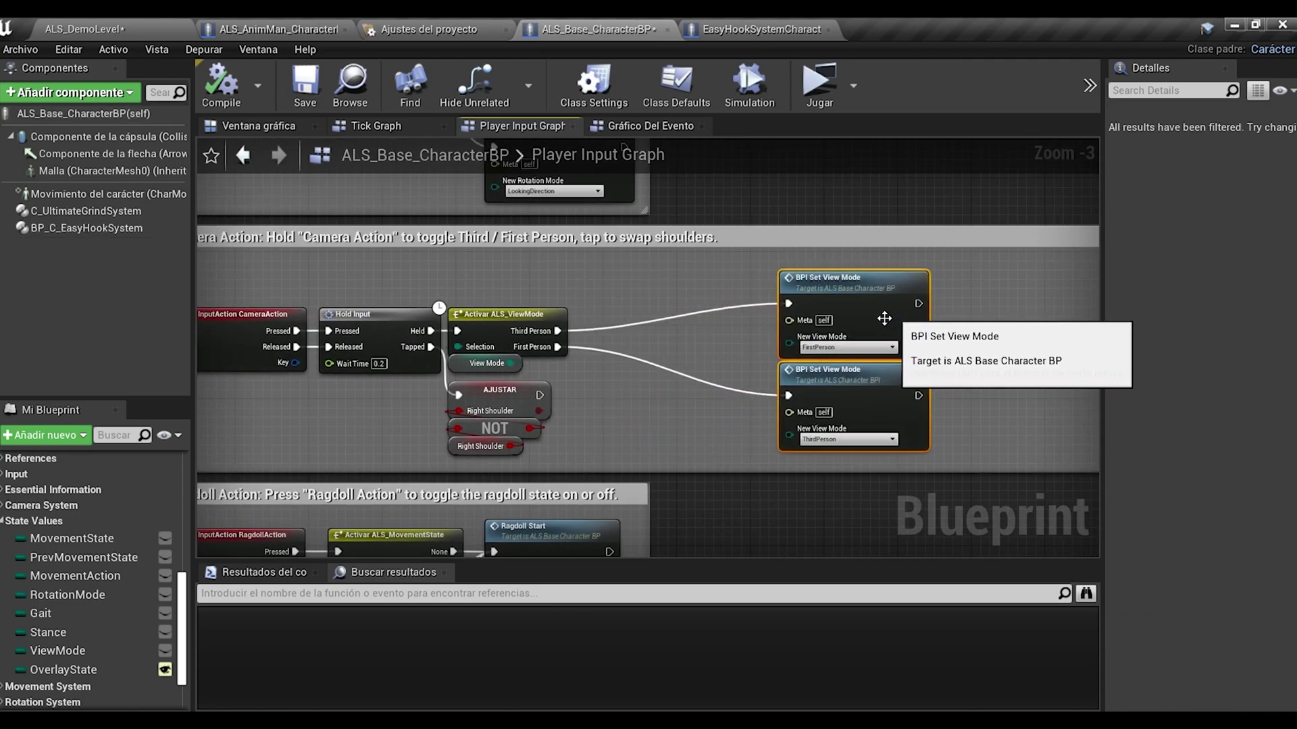
Break the links from the ALS_ViewMode switch's Third Person and First Person outputs to the BPI Set View Mode nodes.
click(682, 322)
alt+click(682, 315)
alt+click(674, 371)
Add a Set Type Mode node from the BP_C_EasyHookSystem component between the ALS_ViewMode switch and the BPI Set View Mode nodes.
right_drag(674, 370, 602, 342)
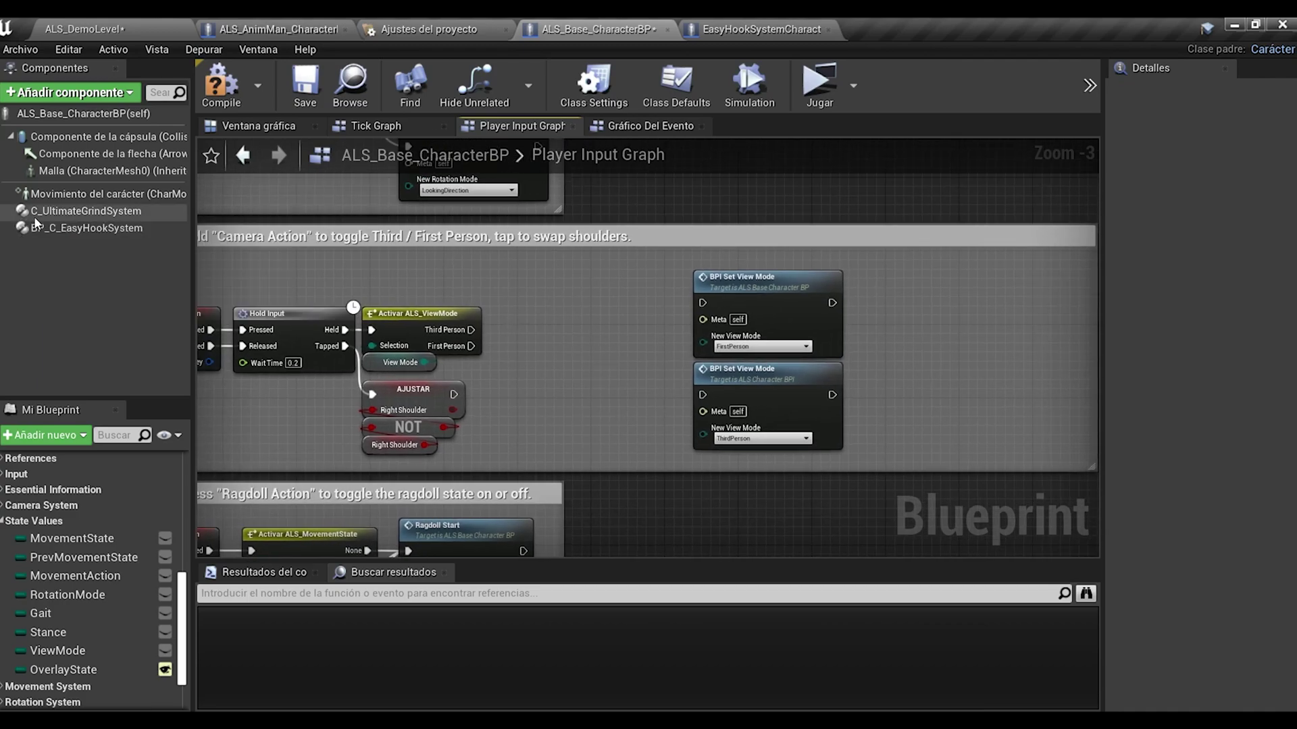
drag(59, 227, 530, 364)
drag(621, 370, 593, 324)
text(mode)
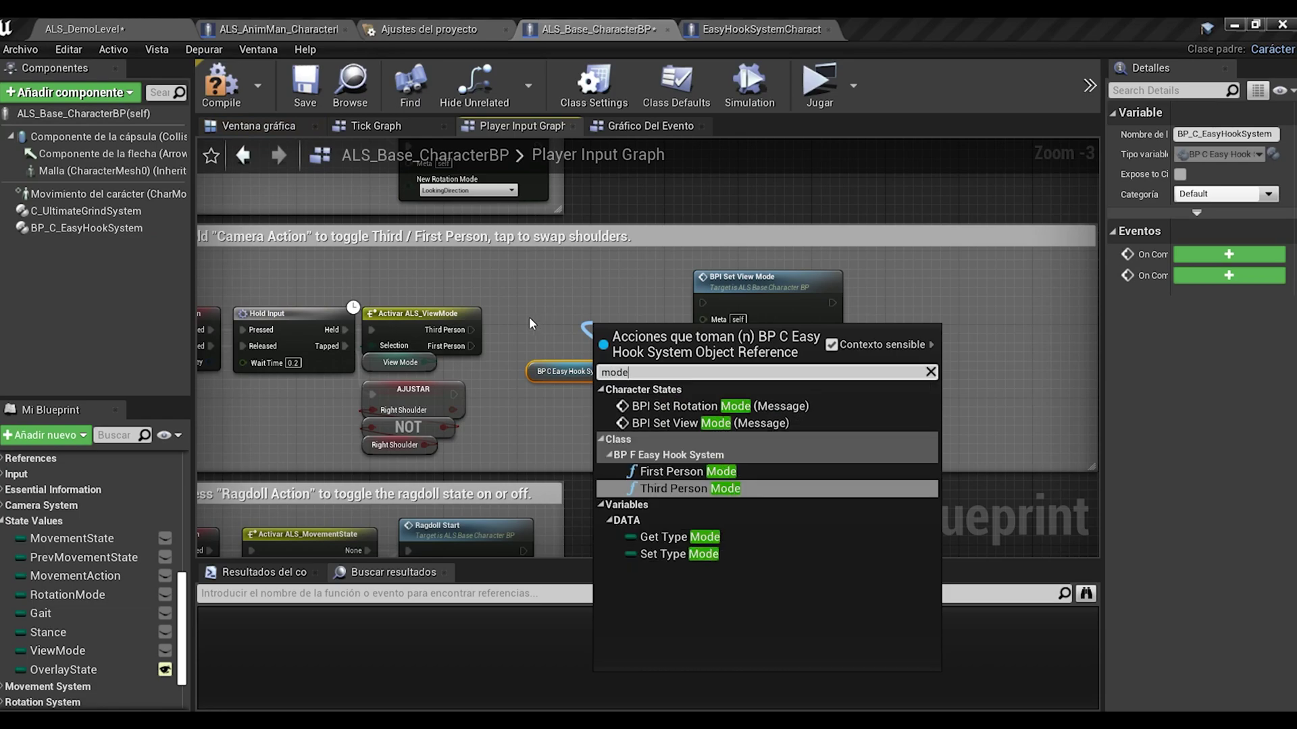
click(663, 554)
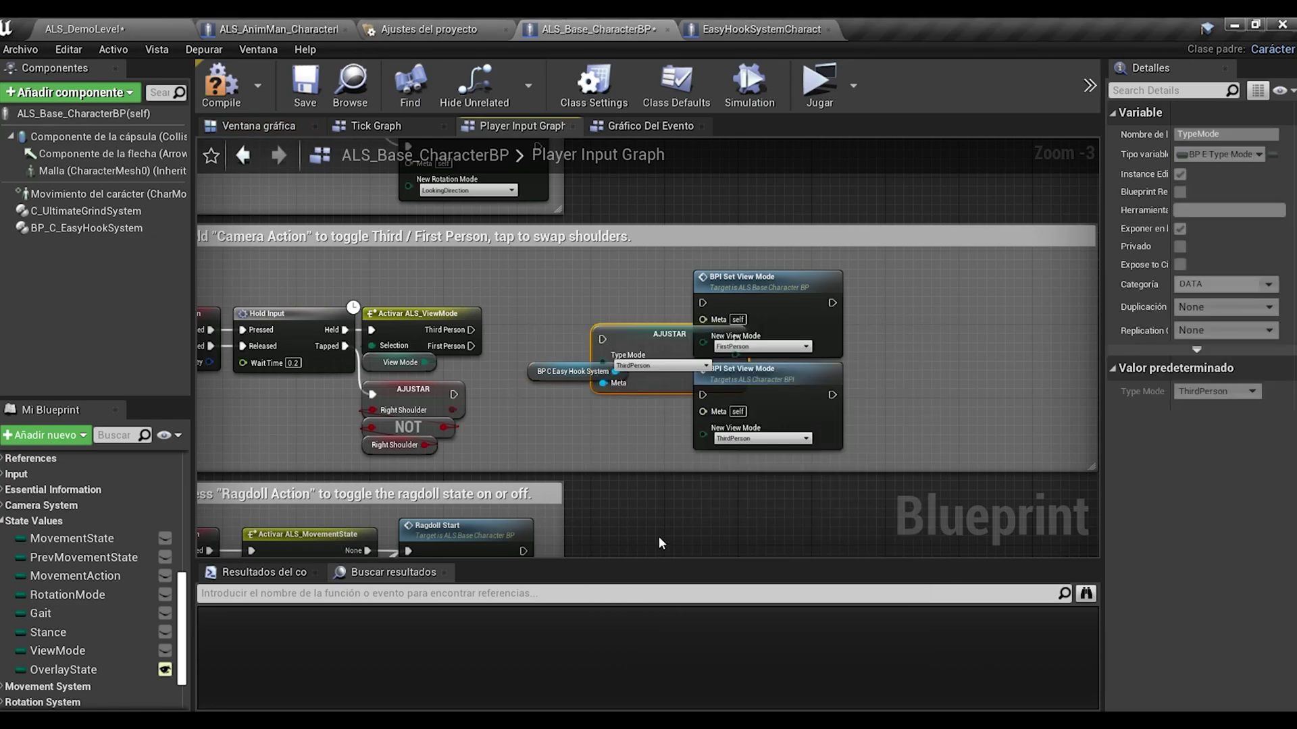
drag(644, 335, 581, 297)
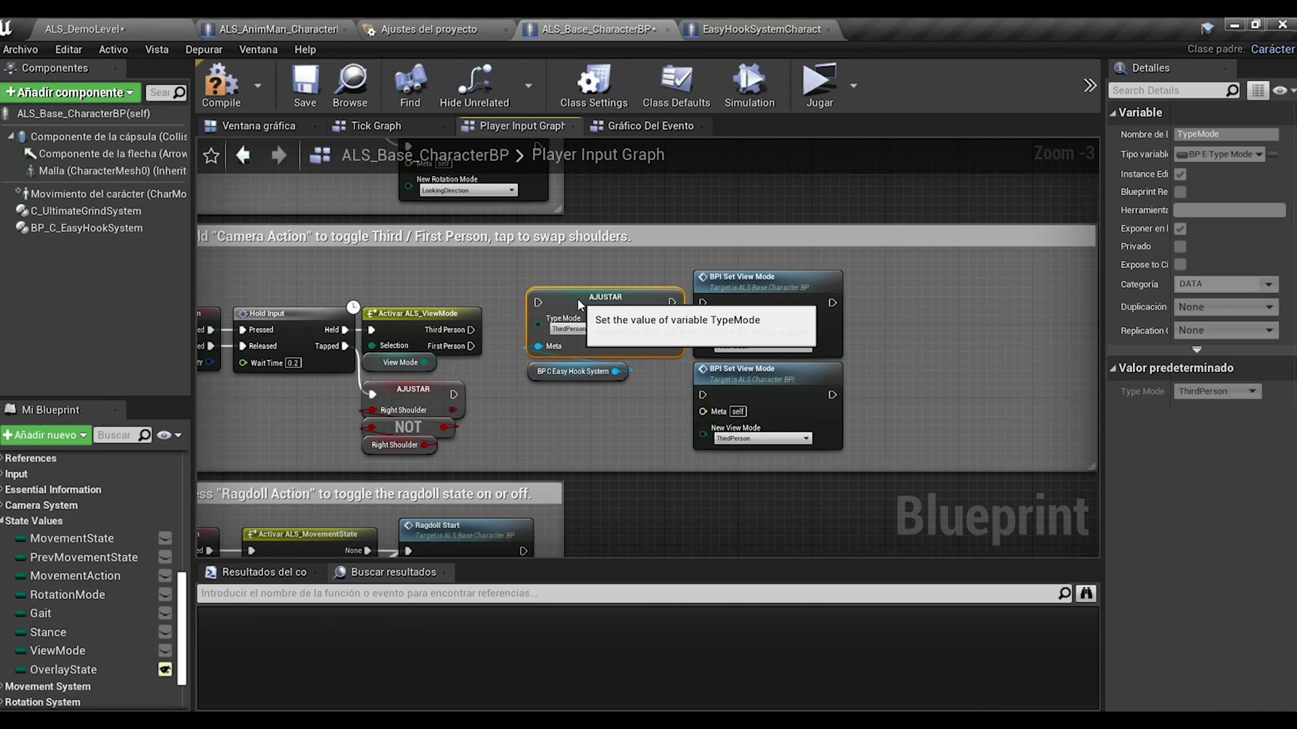
drag(848, 325, 794, 422)
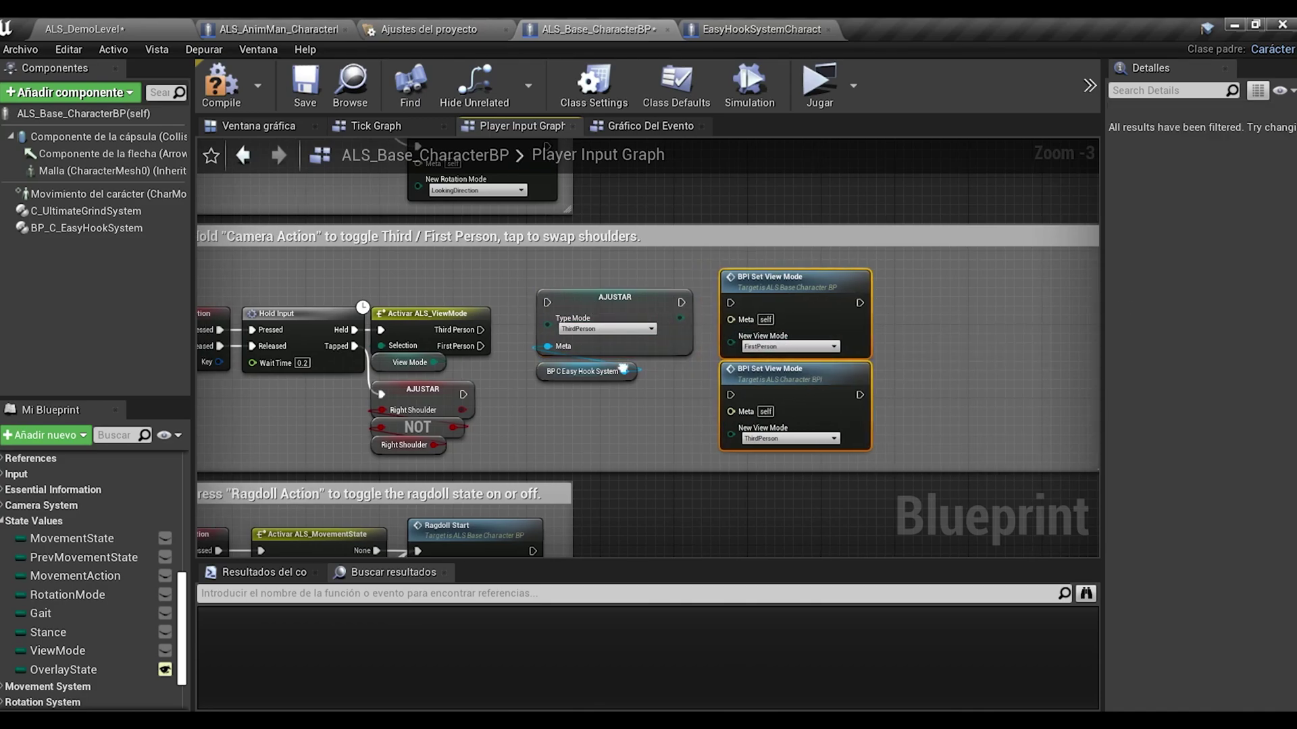
Duplicate the Set Type Mode node below the original, target the copy at BP_C_EasyHookSystem, and set the upper node's Type Mode to FirstPerson.
scroll(605, 397, up, 2)
click(579, 295)
right_click(579, 290)
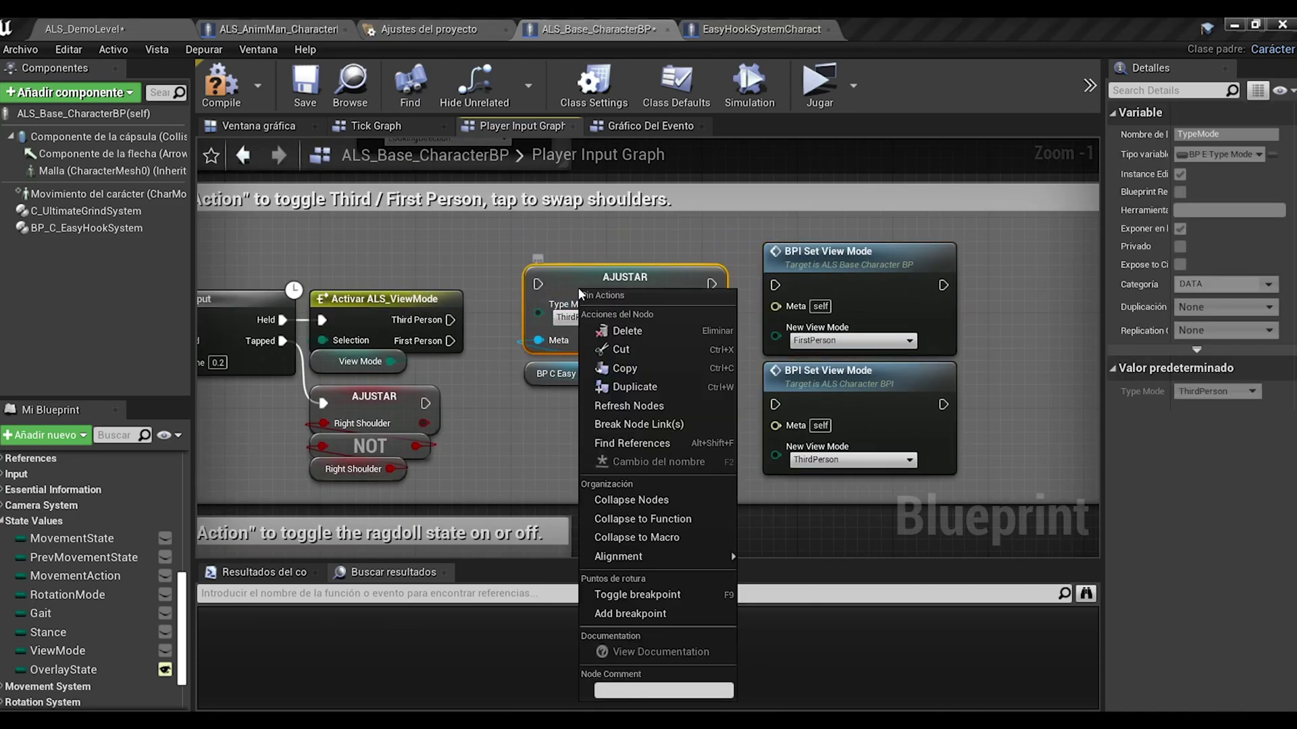
click(642, 388)
drag(749, 311, 554, 472)
click(512, 441)
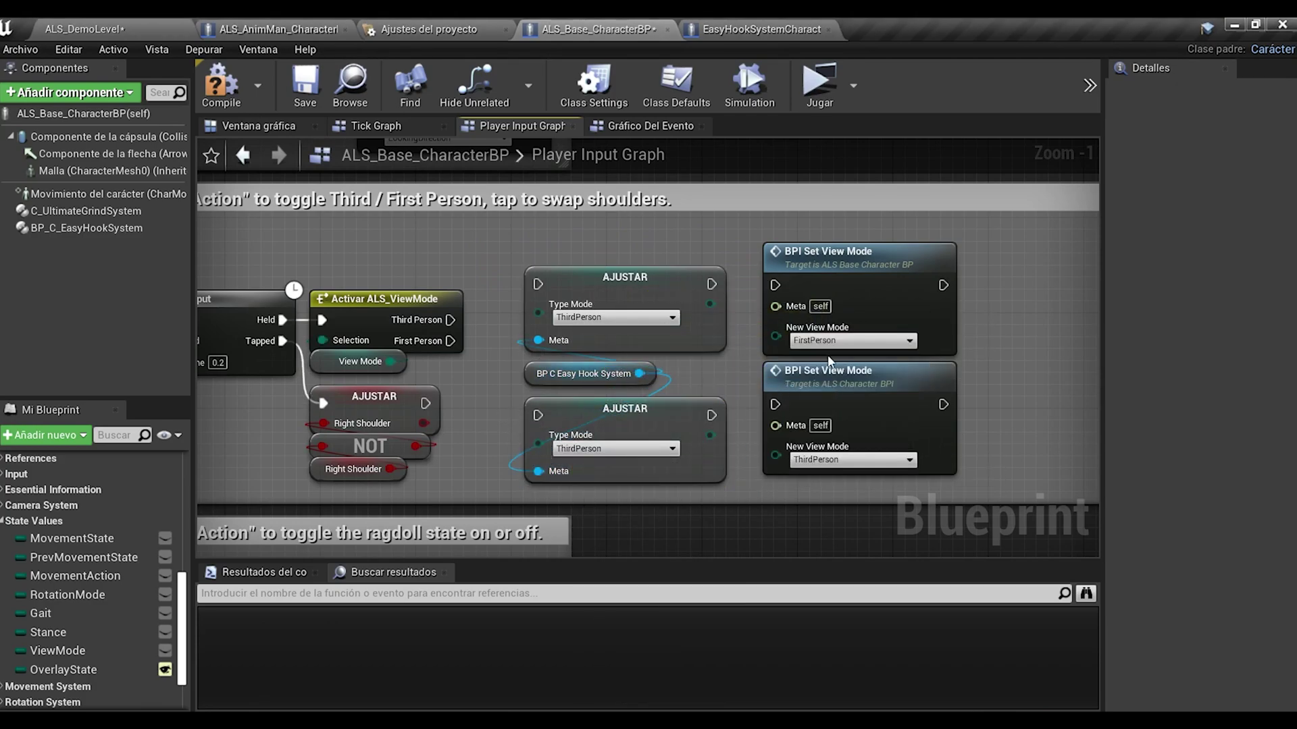
click(592, 319)
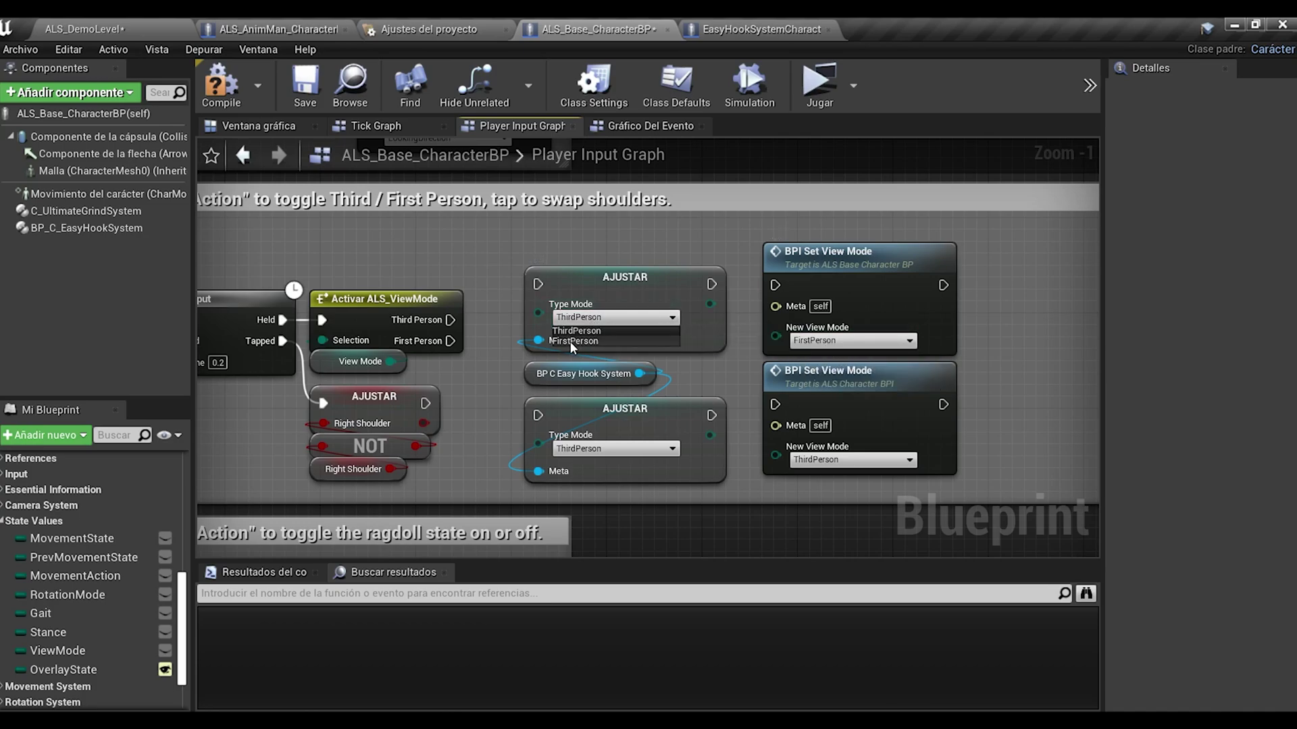
click(566, 342)
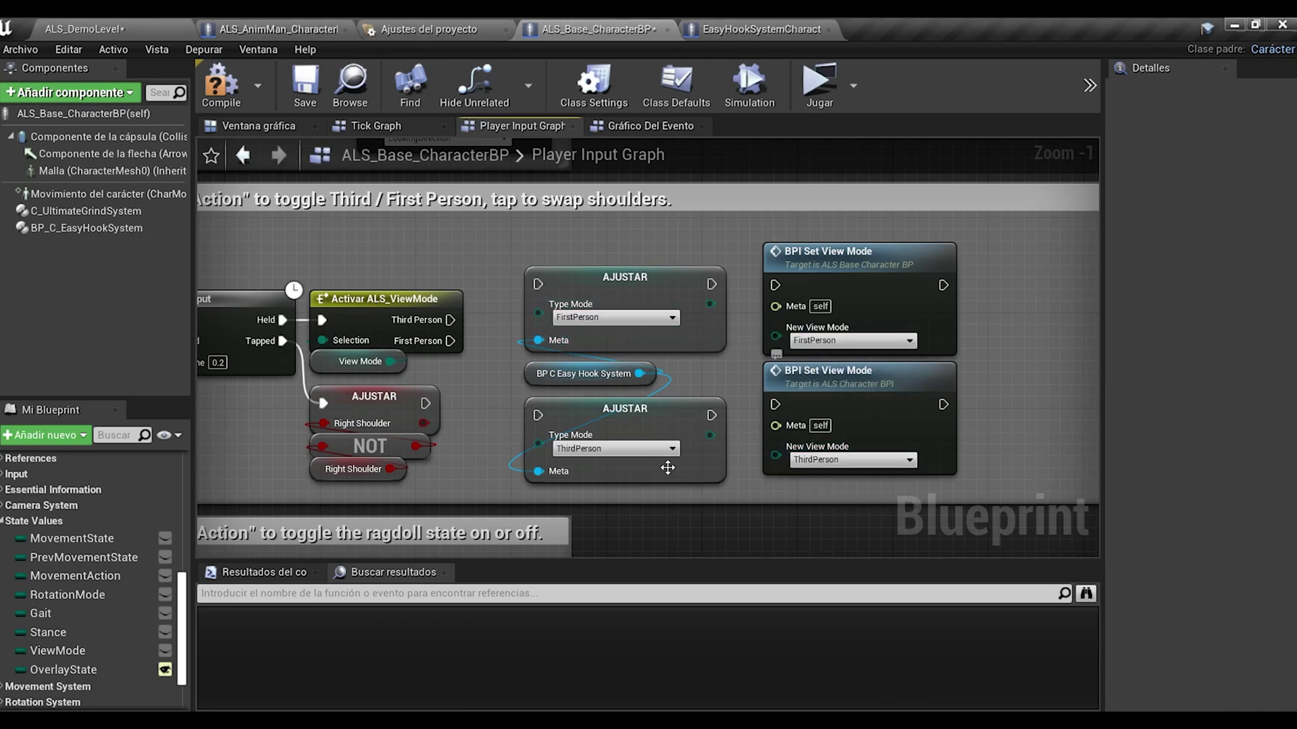
Wire the switch's Third Person output through the FirstPerson setter and First Person output through the ThirdPerson setter to the matching BPI Set View Mode nodes.
drag(450, 319, 512, 299)
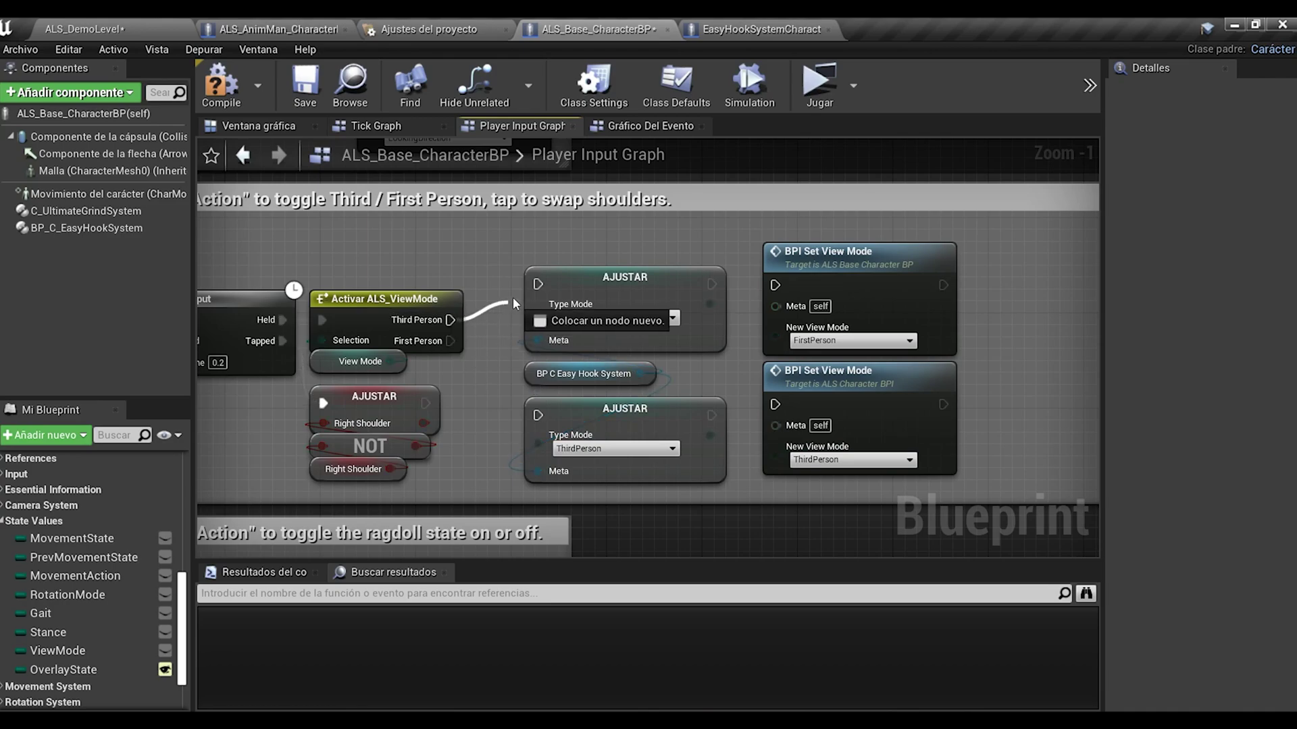
drag(450, 341, 540, 422)
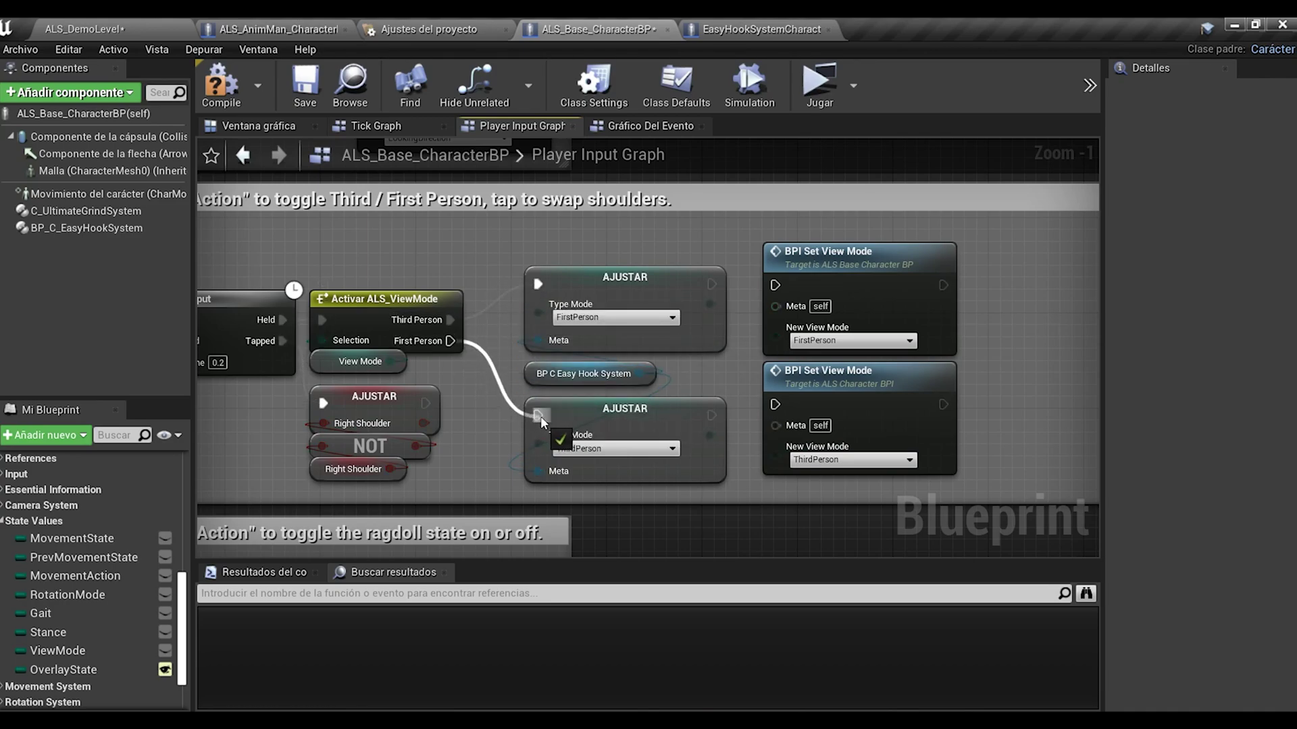
drag(711, 283, 796, 292)
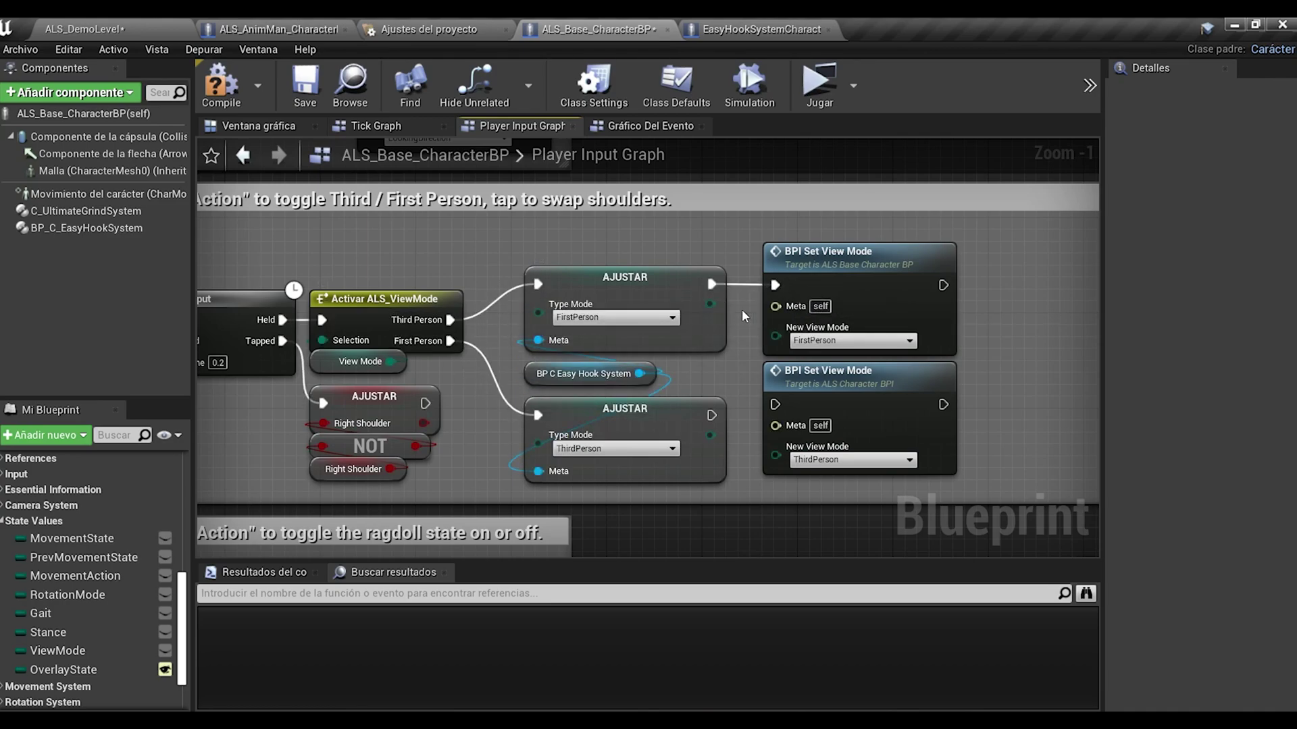
drag(710, 413, 836, 414)
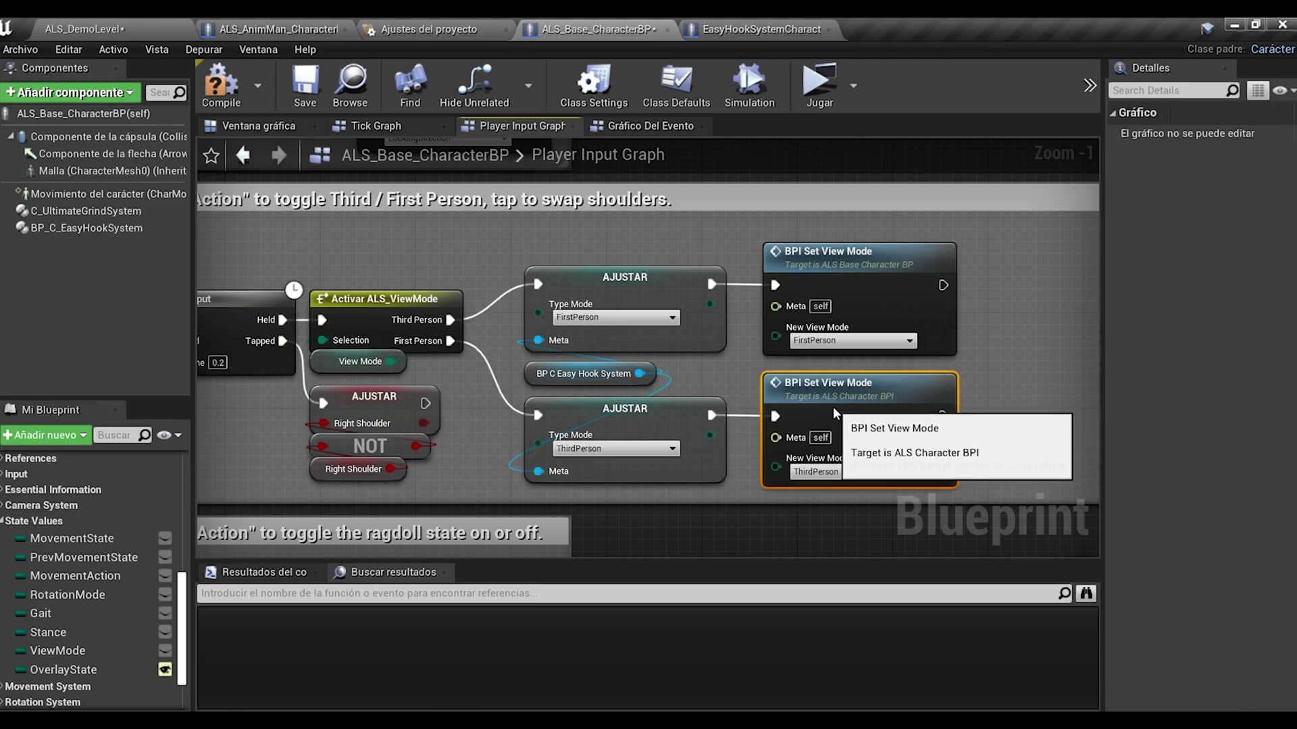
click(735, 396)
Add a Set Active Star Animation? node from the C_UltimateGrindSystem component after the FirstPerson BPI Set View Mode node.
right_drag(734, 396, 432, 394)
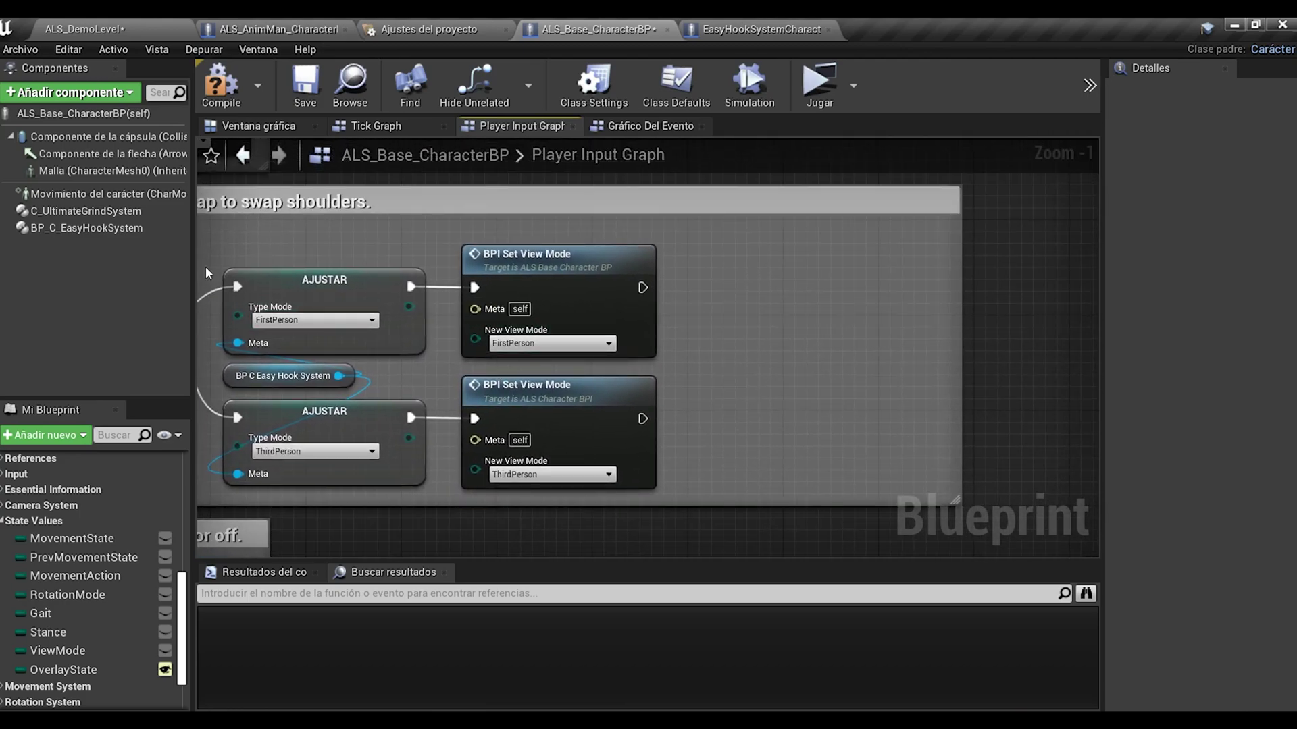
drag(96, 213, 724, 351)
drag(841, 364, 766, 295)
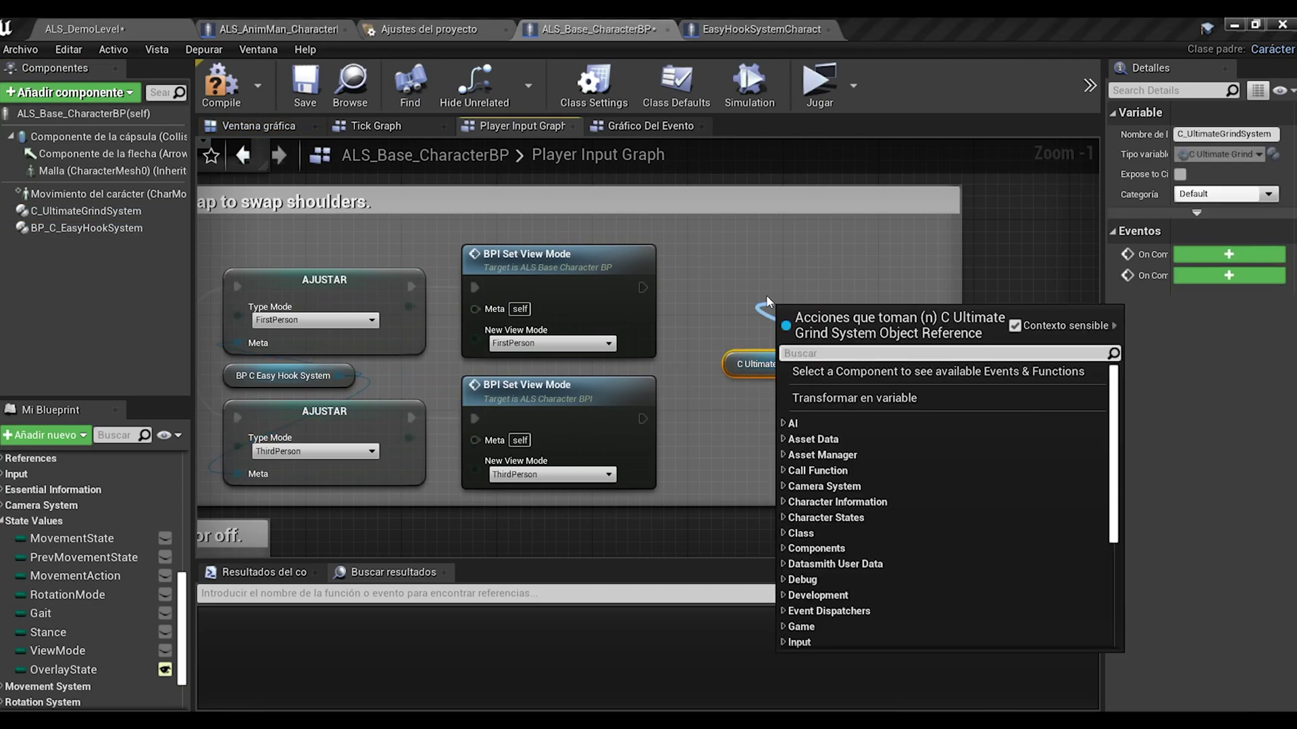
text(star a)
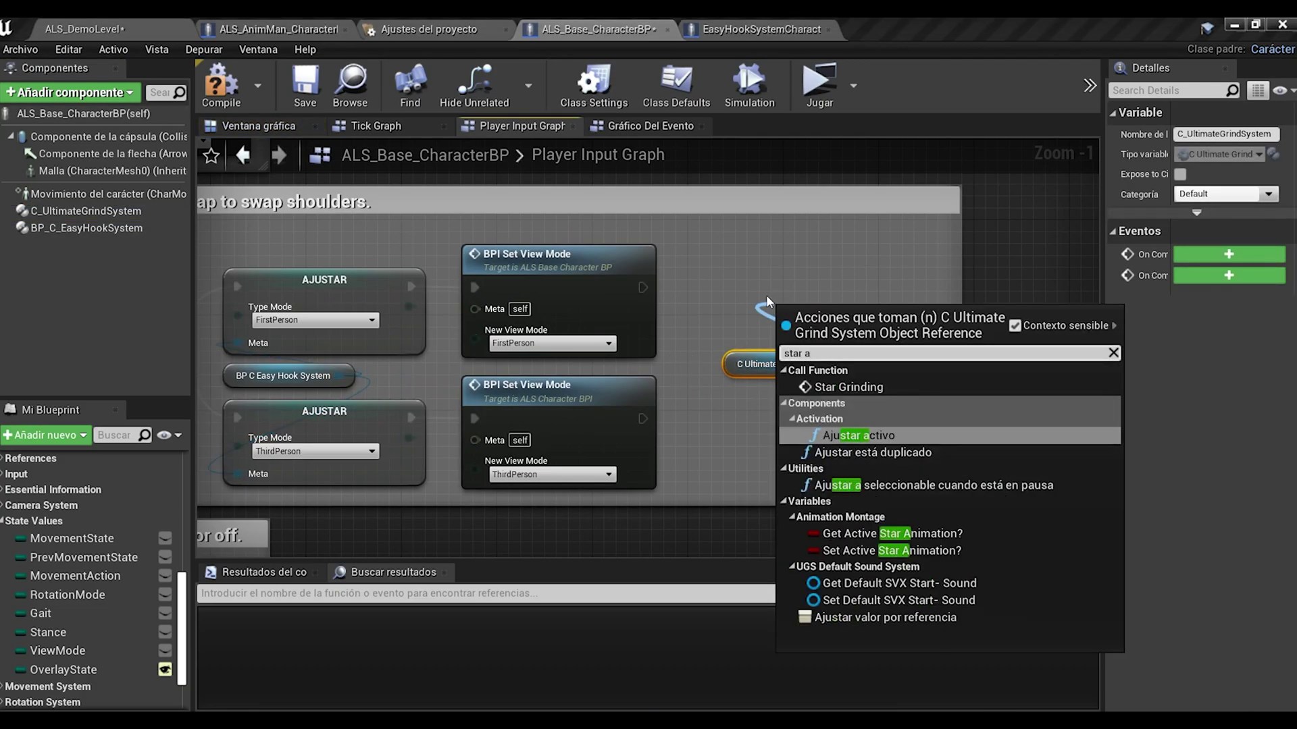
click(852, 553)
drag(848, 314, 804, 282)
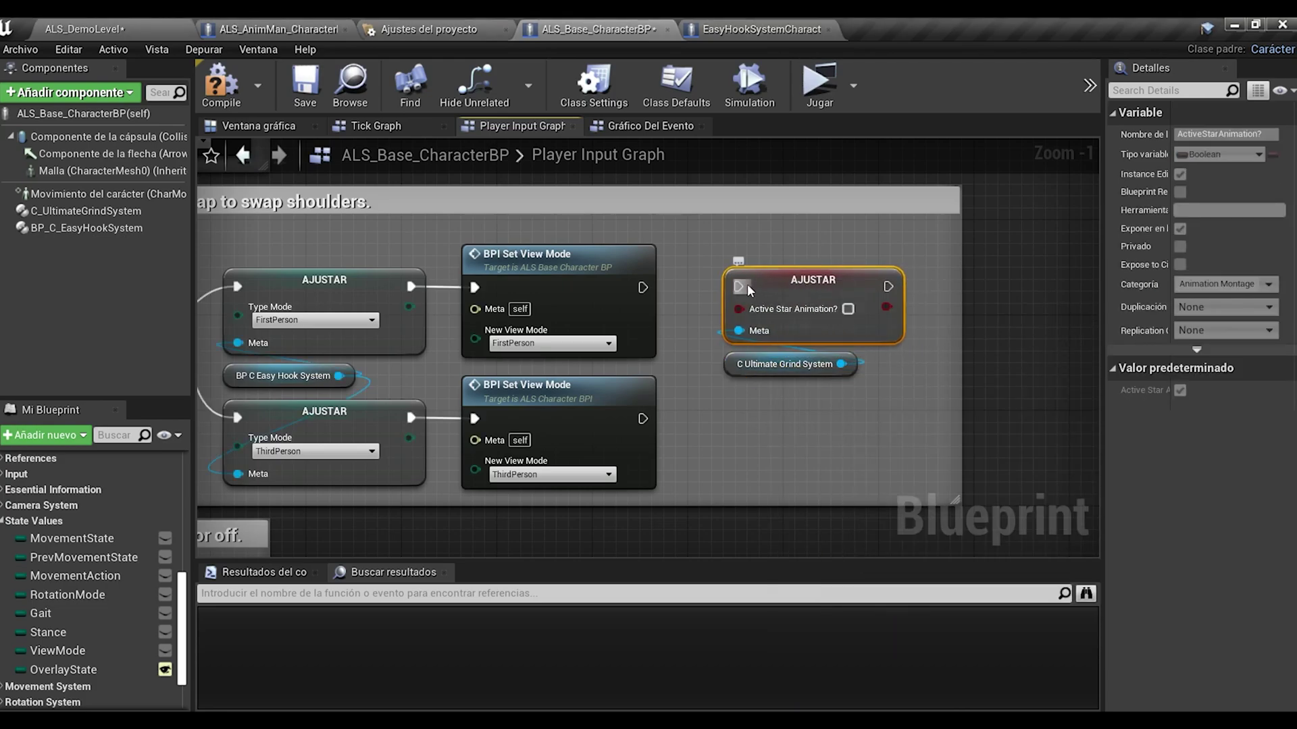
Duplicate the Set Active Star Animation? node, connect it after the ThirdPerson BPI Set View Mode node, and target it at C_UltimateGrindSystem.
right_click(783, 279)
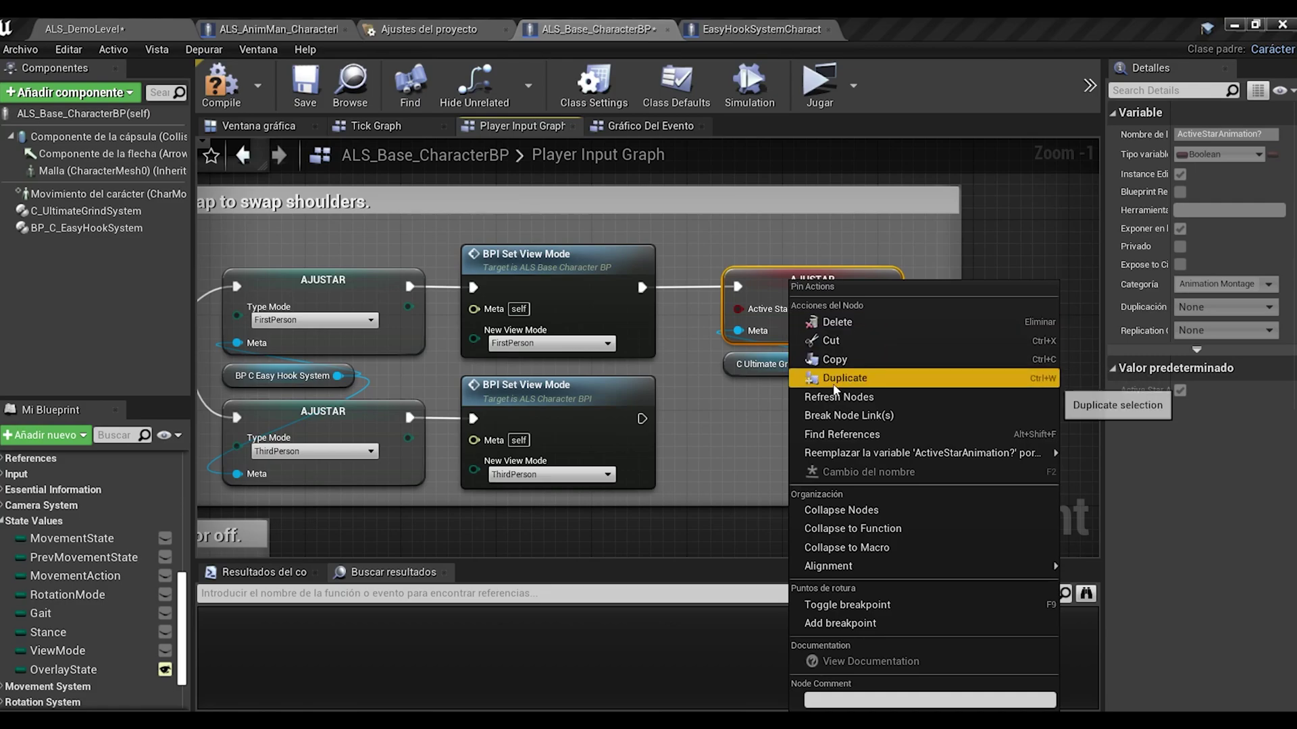
click(844, 371)
drag(765, 403, 833, 449)
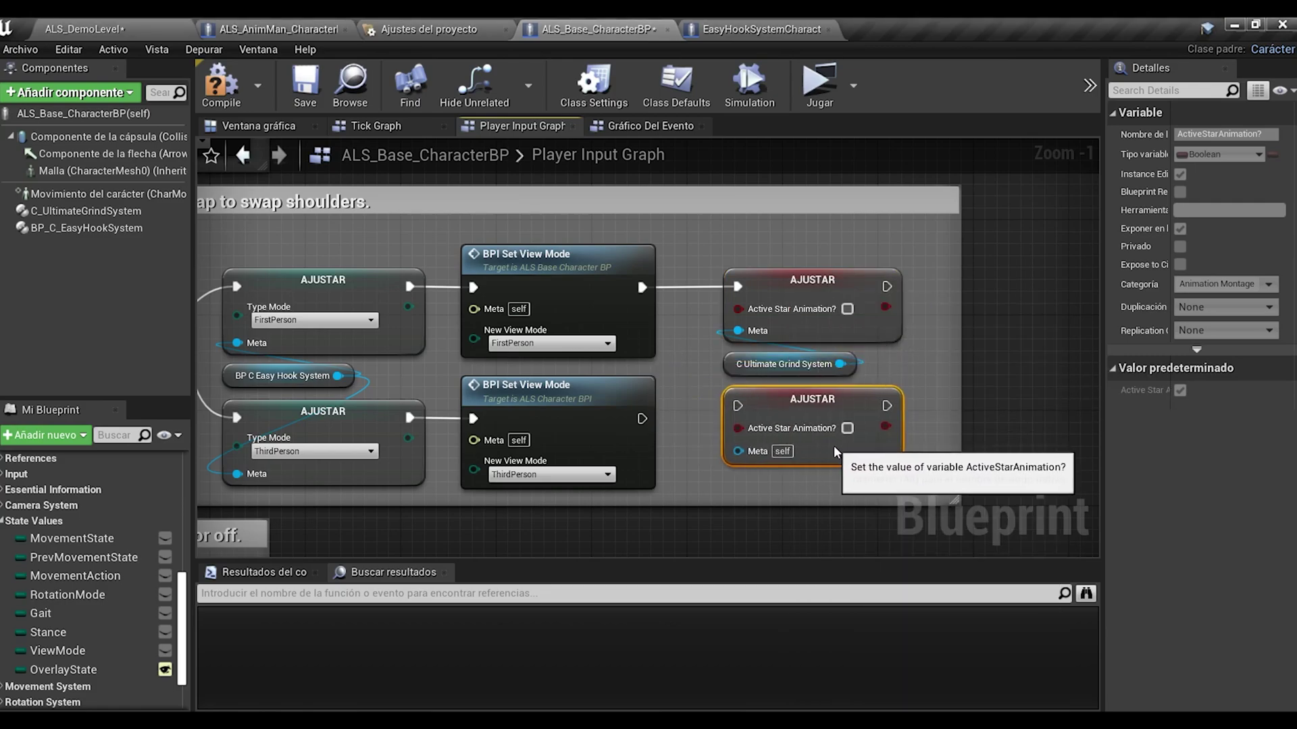
drag(640, 420, 731, 422)
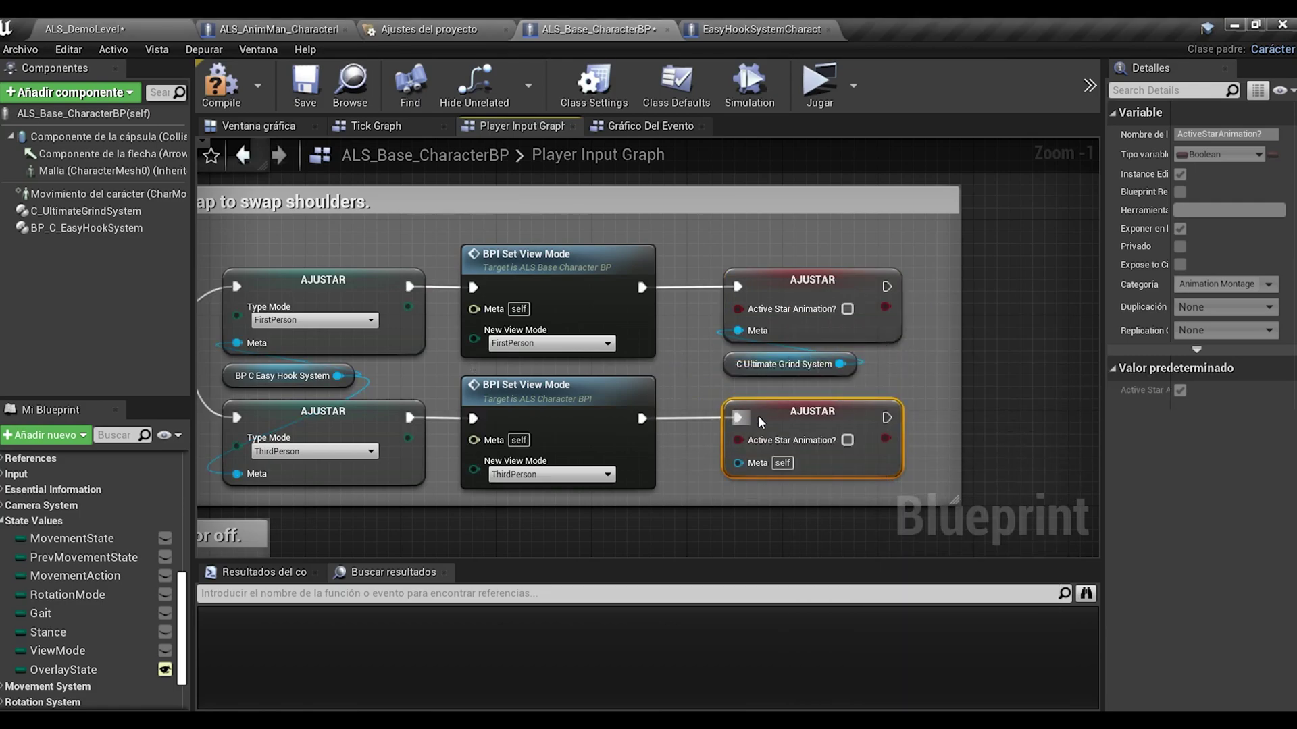
drag(842, 365, 738, 462)
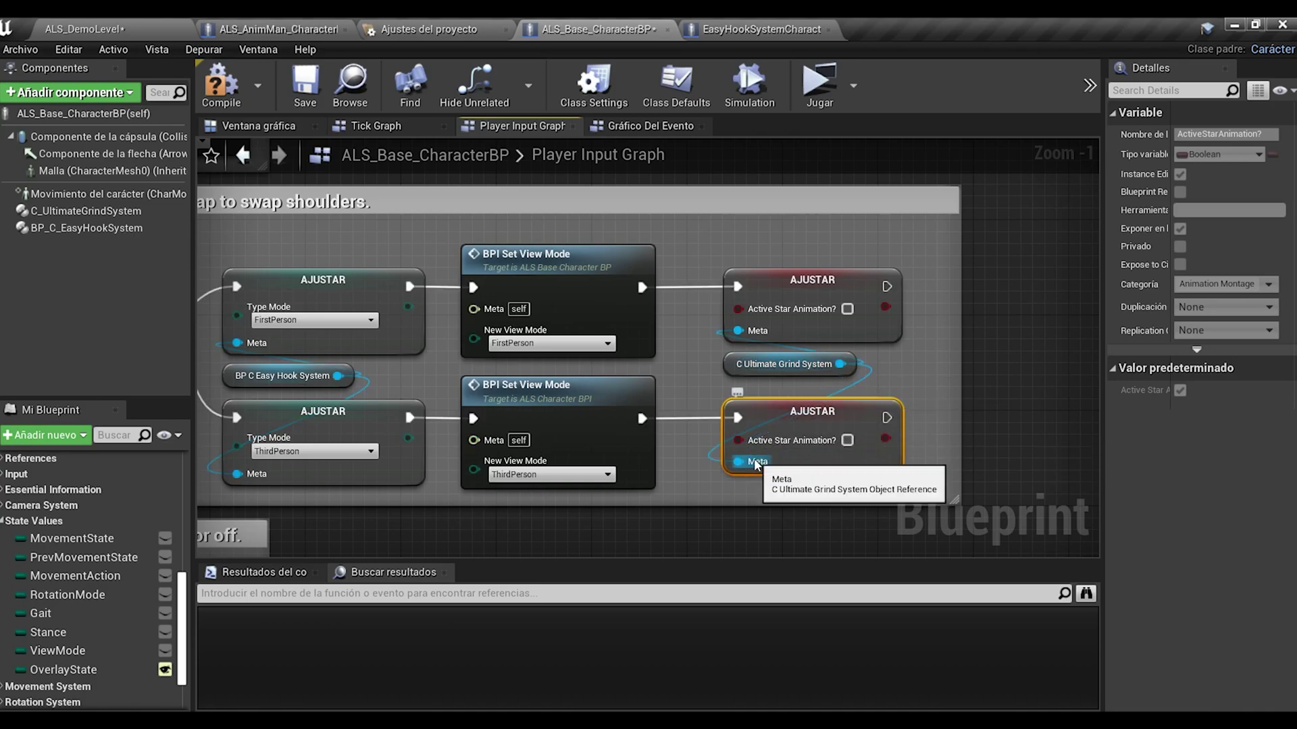
Enable Active Star Animation? on the ThirdPerson branch's setter, and compile and save the blueprint.
right_drag(680, 464, 716, 454)
click(716, 466)
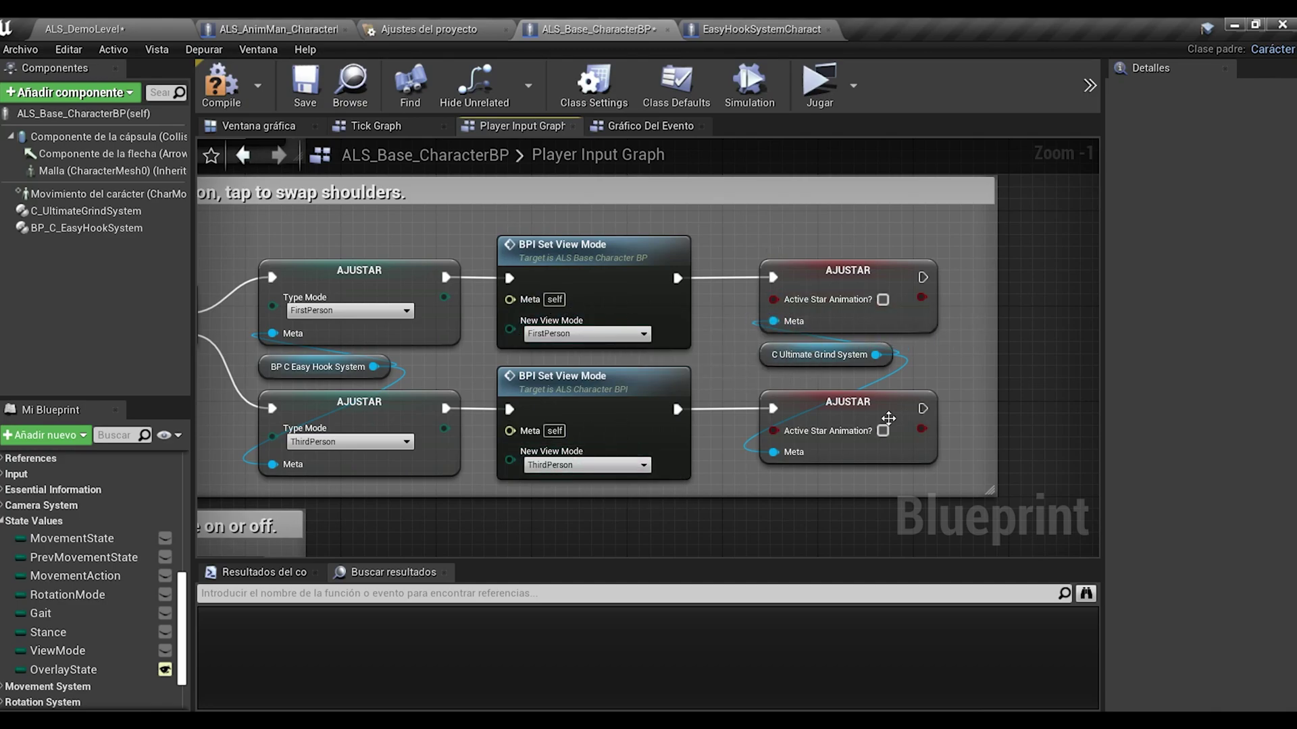
scroll(884, 441, down, 2)
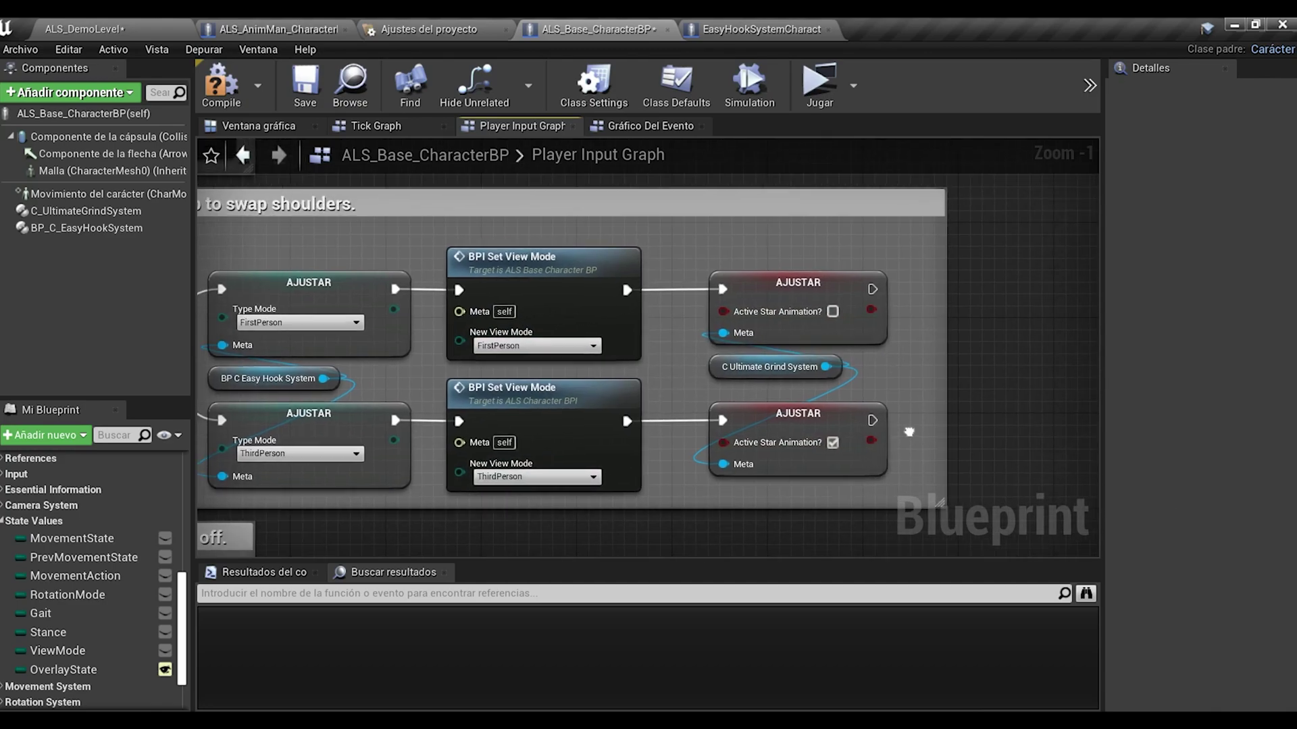
right_drag(894, 446, 927, 445)
click(238, 106)
click(304, 84)
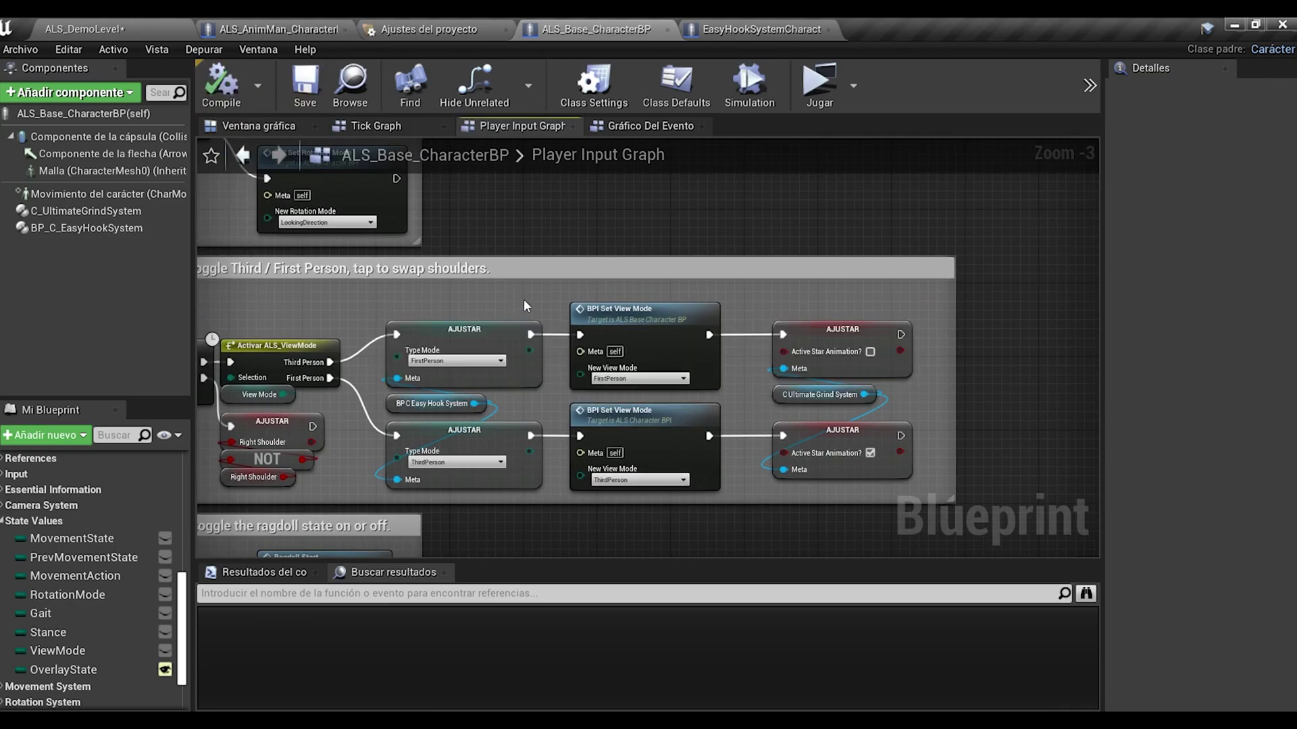
Open the character blueprint's event graph and widen the On Landed comment box under Movement Events.
scroll(524, 308, down, 2)
click(5, 522)
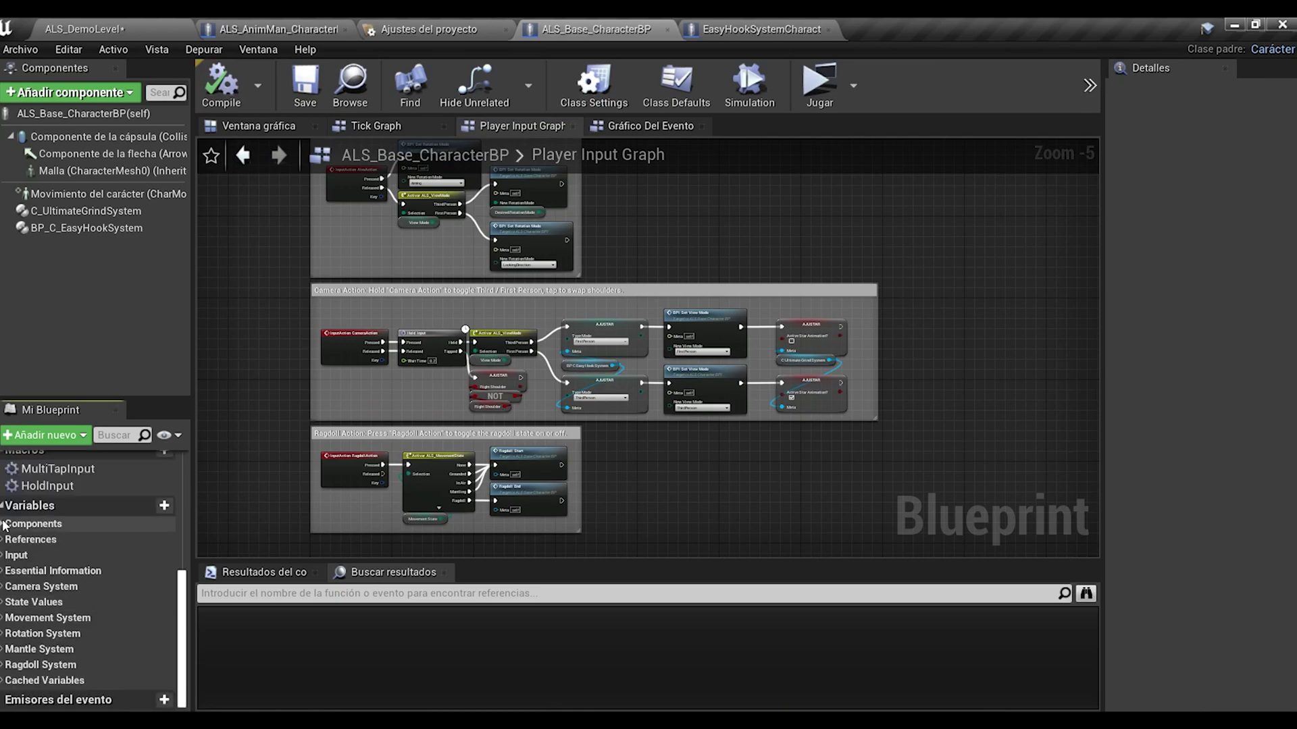
scroll(187, 599, up, 5)
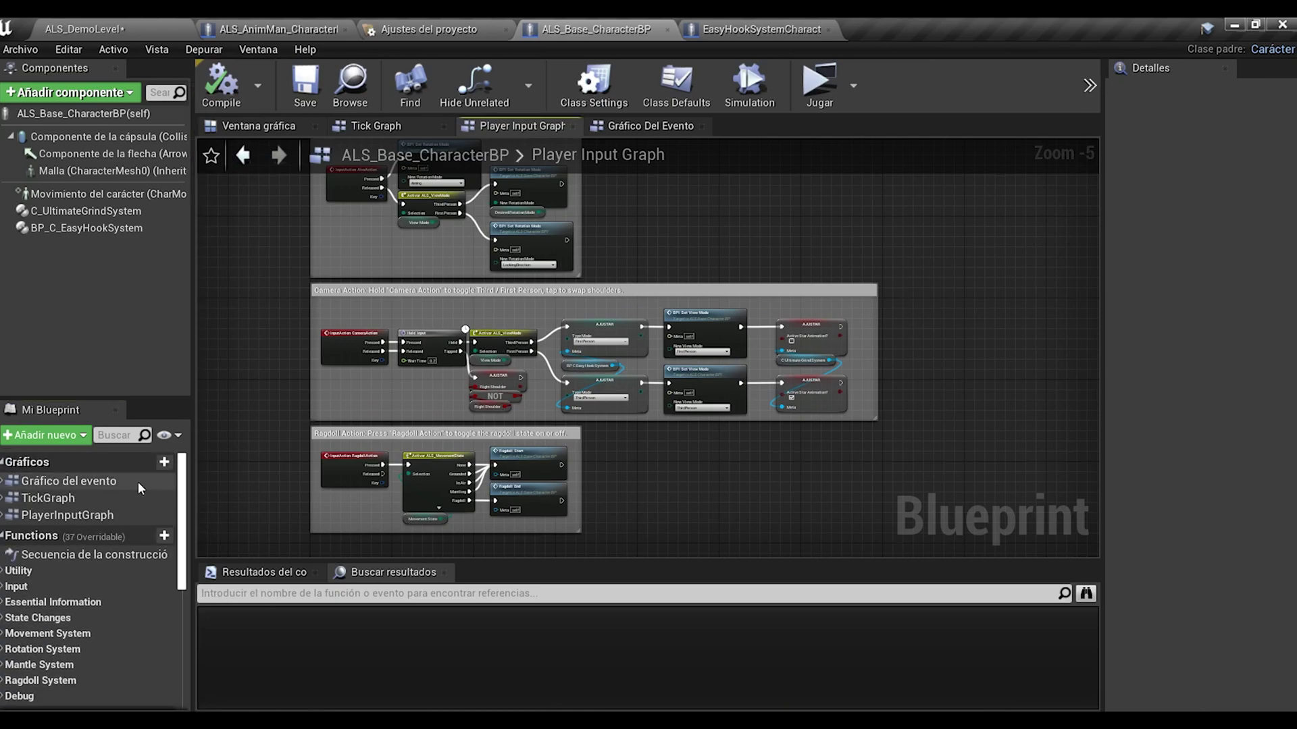
click(60, 481)
double_click(60, 484)
right_drag(961, 369, 398, 298)
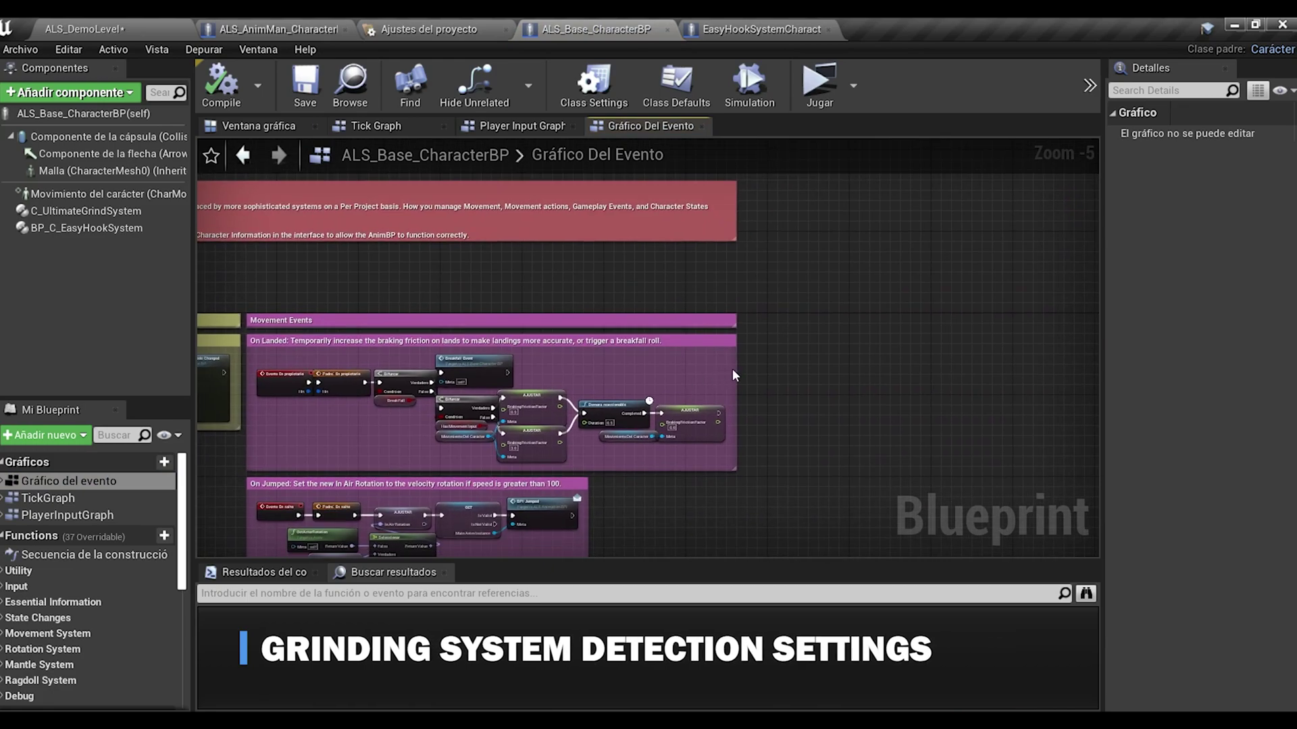
drag(735, 375, 1049, 382)
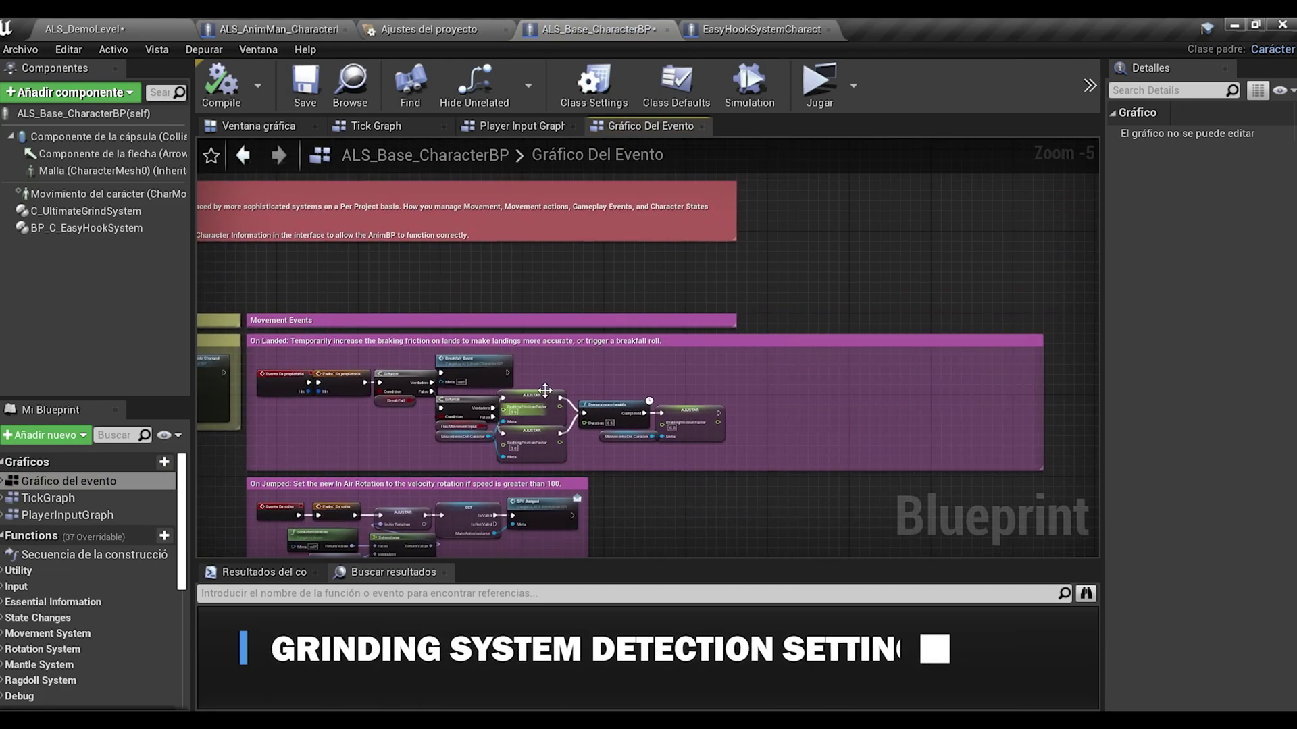
Move the Branch and braking friction nodes away from the parent On Landed call to make room between them.
scroll(472, 412, up, 1)
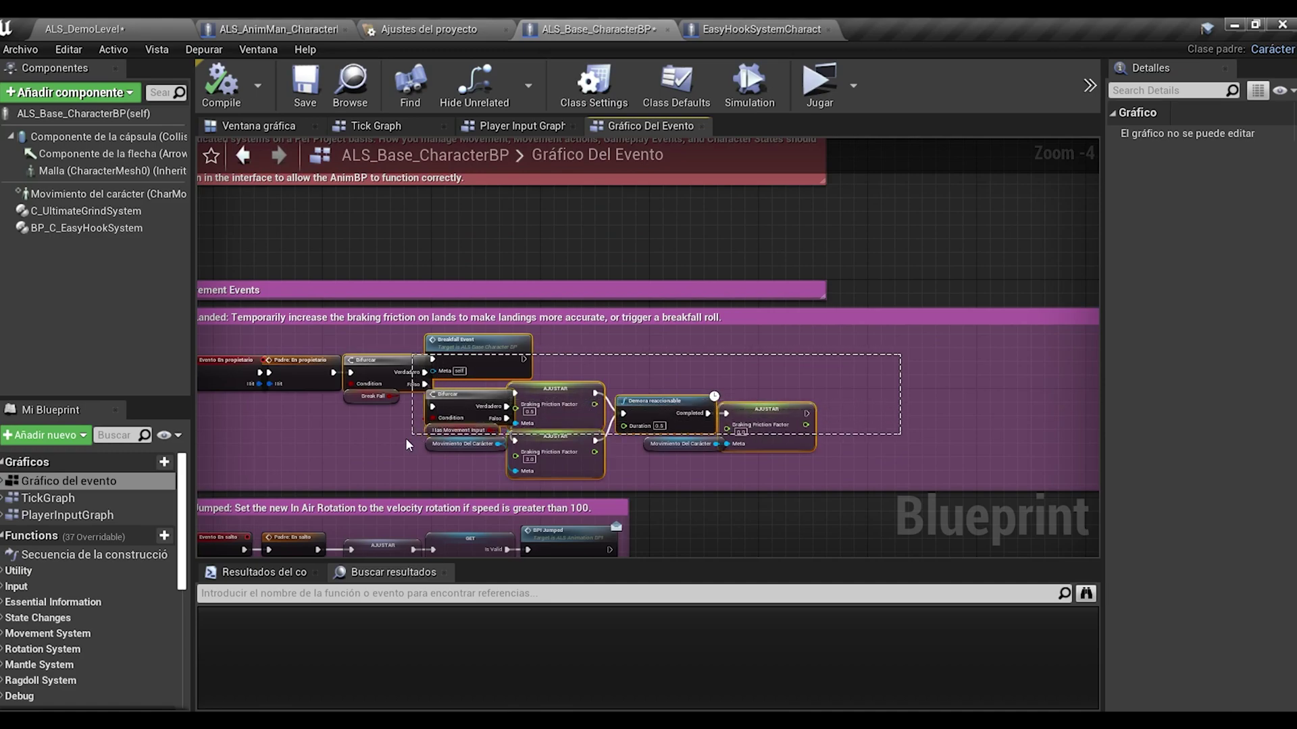
drag(372, 466, 374, 468)
drag(385, 381, 638, 381)
right_drag(370, 419, 425, 417)
scroll(425, 417, up, 2)
click(460, 424)
click(461, 403)
click(634, 438)
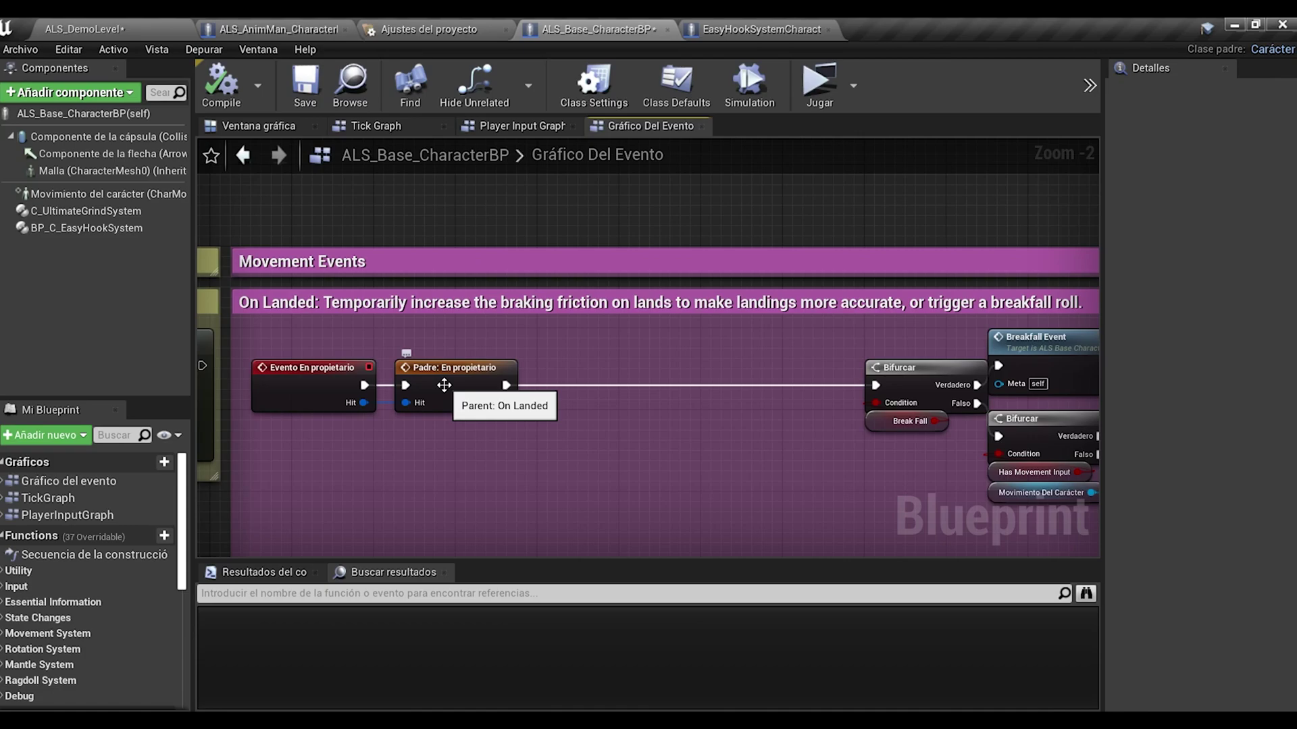
Add a Detect Grinding? (Message) node from the C_UltimateGrindSystem component between the parent On Landed call and the Branch.
drag(85, 211, 679, 420)
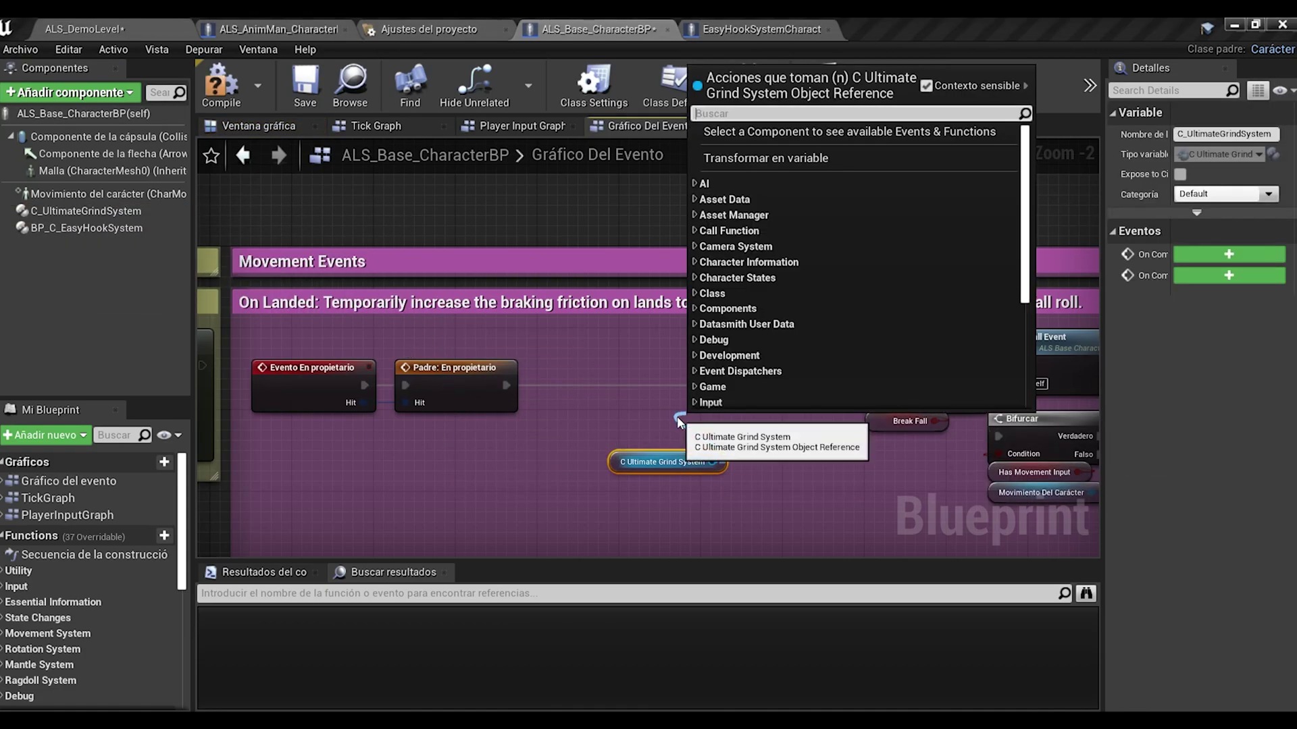
text(detect grinding)
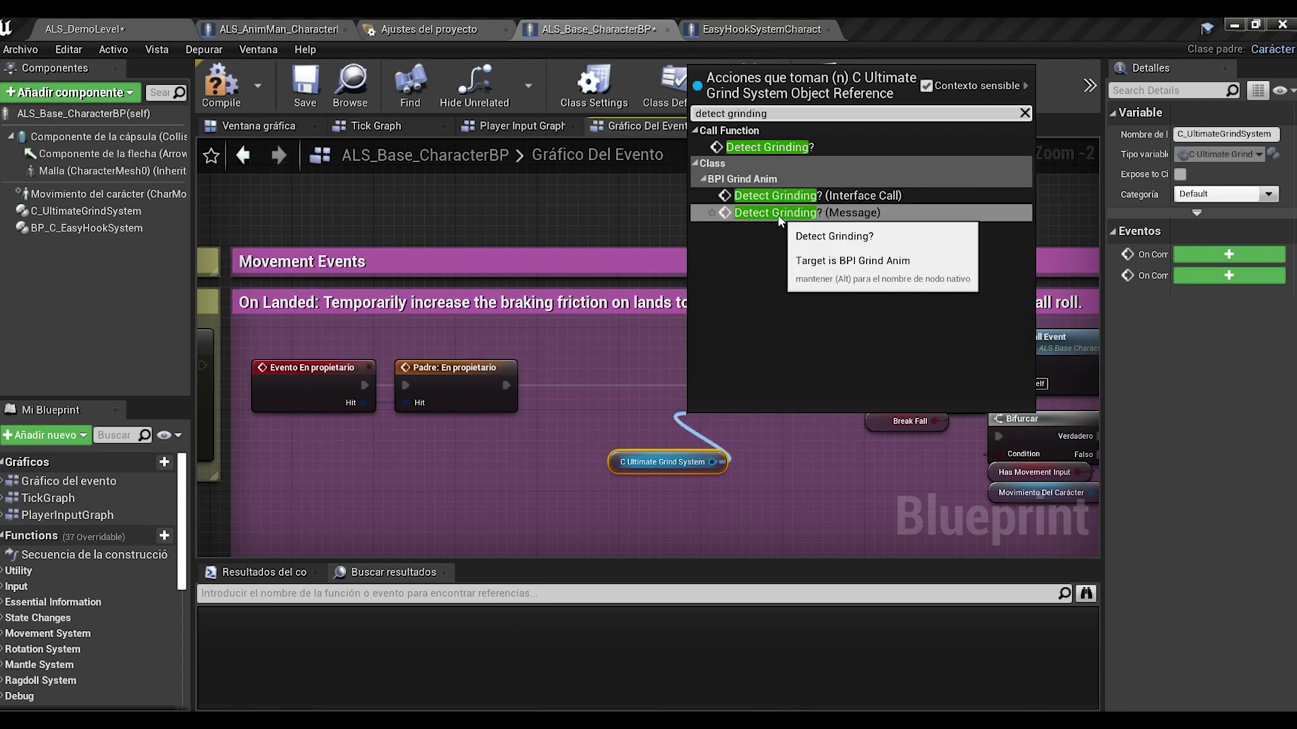
click(755, 214)
drag(762, 429, 670, 390)
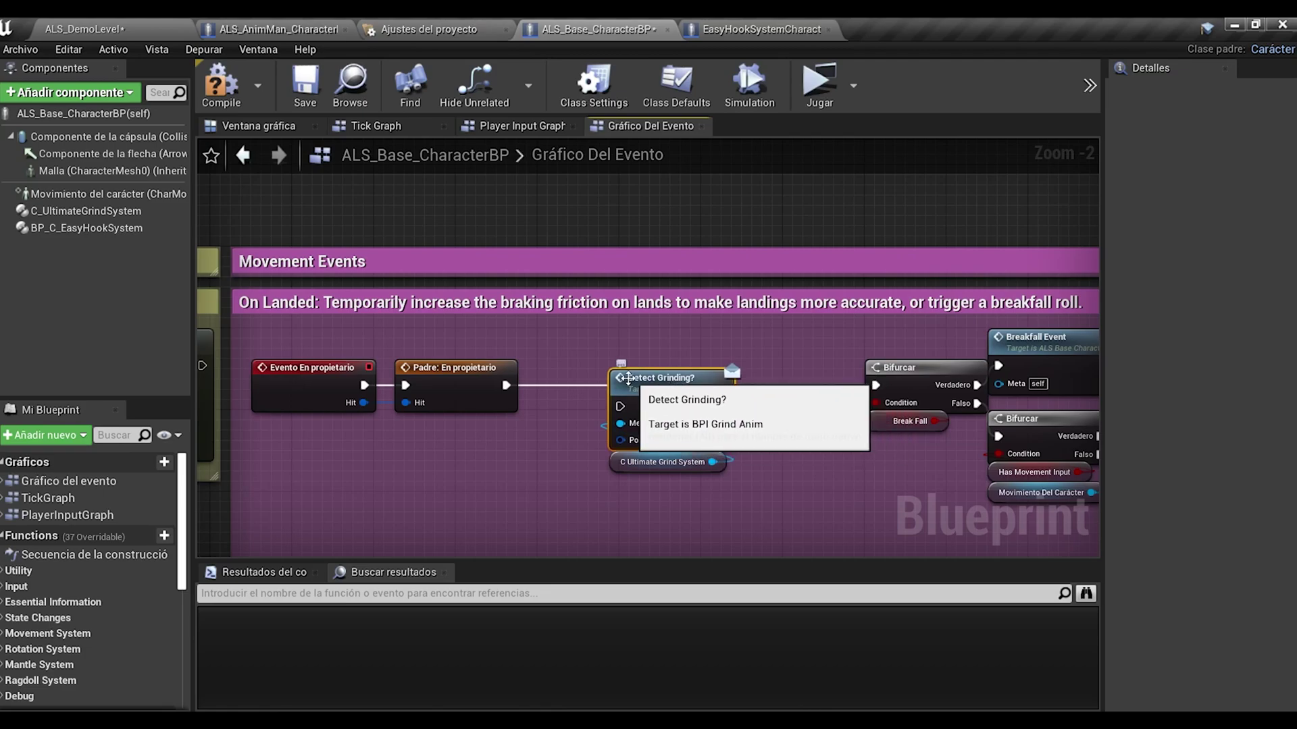
Wire Detect Grinding? between the parent On Landed call and the Branch, and connect the On Landed event's Hit to Point Of Impact.
drag(506, 385, 622, 407)
drag(722, 405, 875, 392)
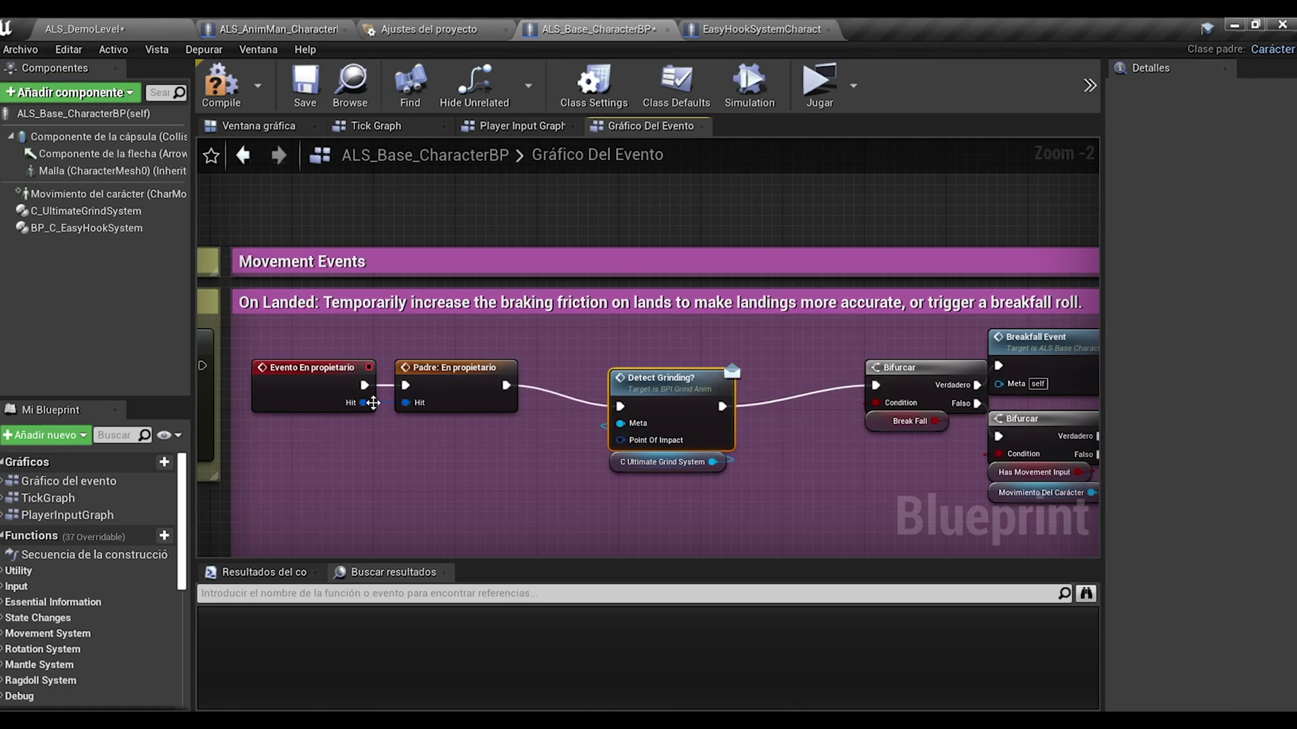
drag(419, 441, 623, 440)
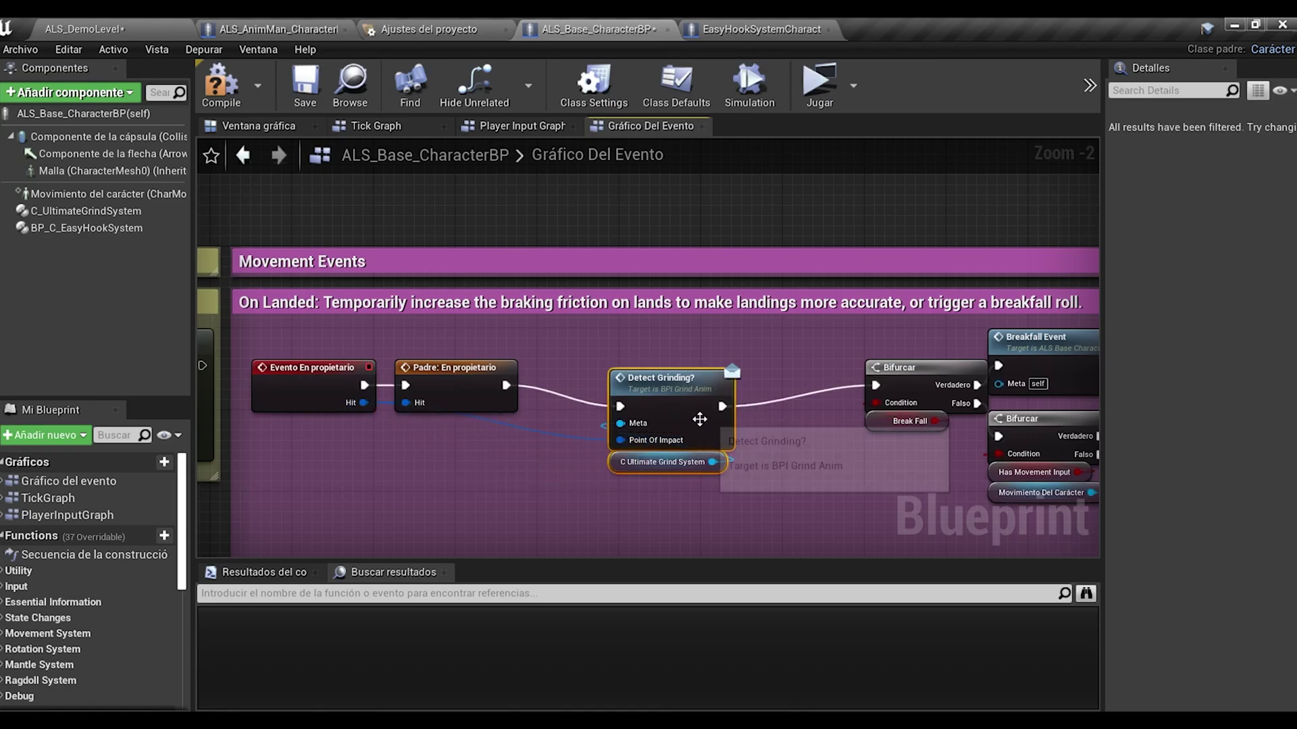
Line up the Detect Grinding? node between the parent On Landed call and the Branch.
drag(703, 415, 713, 395)
scroll(783, 448, down, 5)
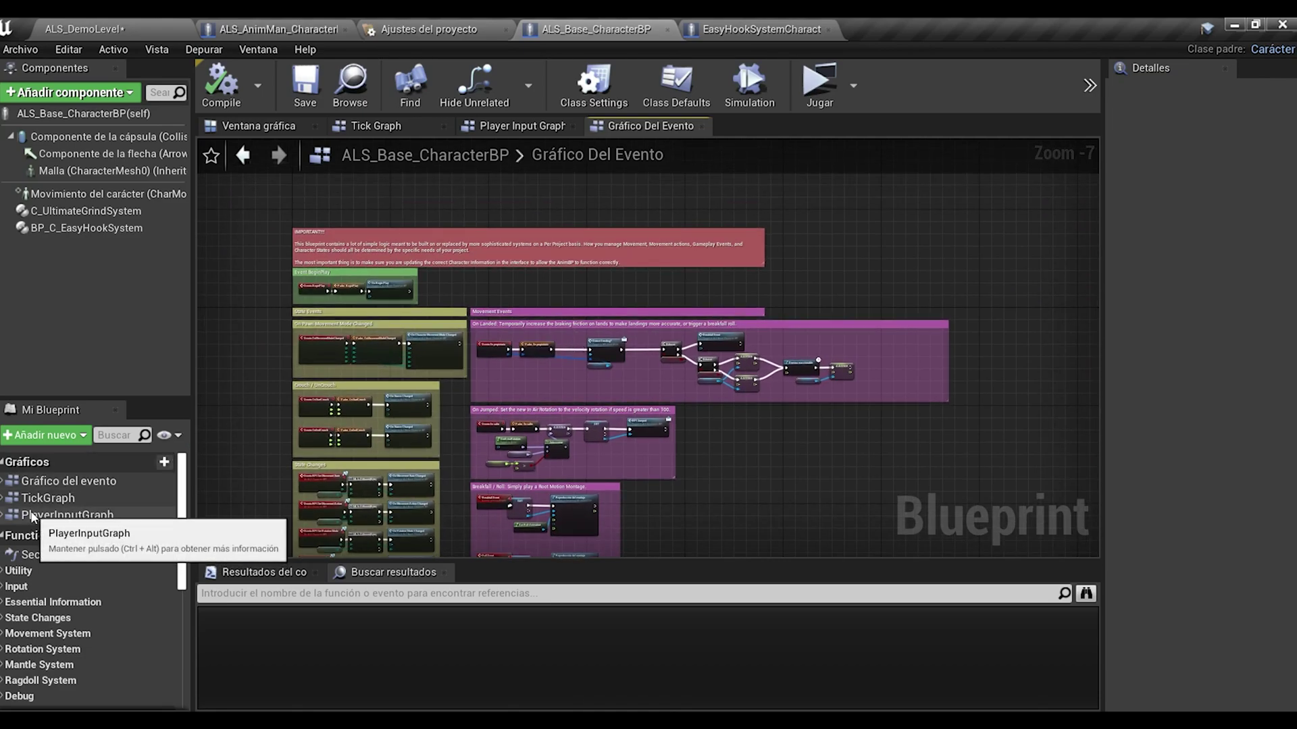
Open the Tick Graph and move the tick event and Do Every Frame group away from Check Movement Mode to make room.
double_click(50, 498)
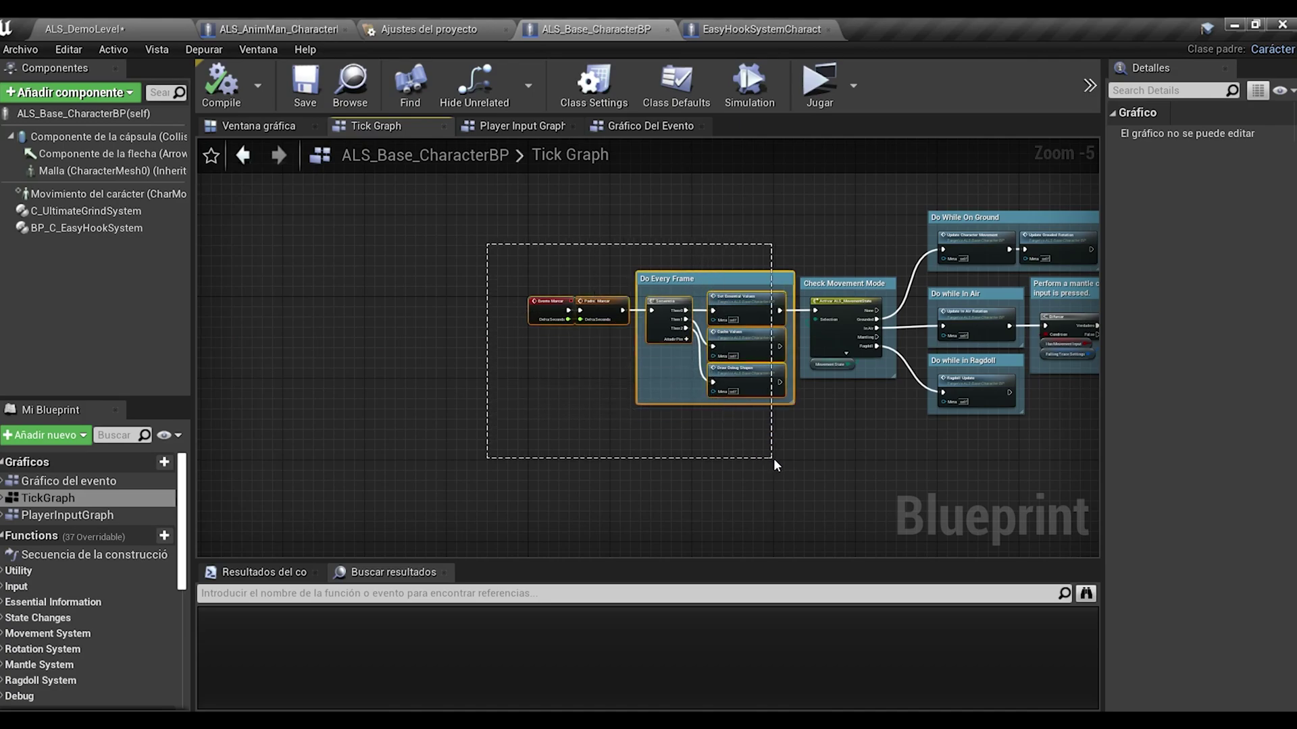
drag(772, 458, 770, 458)
drag(763, 351, 615, 352)
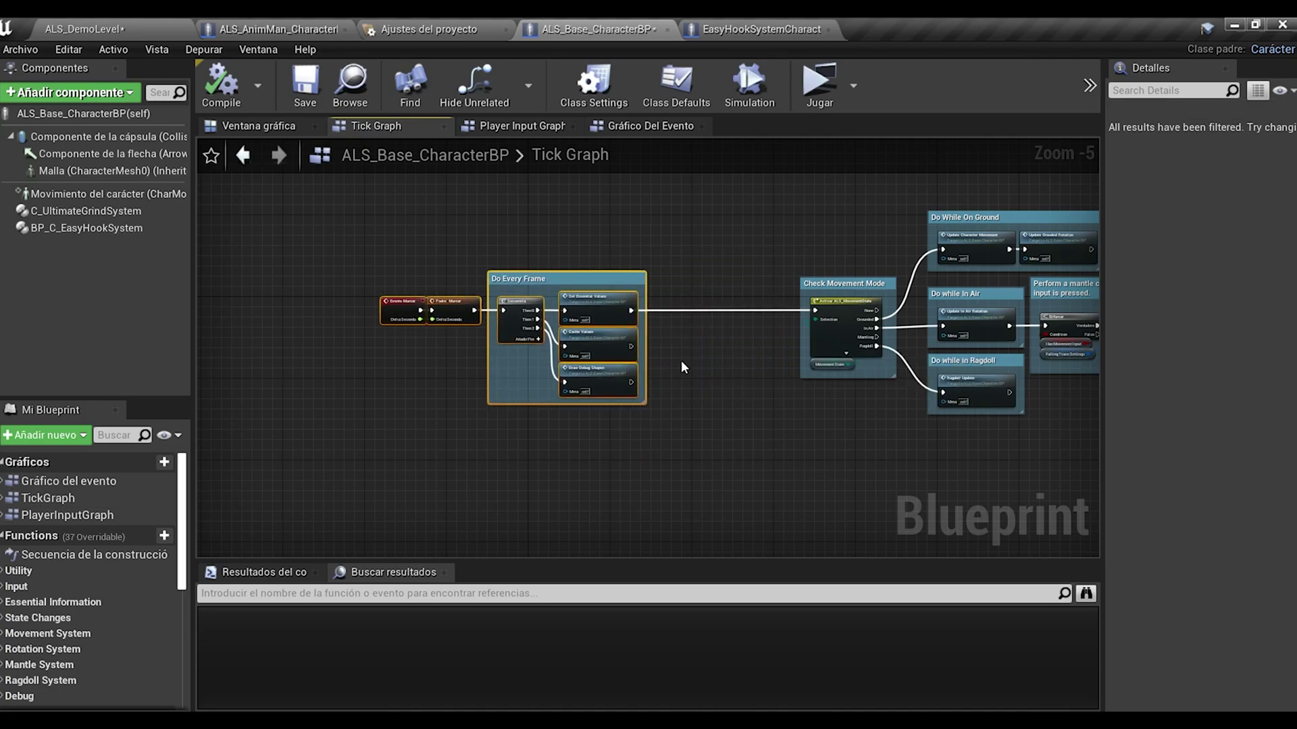
scroll(682, 354, up, 3)
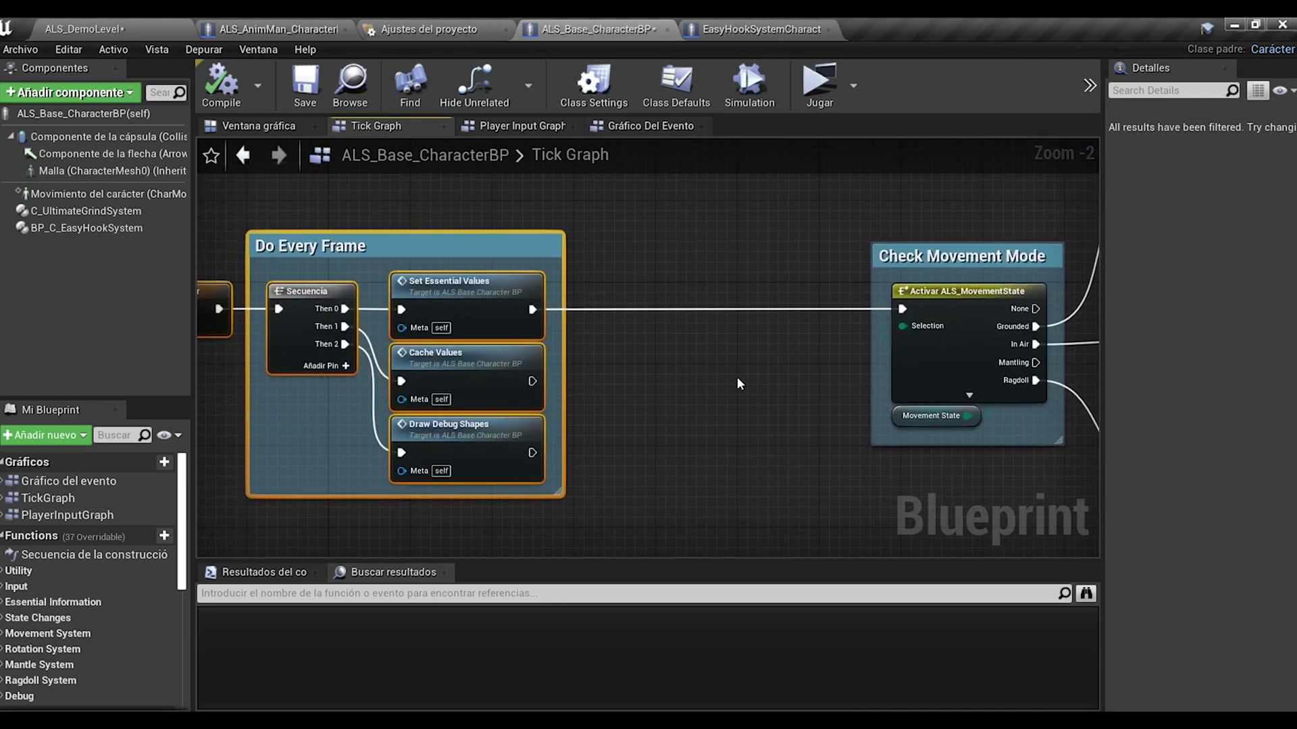
click(738, 383)
Add a BP_C_EasyHookSystem reference between Do Every Frame and Check Movement Mode, and get its Is Hook Animation? variable.
drag(76, 226, 682, 408)
drag(779, 416, 691, 368)
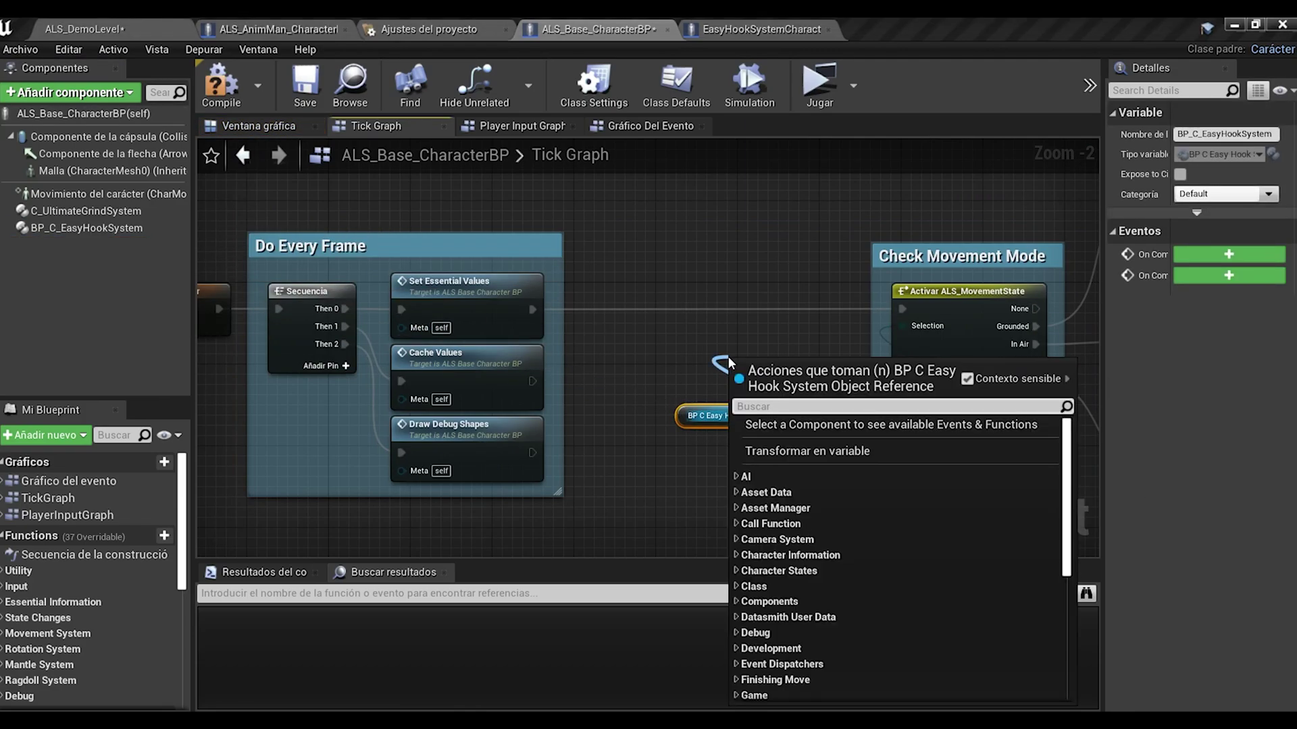
text(is hook)
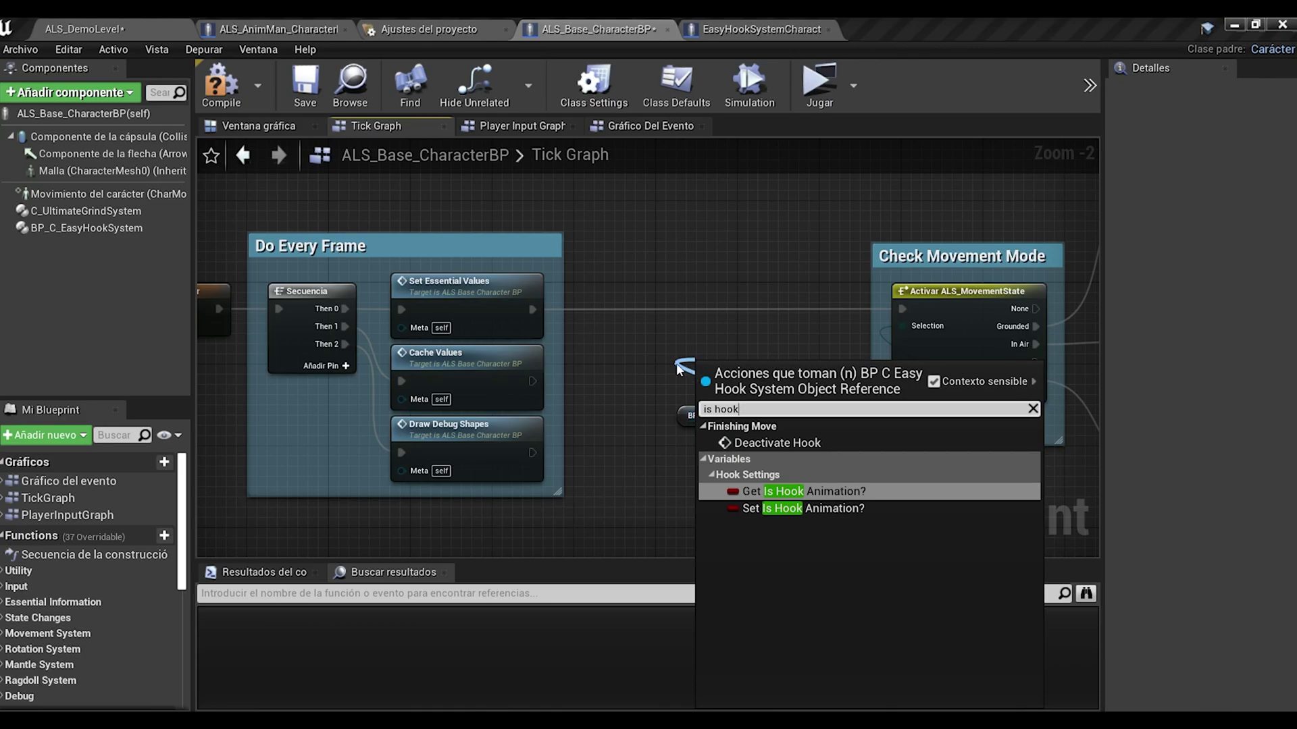
click(768, 492)
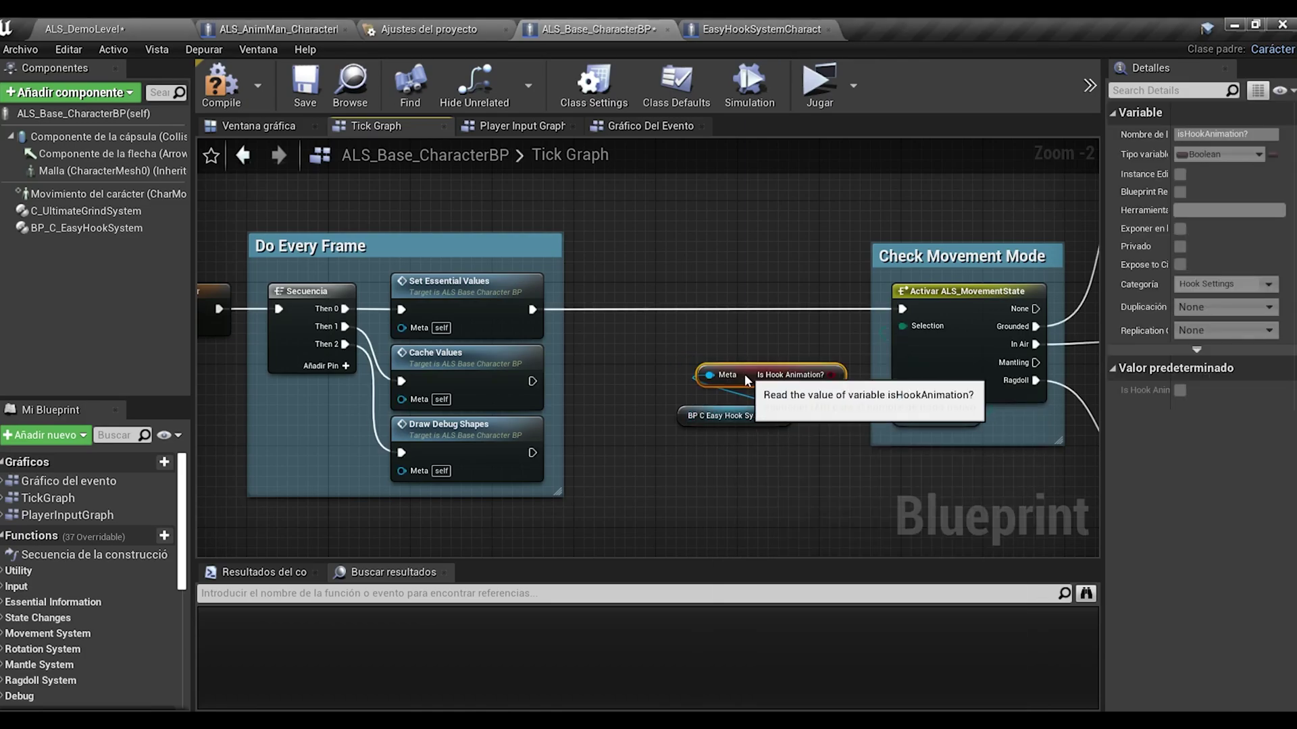
Create a Branch node driven by Is Hook Animation? and place it above the Easy Hook getter nodes.
drag(812, 387, 740, 350)
text(bran)
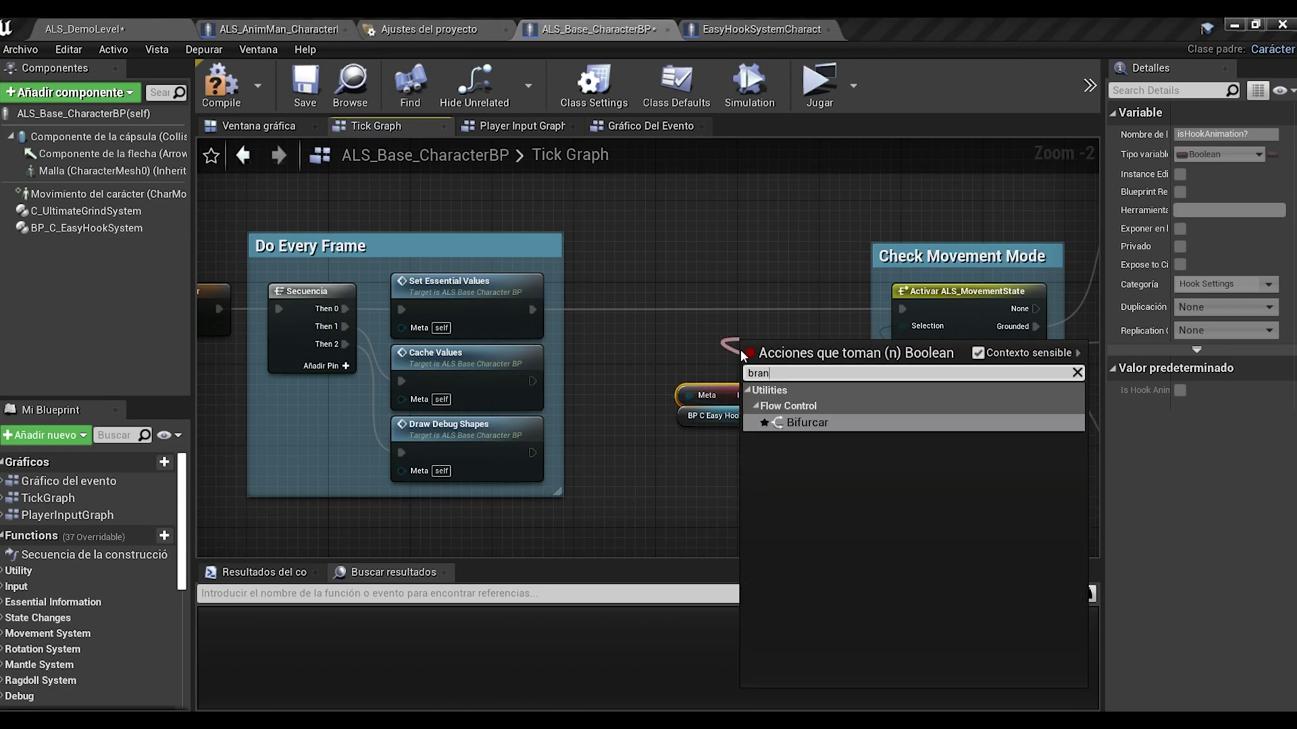
click(812, 423)
drag(792, 370, 731, 350)
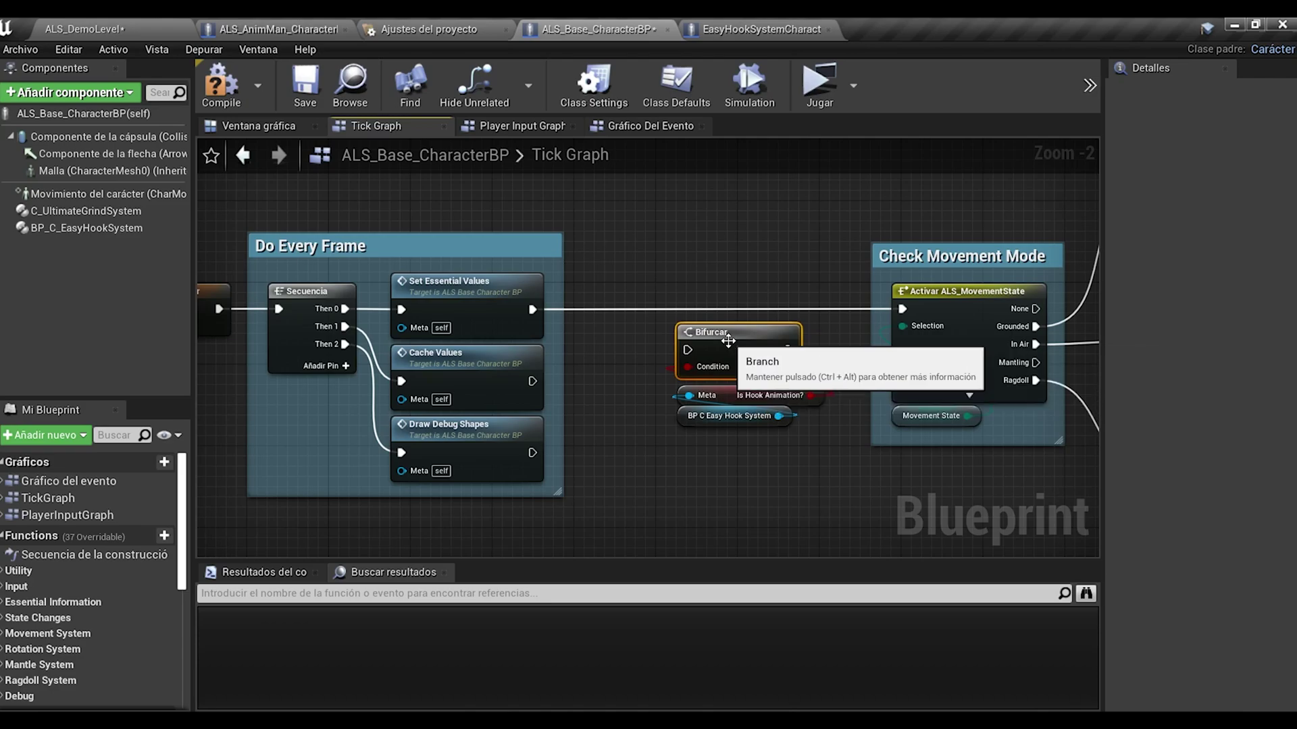
Wire Set Essential Values into the Branch and its False output to the ALS_MovementState switch, then align the Branch and getter nodes with them.
scroll(731, 349, up, 2)
drag(412, 306, 622, 349)
drag(764, 375, 778, 380)
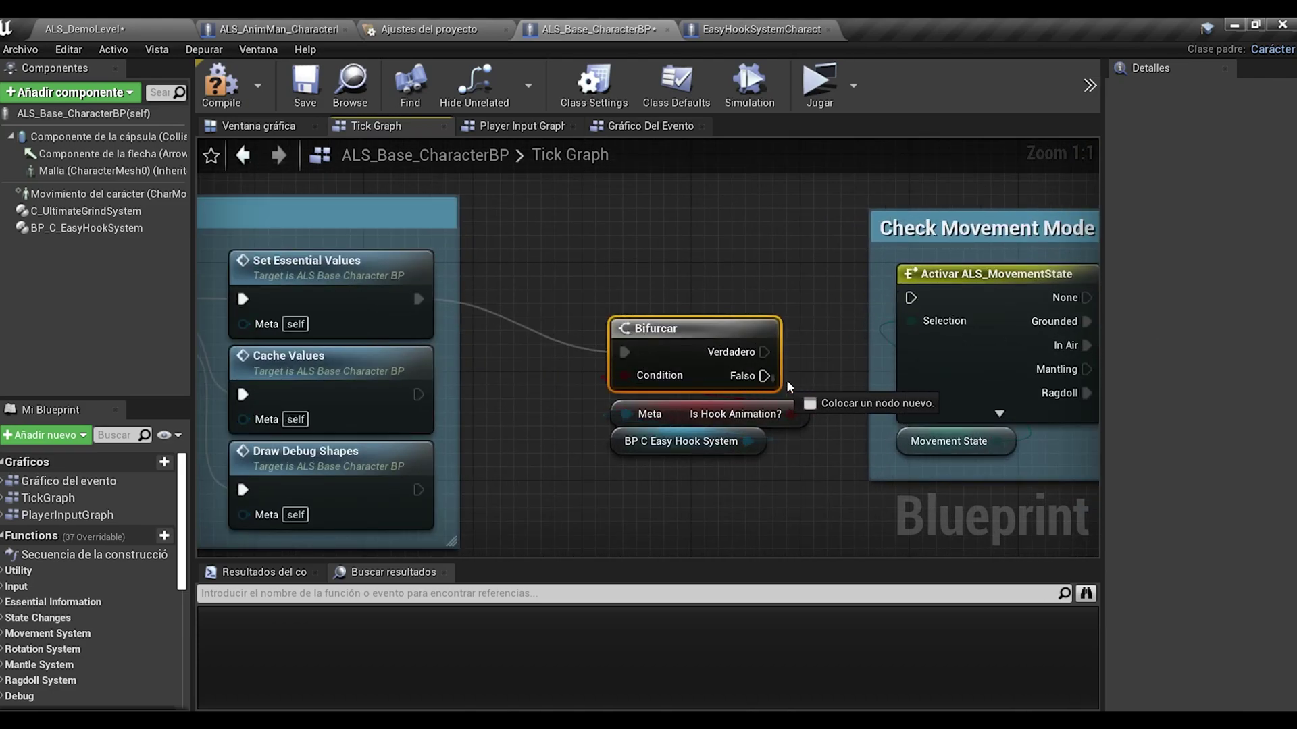
drag(681, 392, 675, 442)
drag(698, 367, 675, 306)
click(791, 351)
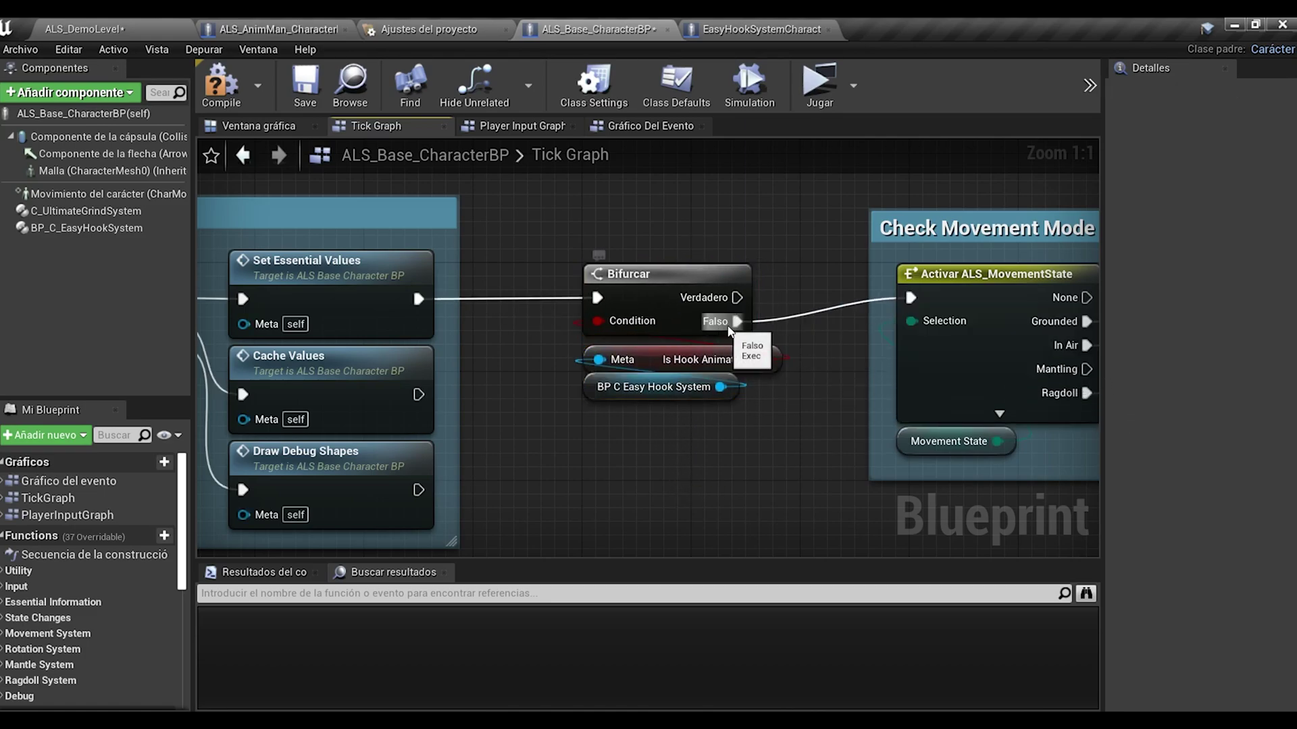
scroll(637, 433, down, 5)
Close the project settings and copy ComponentCable from the mesh of the EasyHookSystemCharacter blueprint.
click(263, 126)
drag(607, 324, 592, 320)
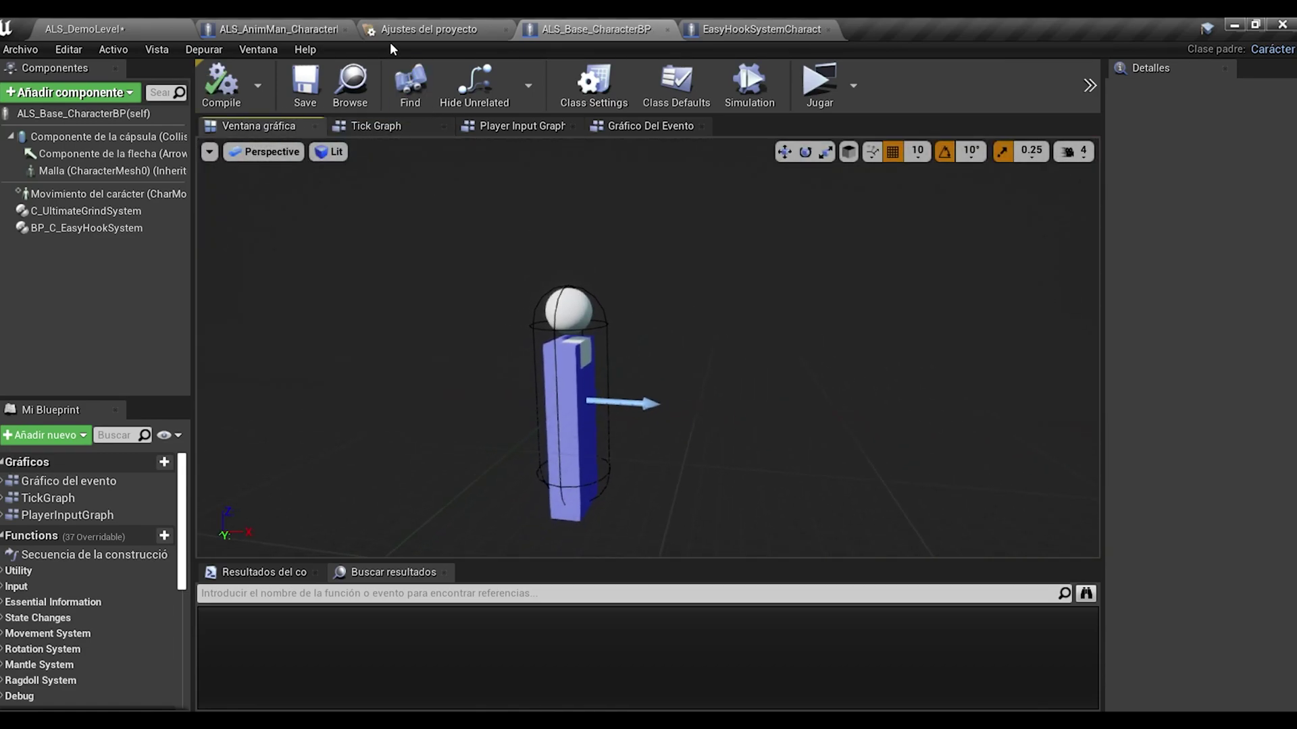
click(419, 30)
click(506, 30)
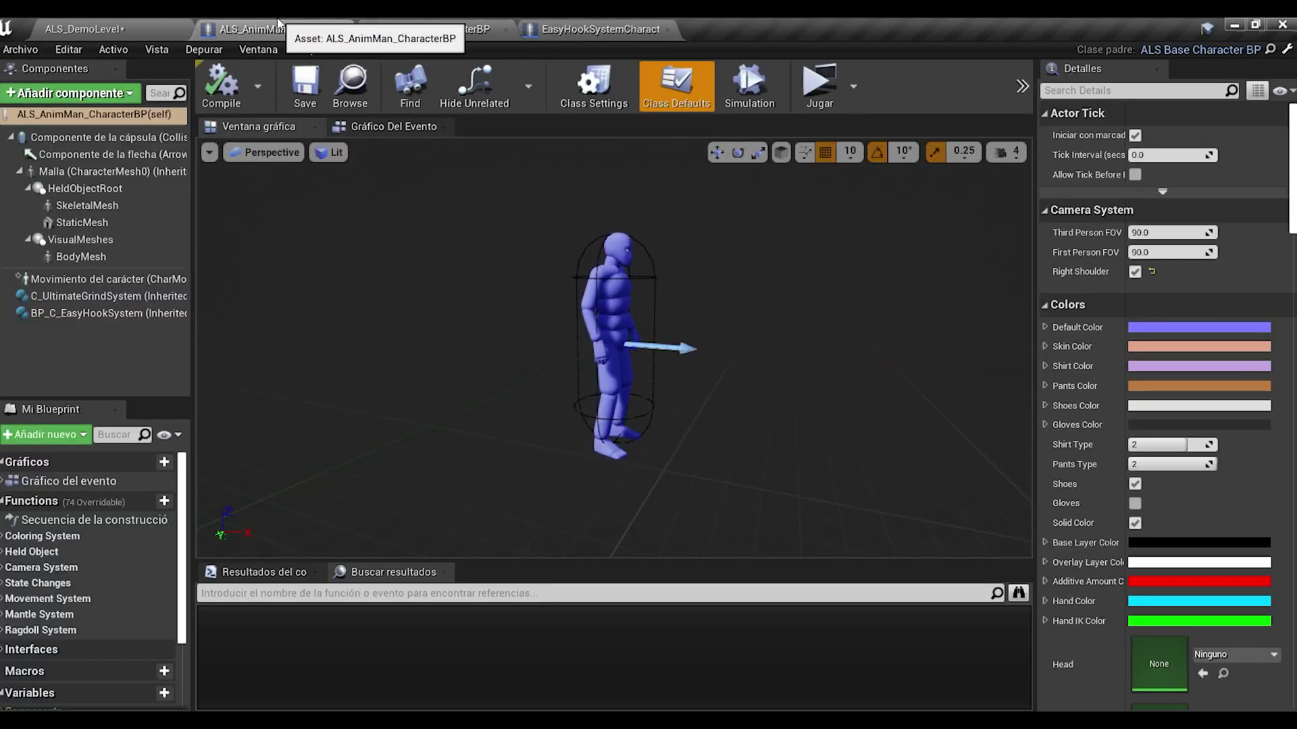
click(550, 29)
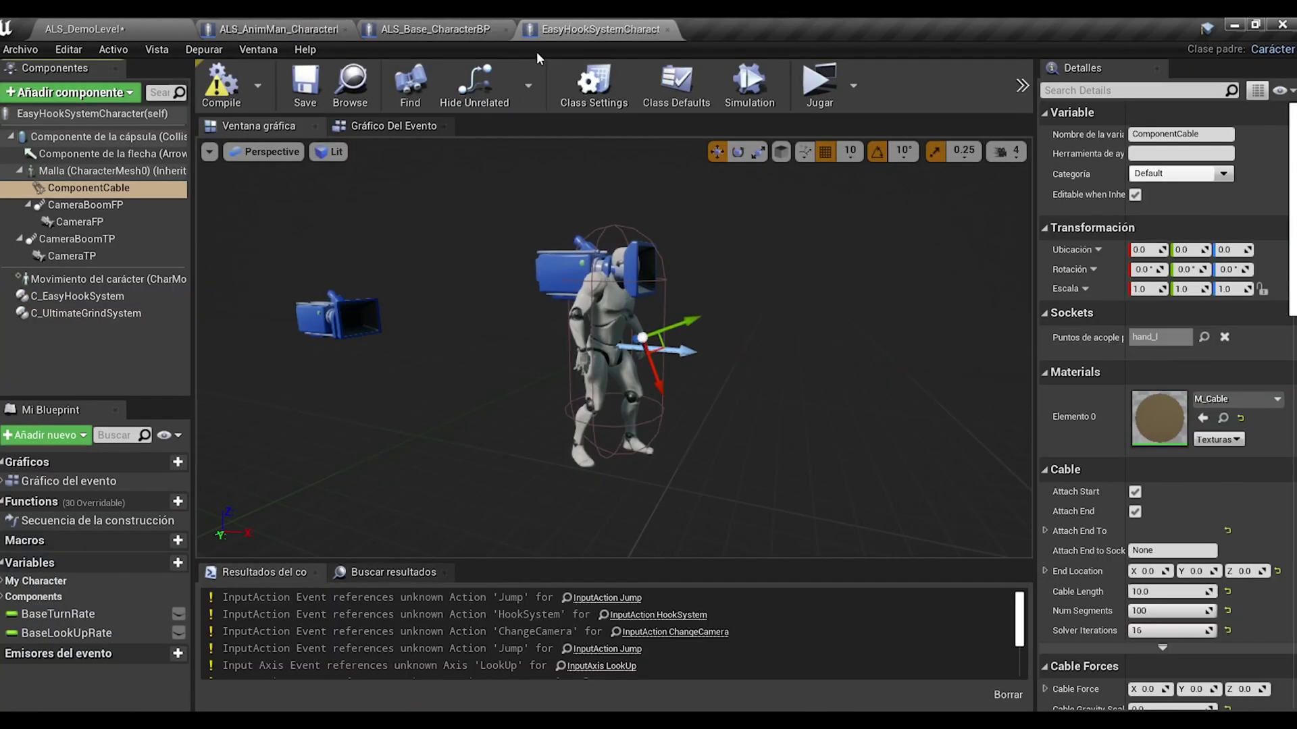
right_click(103, 187)
click(149, 270)
Paste ComponentCable into the ALS_AnimMan_CharacterBP components and parent it to the character mesh.
click(270, 29)
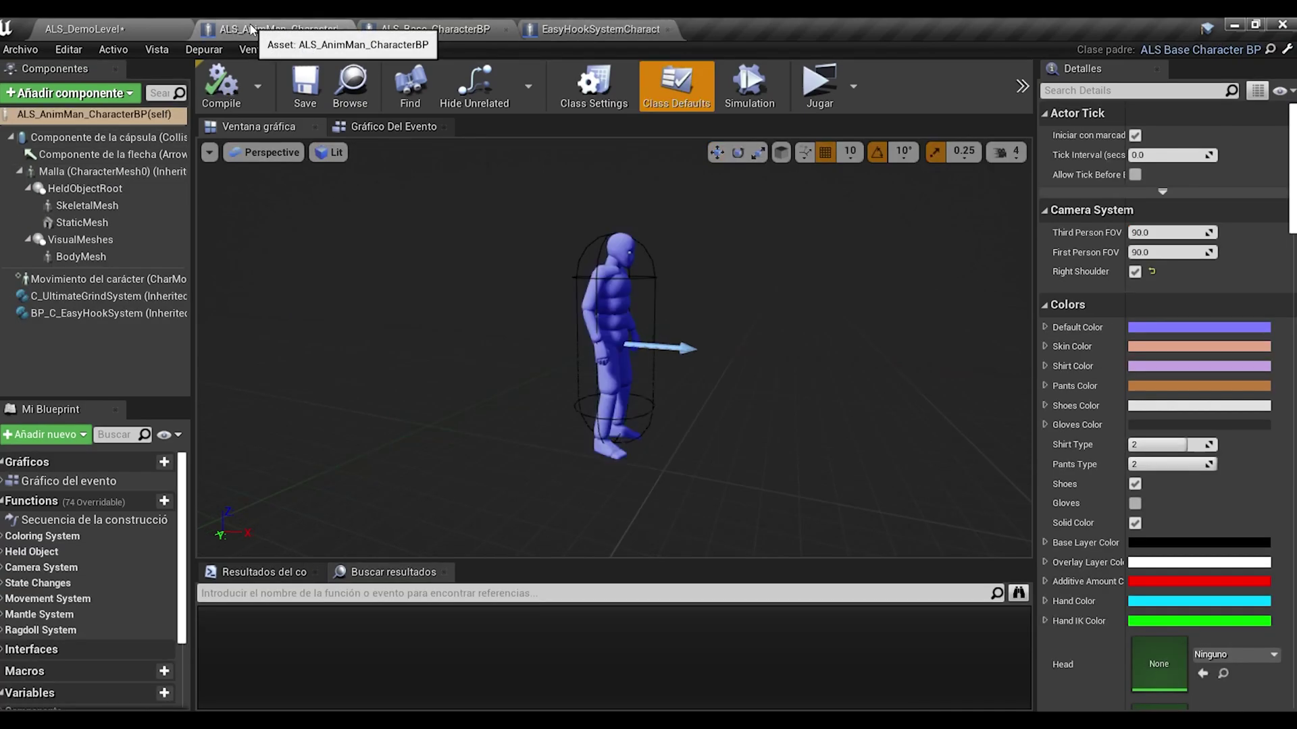
click(59, 140)
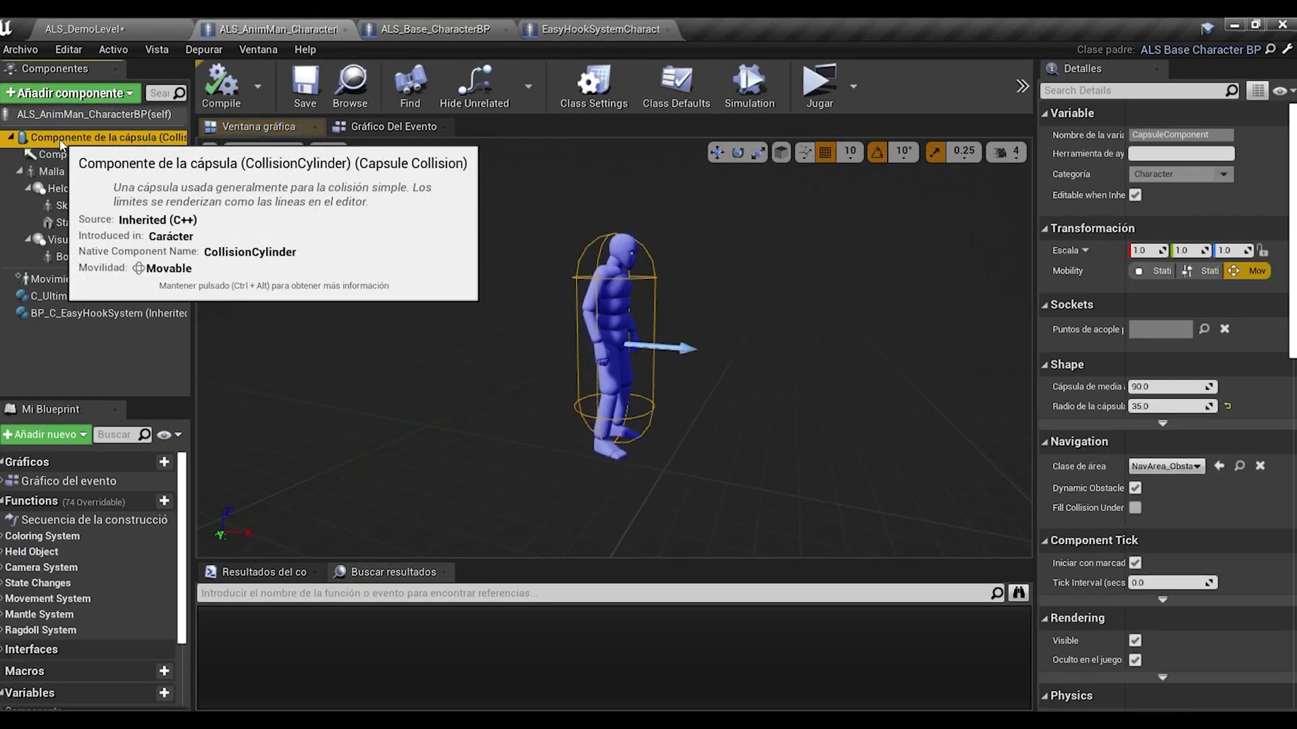
right_click(61, 142)
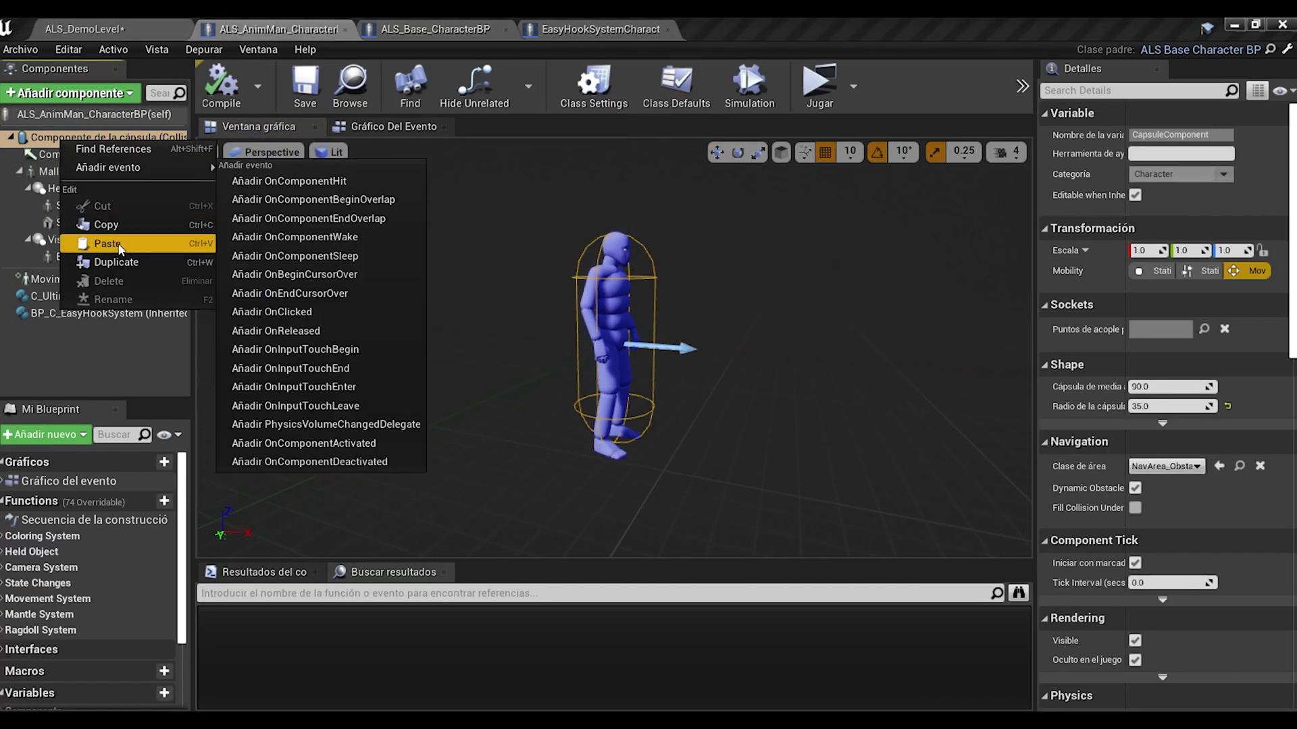
click(115, 241)
drag(79, 273, 60, 174)
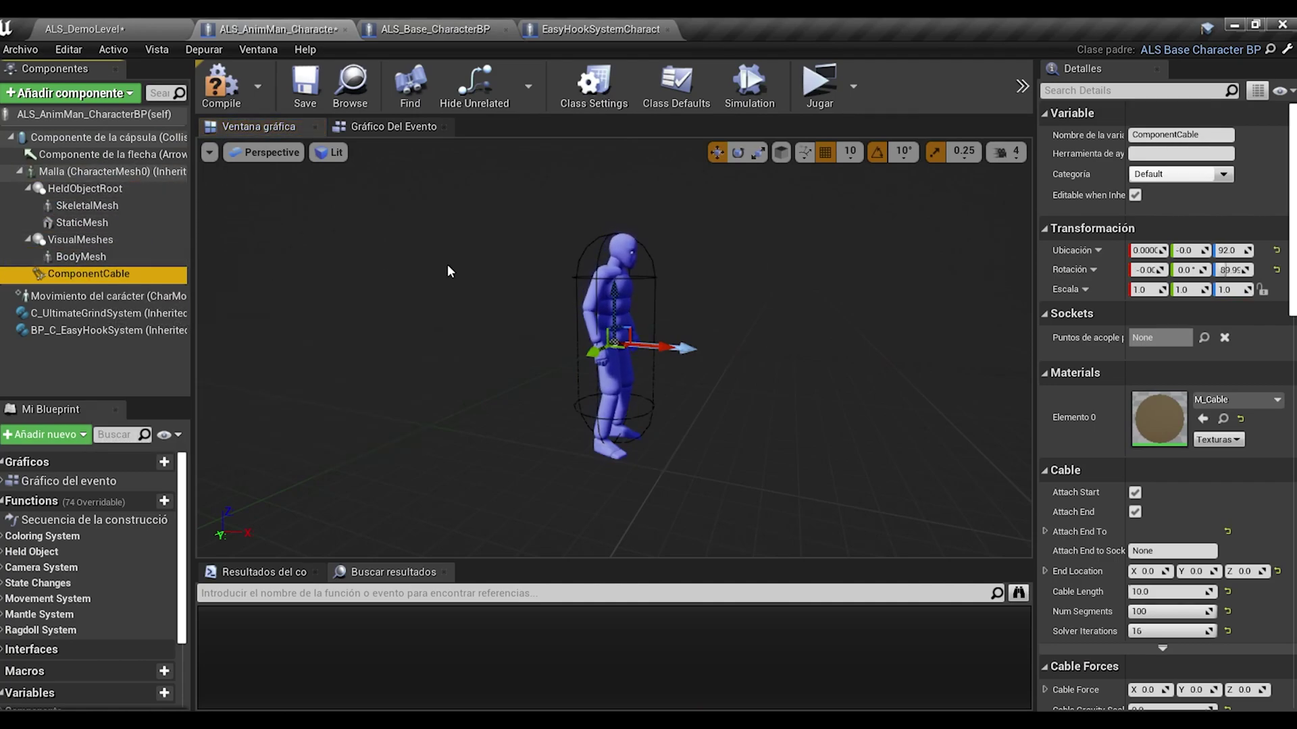
Attach ComponentCable to the hand_l bone as its parent socket.
click(1205, 339)
text(han)
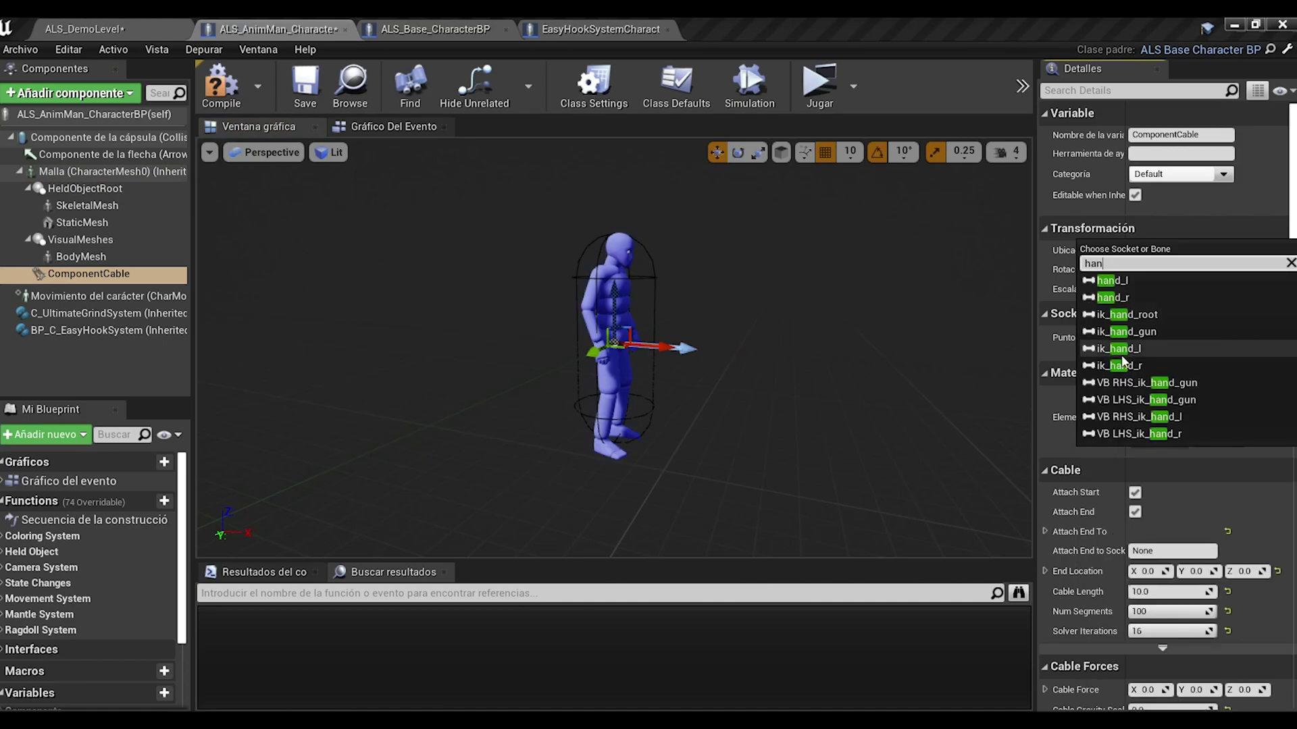
click(1114, 280)
Set ComponentCable's location and rotation to 0 on all axes, then compile and save the blueprint.
click(1148, 250)
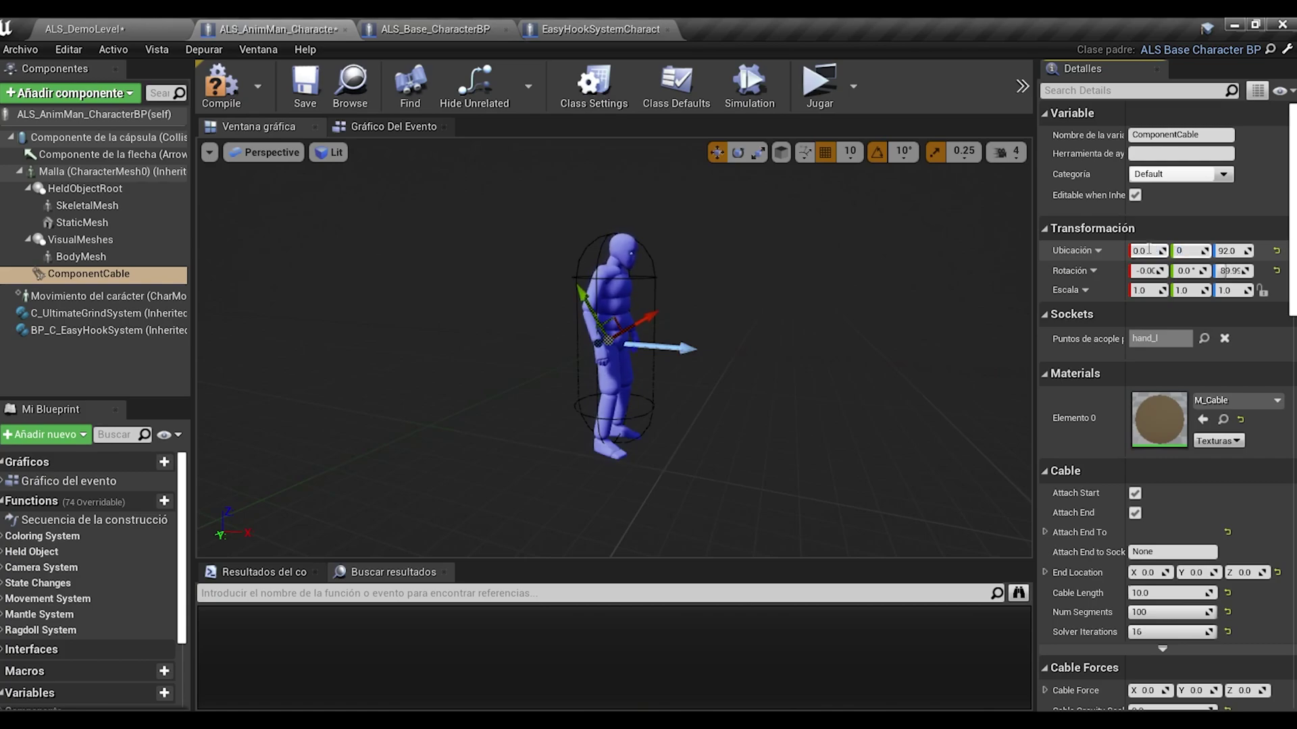
key(Return)
click(1154, 269)
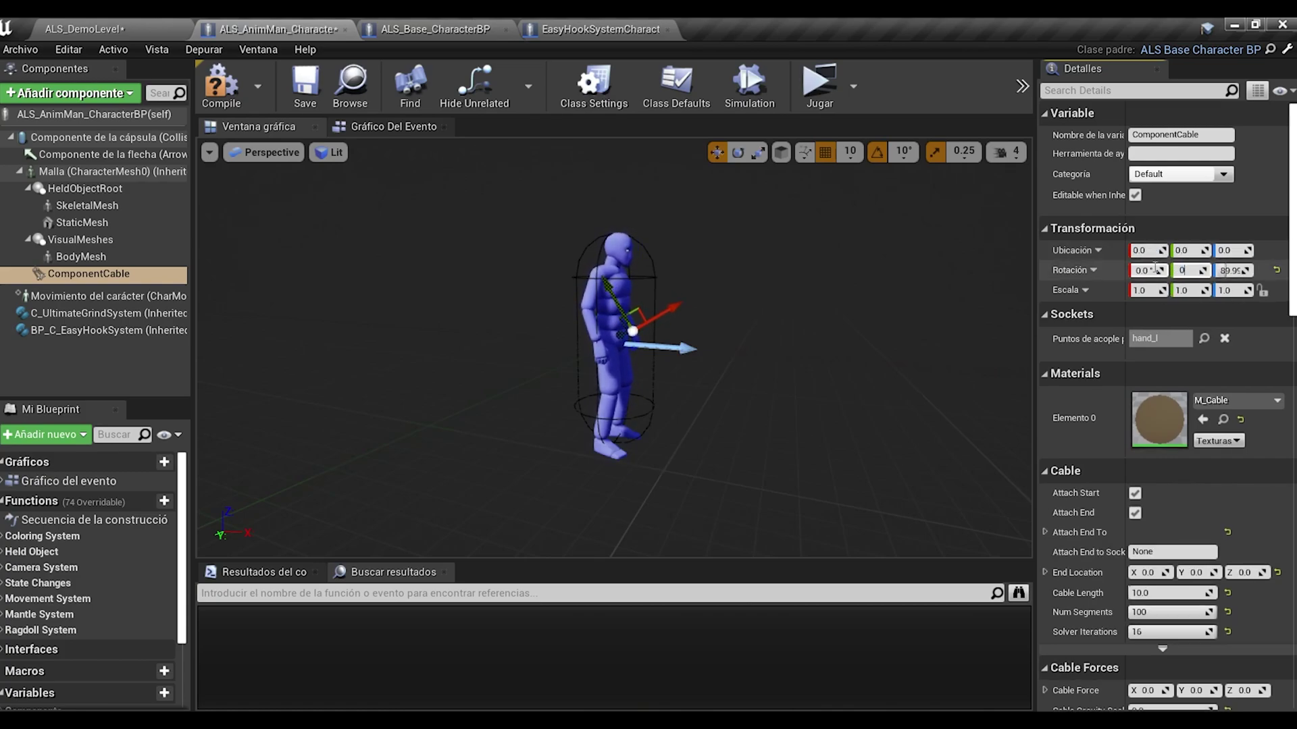
key(Return)
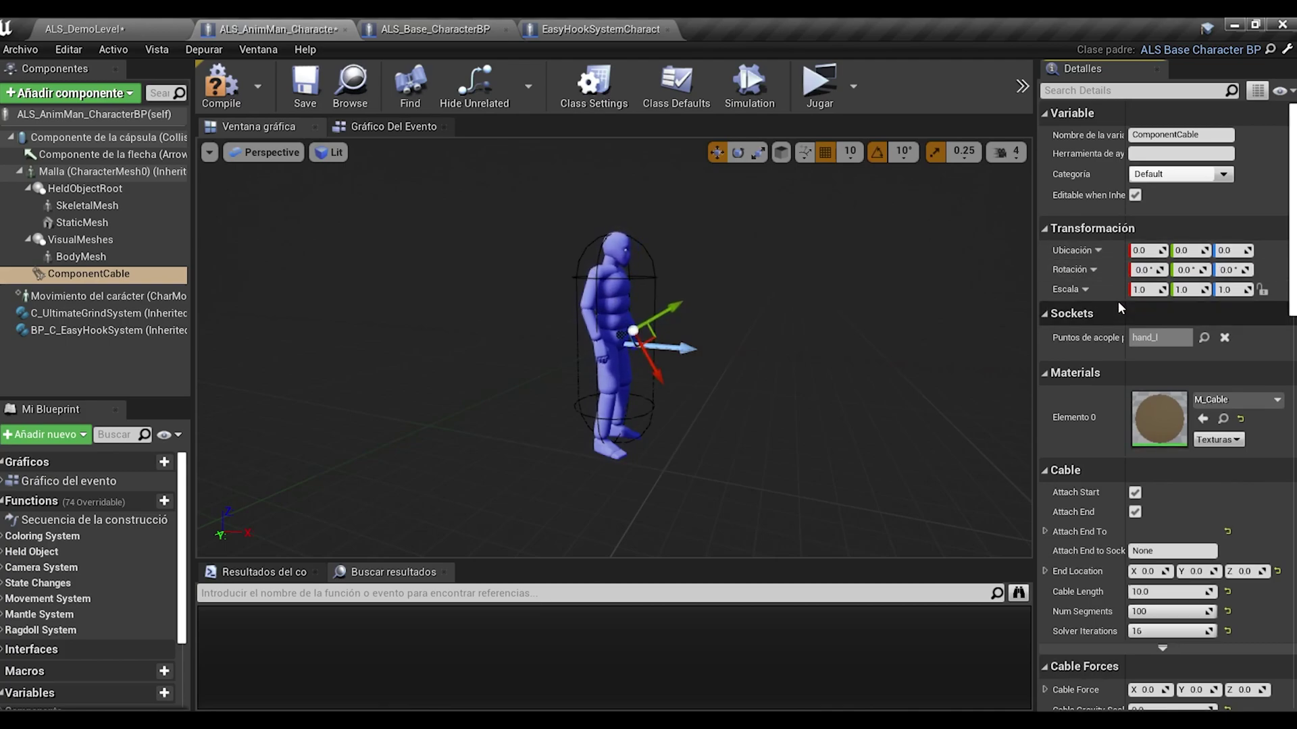
click(223, 87)
click(305, 85)
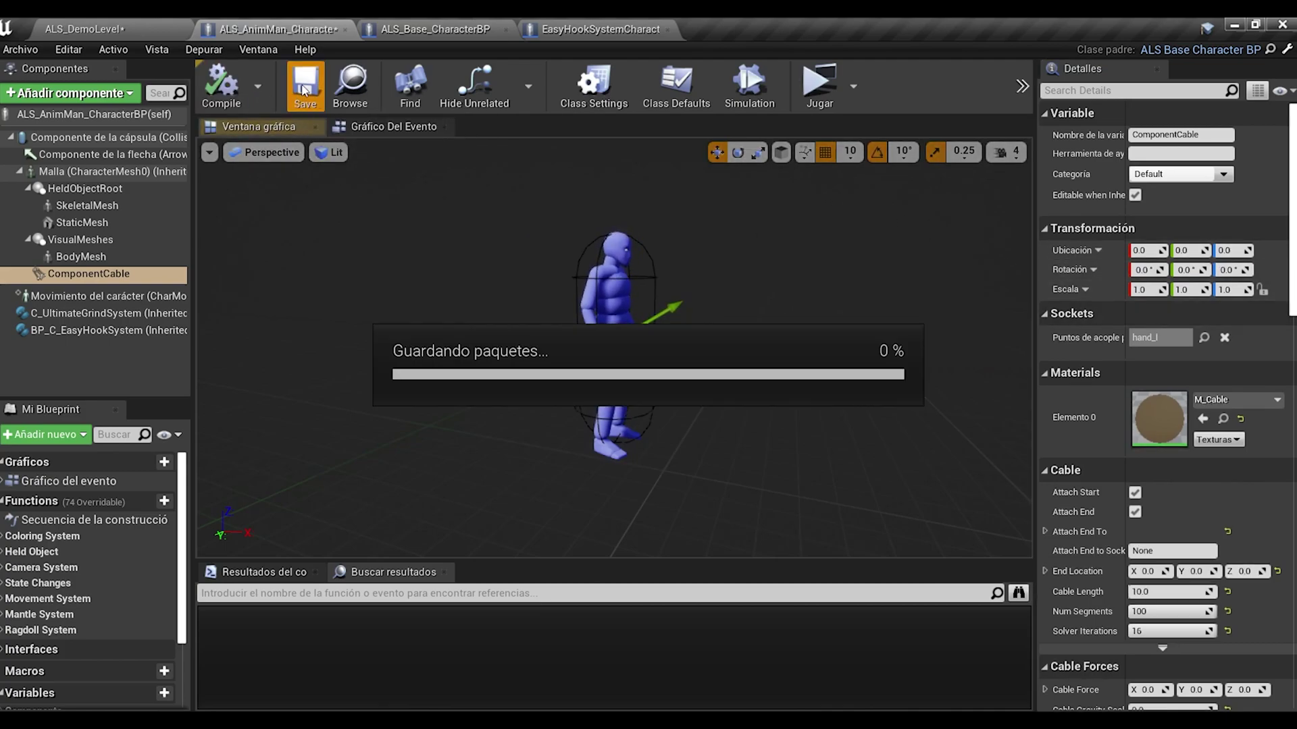
From EasyHookSystemCharacter's mesh, locate and open the BP_Anim_EasyHookSystem anim class, then open its skeleton.
click(579, 31)
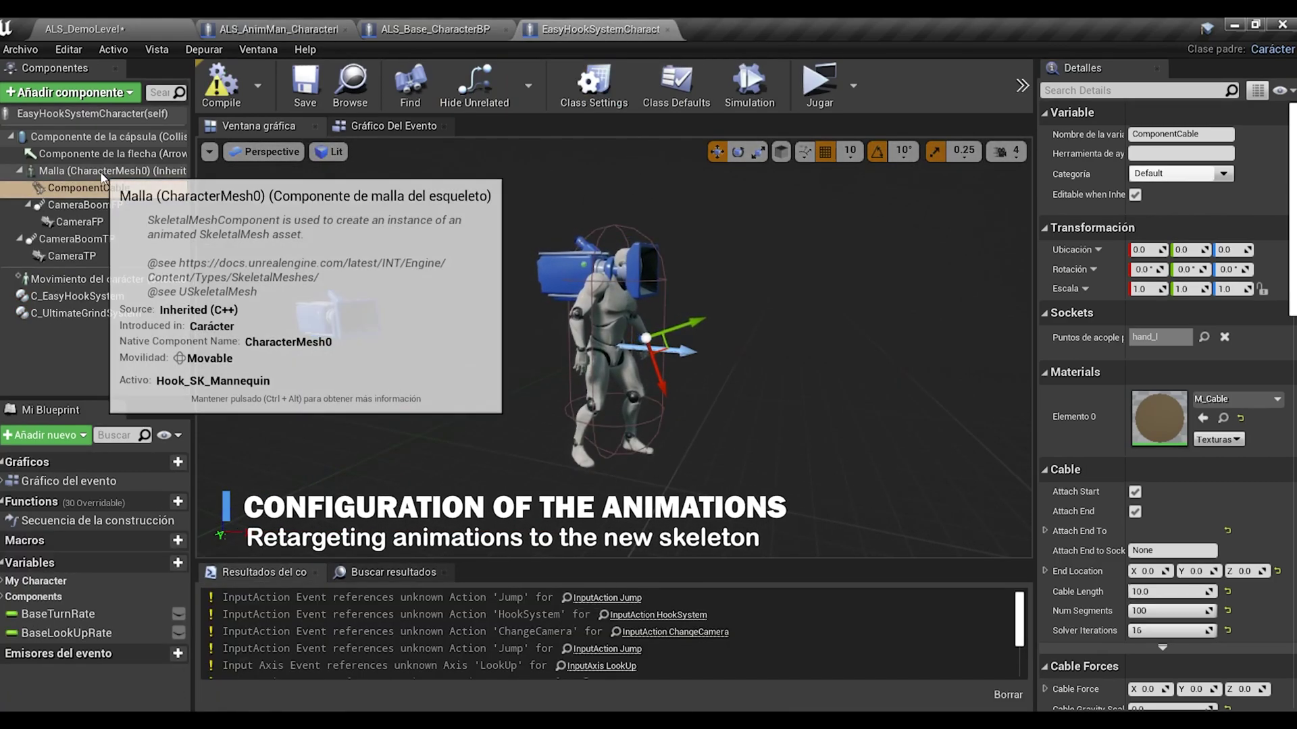
click(102, 173)
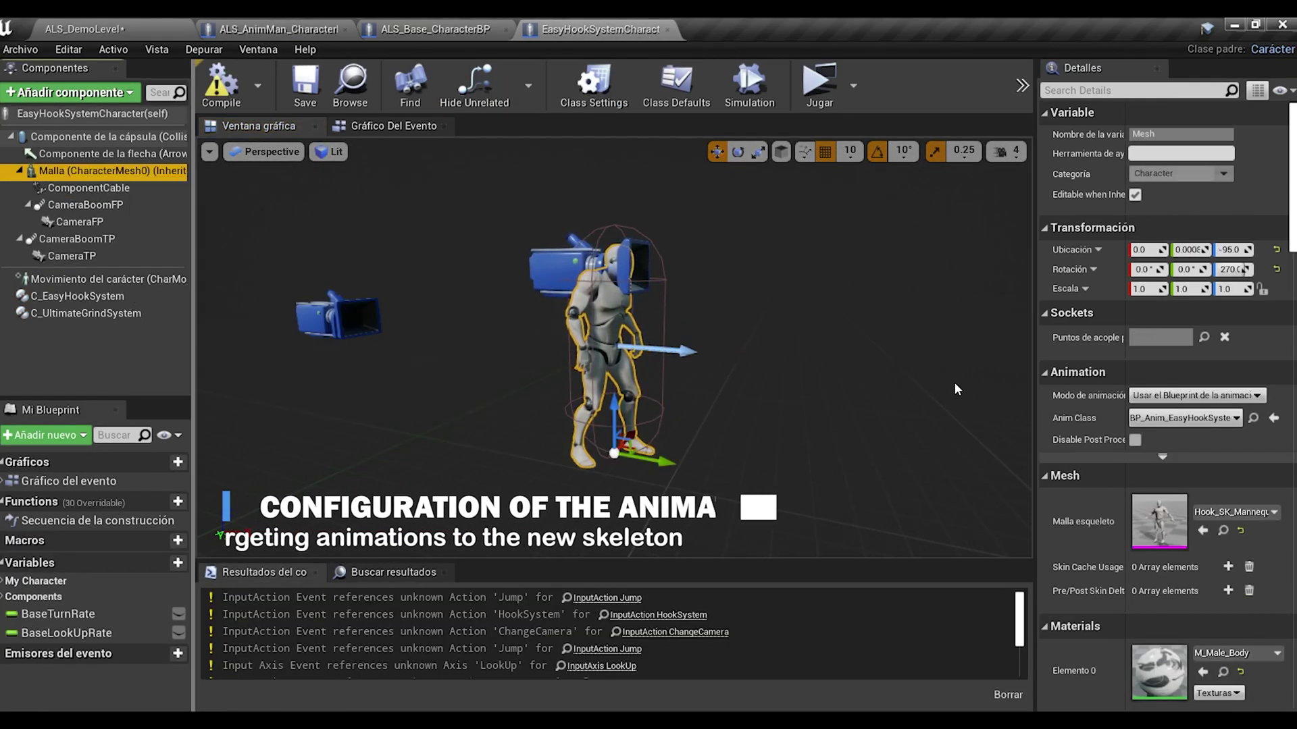
click(1253, 418)
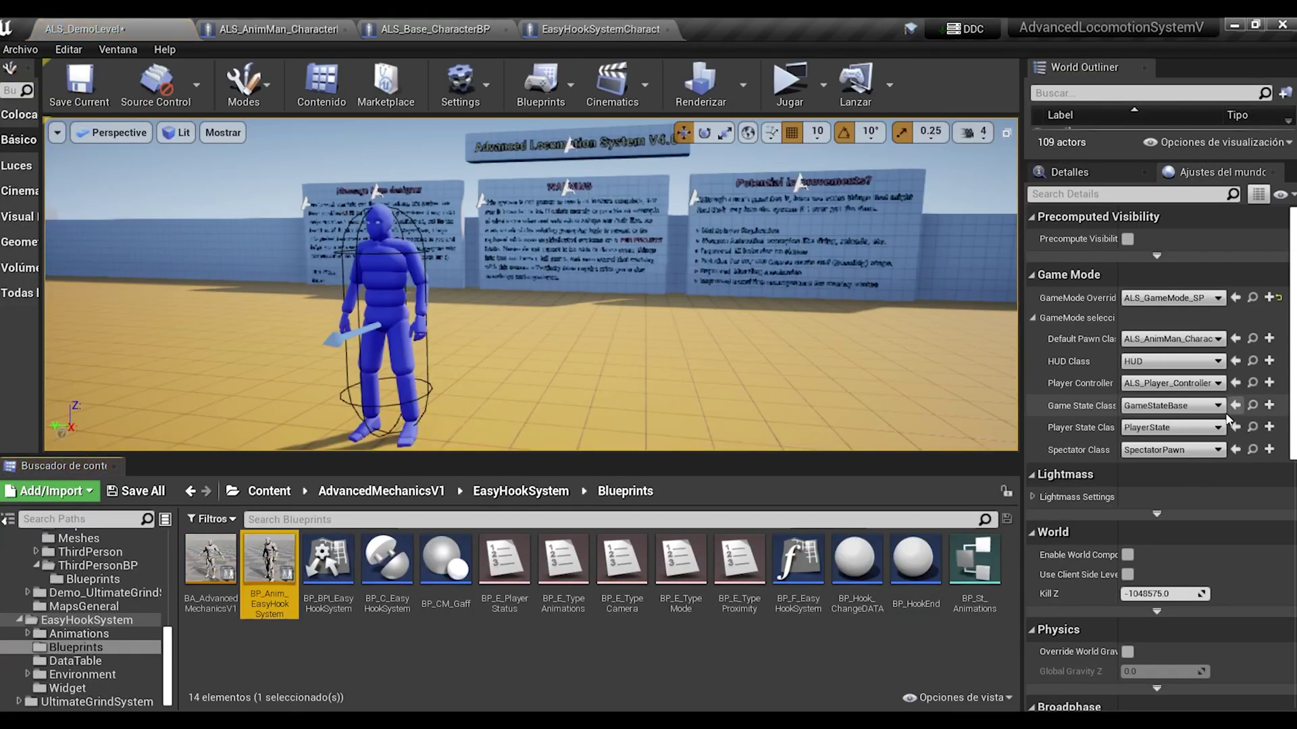
double_click(270, 558)
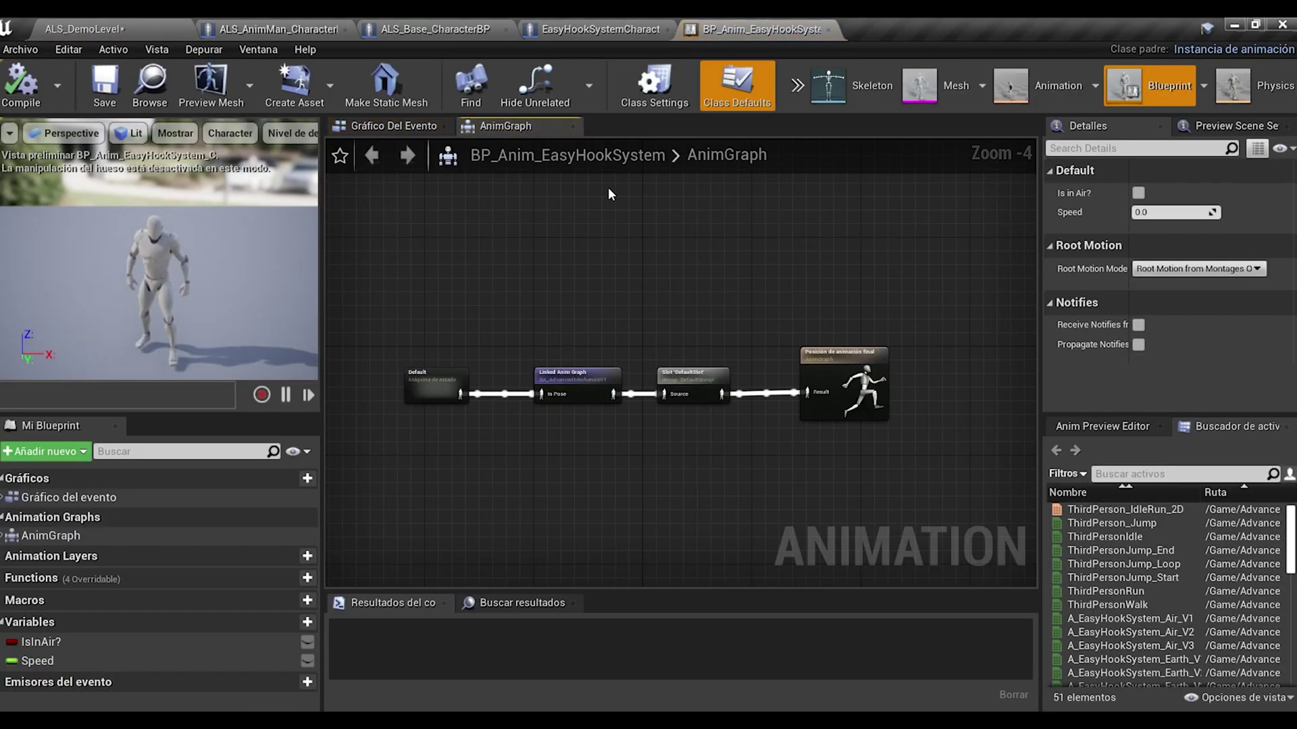
click(828, 82)
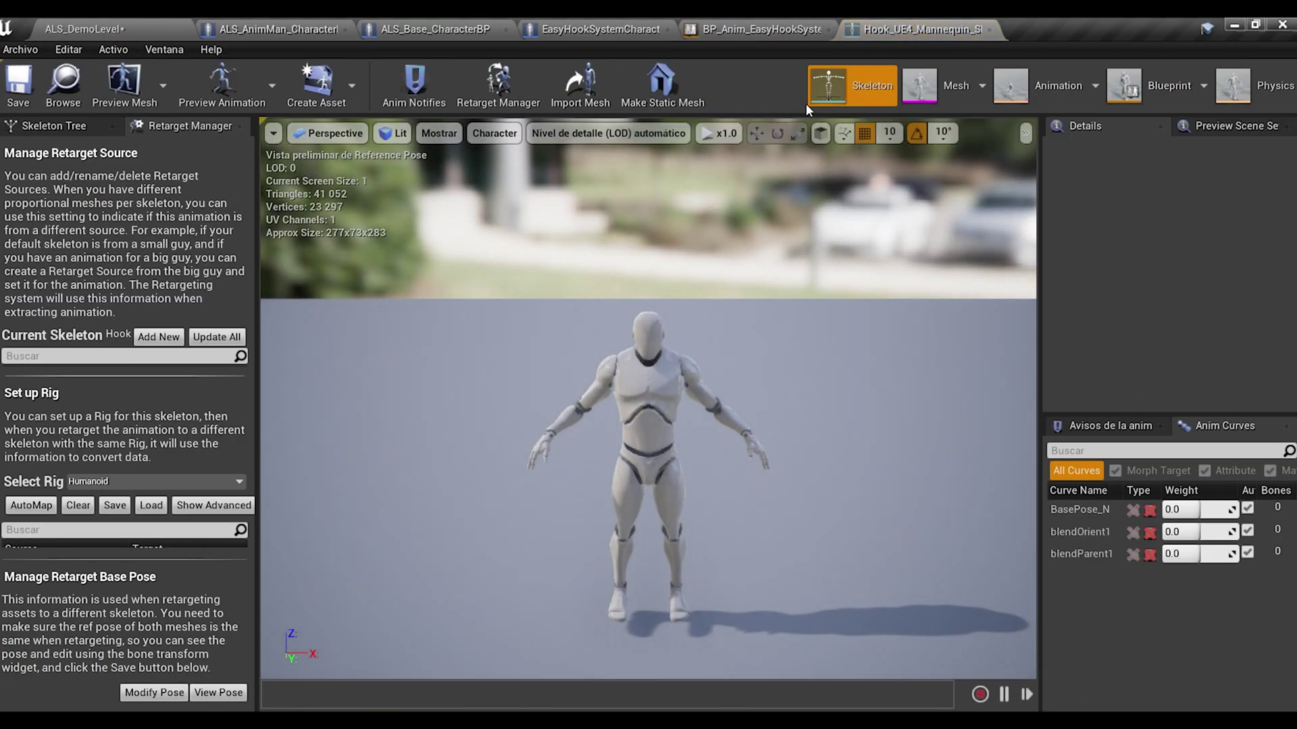
Locate the anim class used by ALS_AnimMan_CharacterBP's mesh and open ALS_Mannequin_Skeleton from the same folder.
click(249, 27)
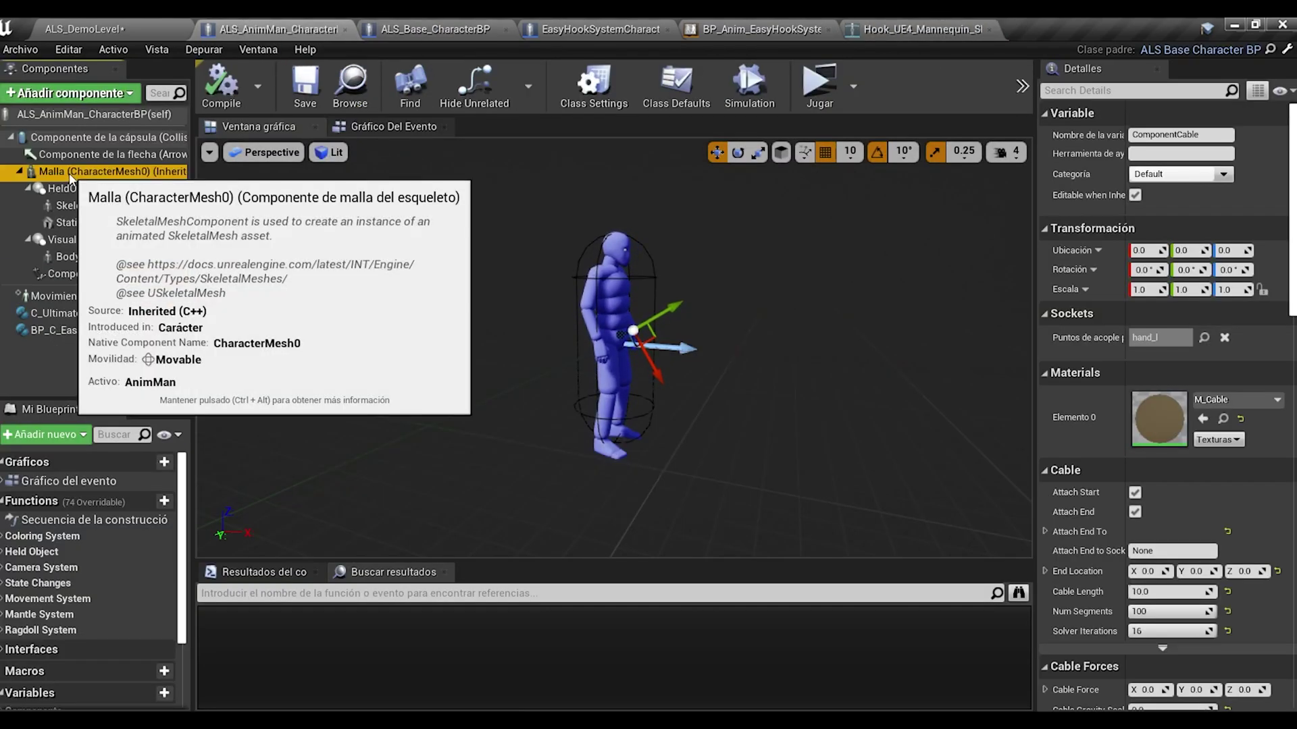
click(68, 171)
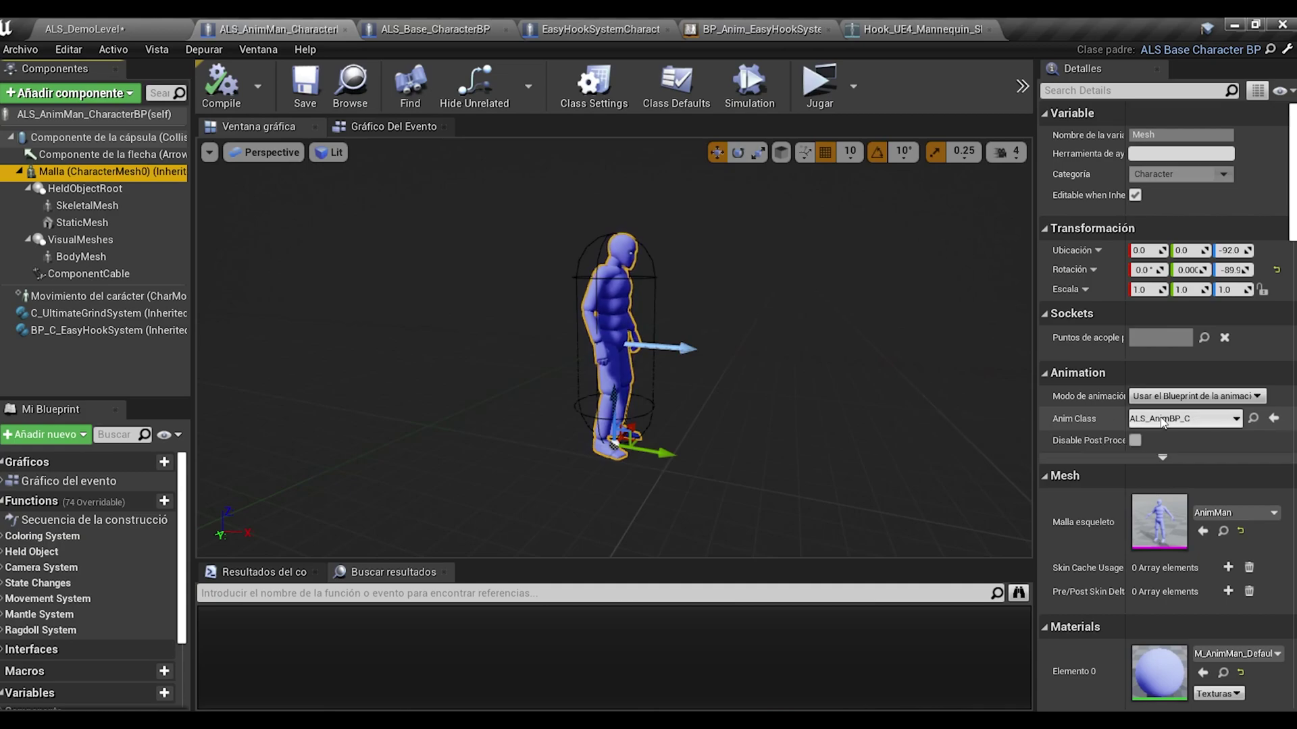
click(1254, 418)
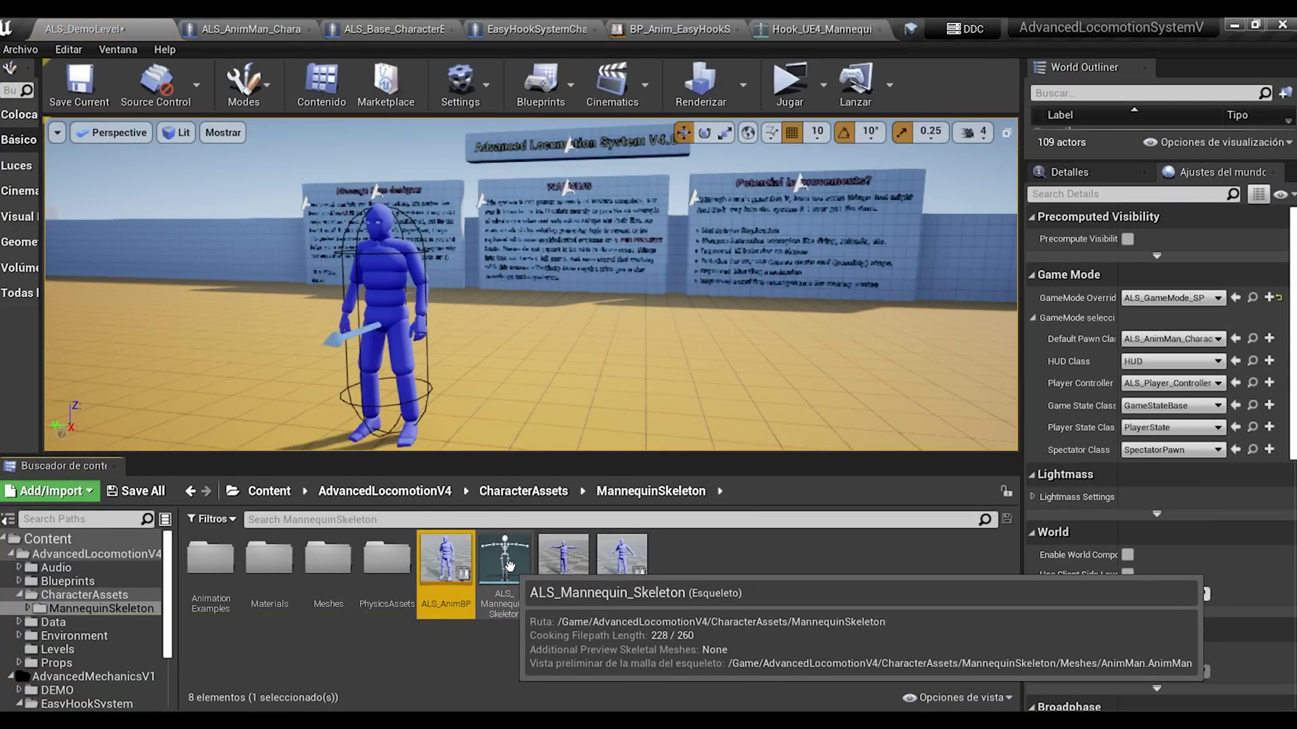
double_click(505, 568)
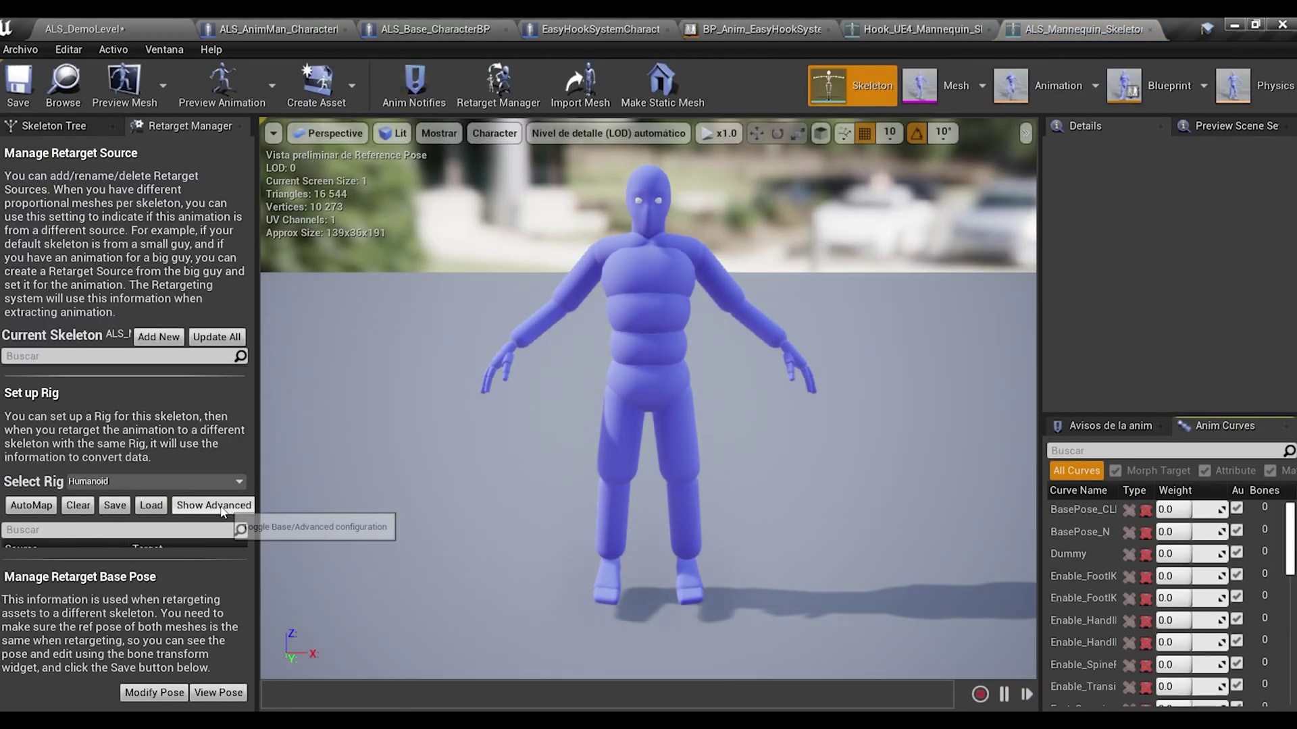
Assign the Humanoid rig to ALS_Mannequin_Skeleton and set its retarget base pose from the current pose.
click(205, 484)
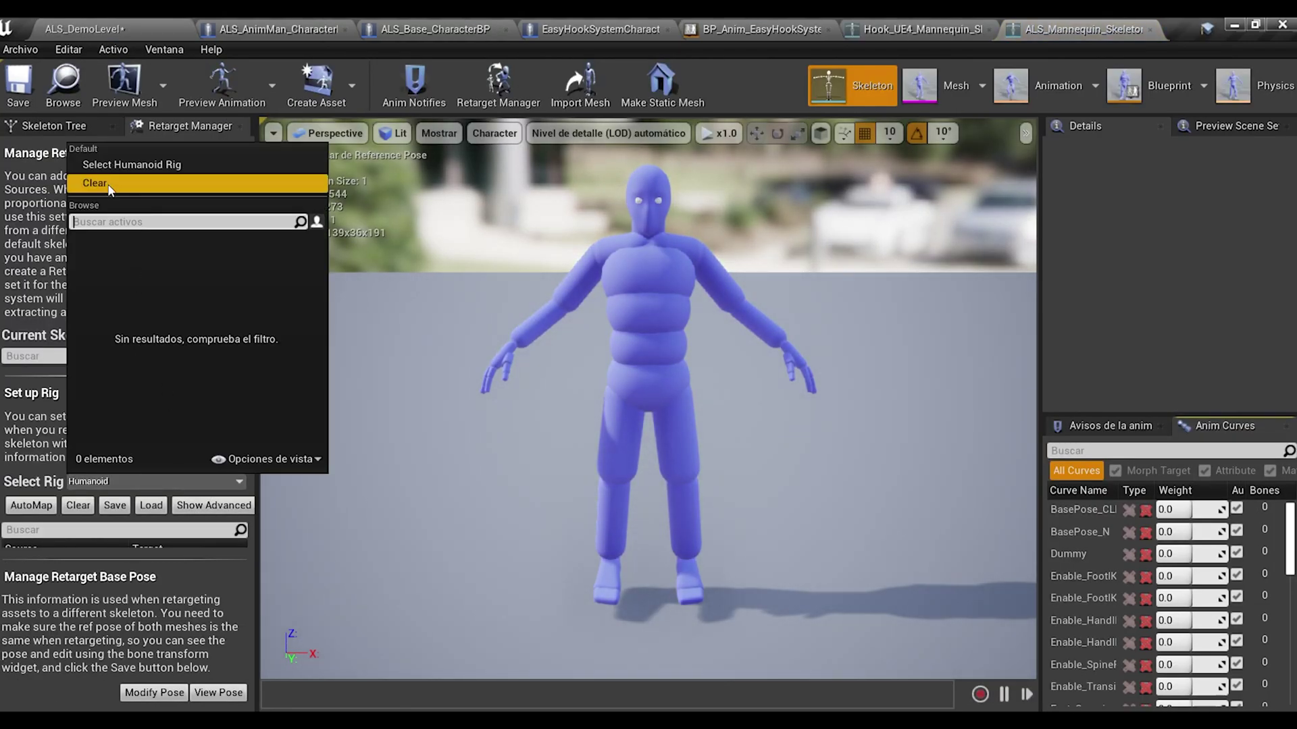
click(112, 167)
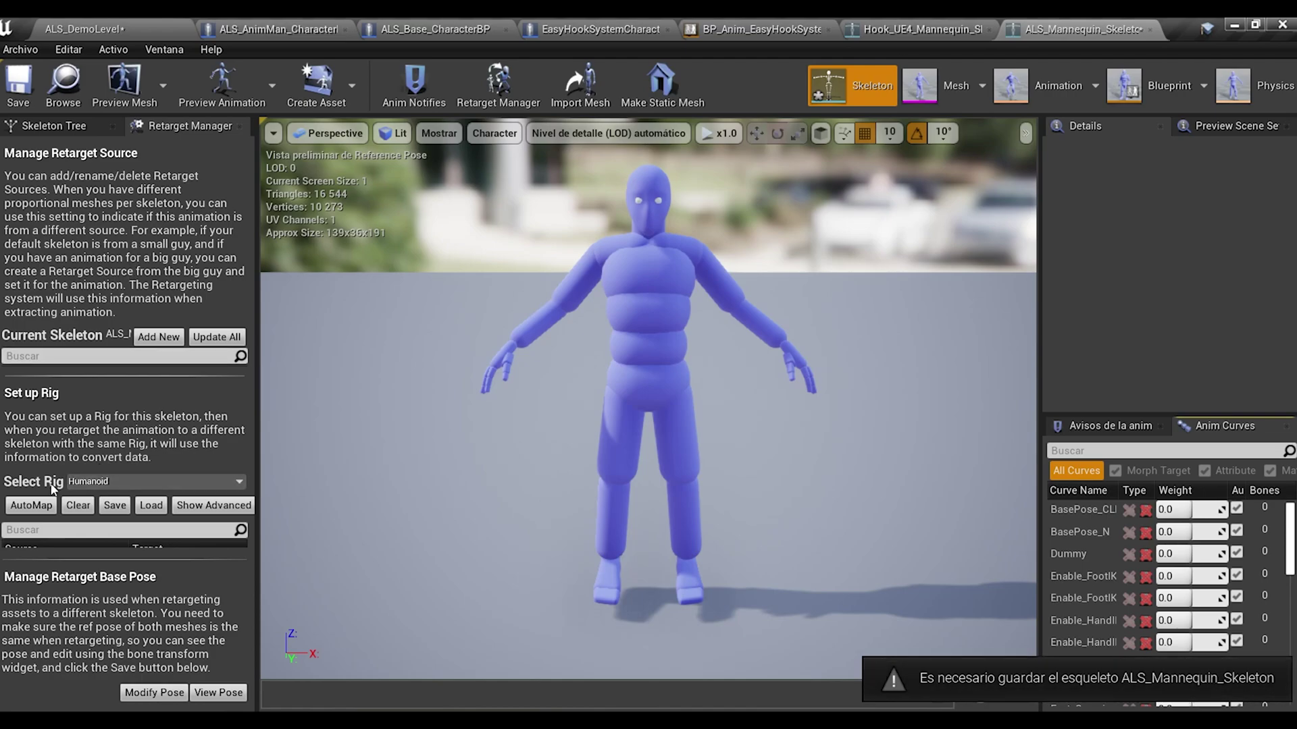
click(154, 692)
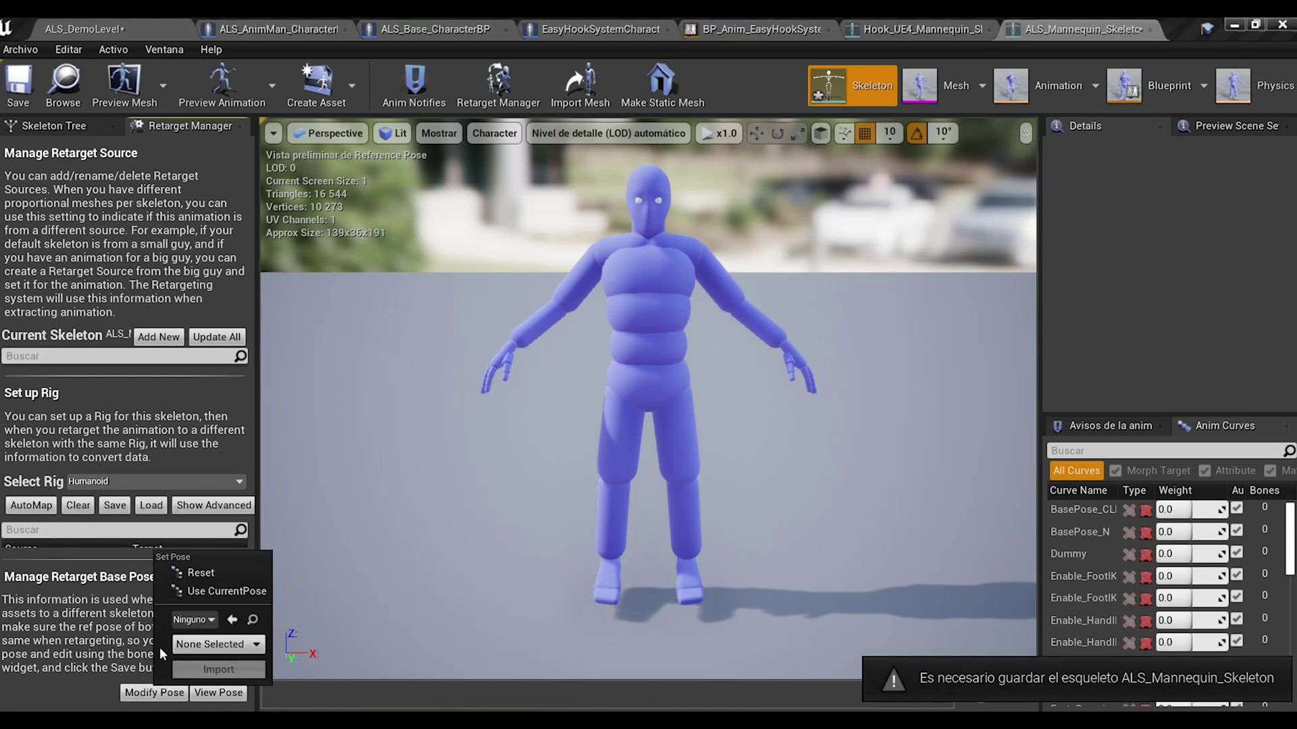
click(198, 592)
Assign the Humanoid rig to Hook_UE4_Mannequin_Skeleton as well.
key(ctrl+Tab)
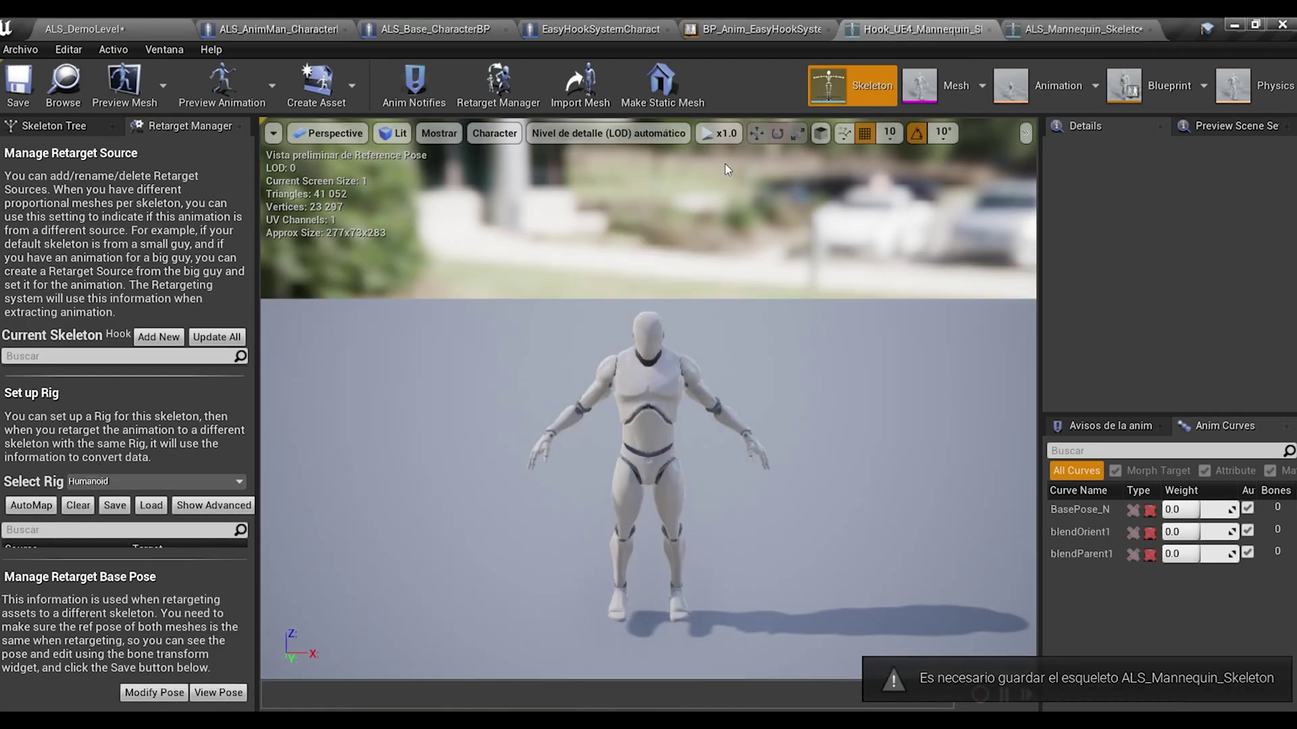
click(108, 481)
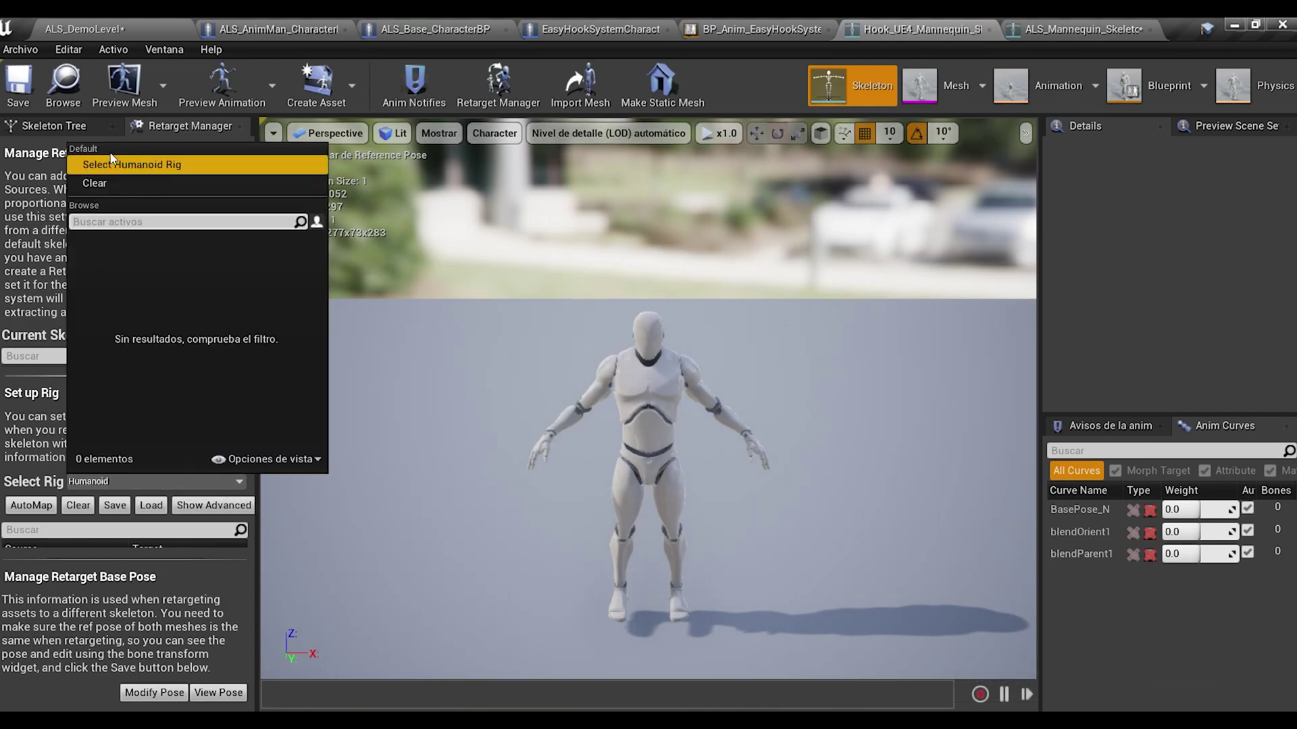
click(297, 164)
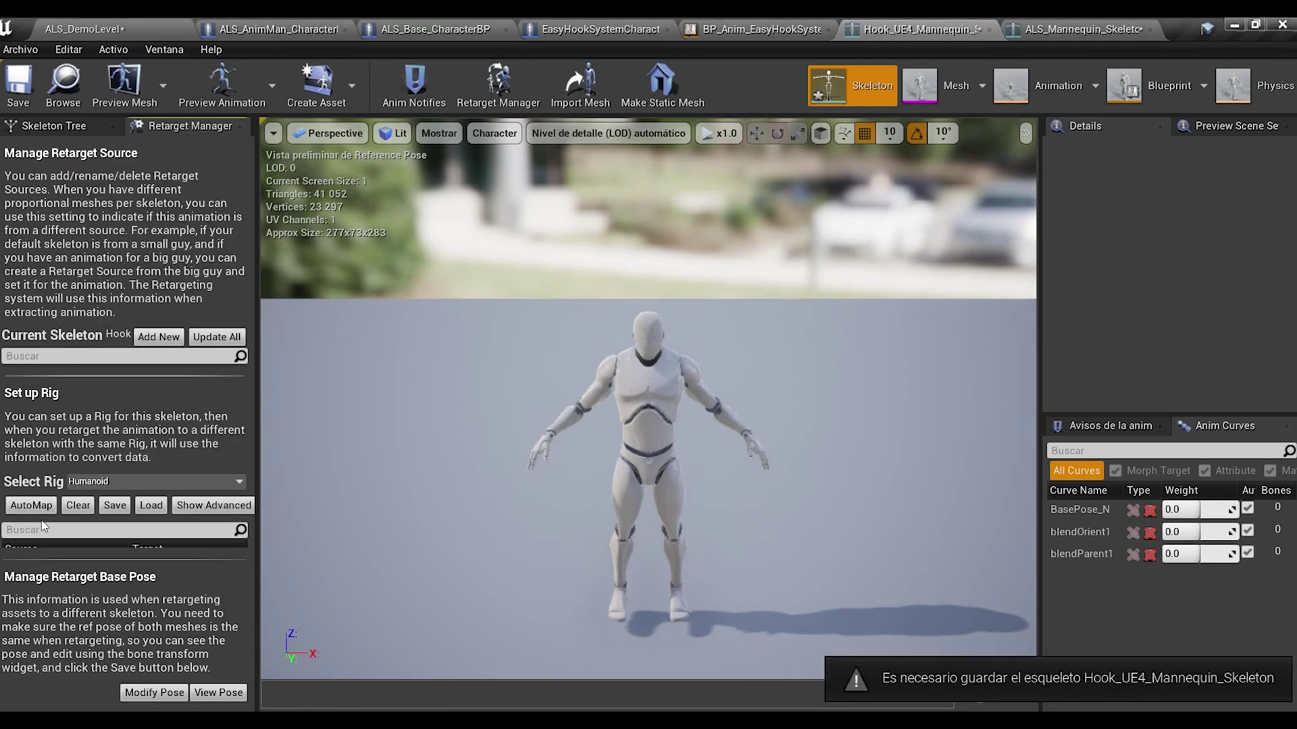
Save all modified assets and close both skeleton editors.
click(74, 20)
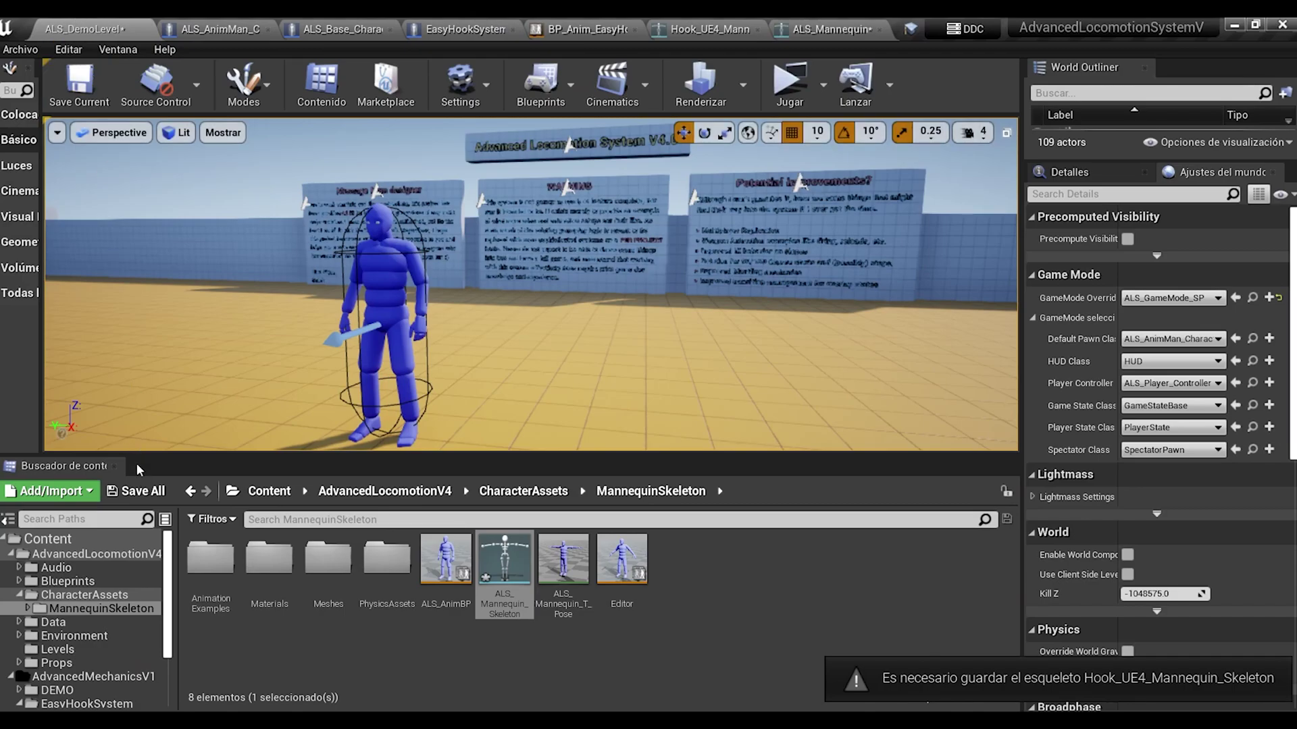
click(137, 490)
click(754, 530)
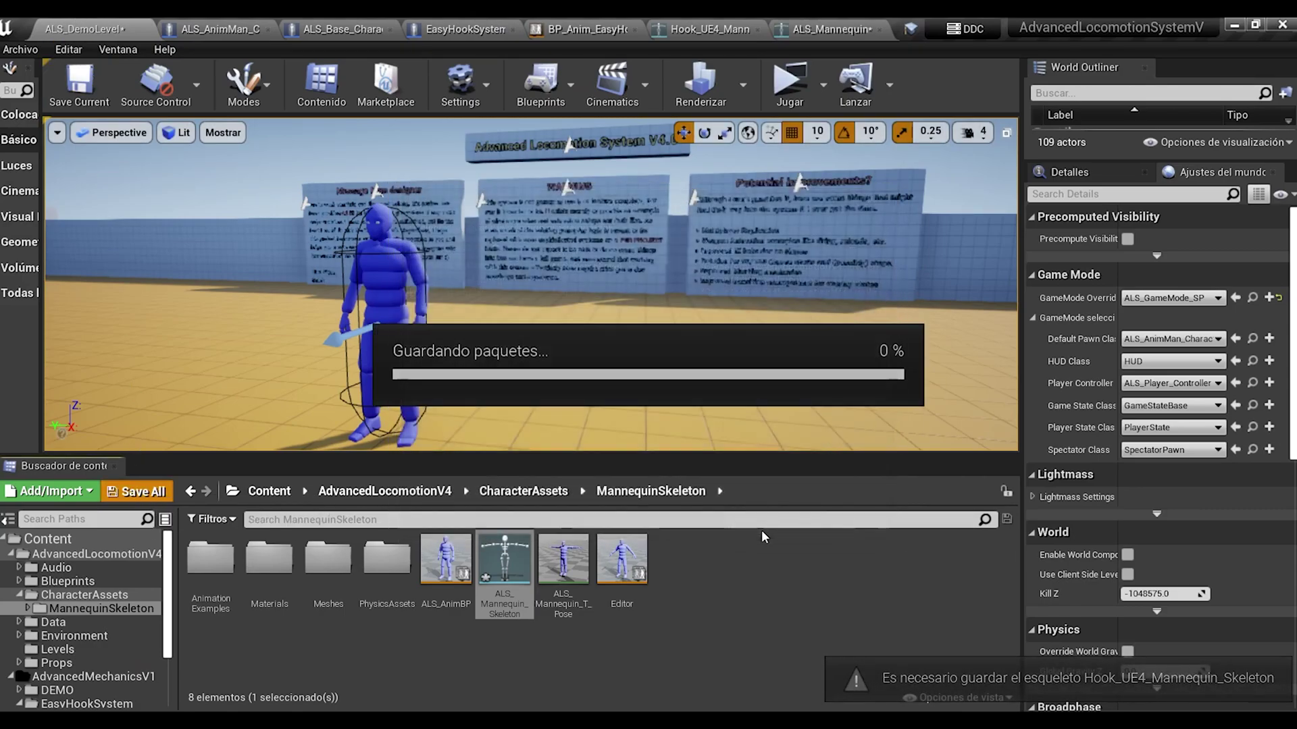
click(879, 29)
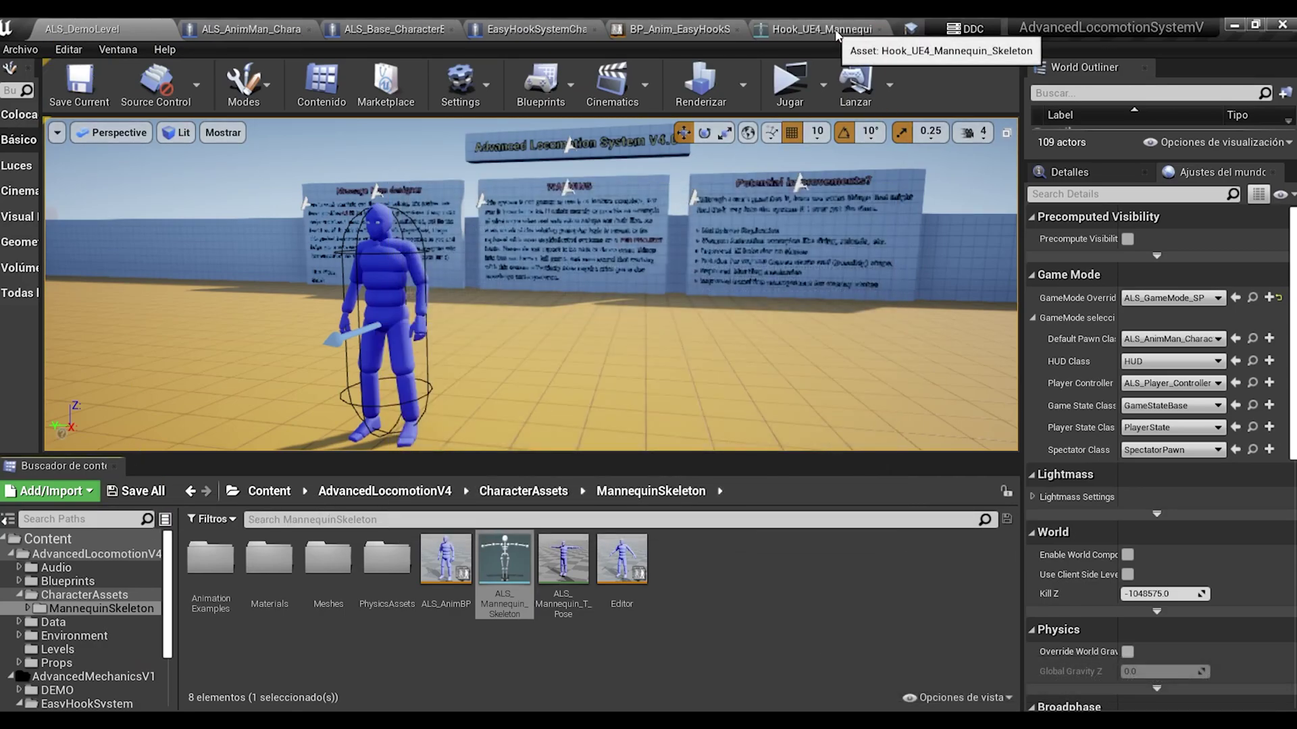
click(876, 31)
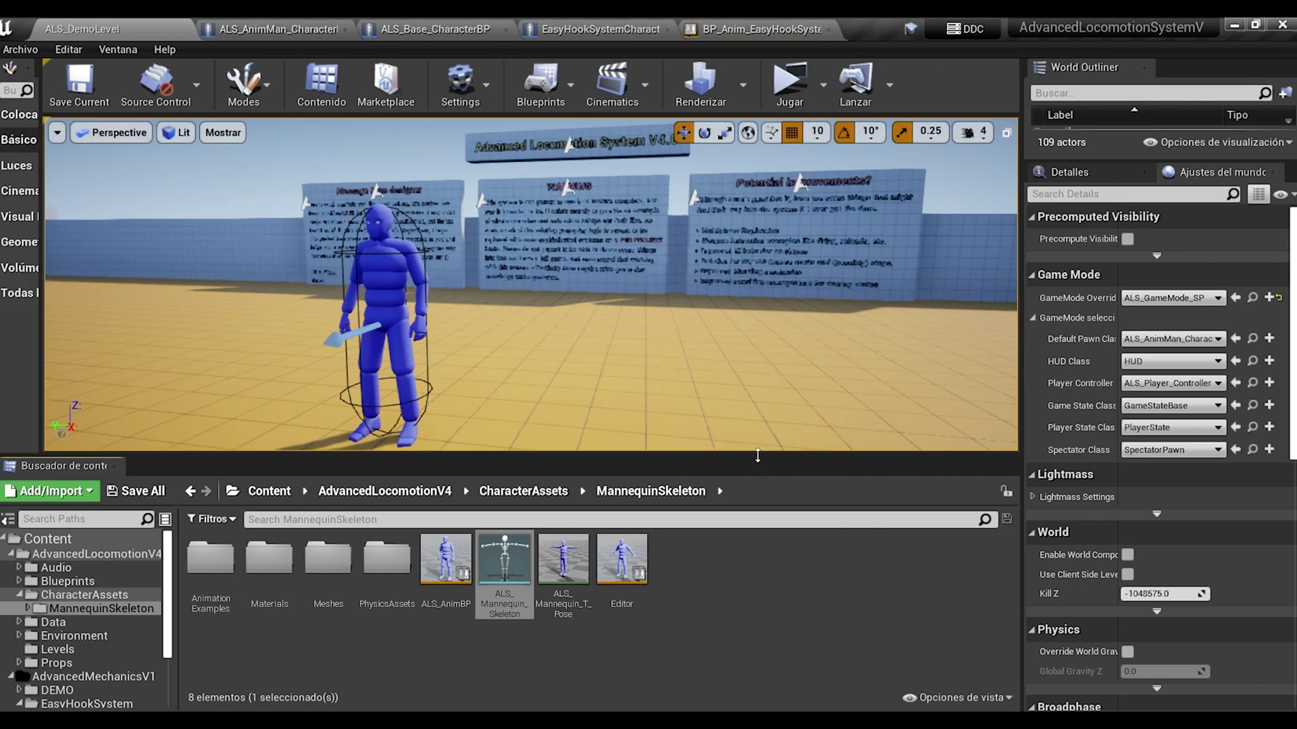
In AdvancedMechanicsV1/EasyHookSystem/Blueprints, duplicate BA_AdvancedMechanicsV1 and retarget the copy with its referenced assets to ALS_Mannequin_Skeleton.
click(269, 491)
double_click(270, 559)
double_click(270, 559)
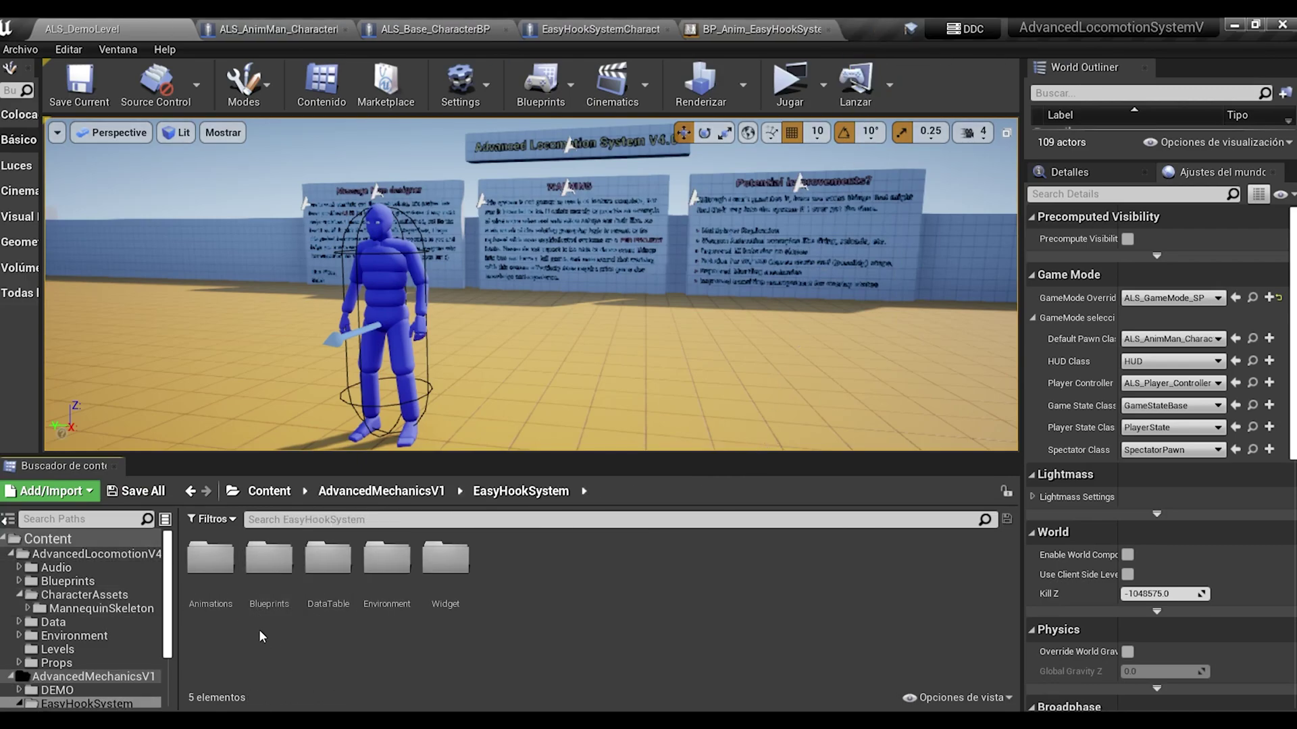
double_click(267, 562)
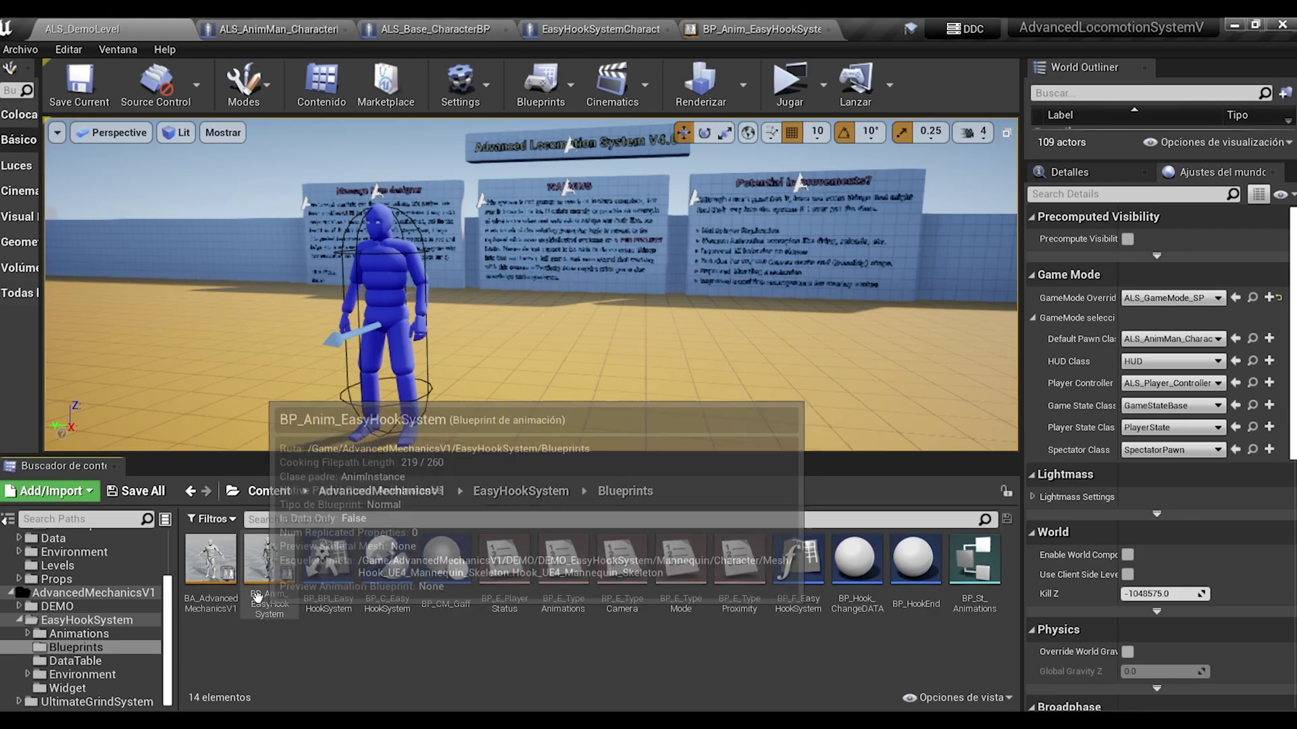
click(210, 565)
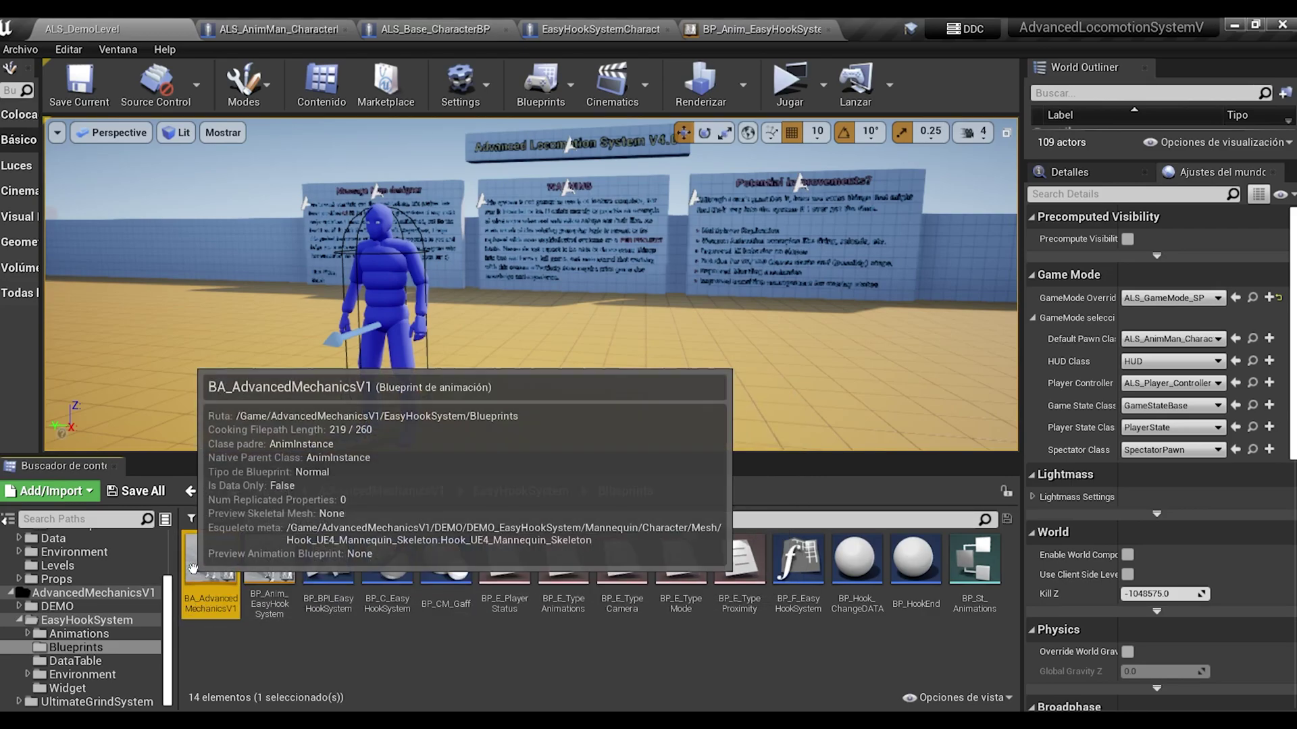
right_click(208, 557)
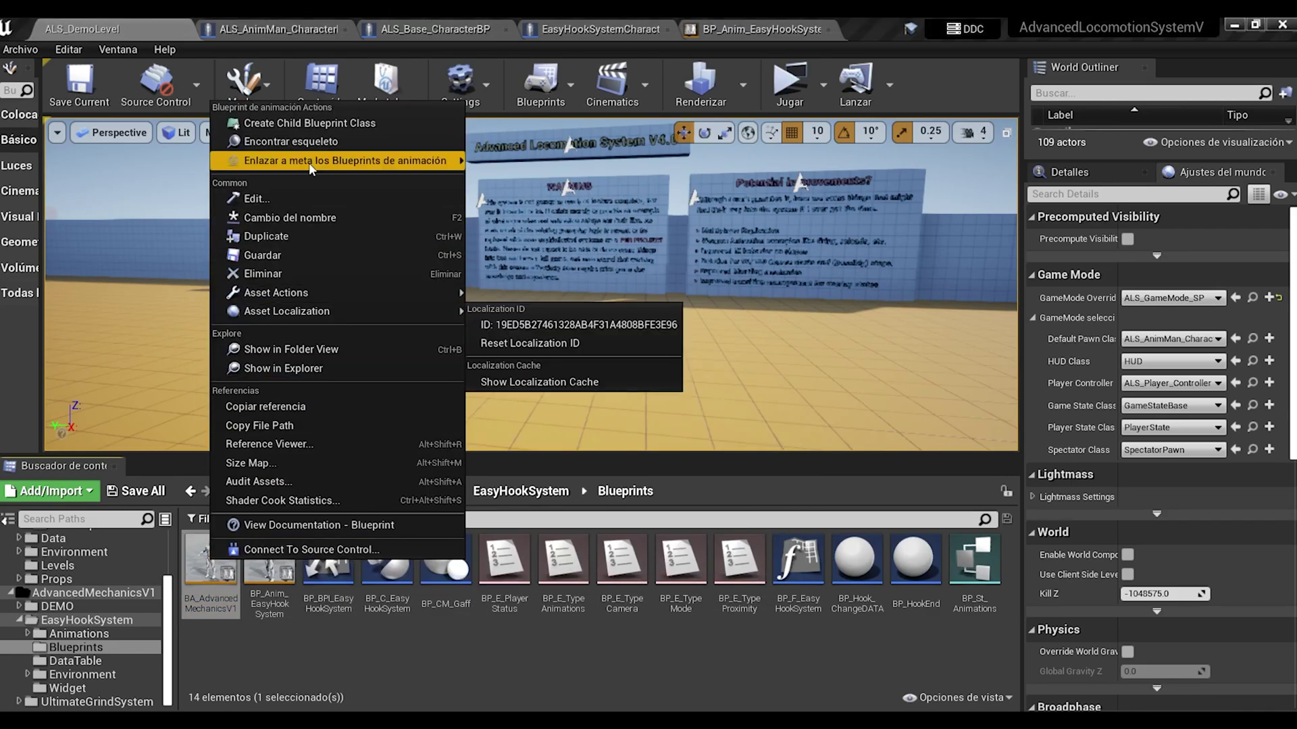
mouse_move(310, 162)
click(530, 181)
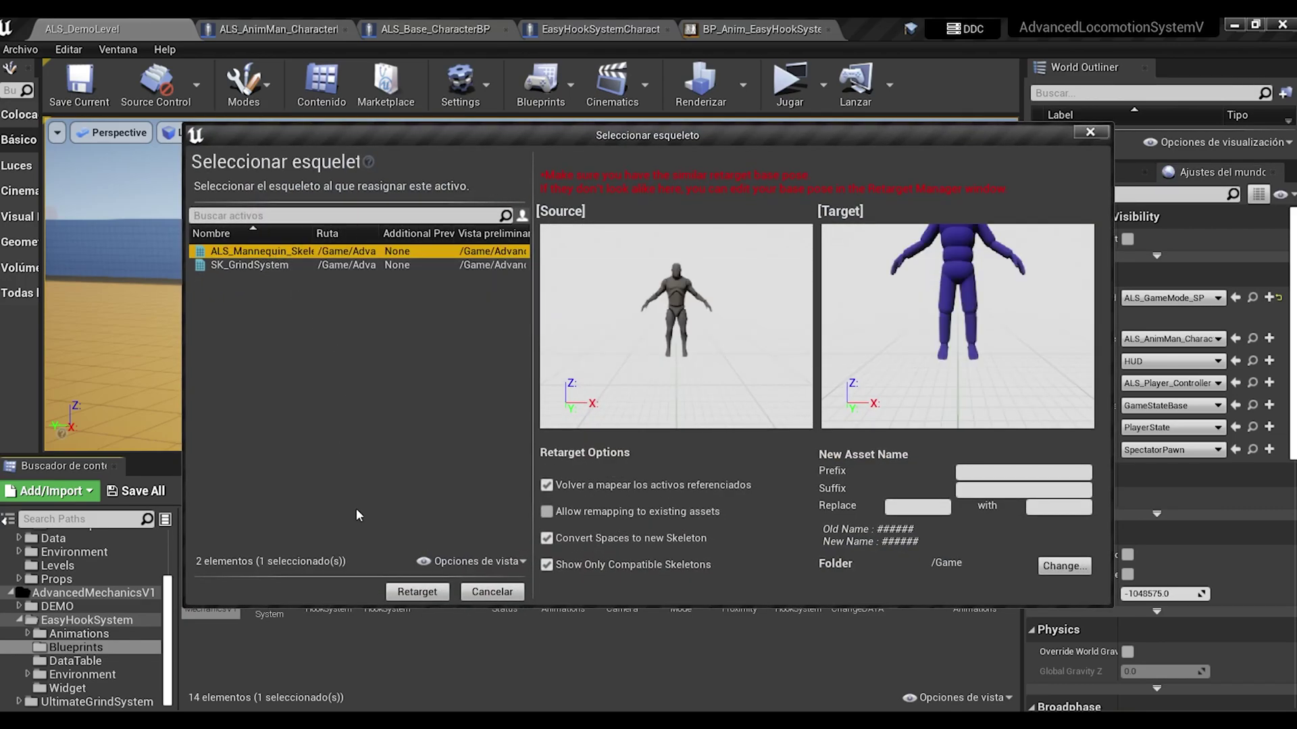
click(435, 593)
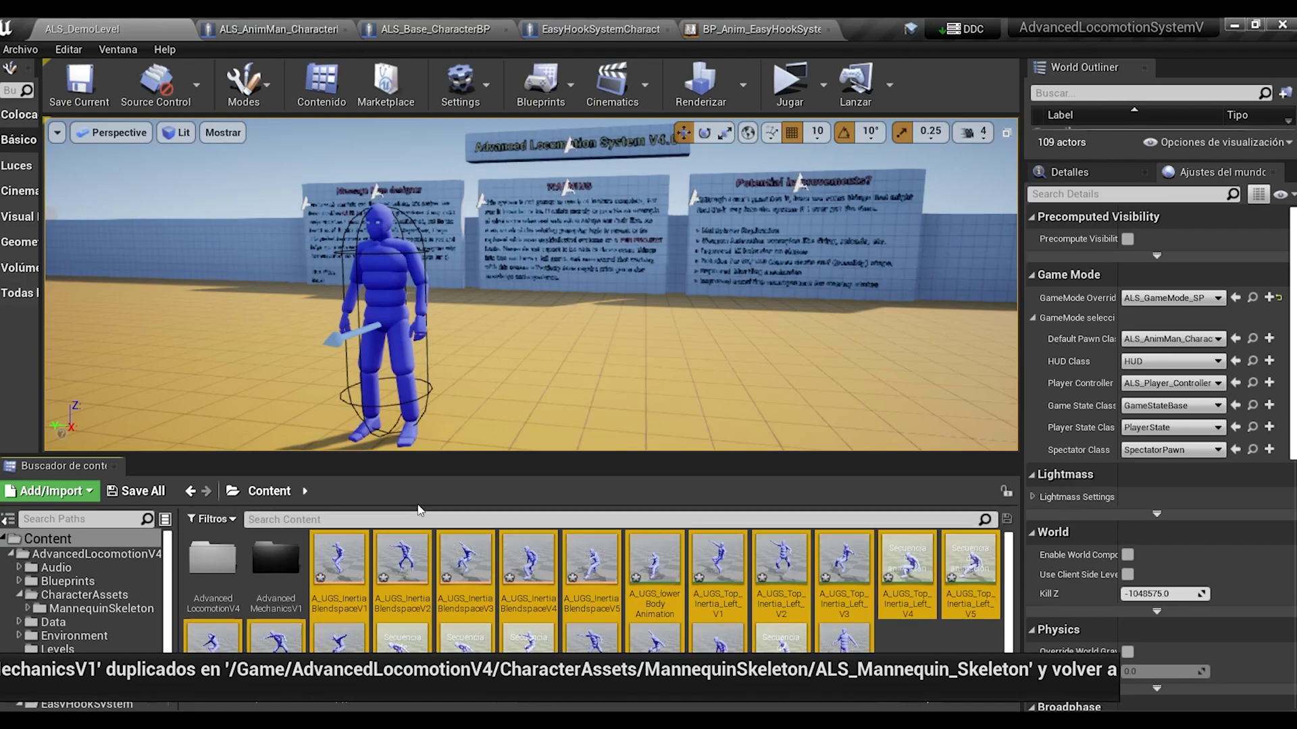
Save all the retargeted assets in the Content folder and select the new BA_AdvancedMechanicsV1.
drag(362, 458, 363, 378)
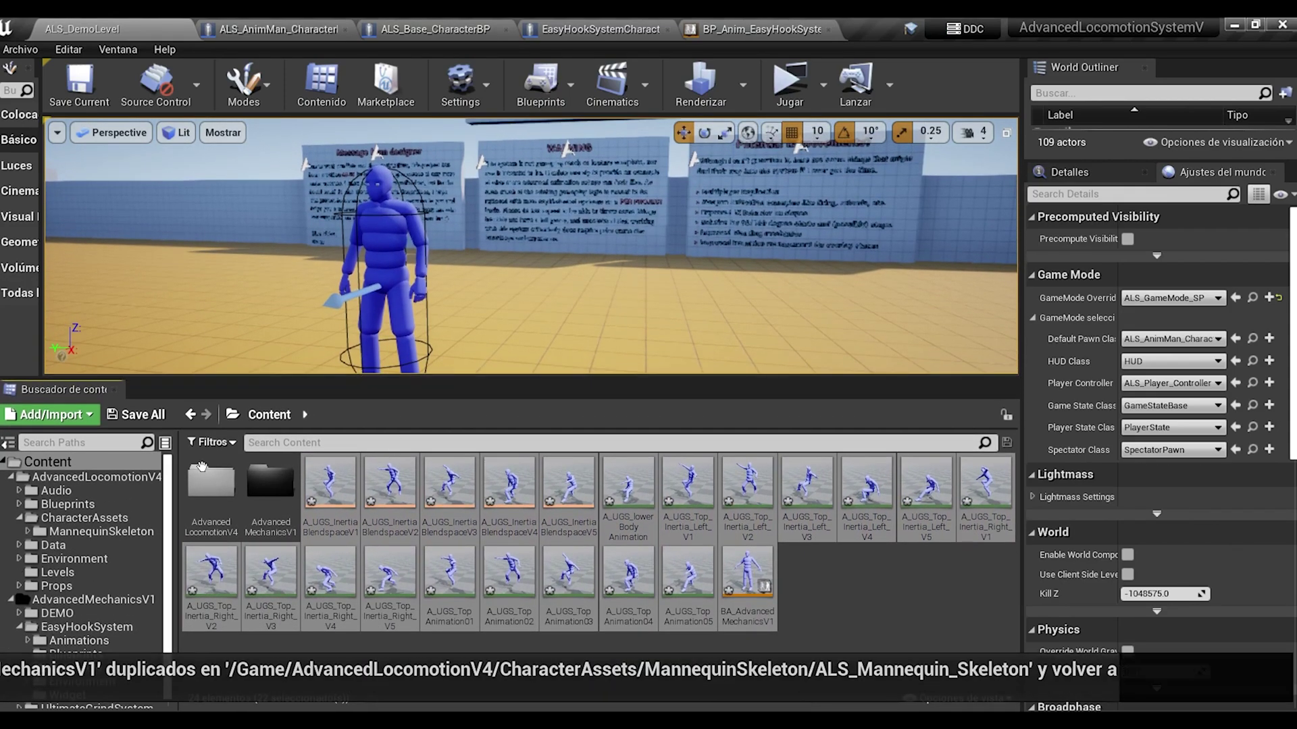
click(135, 414)
click(761, 530)
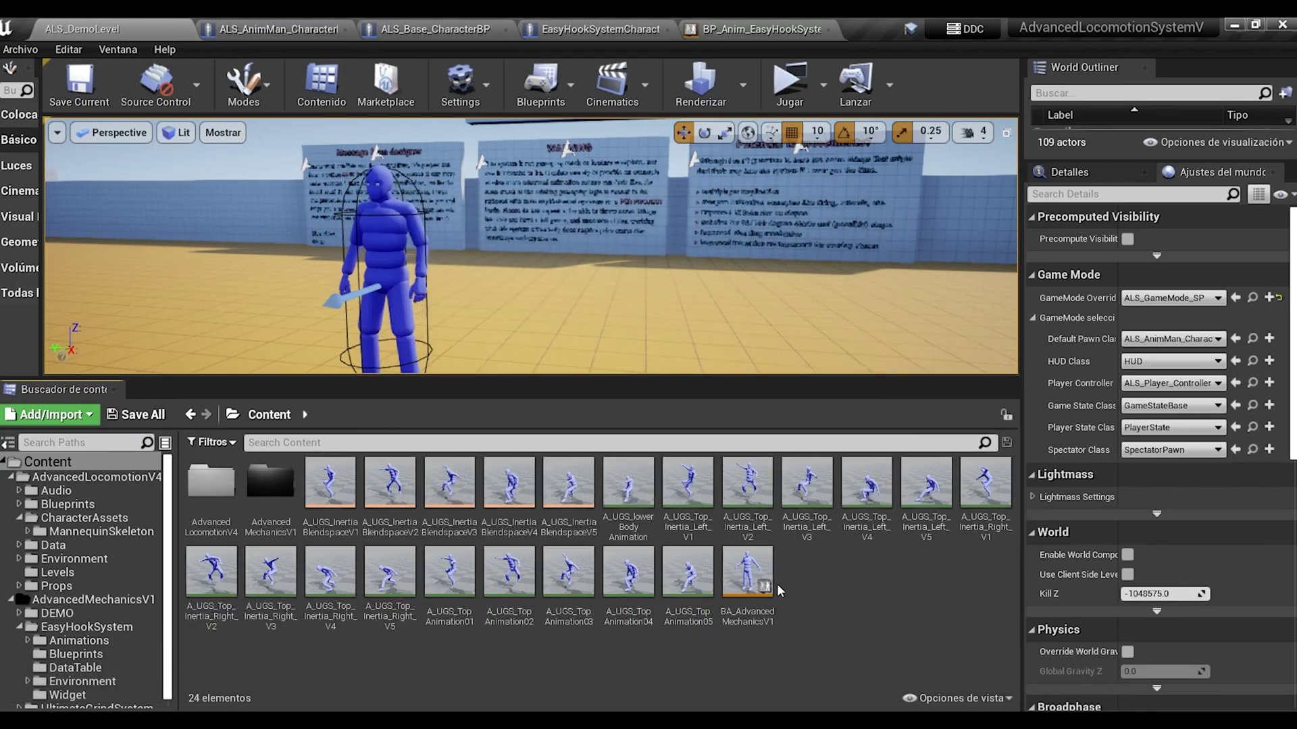
click(748, 574)
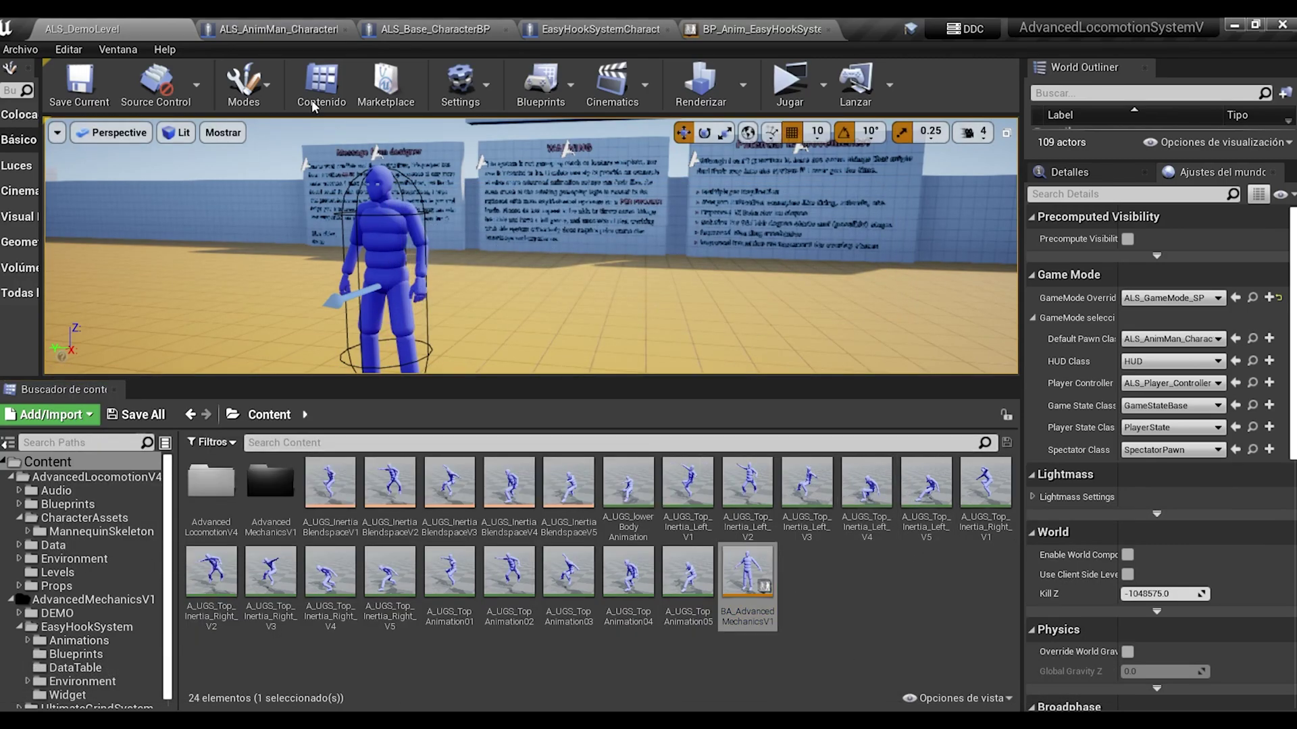
From ALS_AnimMan_CharacterBP's mesh, locate and open the ALS_AnimBP anim class and select its AnimGraph.
click(284, 32)
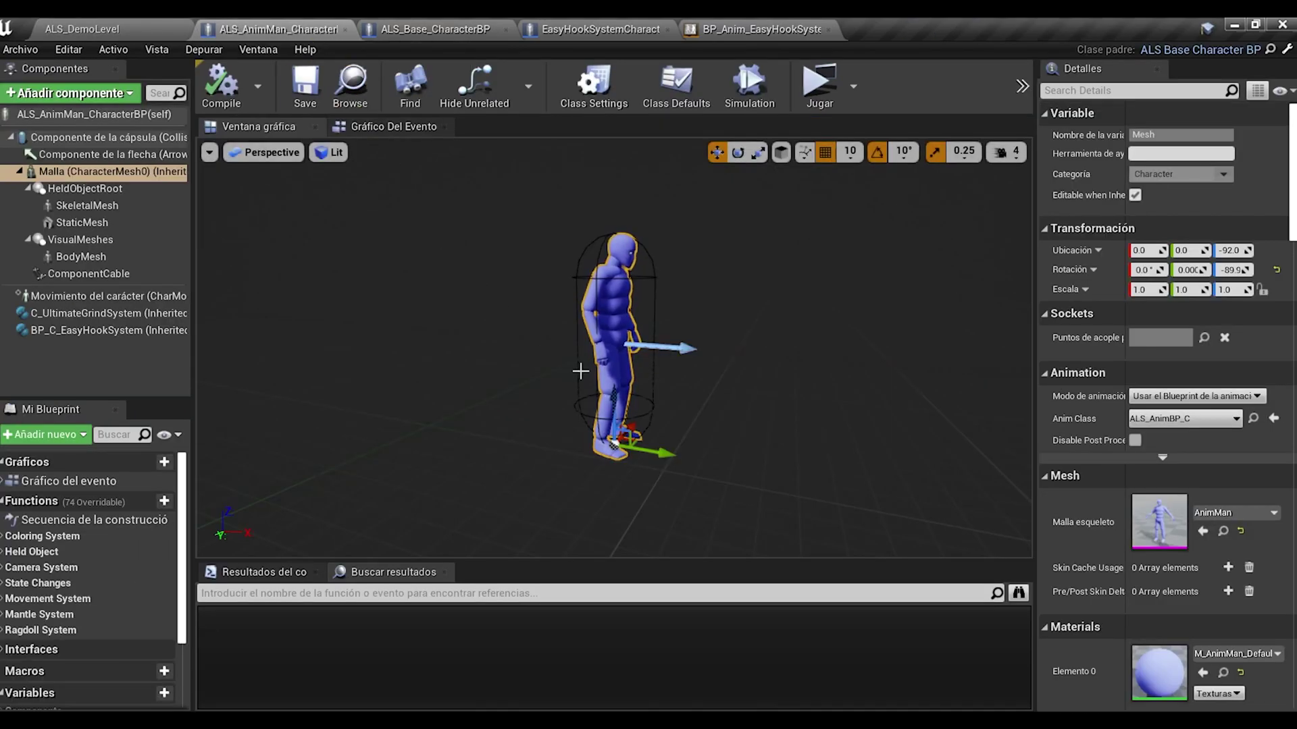
click(1252, 419)
double_click(446, 488)
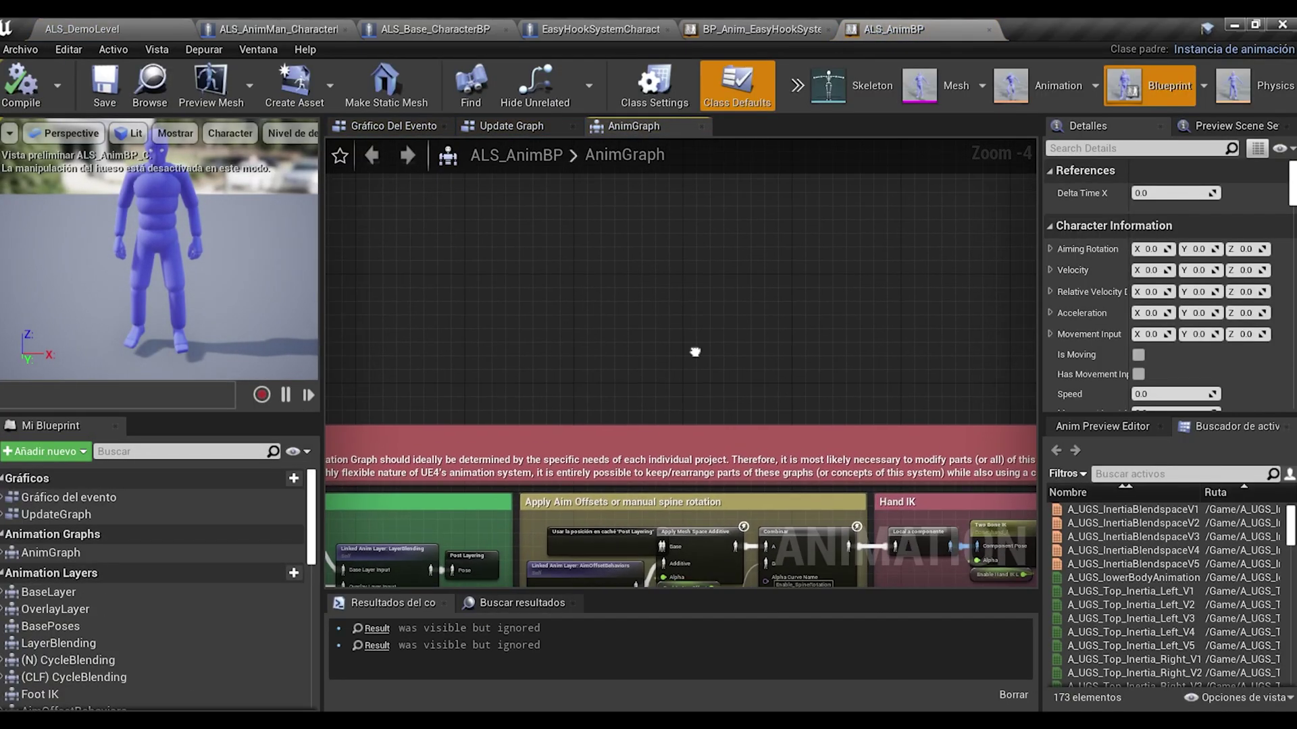
click(61, 554)
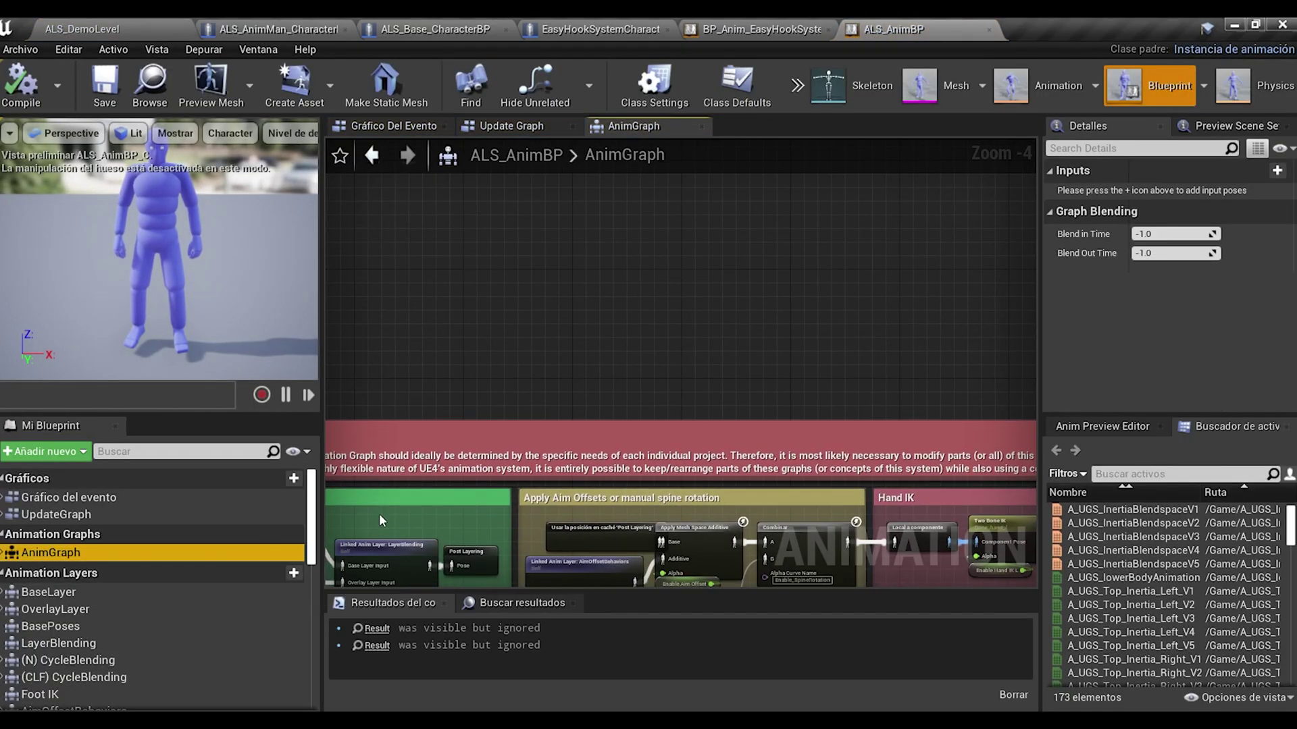
Move the AnimGraph's final pose node away from the Ragdoll Override and add a Linked Anim Graph node in the gap.
scroll(448, 251, down, 4)
scroll(748, 355, up, 6)
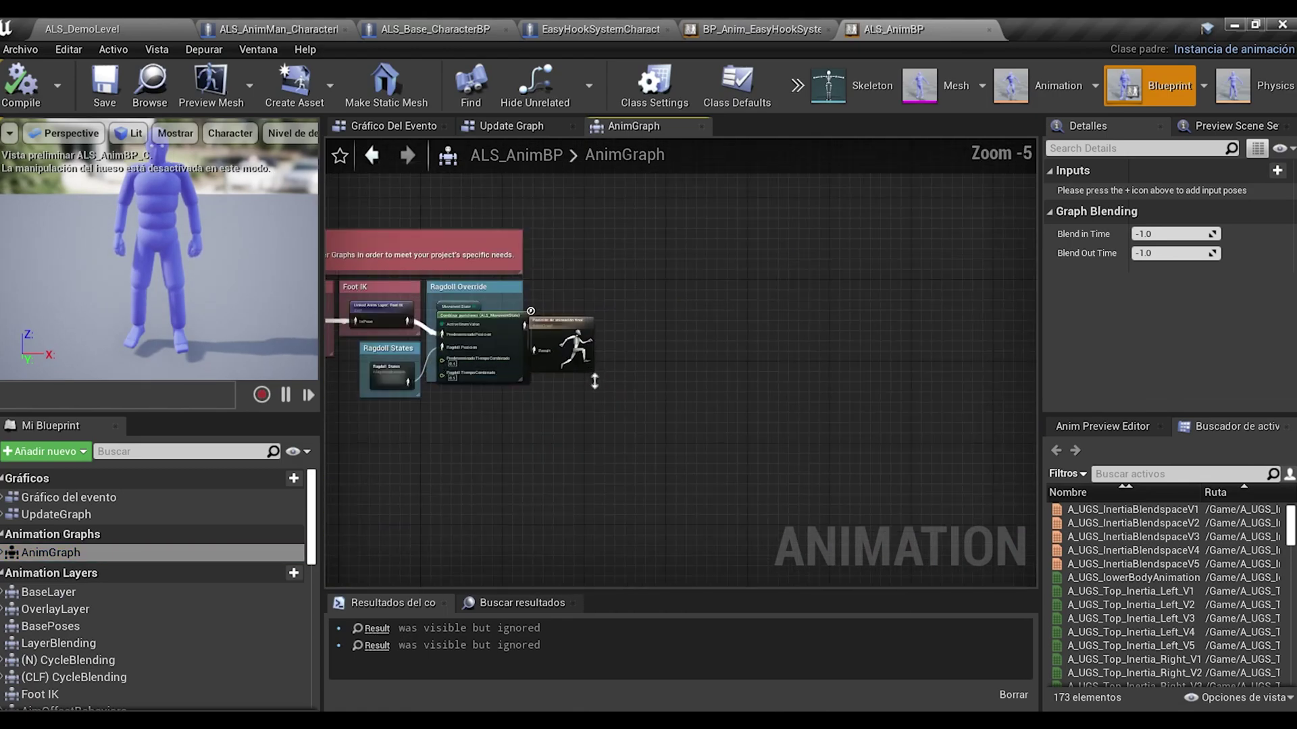
drag(587, 344, 1003, 256)
click(585, 336)
right_click(514, 365)
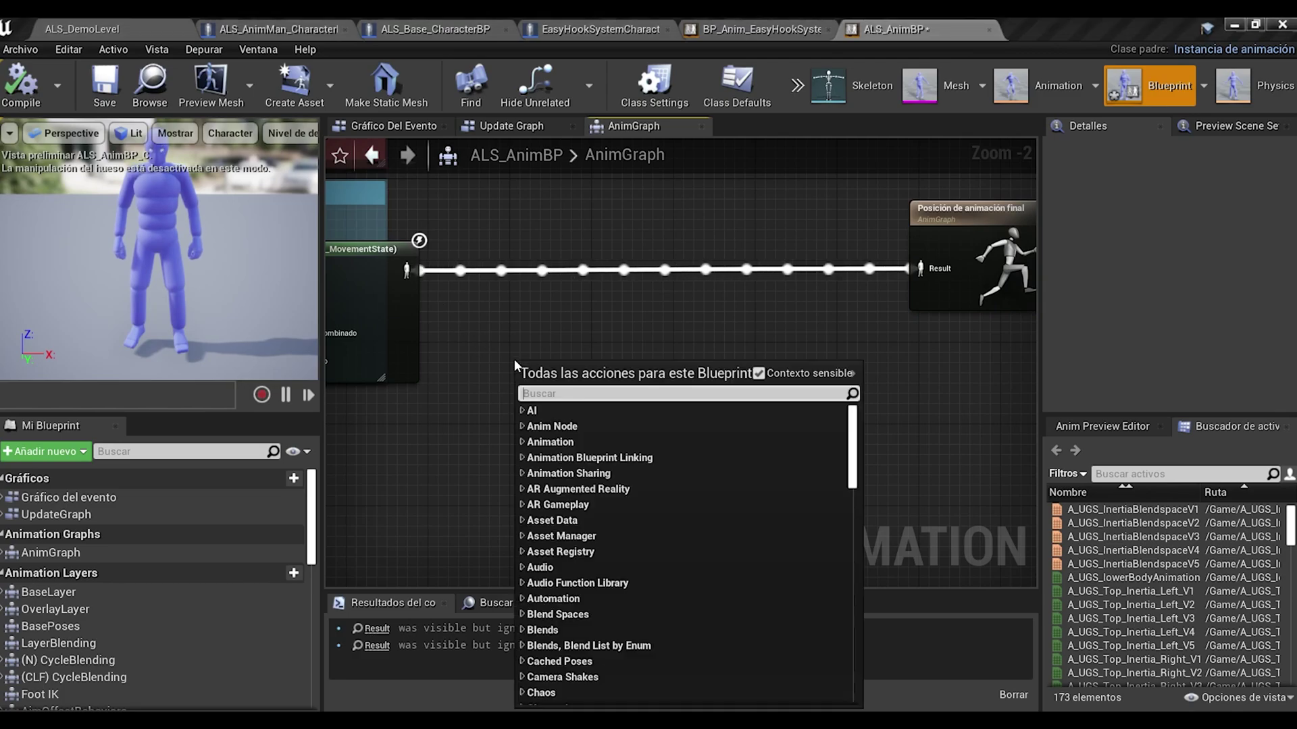
text(link)
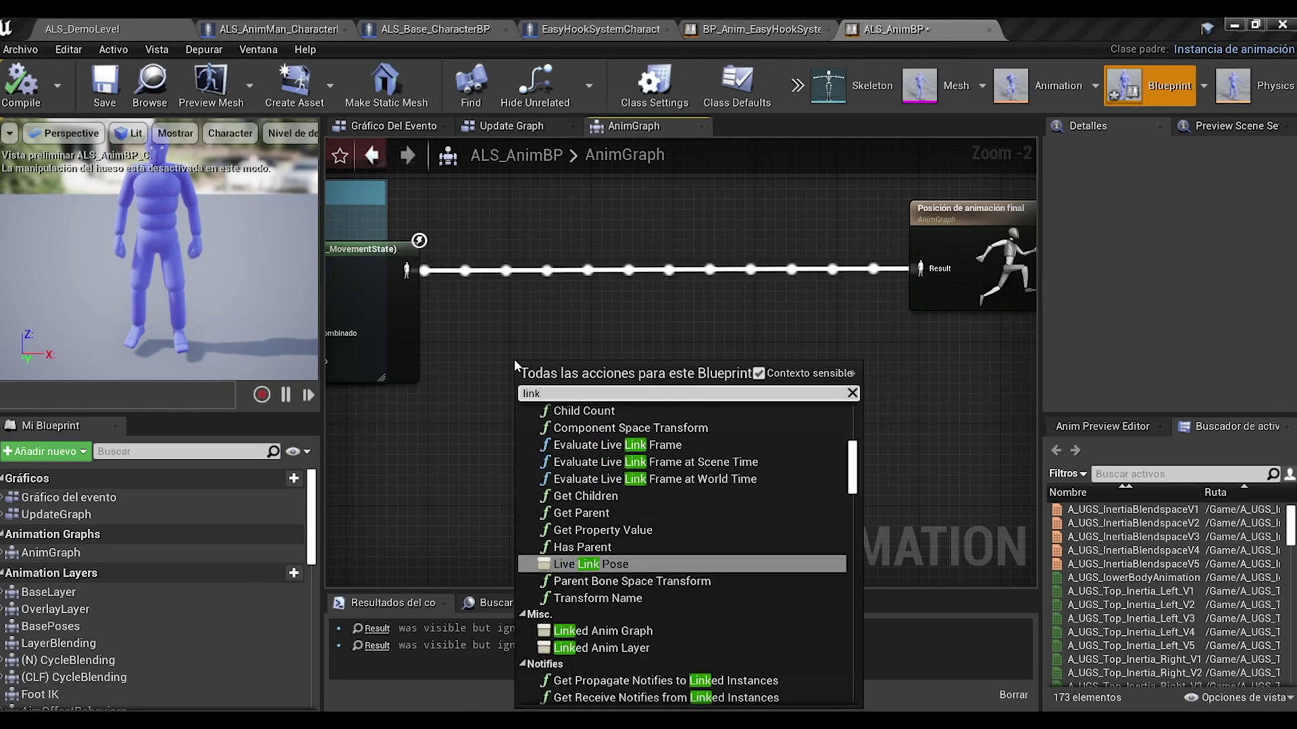
text(ed)
click(578, 546)
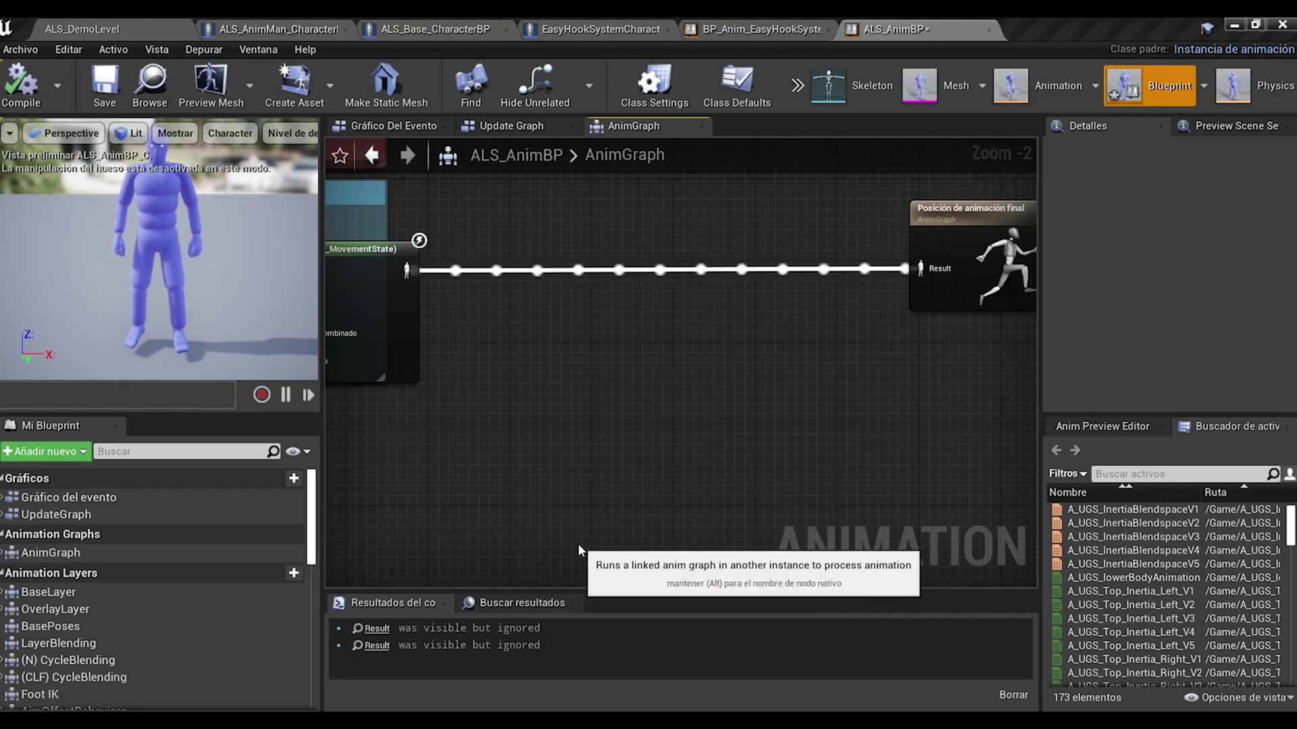
drag(558, 394, 597, 342)
Set the Linked Anim Graph's instance class to BA_AdvancedMechanicsV1 and enable both receiving and propagating notifies.
click(1142, 196)
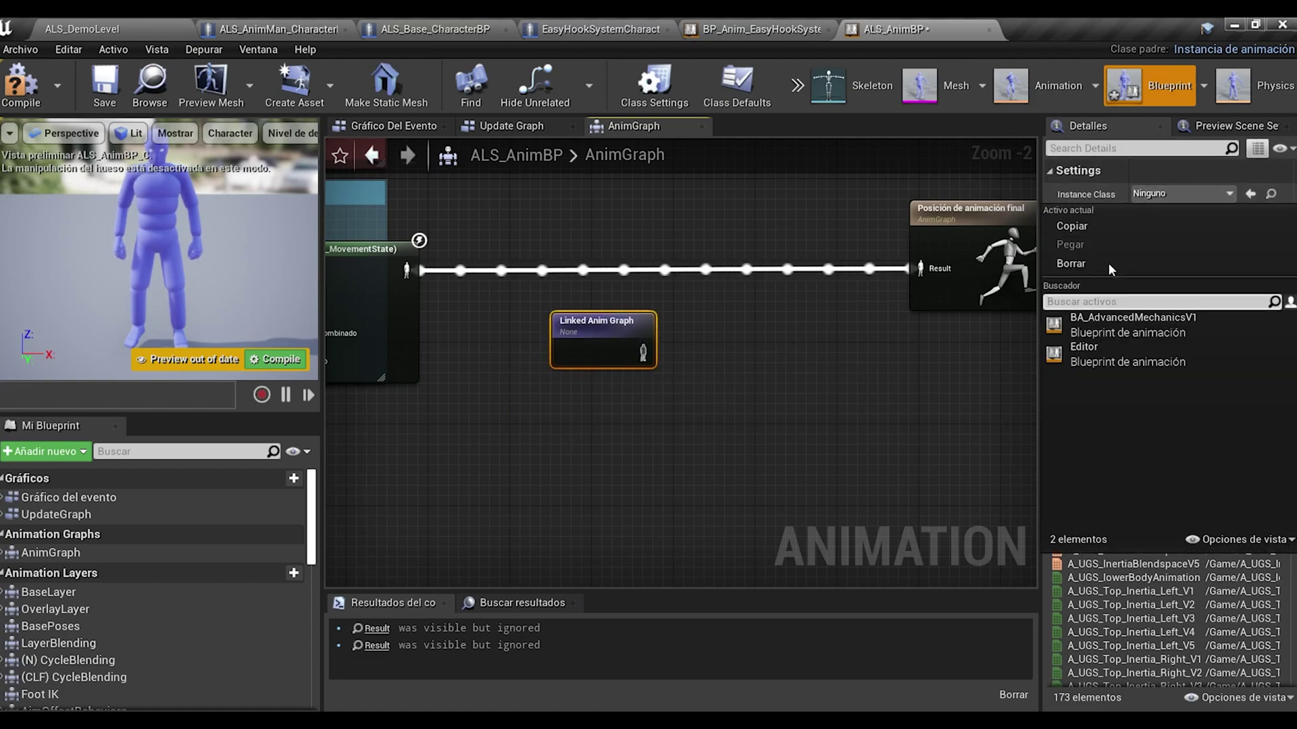
click(1118, 318)
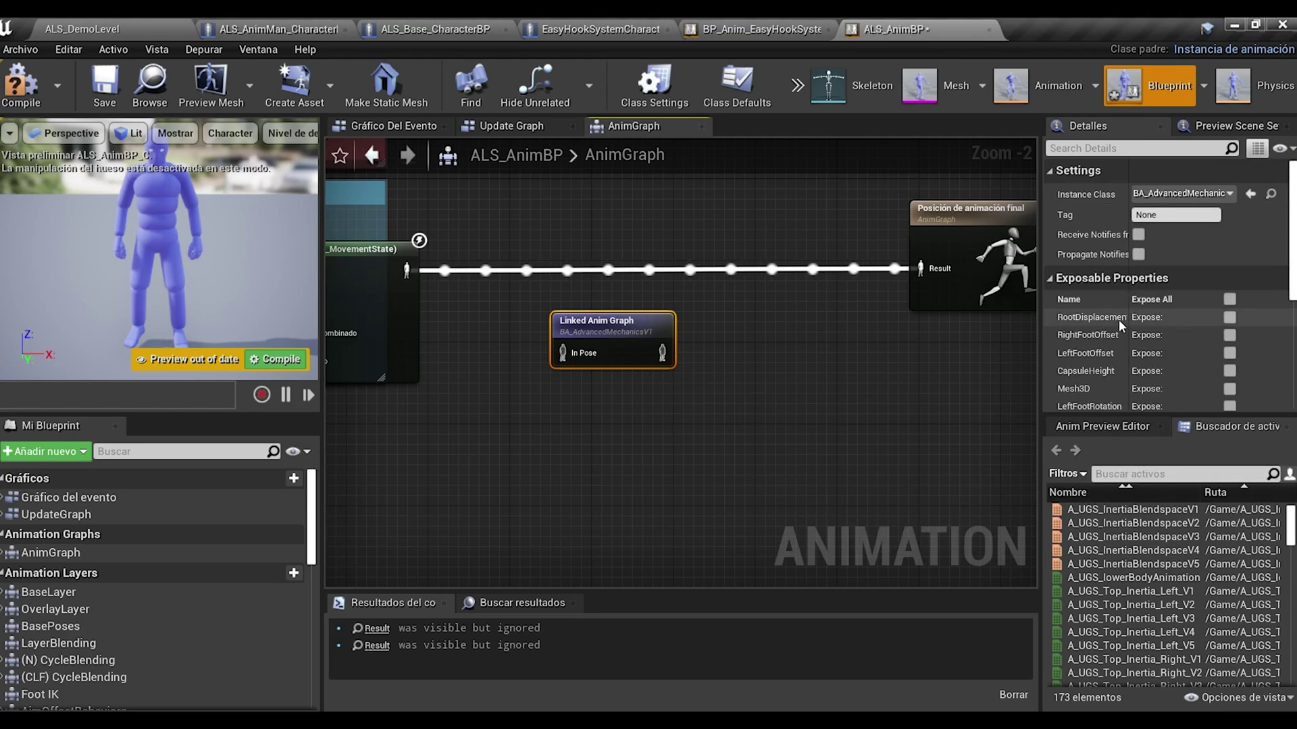
click(1139, 255)
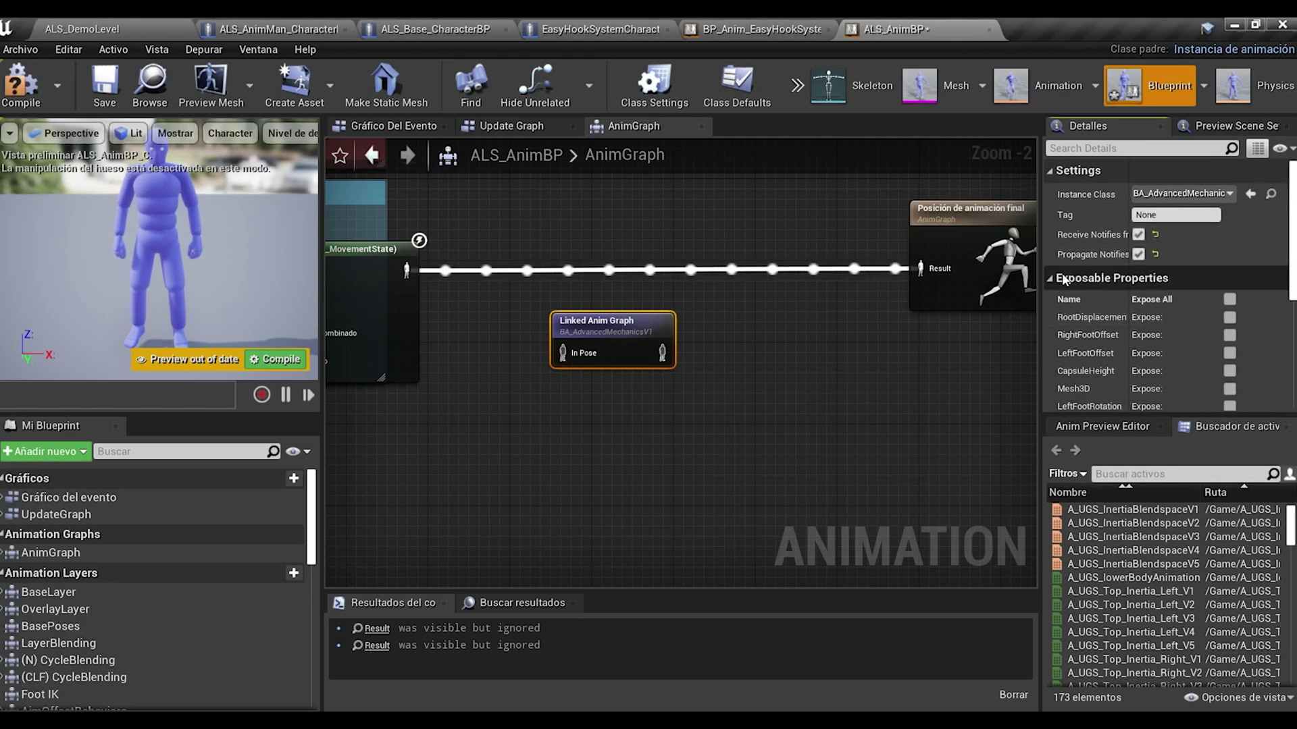
Connect the Ragdoll Override blend's output to the Linked Anim Graph's In Pose and shift the final pose node farther away.
drag(601, 343, 581, 264)
drag(406, 270, 556, 273)
right_drag(845, 284, 703, 298)
drag(870, 274, 969, 277)
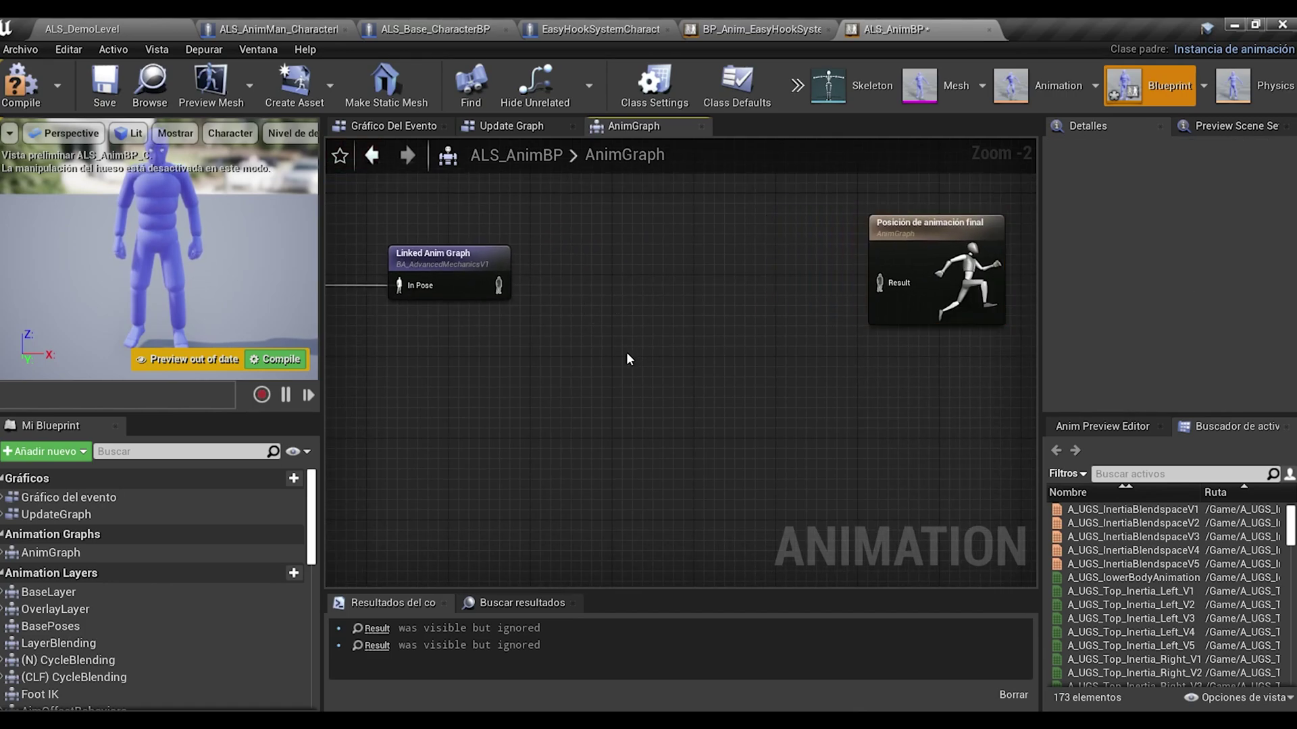
Add a Slot 'DefaultSlot' montage node and place it between the Linked Anim Graph and the final pose node.
right_click(587, 352)
text(defaul)
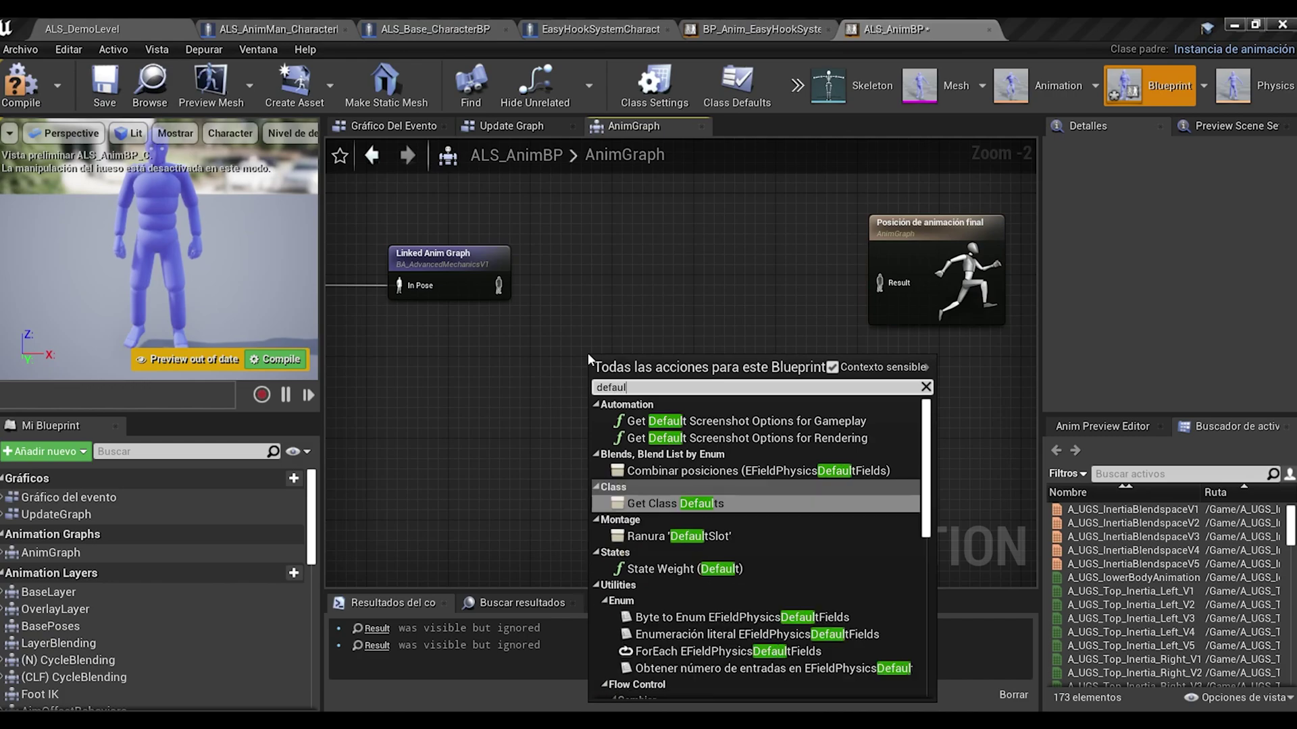
click(679, 536)
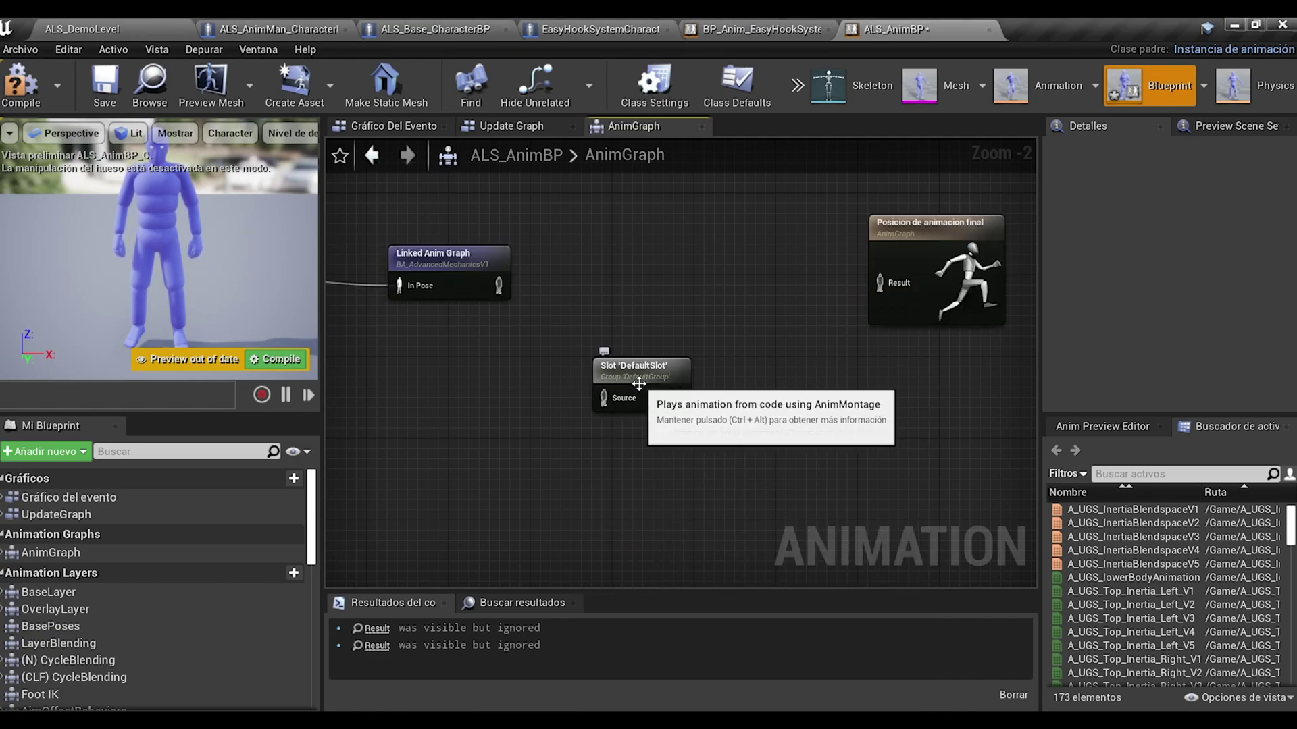
drag(639, 383, 629, 271)
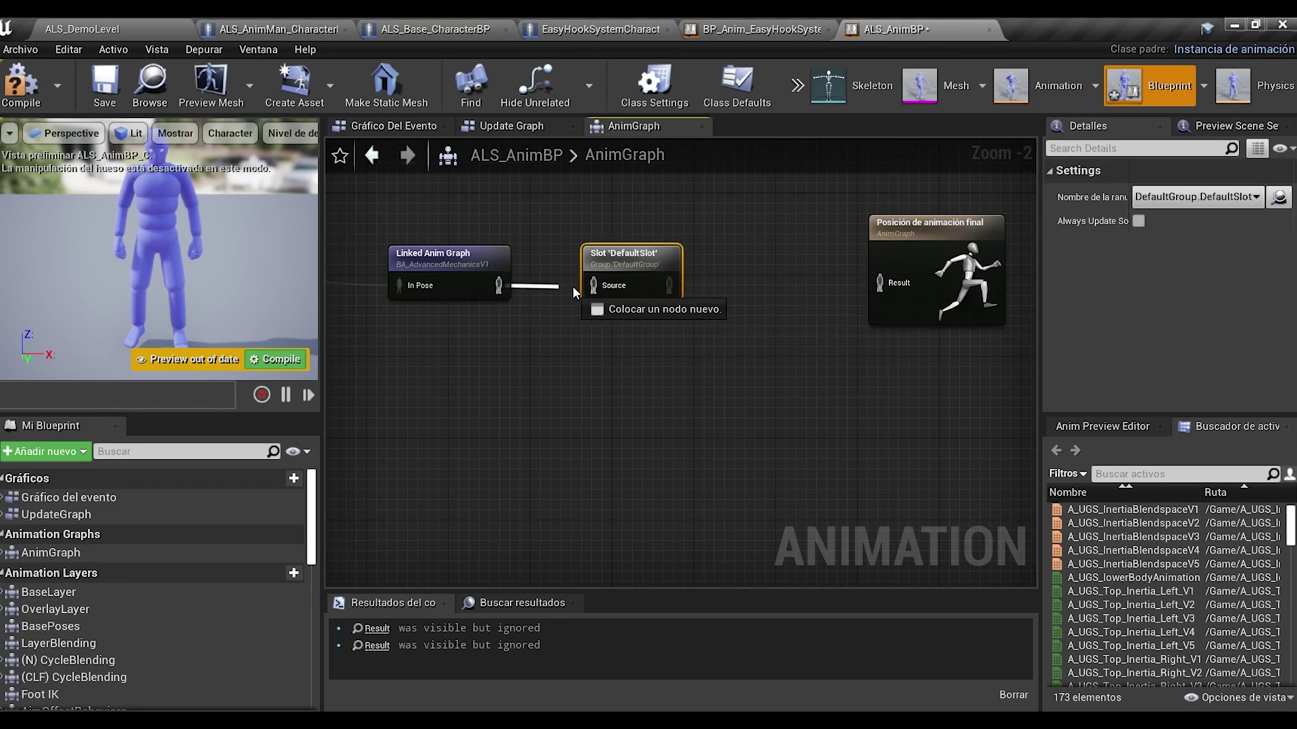
Wire the Linked Anim Graph through the DefaultSlot node into the final pose, then compile and save ALS_AnimBP.
click(679, 346)
right_drag(594, 367, 758, 383)
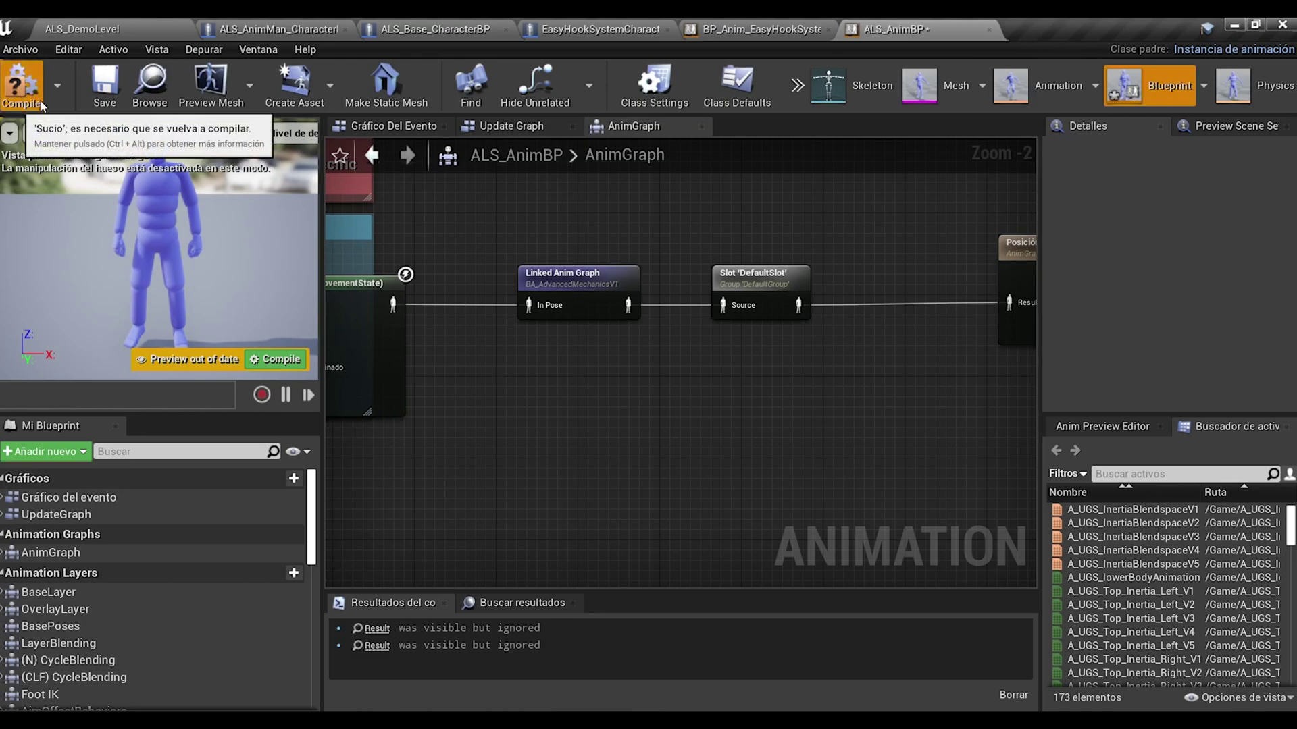
click(101, 88)
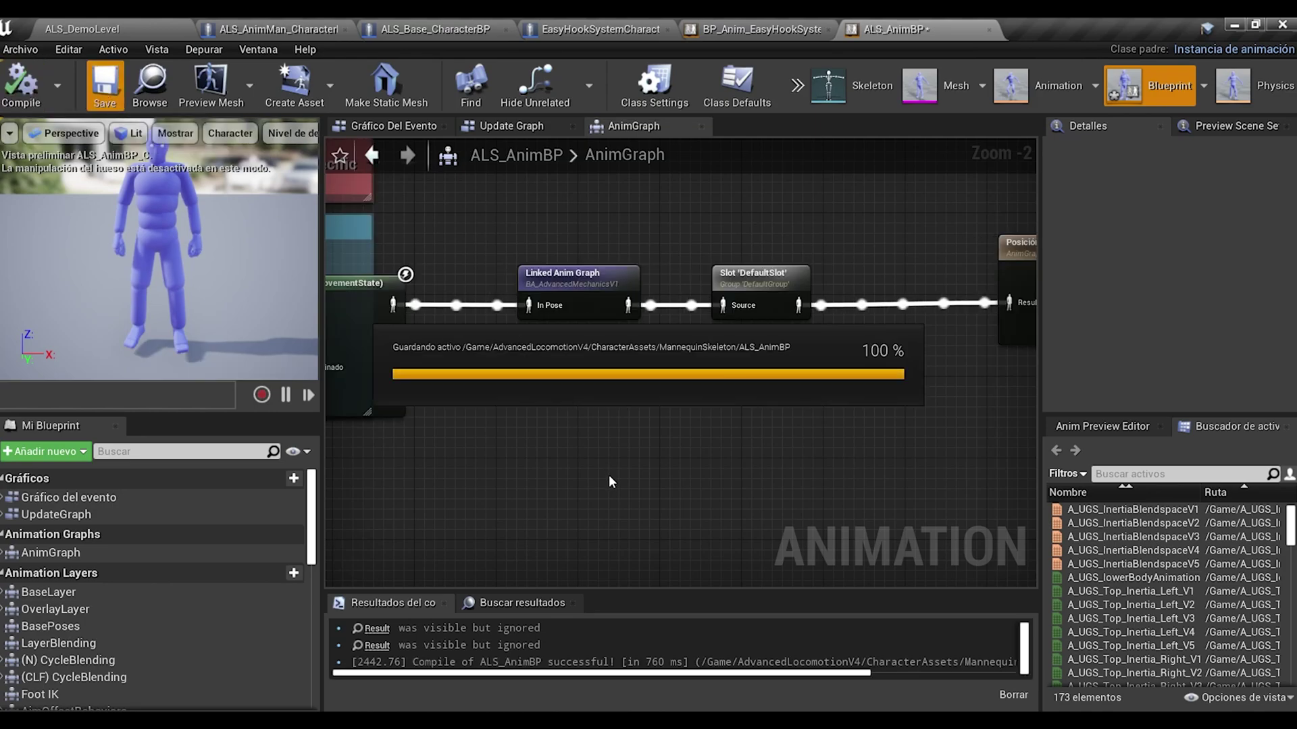
Close the ALS_AnimBP, BP_Anim_EasyHookSystem and EasyHookSystemCharacter editors.
click(988, 29)
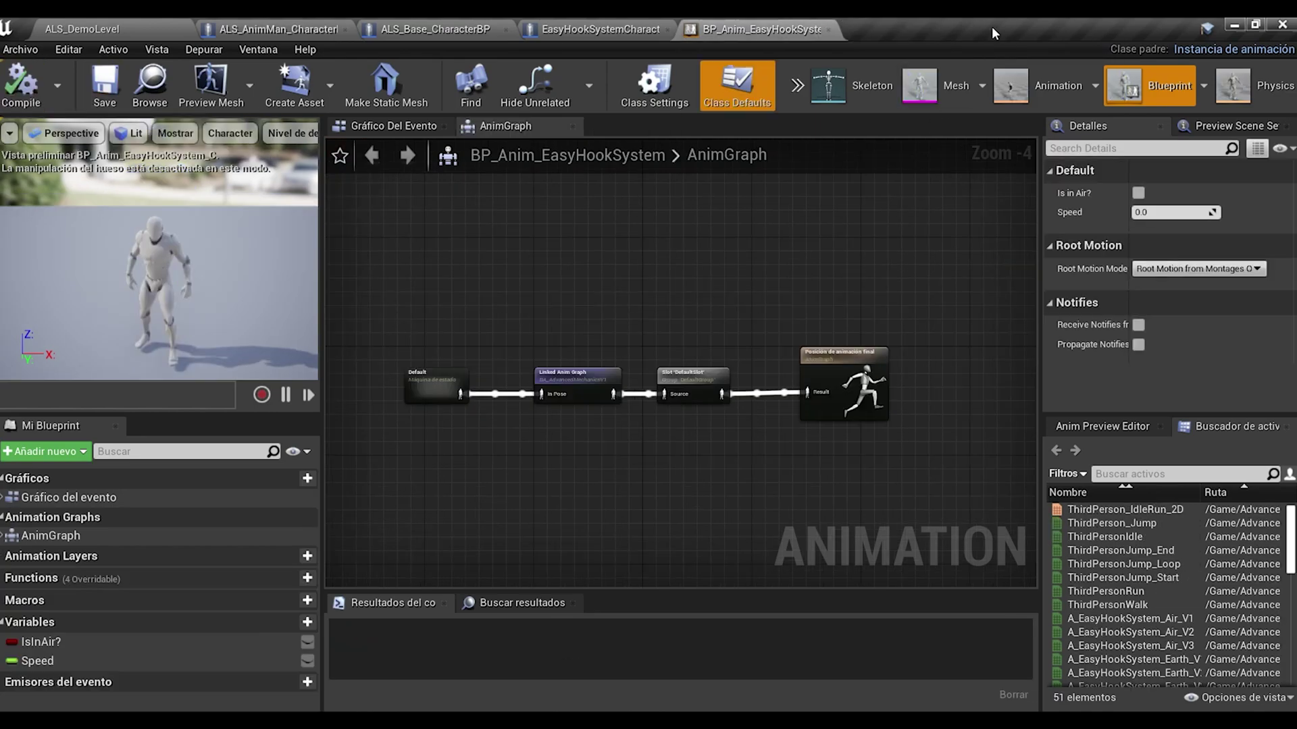
click(827, 30)
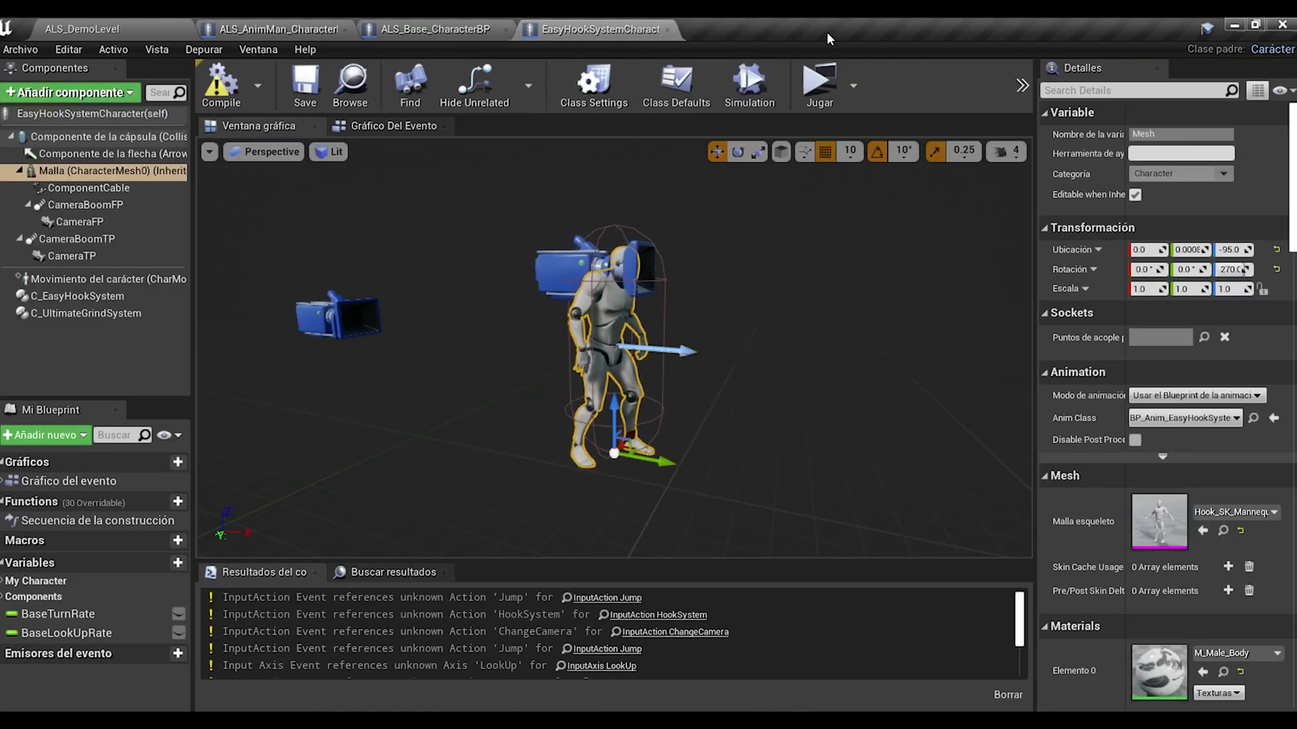
click(667, 30)
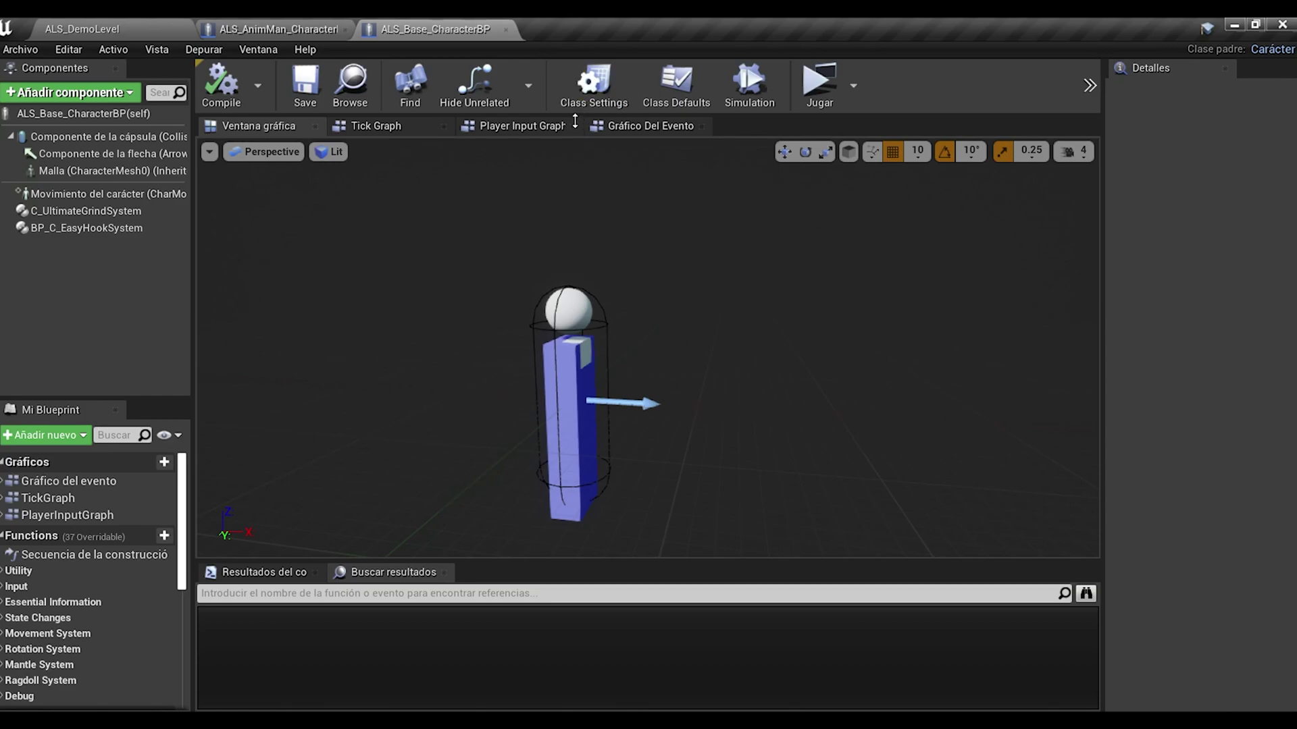
Retarget a duplicate of C_UltimateGrindSystem's AM_UGS_RollAnim_Montage to ALS_Mannequin_Skeleton and assign it as the Montage Roll in ALS_Base_CharacterBP.
click(63, 215)
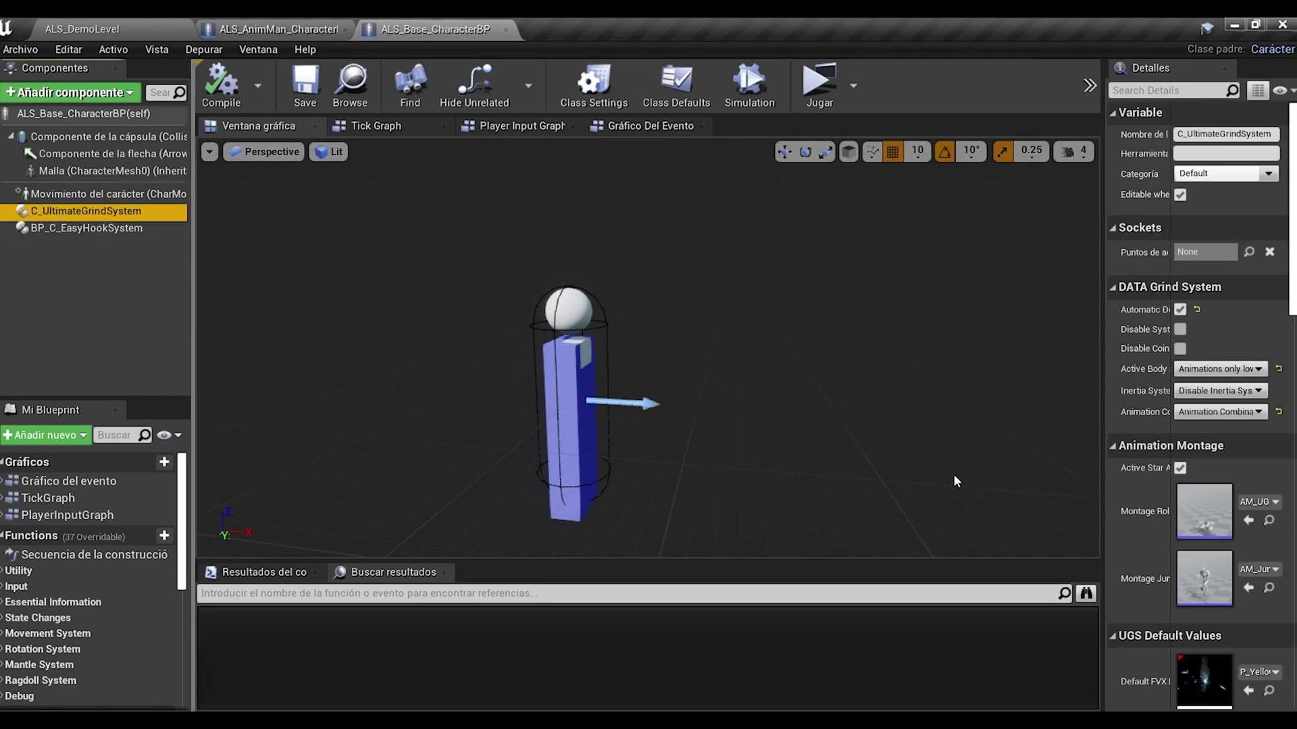
drag(1102, 508, 1052, 508)
click(1233, 520)
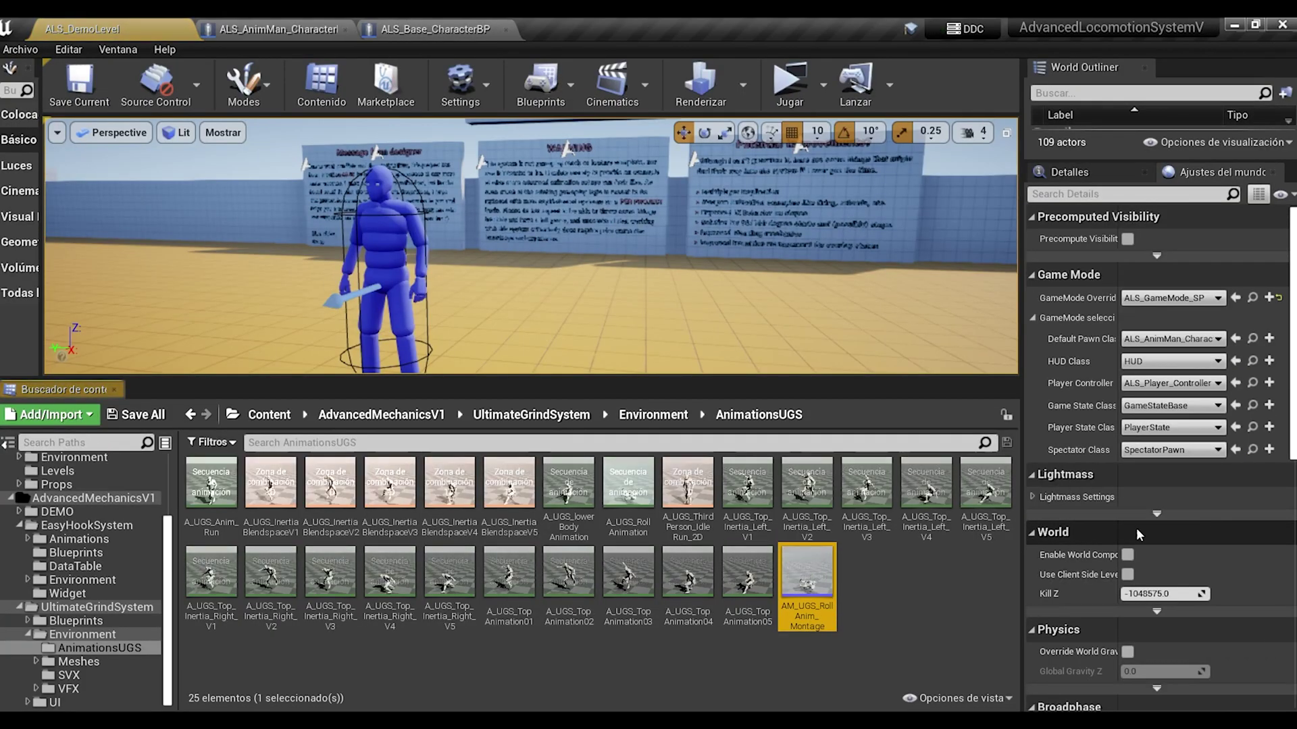
right_click(816, 572)
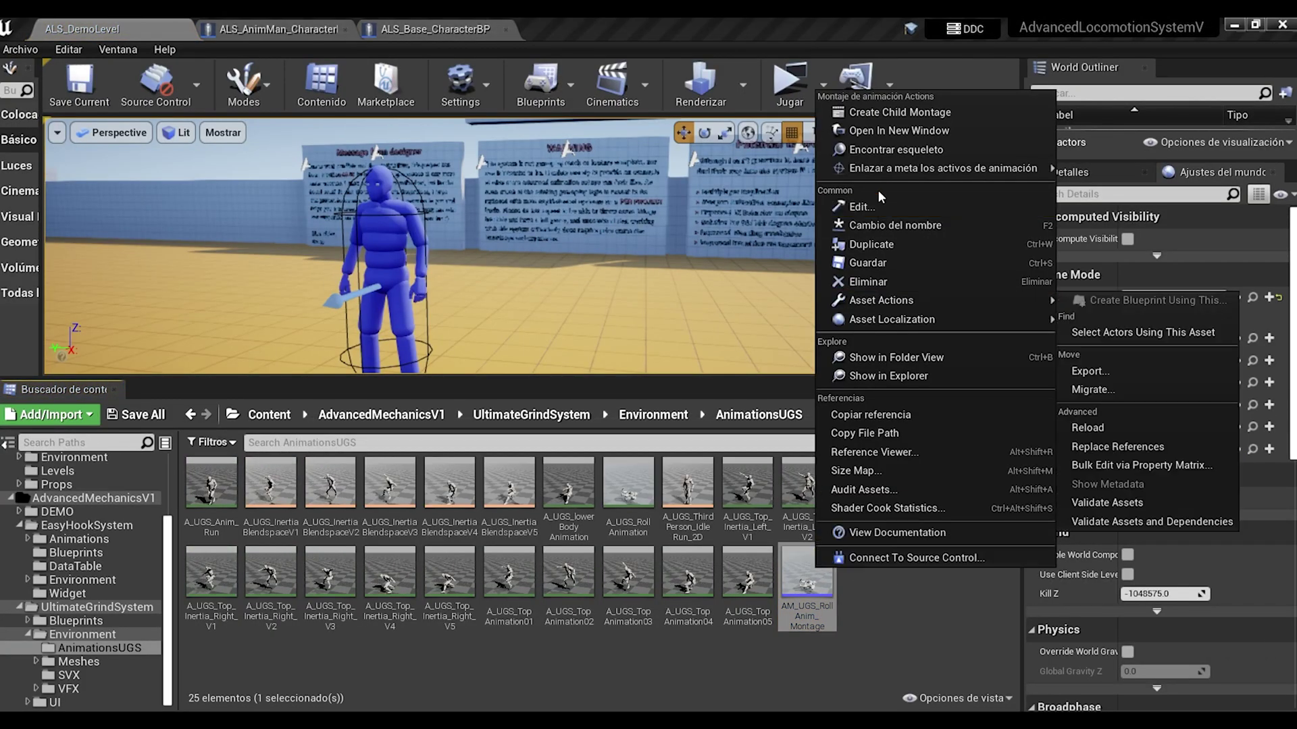
mouse_move(882, 172)
click(750, 170)
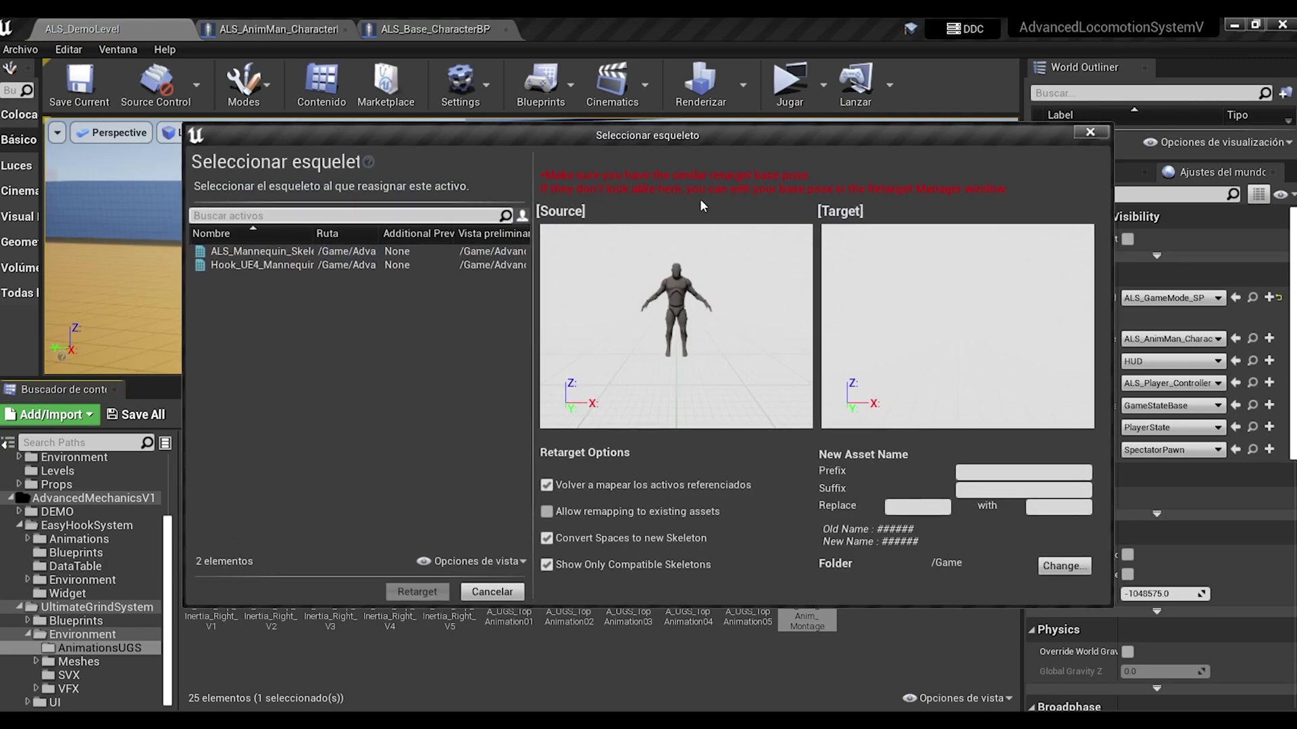
click(300, 253)
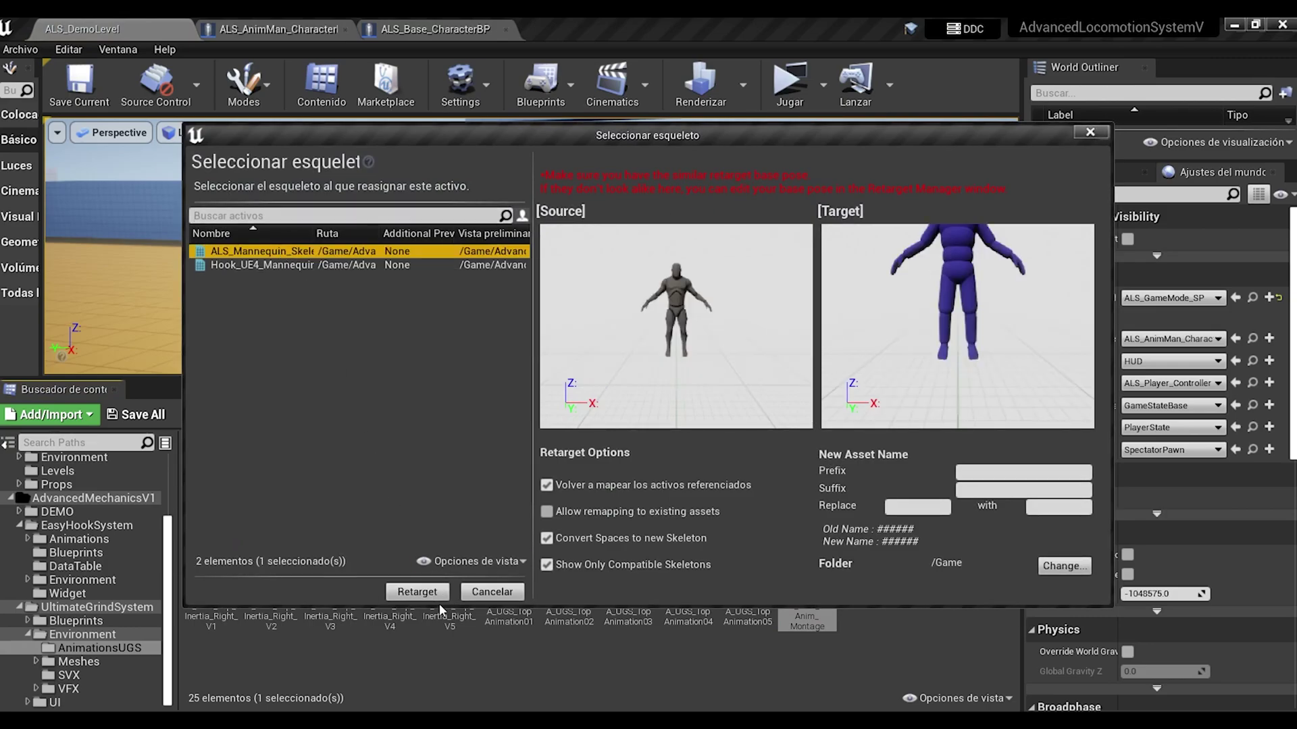
click(428, 597)
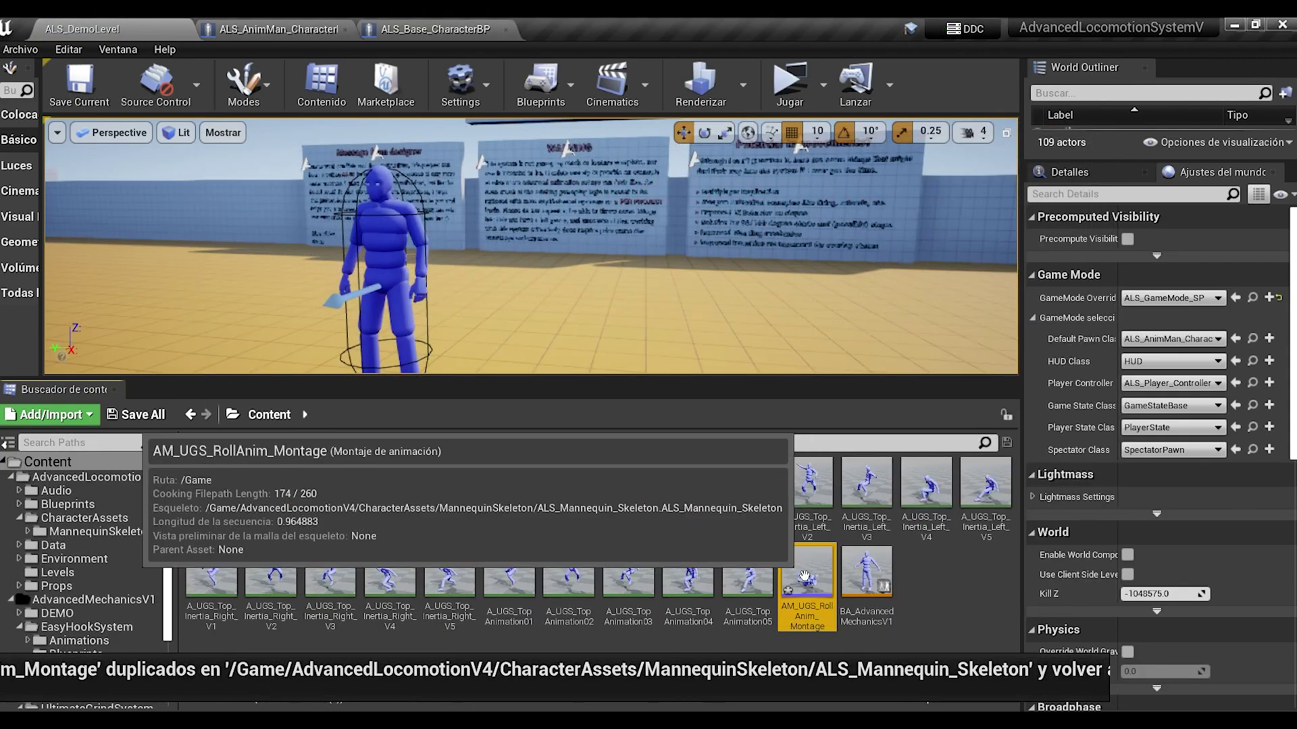
click(405, 31)
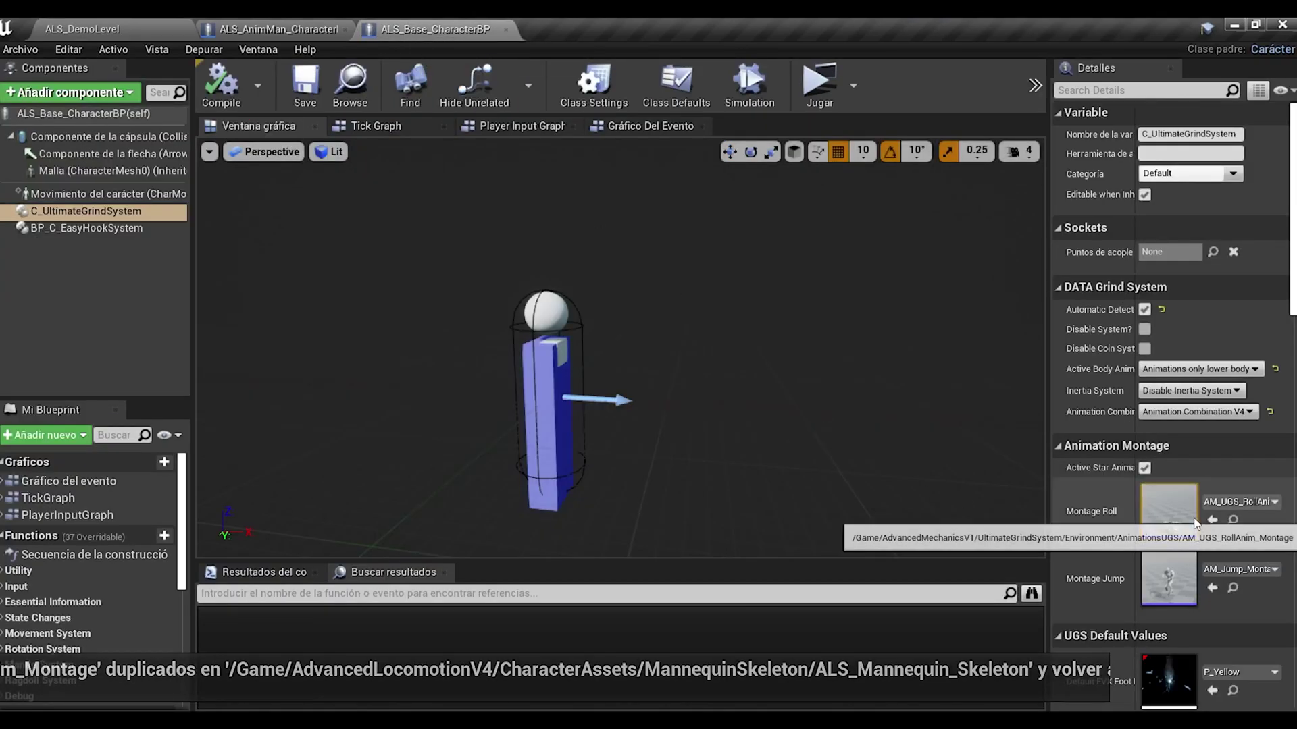
Locate the Montage Jump asset AM_Jump_Montage and retarget a duplicate of it to ALS_Mannequin_Skeleton.
click(1233, 586)
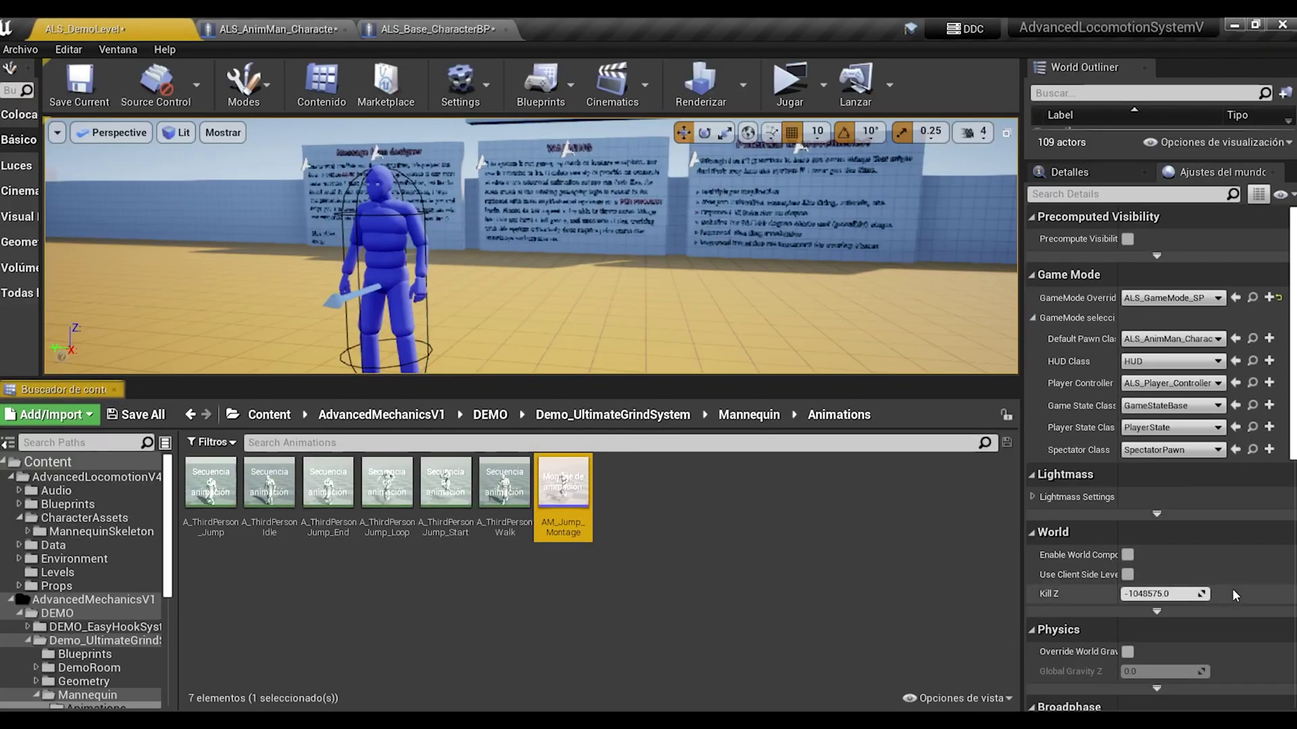
right_click(559, 505)
mouse_move(742, 99)
click(898, 99)
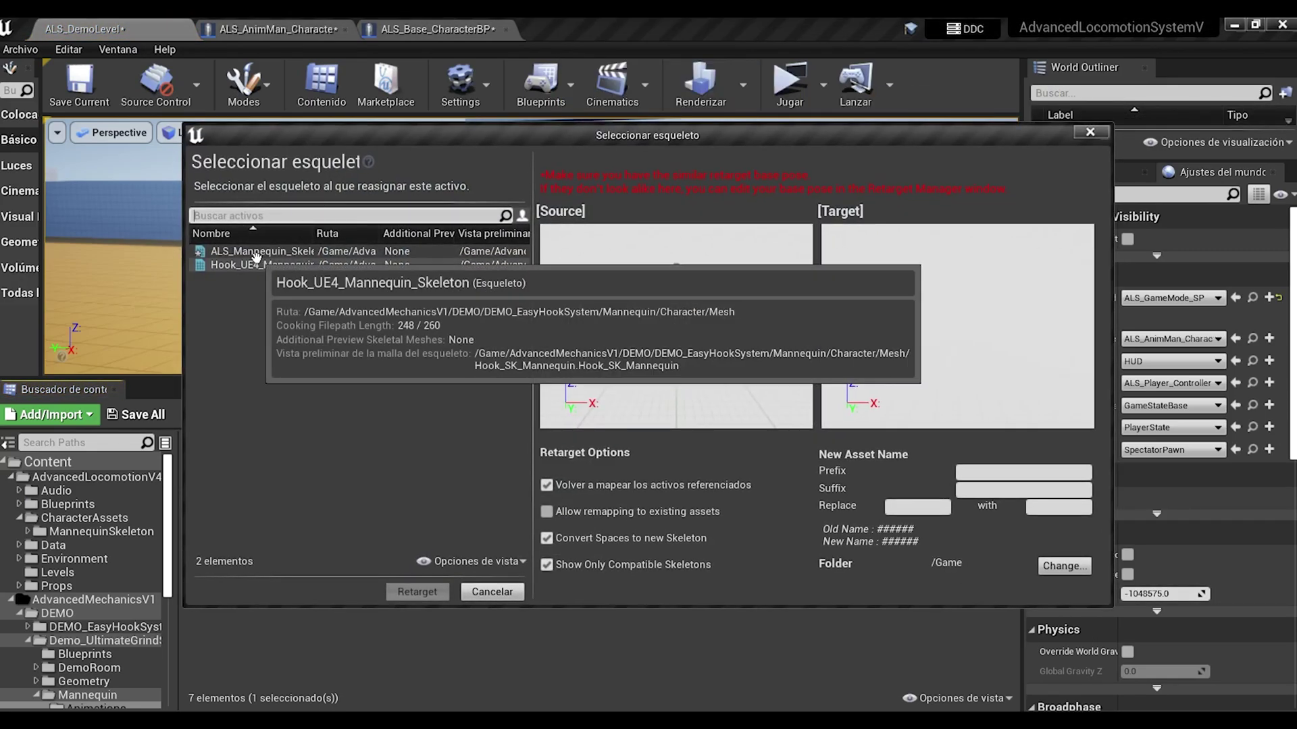
click(263, 252)
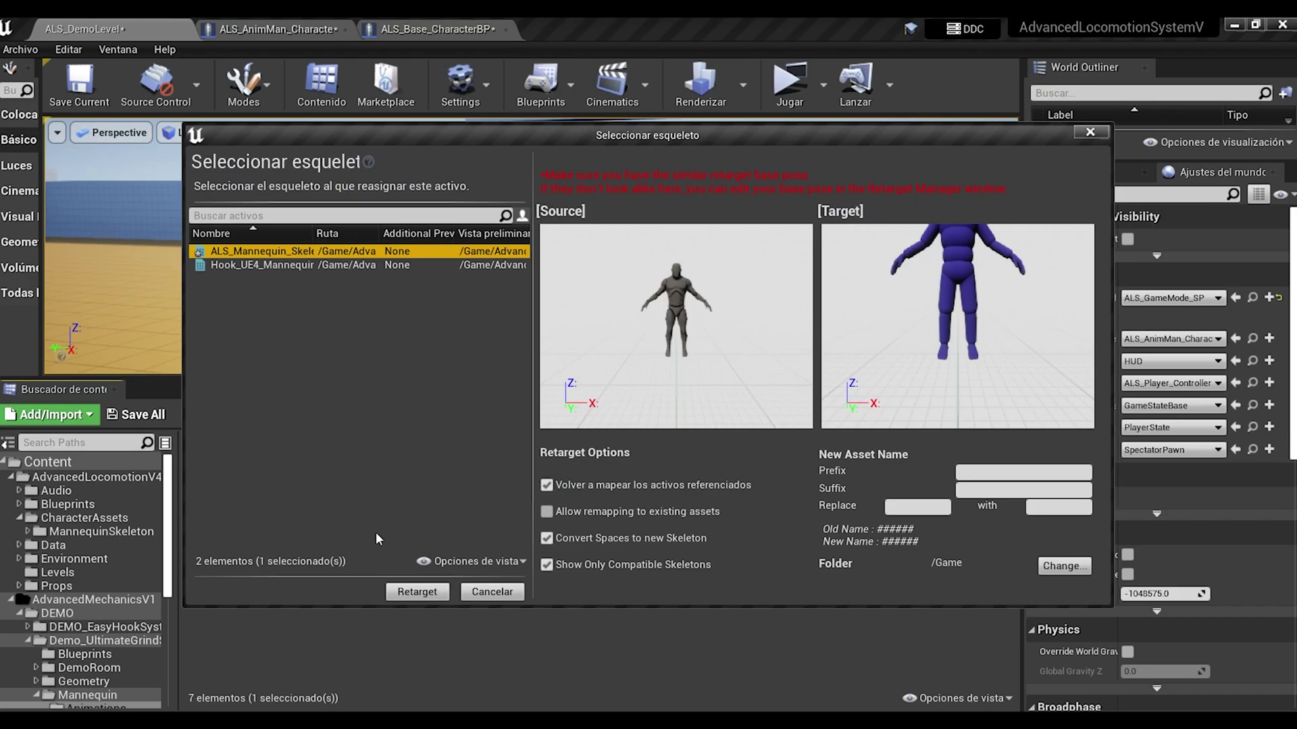
click(415, 592)
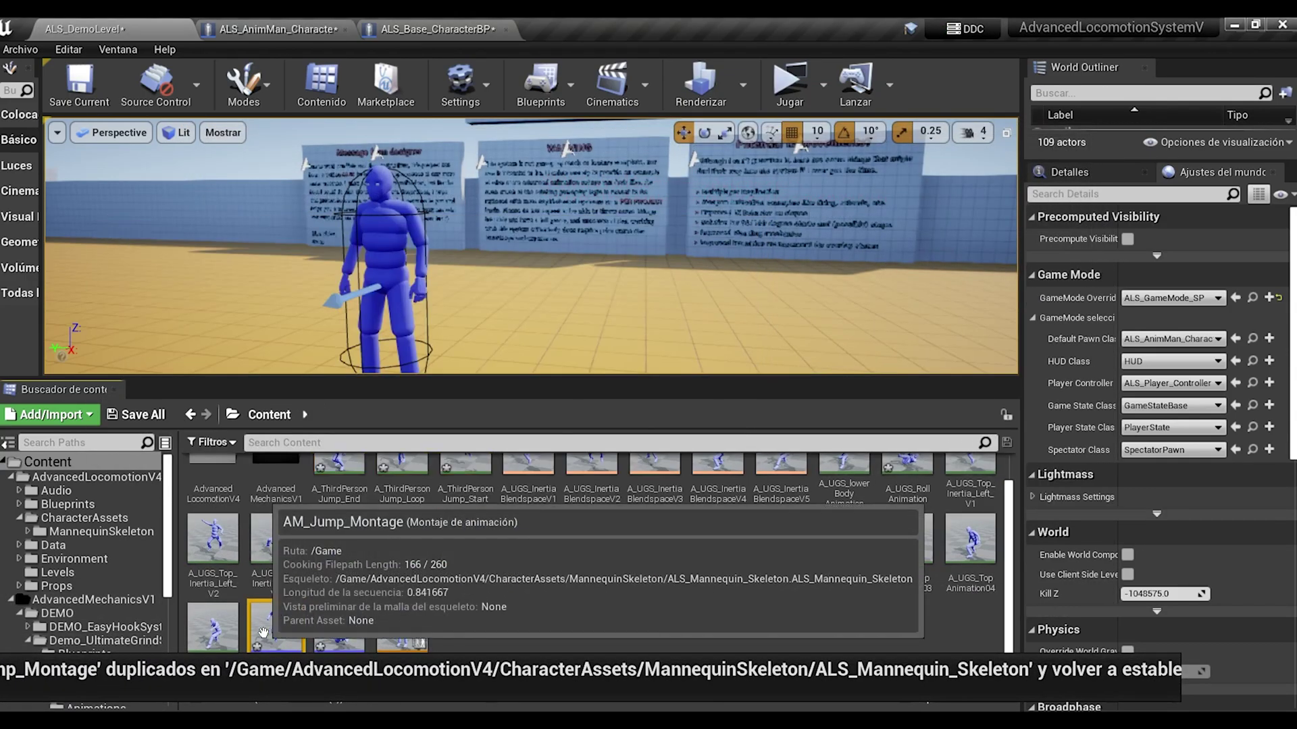
Assign the retargeted AM_Jump_Montage as C_UltimateGrindSystem's Montage Jump, and compile and save ALS_Base_CharacterBP.
click(432, 29)
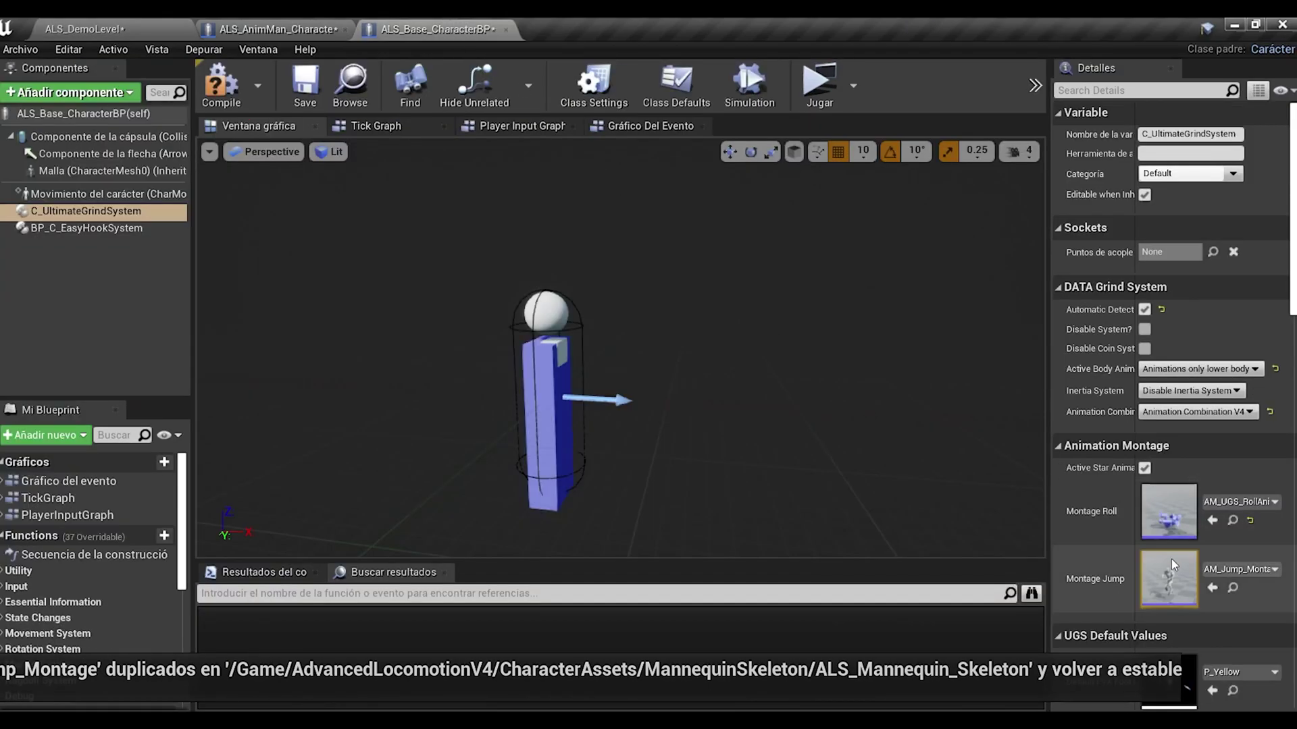
click(1212, 587)
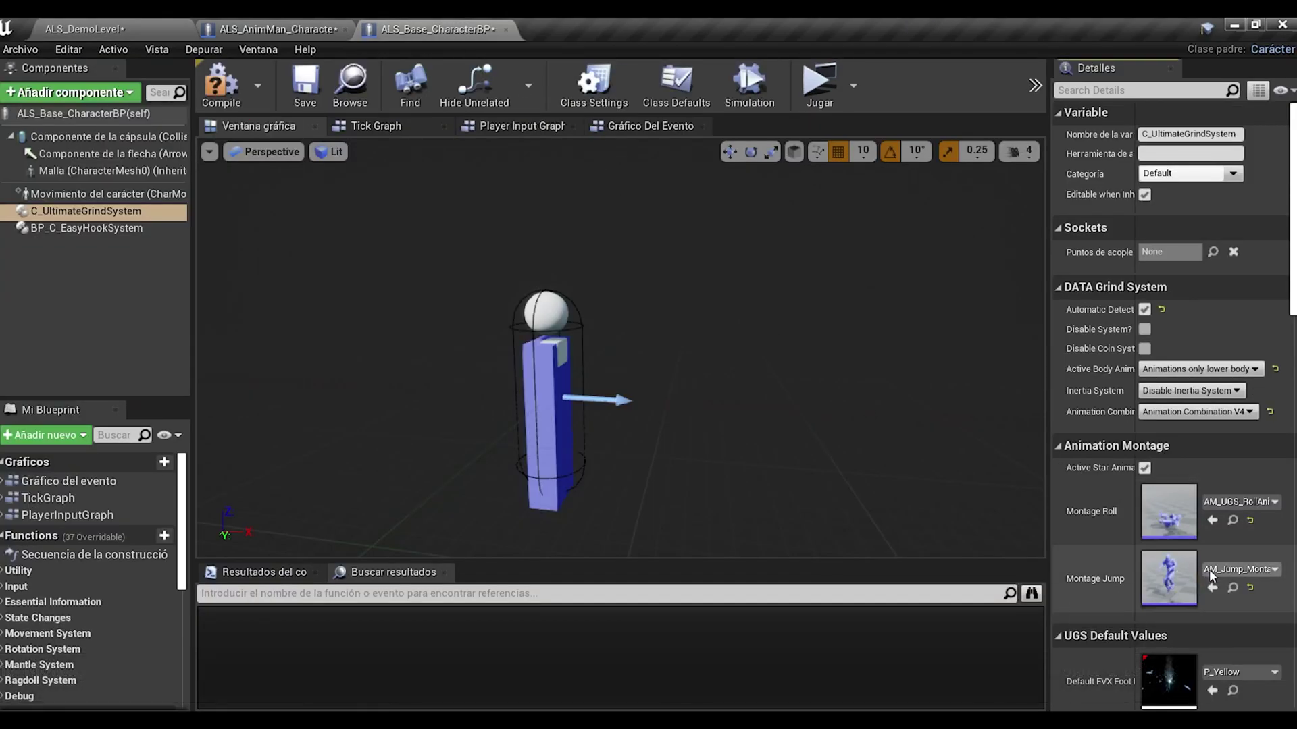
click(221, 84)
click(301, 85)
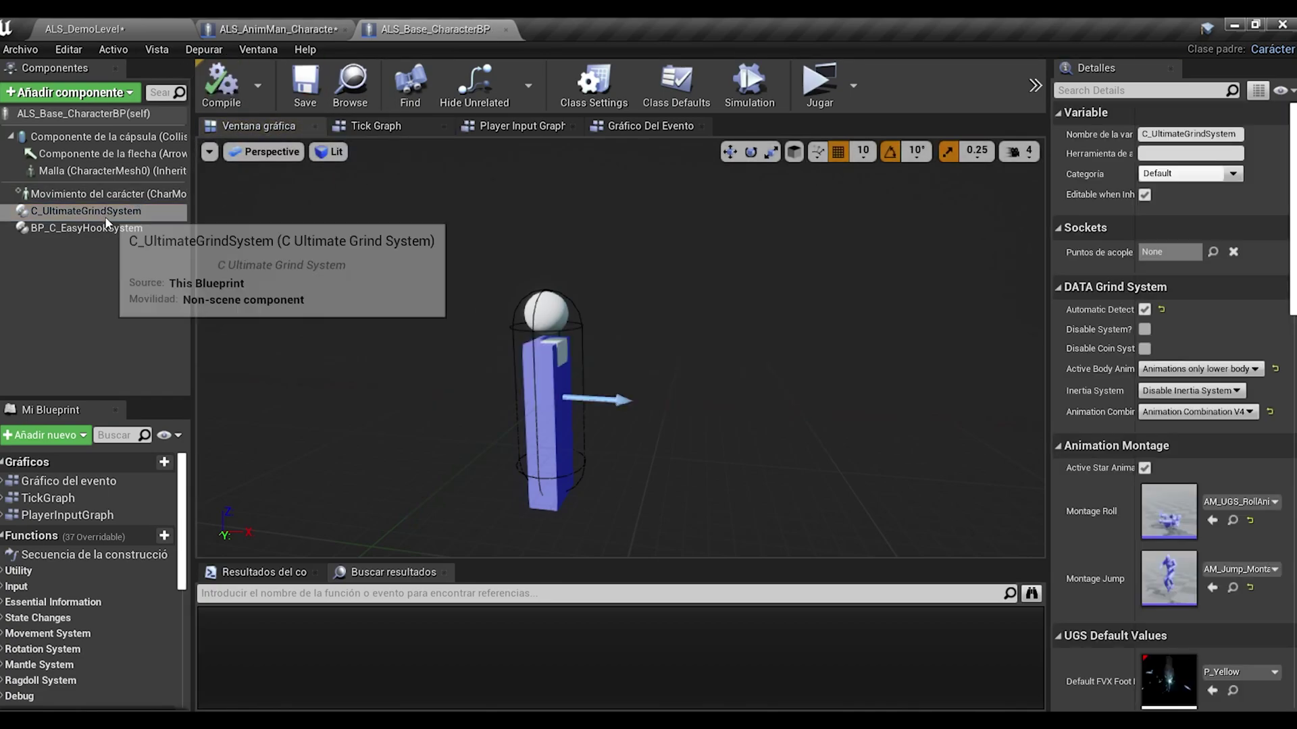
Open the DT_Animations data table used by BP_C_EasyHookSystem and locate row 1's animation montage in the content folders.
click(85, 228)
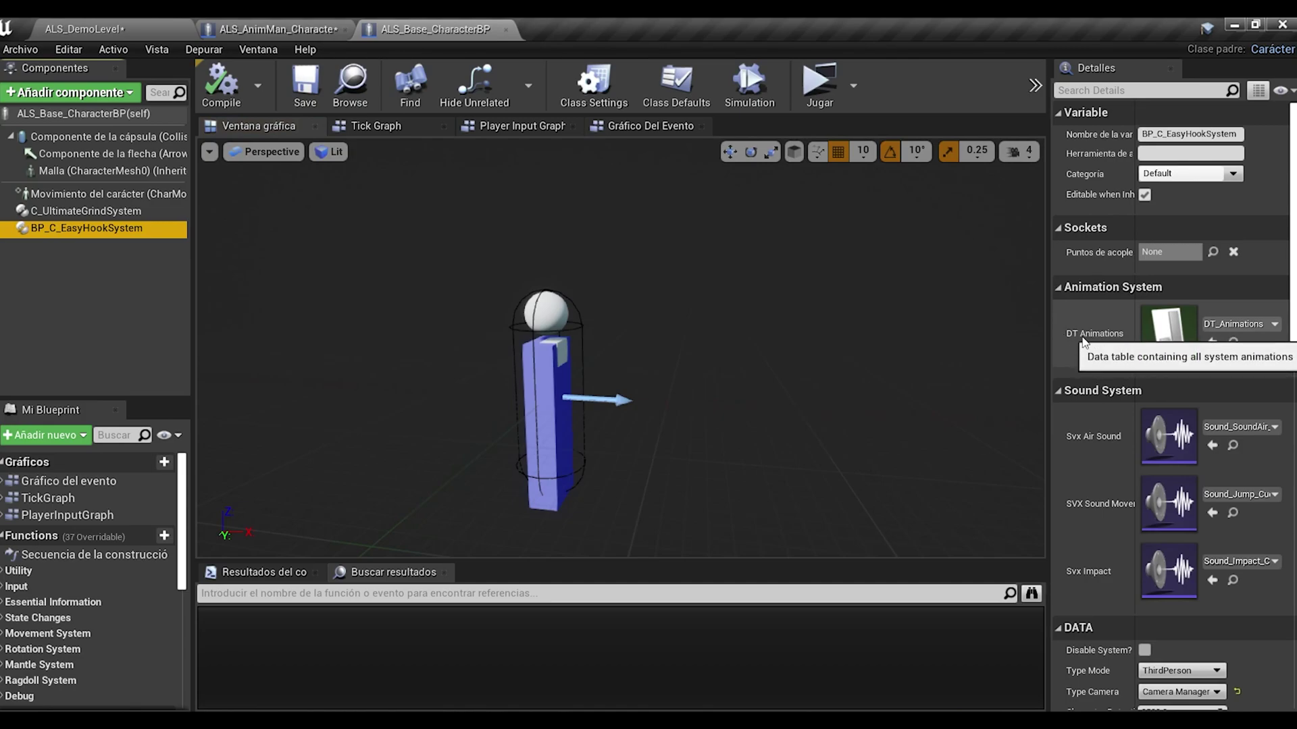
click(1232, 342)
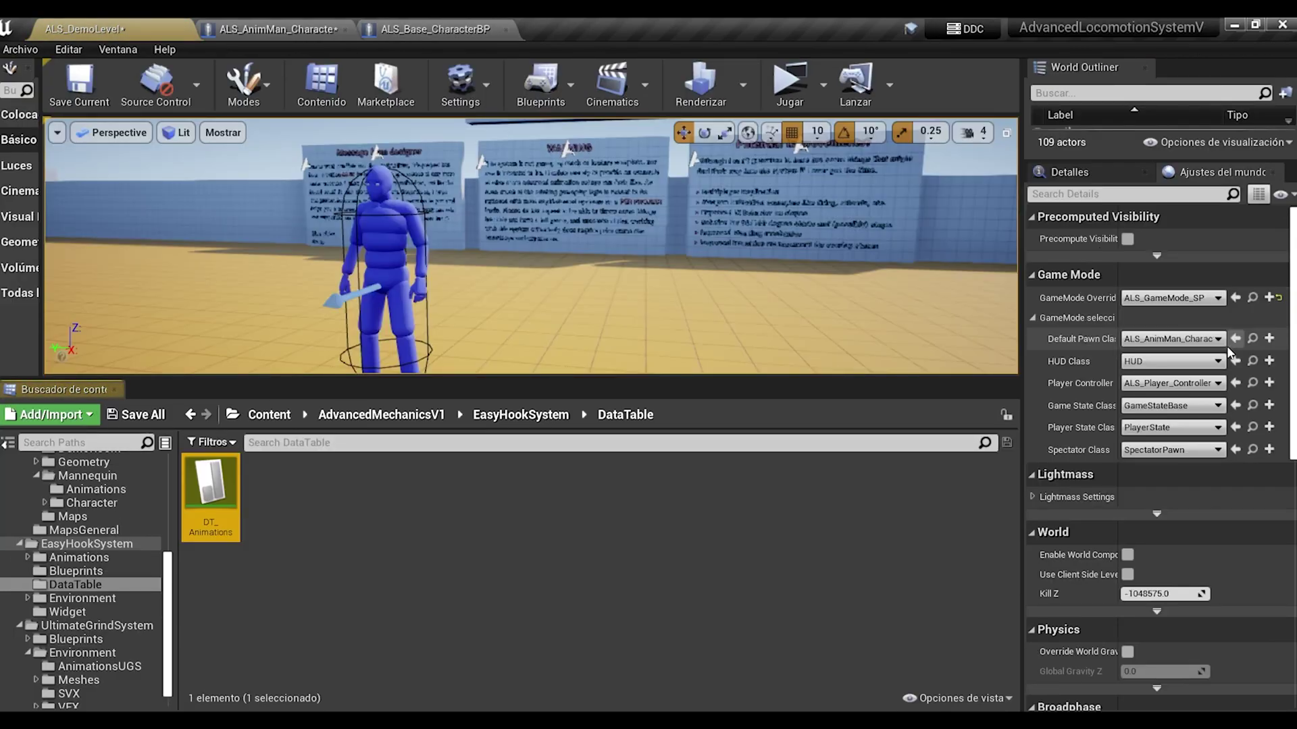
double_click(211, 481)
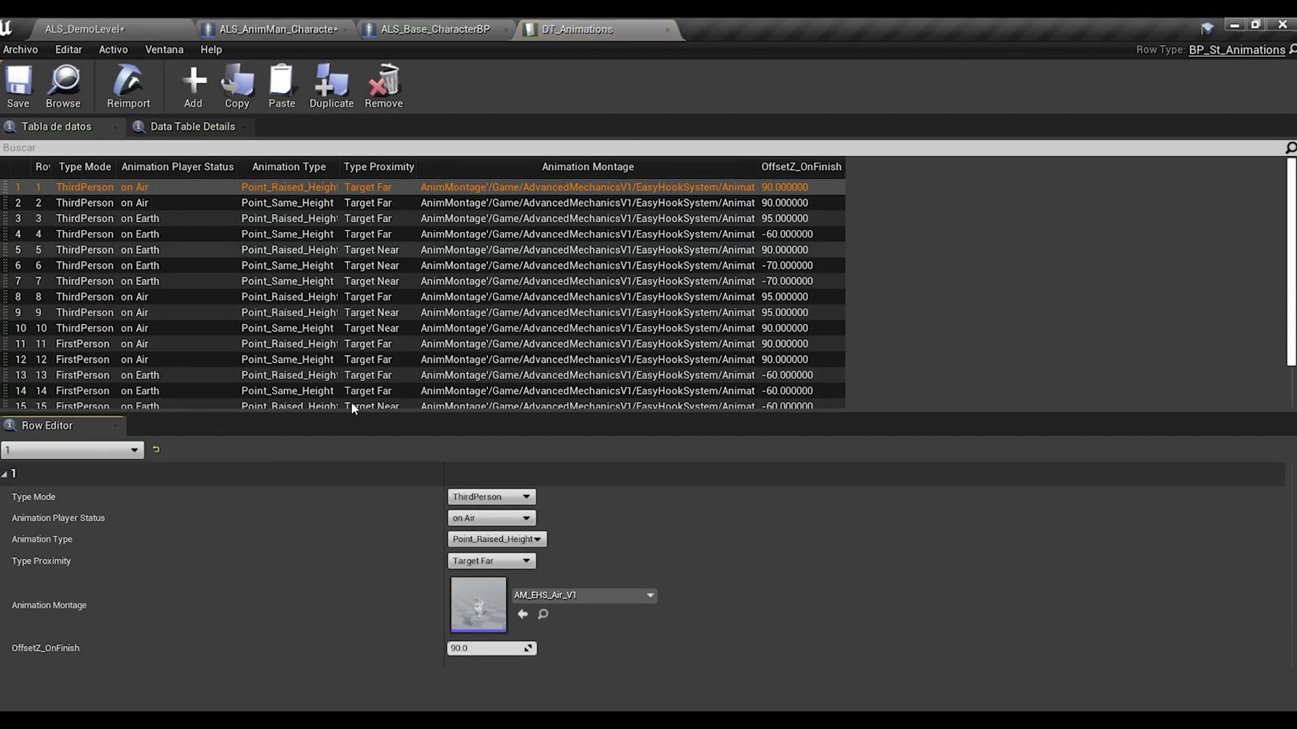
click(545, 615)
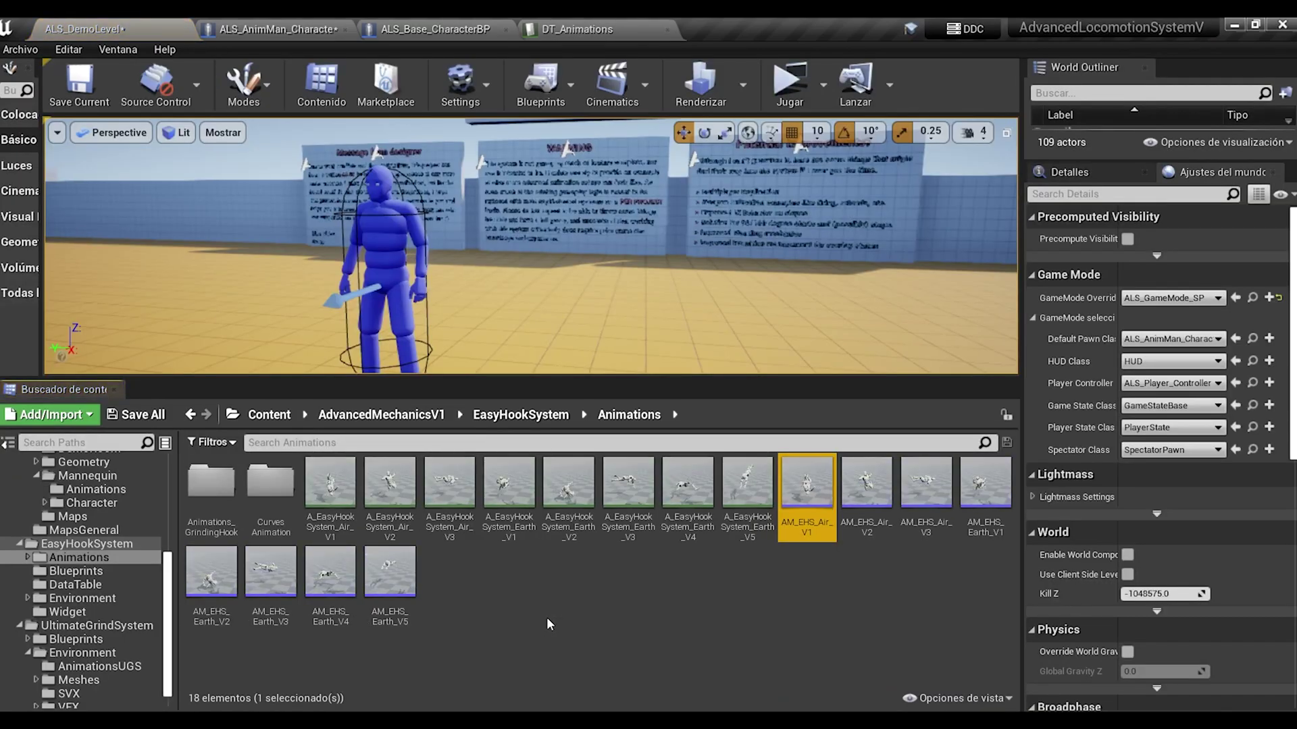
Retarget duplicates of all animations and montages in the EasyHookSystem Animations folder to ALS_Mannequin_Skeleton.
click(331, 486)
shift+click(398, 585)
right_click(399, 582)
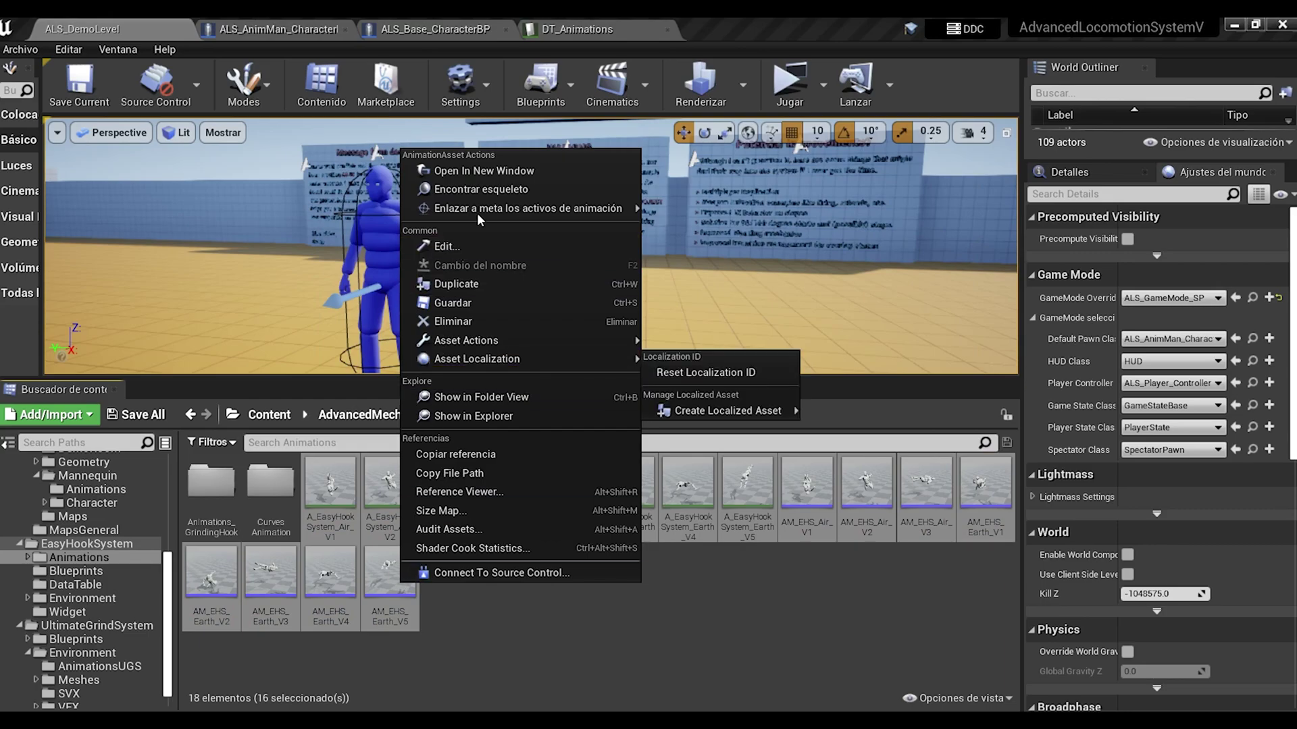
mouse_move(476, 214)
click(700, 213)
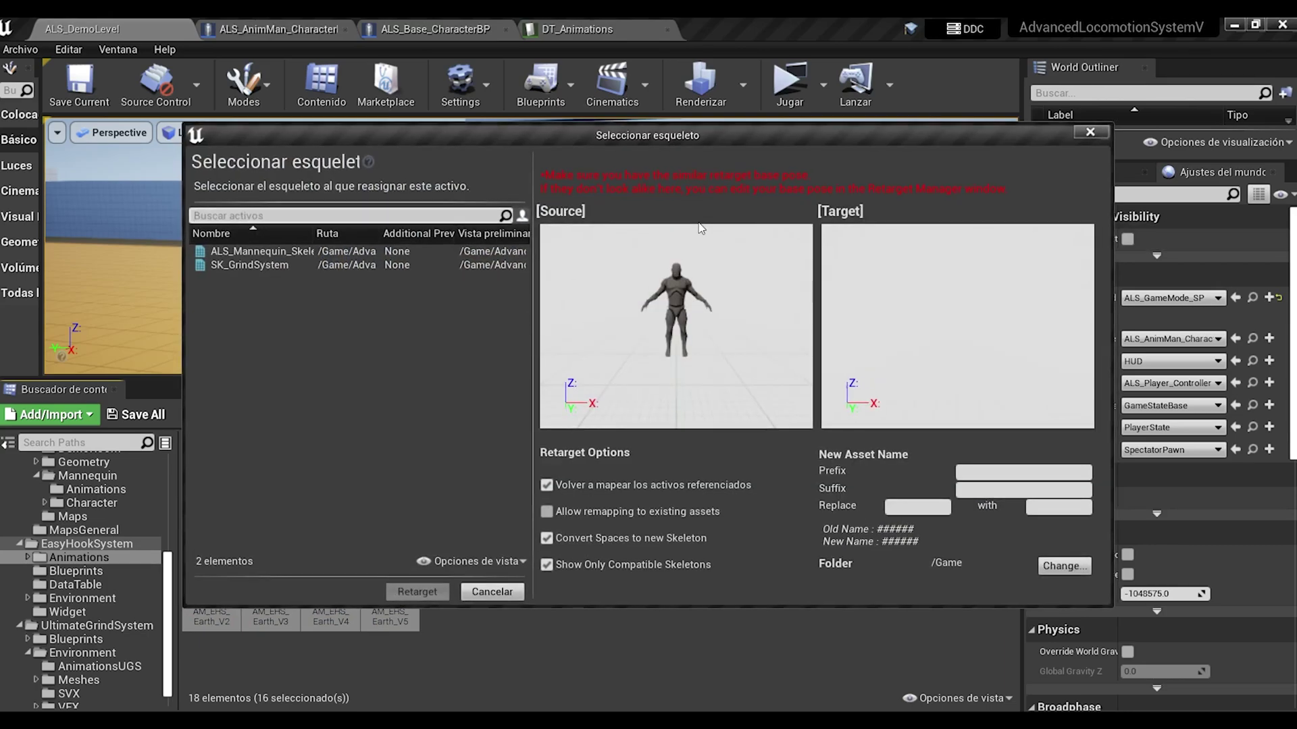
click(249, 251)
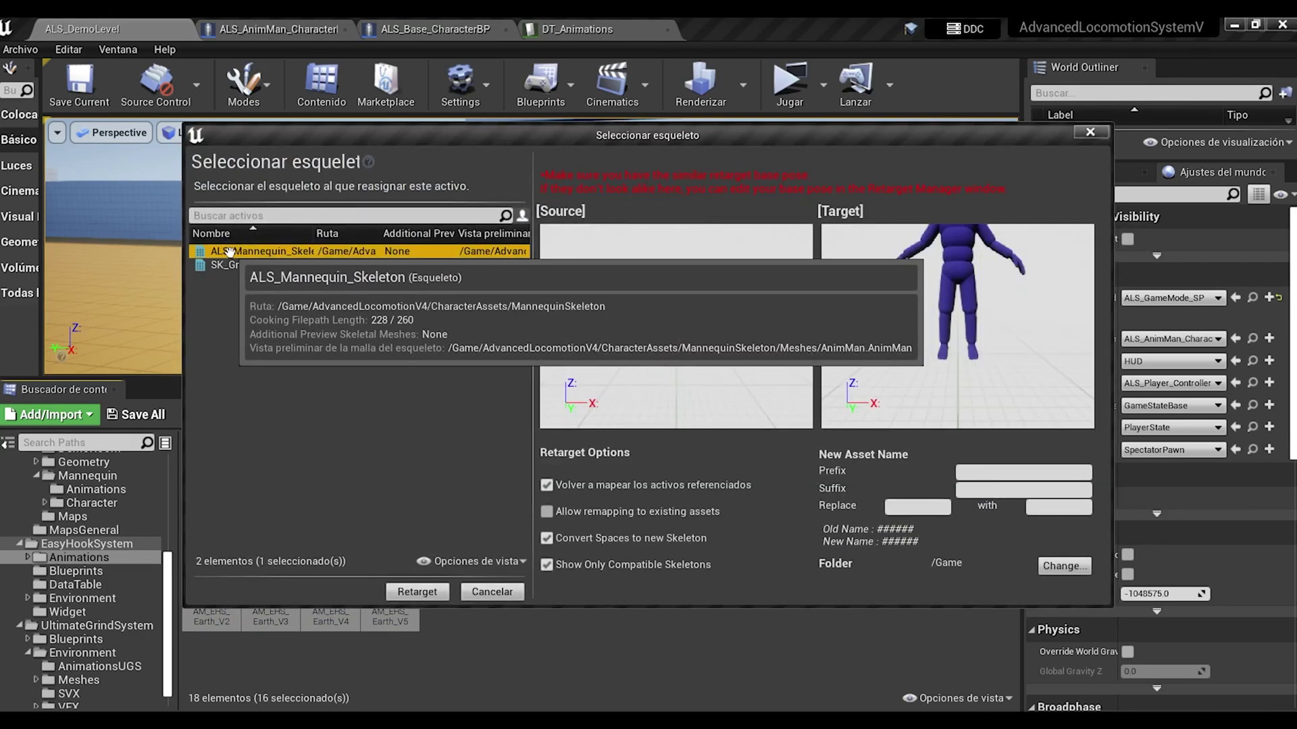
click(432, 593)
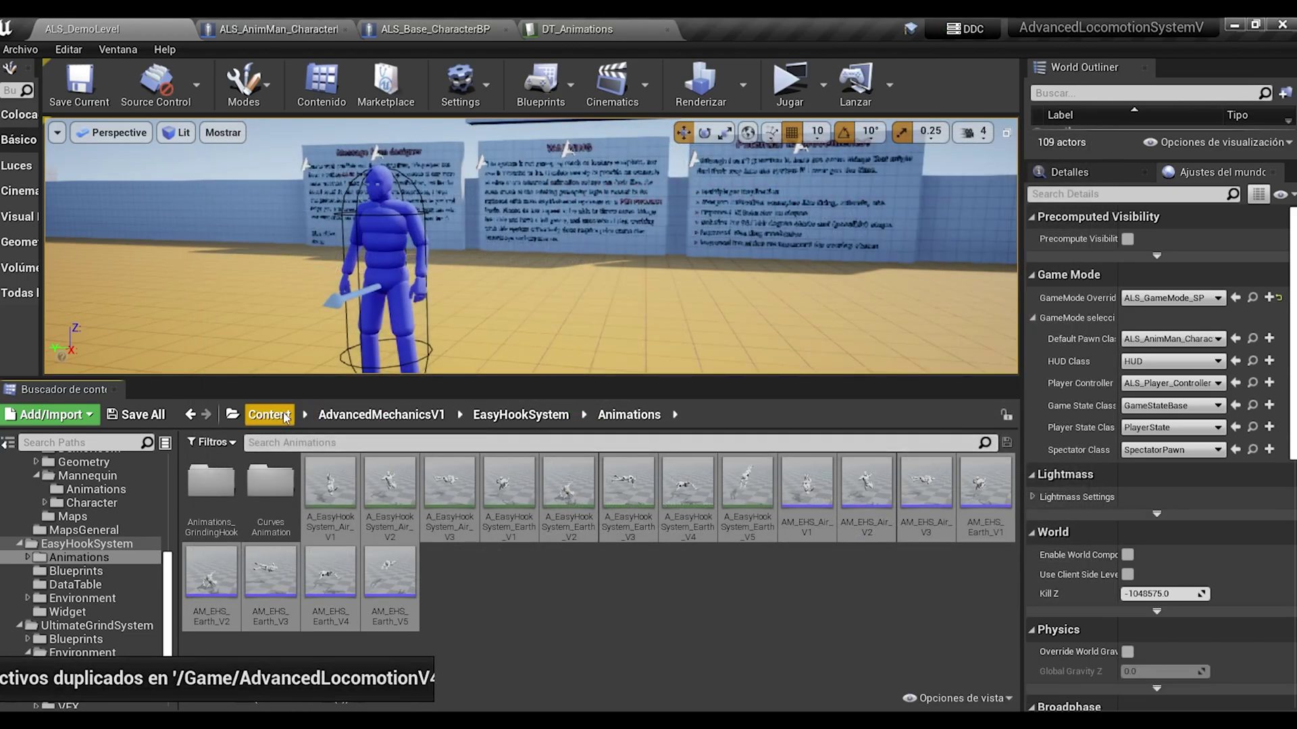
Show the retargeted assets in an enlarged view of the Content root folder and save all unsaved assets.
click(286, 418)
drag(288, 379, 288, 237)
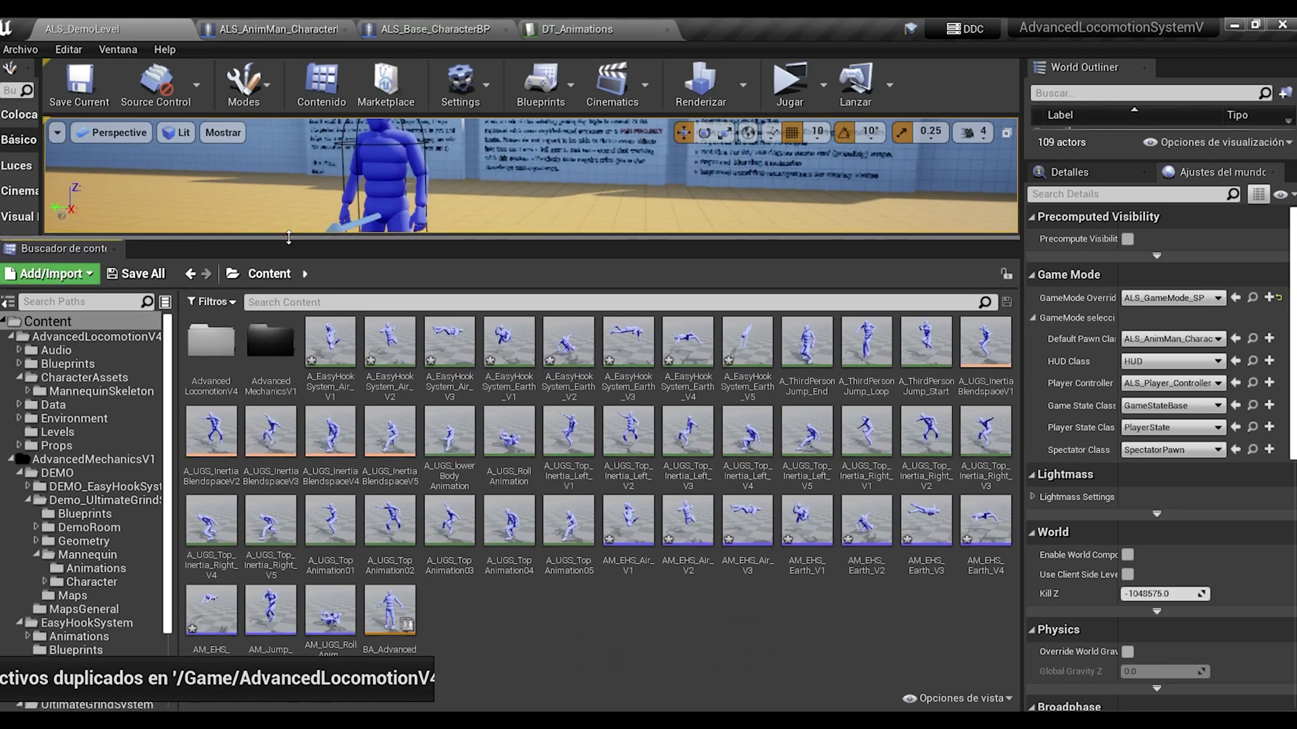
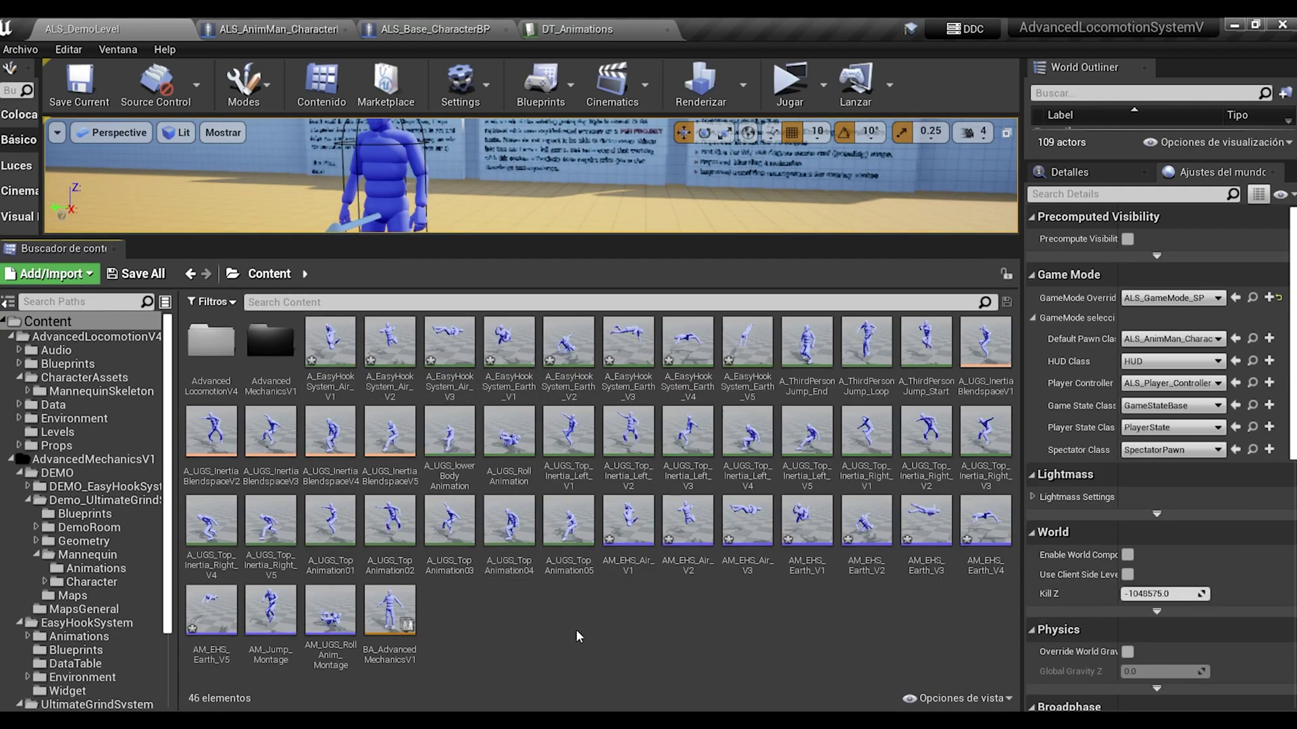
click(119, 276)
click(773, 528)
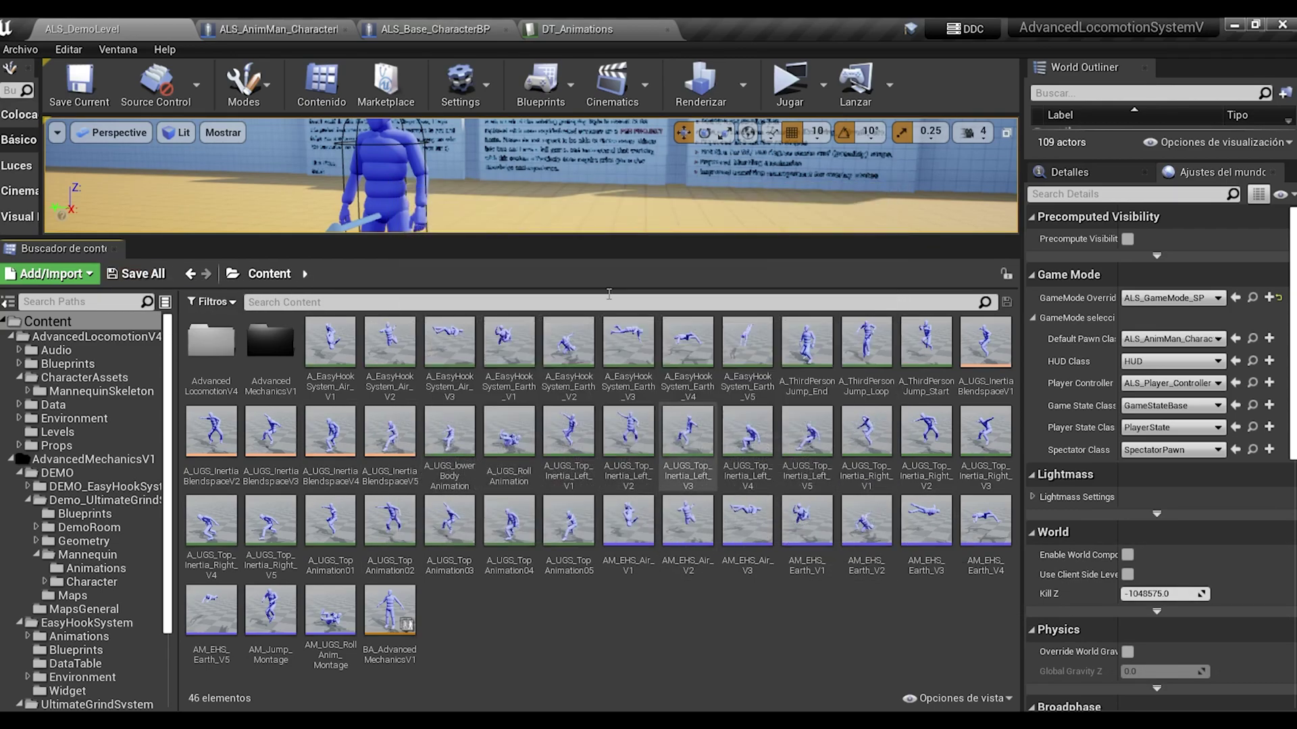
Widen DT_Animations' Animation Montage column and try to assign the retargeted AM_EHS_Air_V1 to row 1.
click(607, 29)
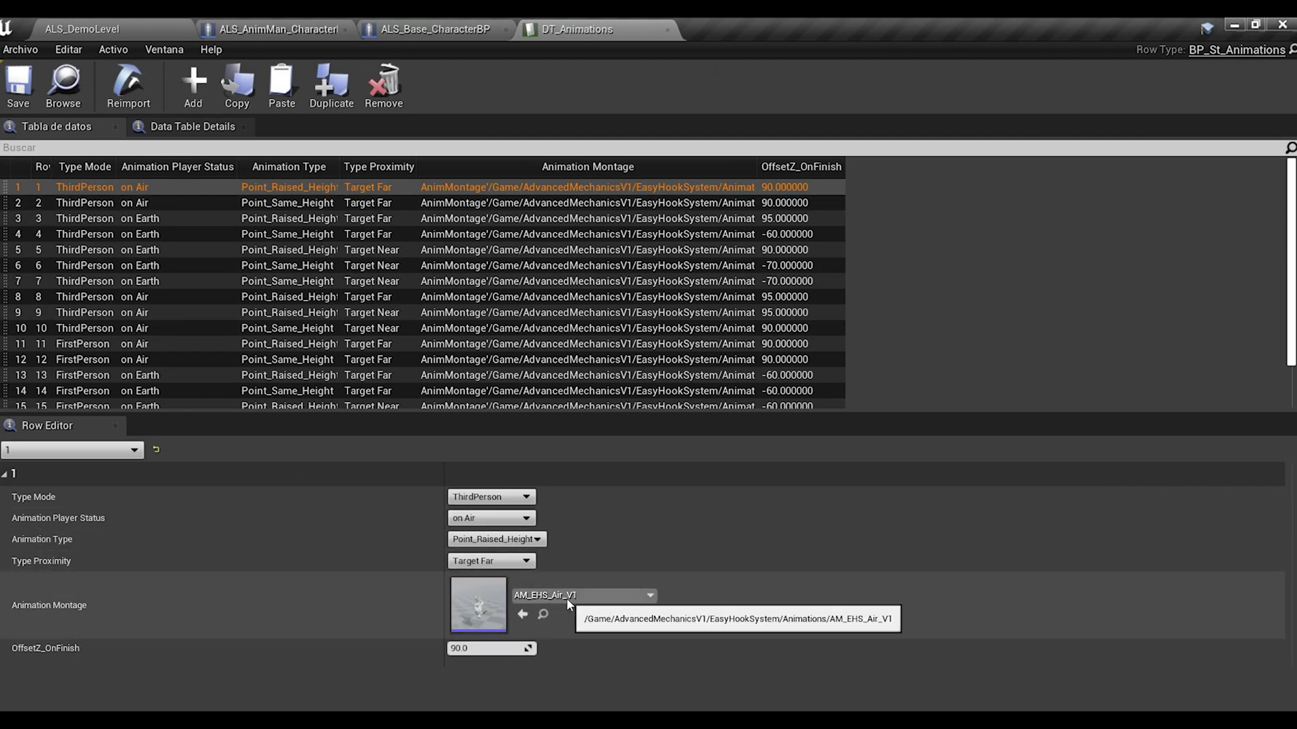
drag(756, 165, 989, 162)
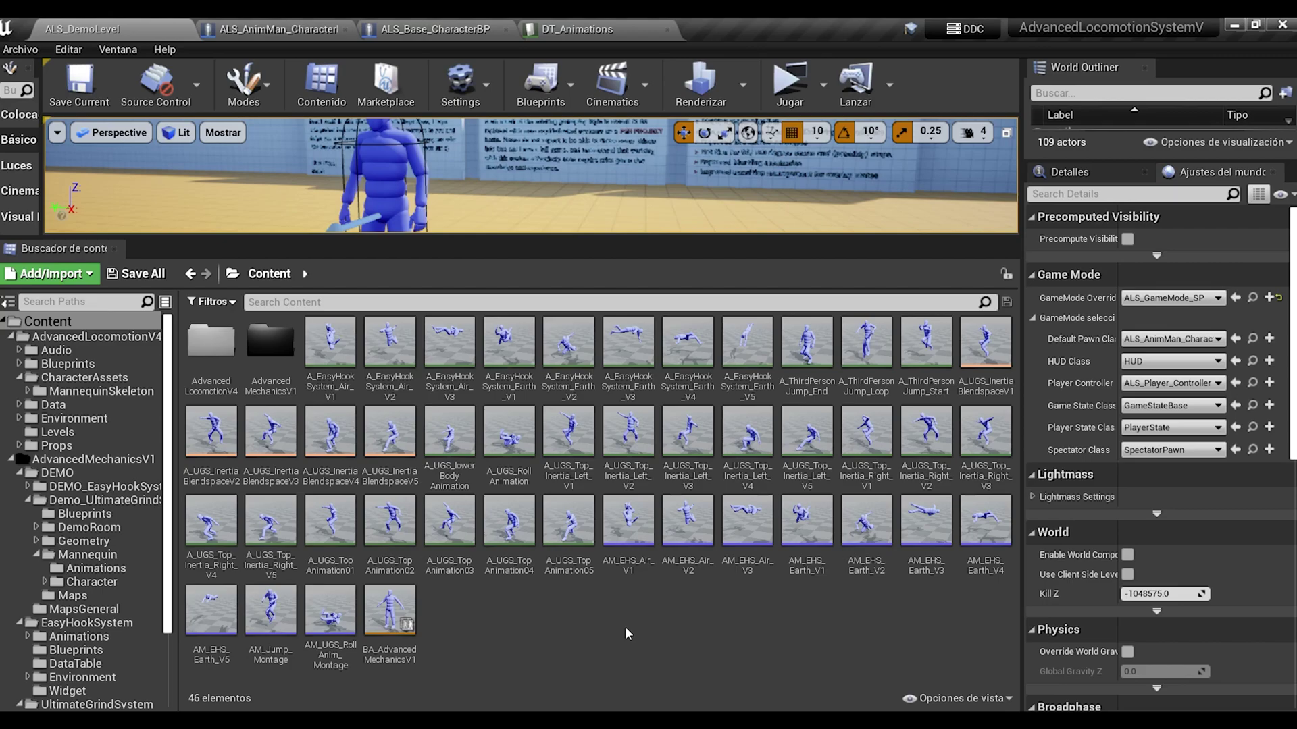
click(627, 520)
click(555, 27)
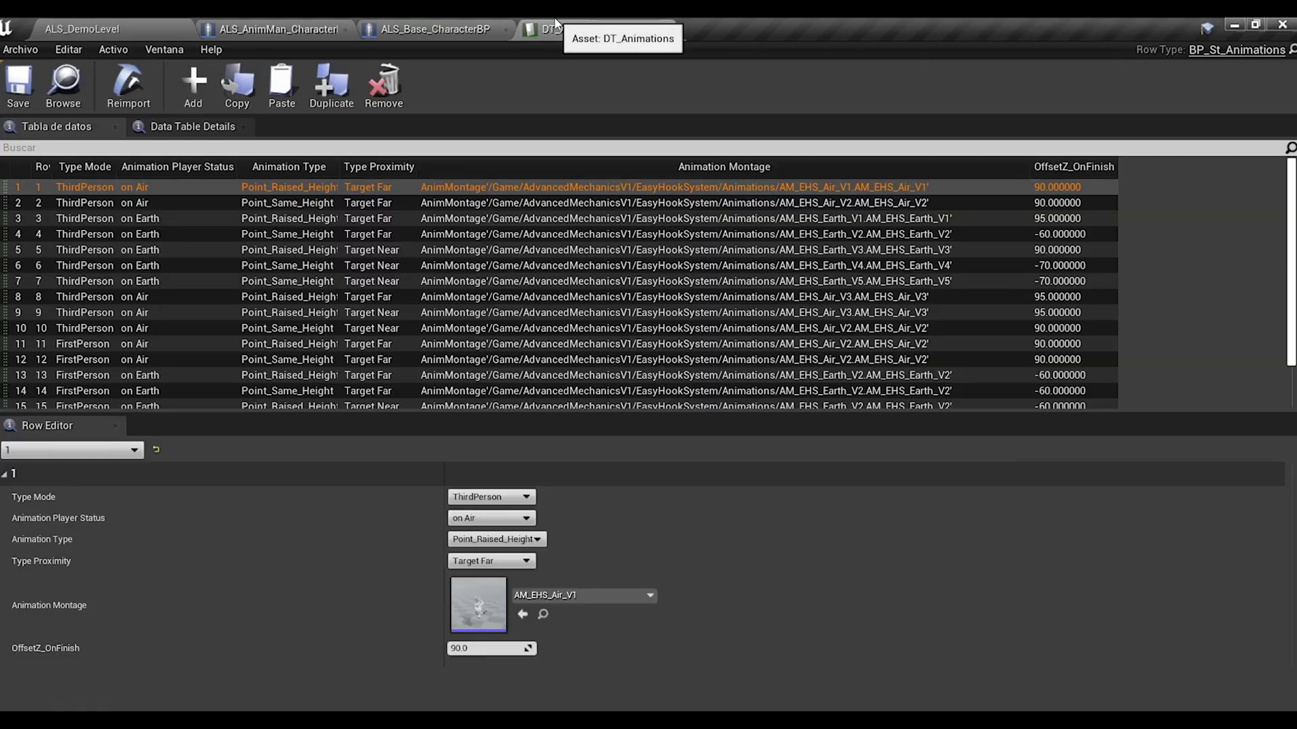
click(523, 613)
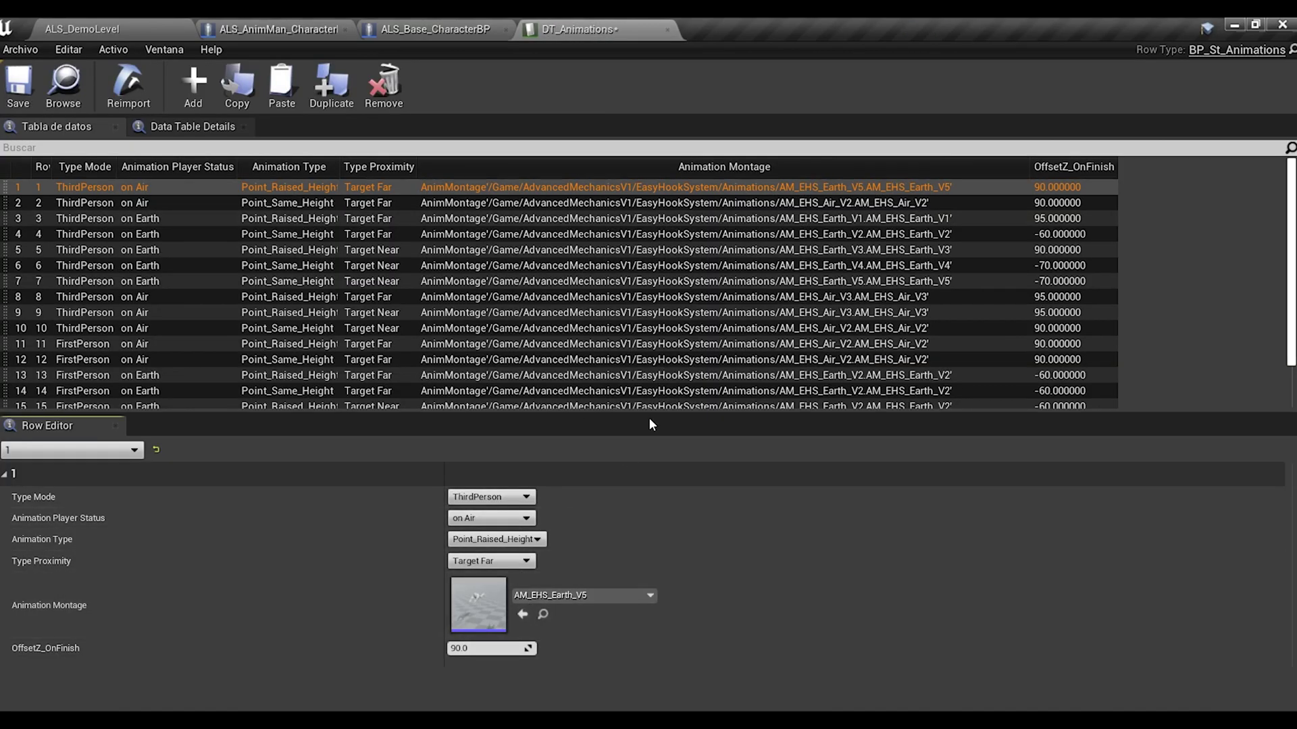
Set row 2's Animation Montage in DT_Animations to the retargeted AM_EHS_Air_V2 from the Content root folder.
click(638, 204)
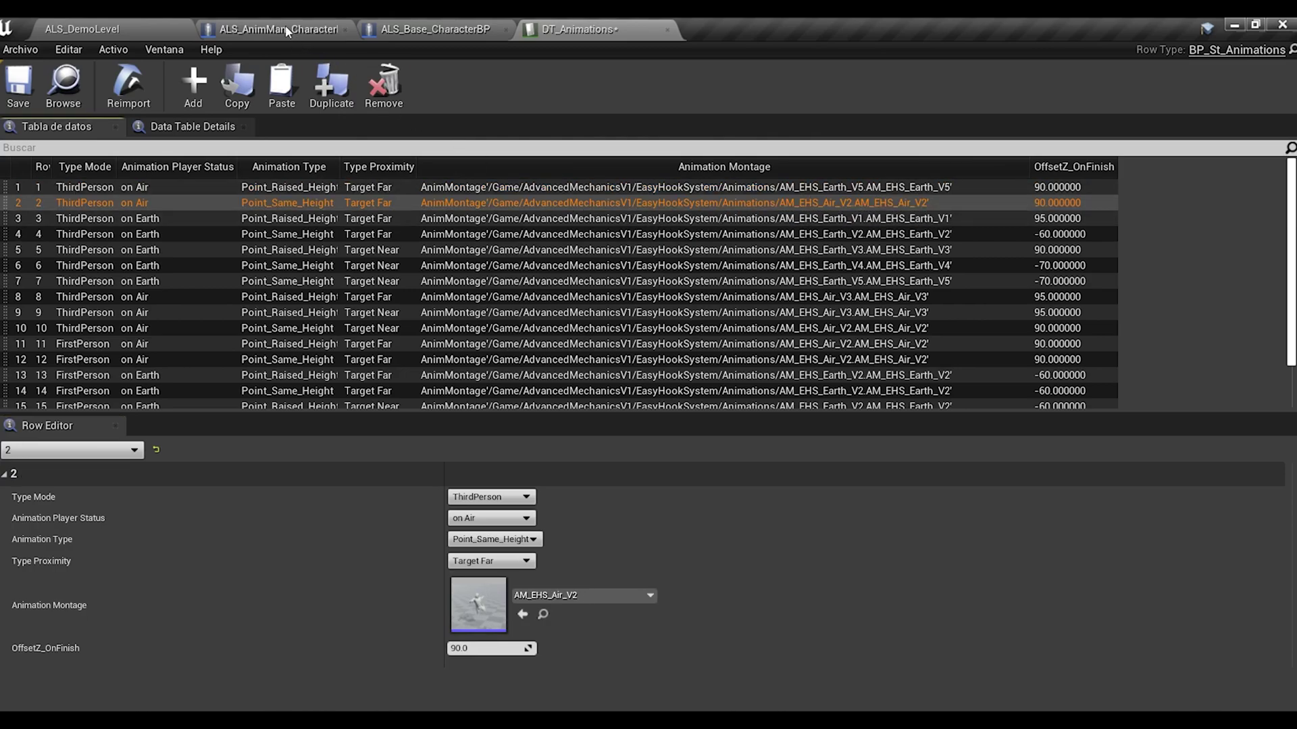
click(137, 25)
click(687, 520)
click(580, 29)
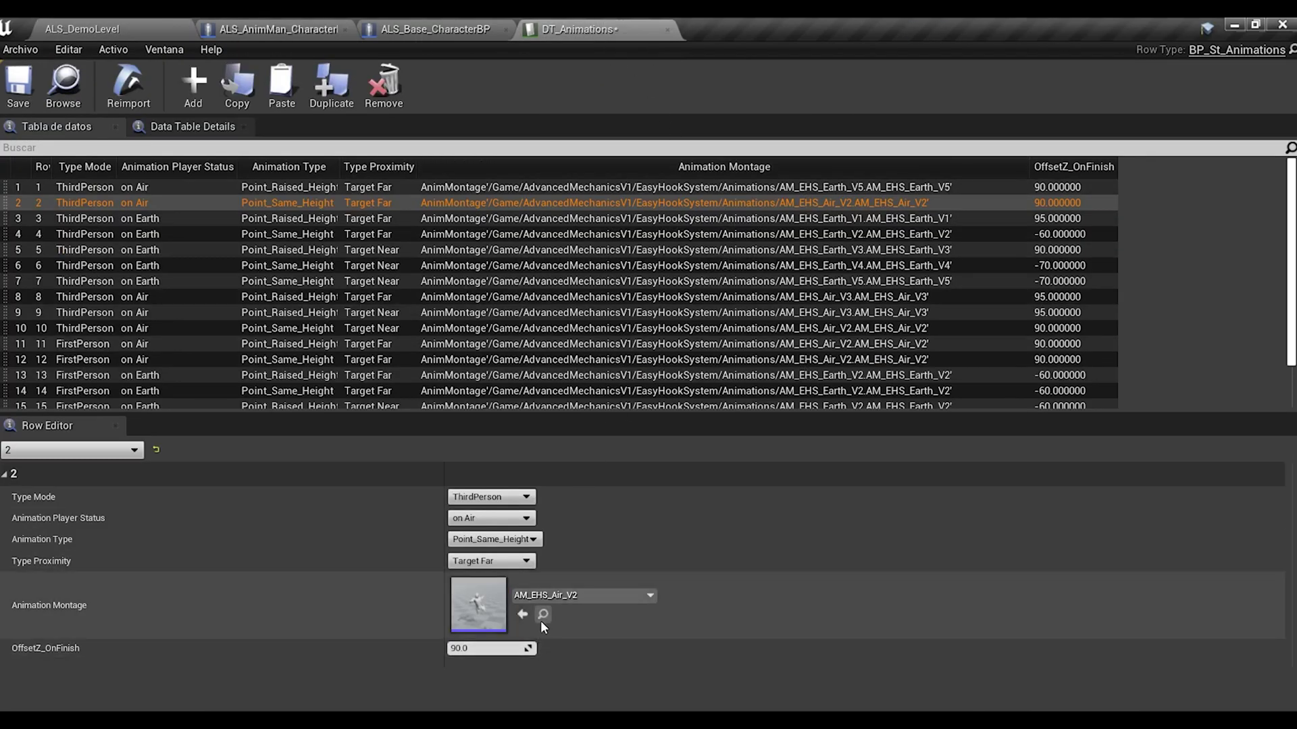
click(524, 615)
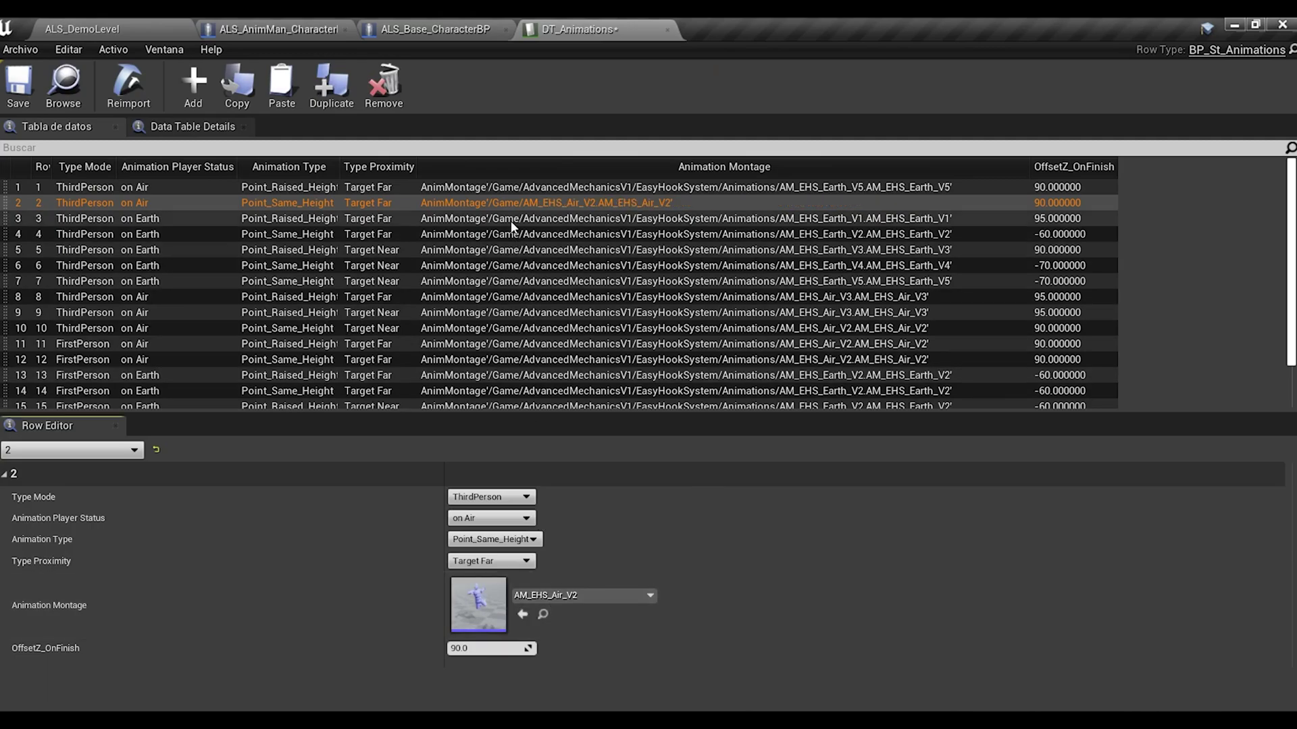
Set row 3's Animation Montage in DT_Animations to the retargeted AM_EHS_Earth_V1 from the Content root folder.
click(93, 29)
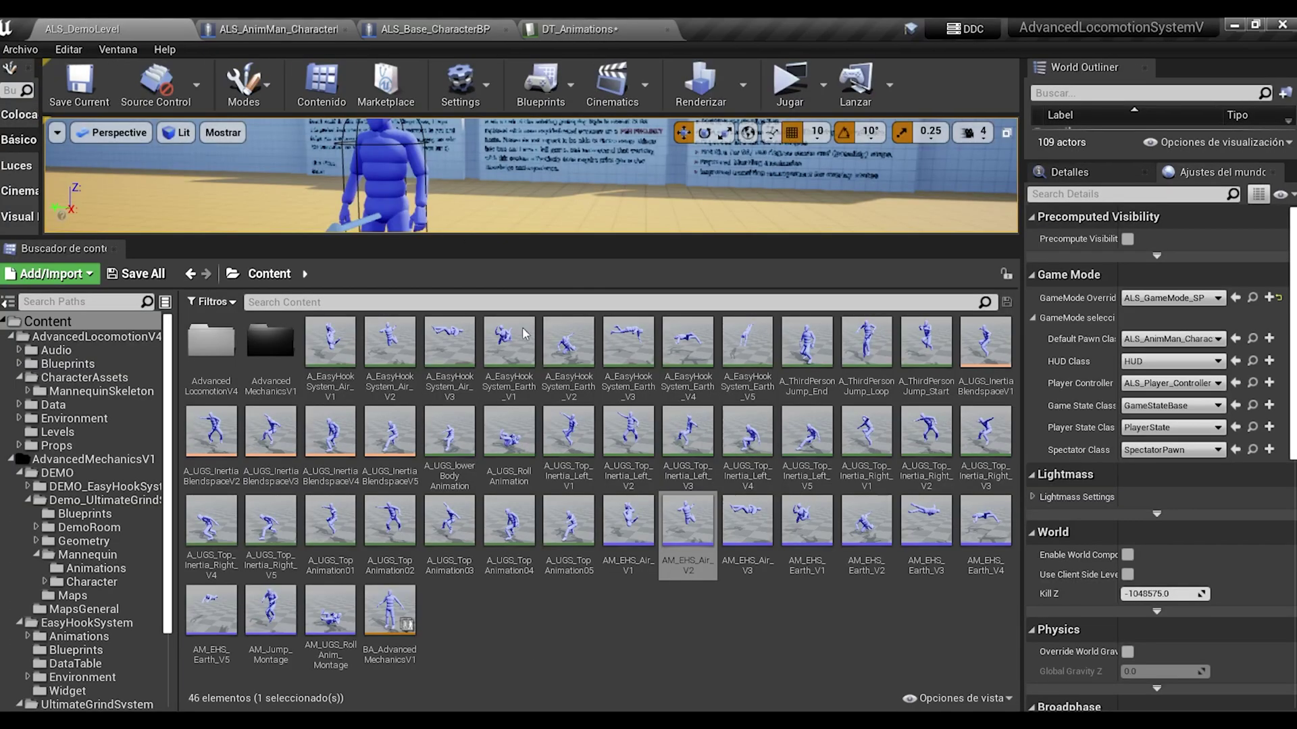
click(789, 578)
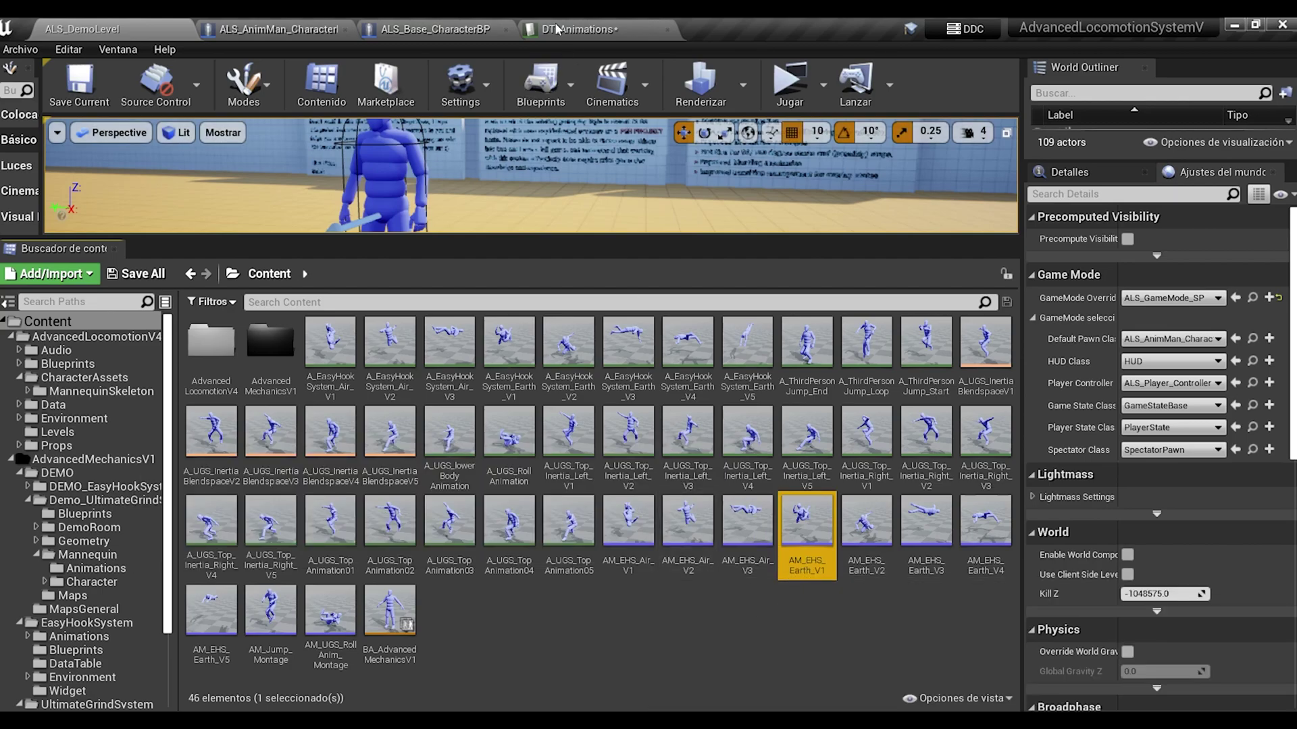
click(581, 29)
click(523, 615)
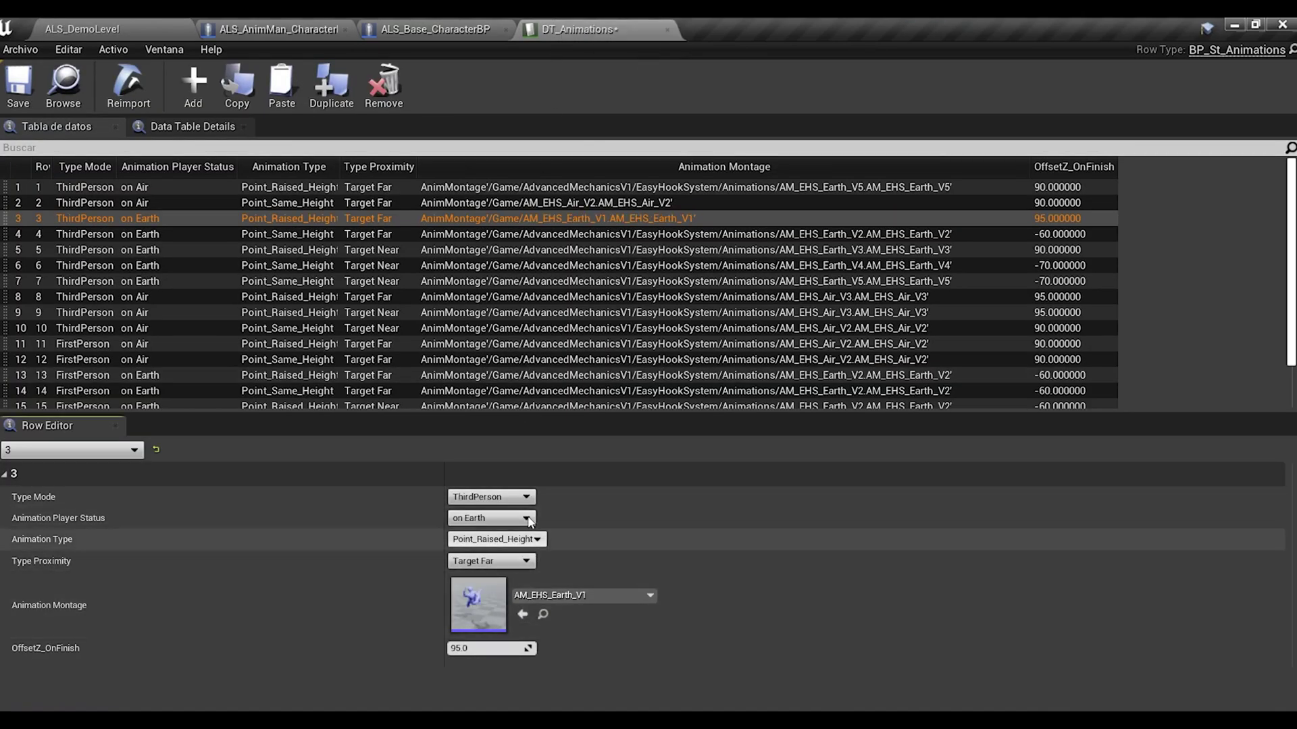
Set row 4's Animation Montage in DT_Animations to the retargeted AM_EHS_Earth_V2 from the Content root folder.
click(498, 234)
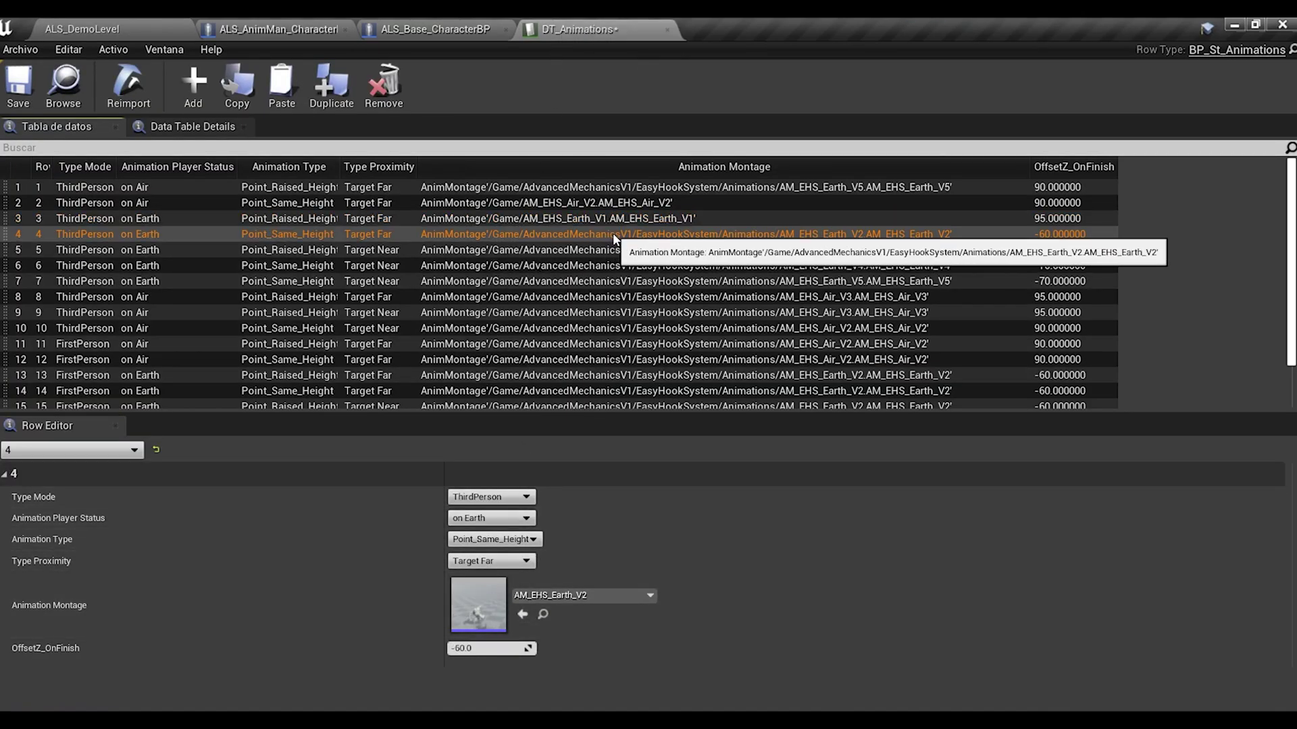
click(81, 28)
click(861, 528)
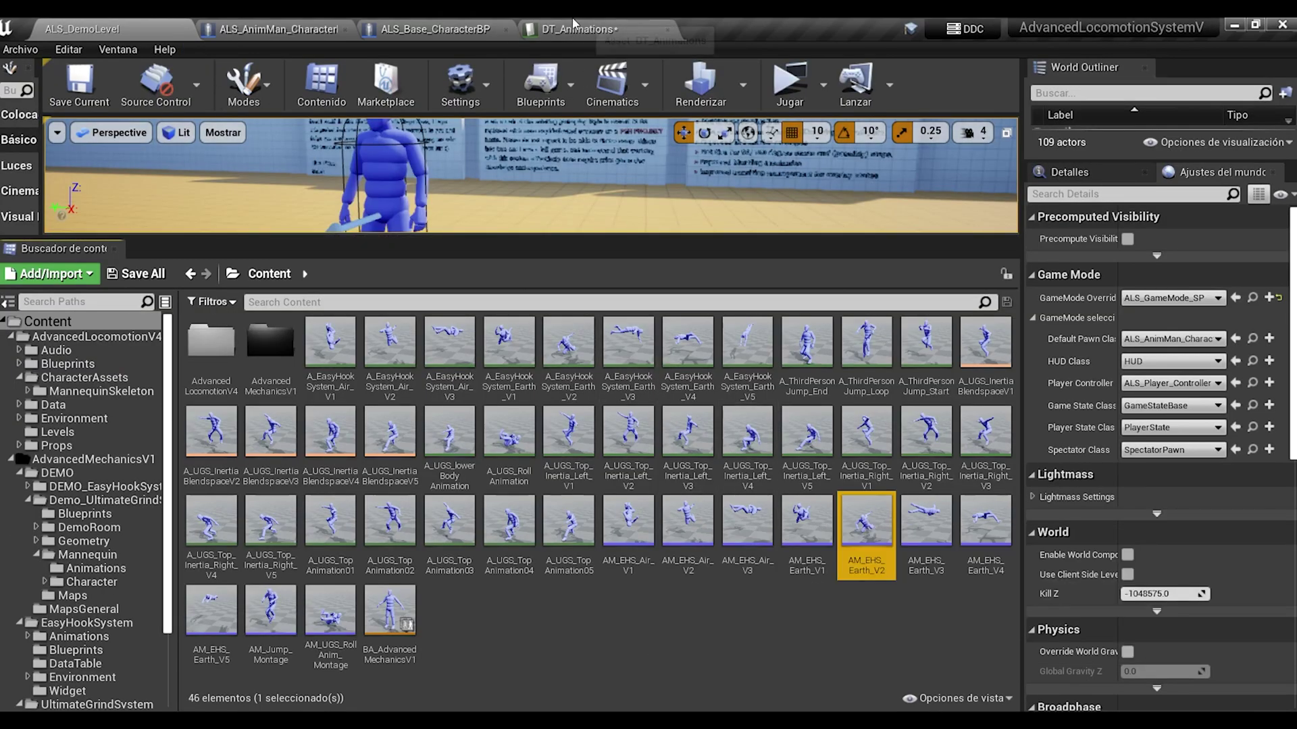
click(581, 28)
click(521, 614)
Set row 5's Animation Montage in DT_Animations to the retargeted AM_EHS_Earth_V3 from the Content root folder.
click(498, 250)
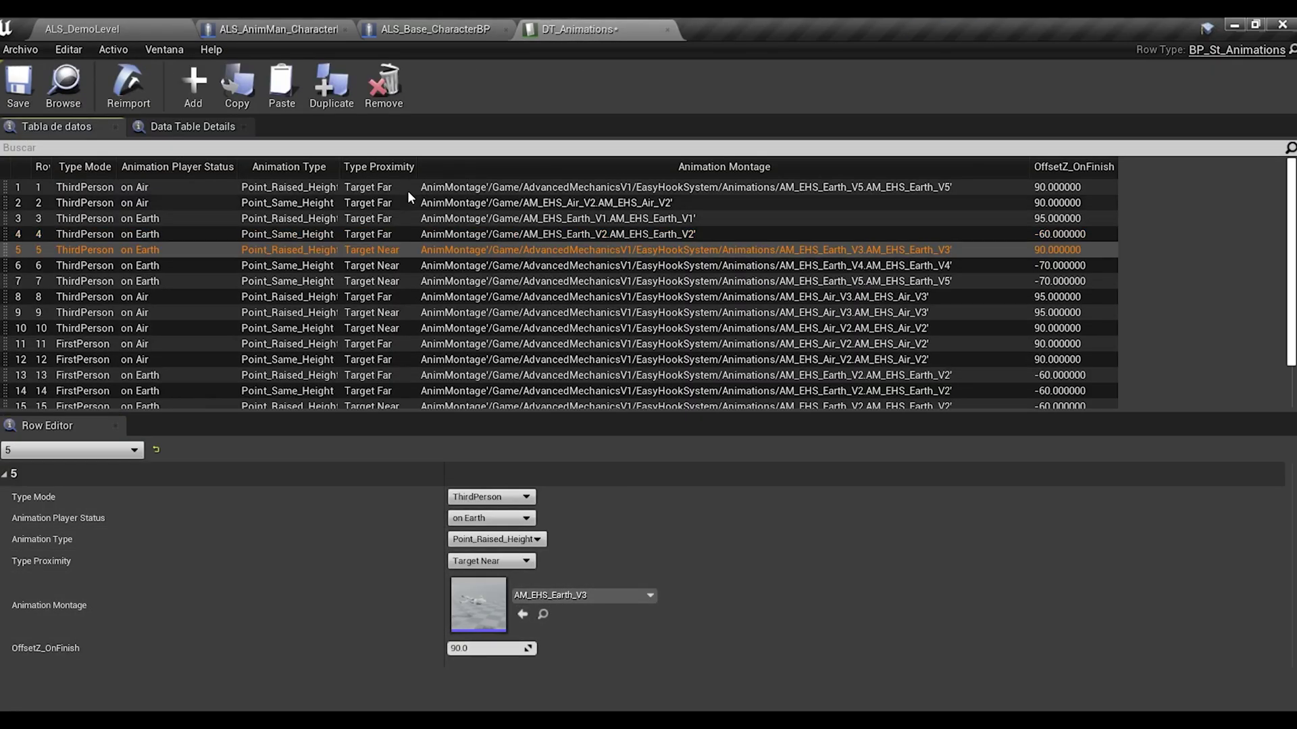
click(81, 28)
click(926, 520)
click(580, 28)
click(522, 614)
Set row 6's Animation Montage in DT_Animations to the retargeted AM_EHS_Earth_V4 from the Content root folder.
click(520, 263)
click(81, 29)
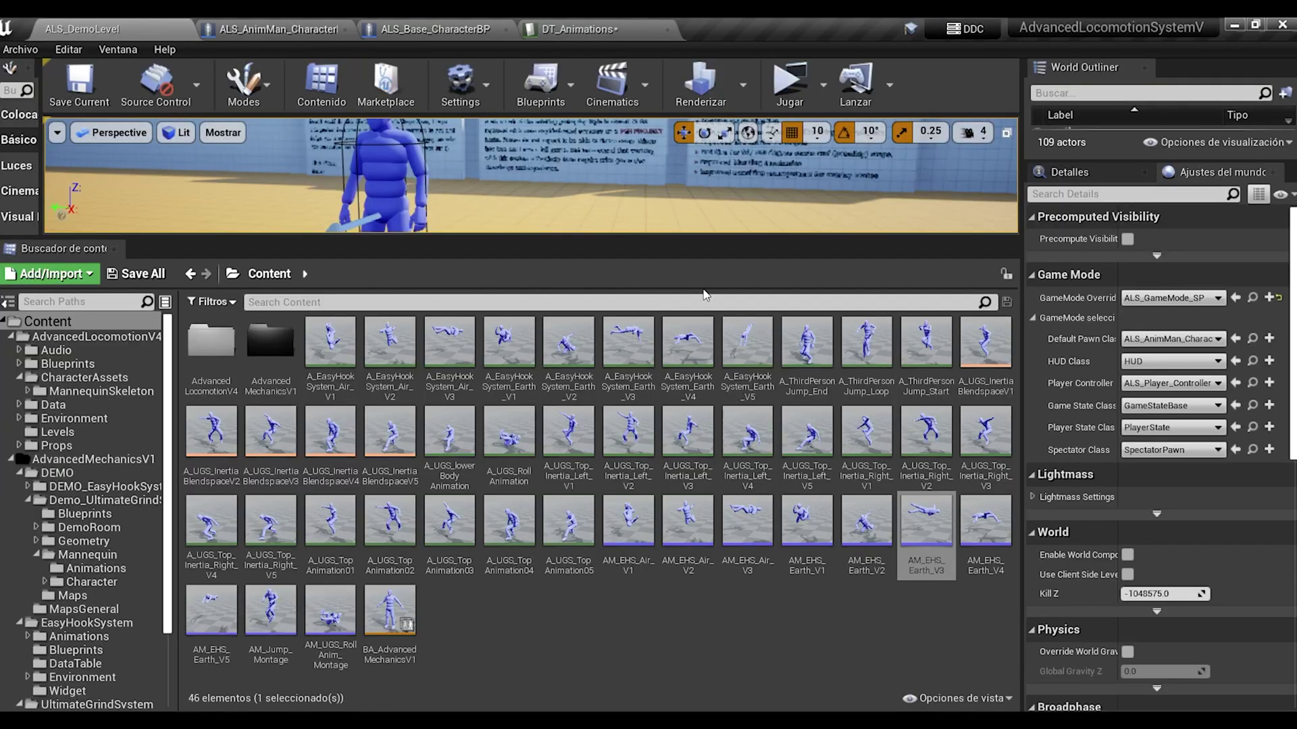
click(970, 537)
click(580, 28)
click(522, 614)
Set row 7's Animation Montage in DT_Animations to the retargeted AM_EHS_Earth_V5 from the Content root folder.
click(527, 281)
click(81, 28)
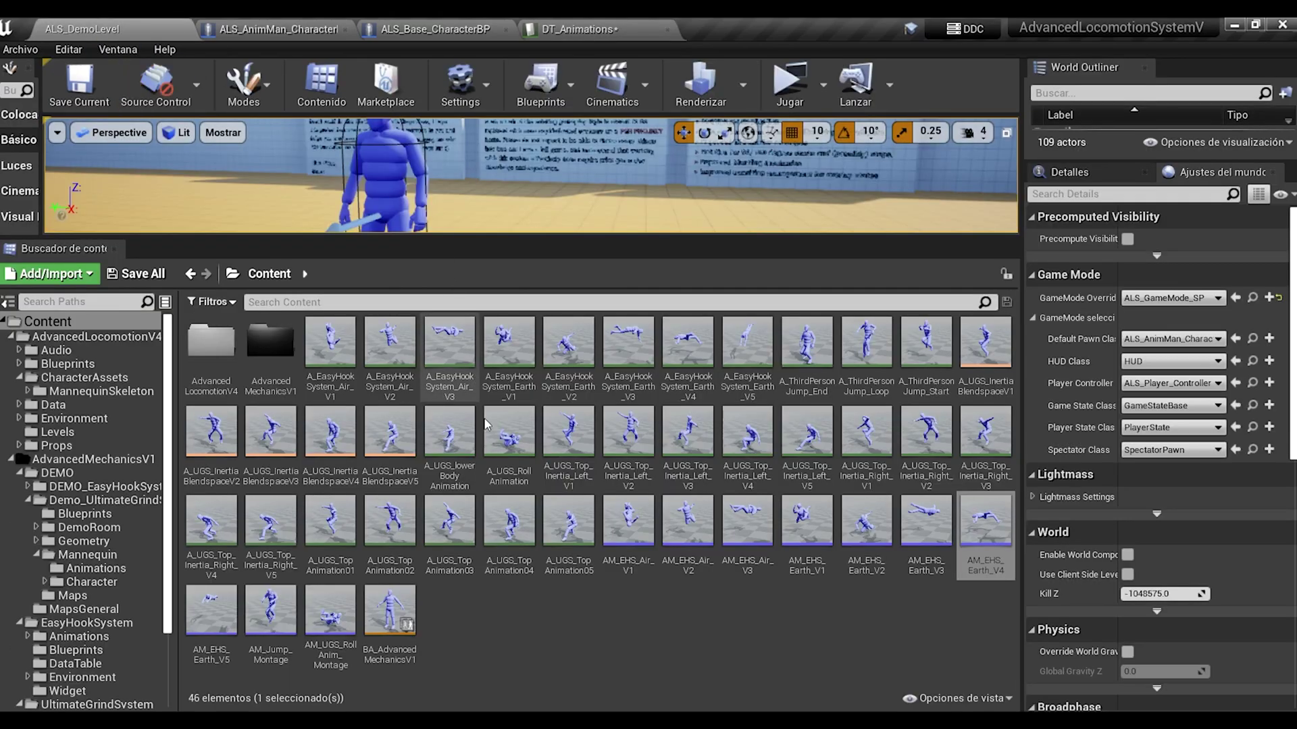
click(212, 610)
click(581, 29)
click(522, 614)
Set the Animation Montage of rows 8 and 9 in DT_Animations to the retargeted AM_EHS_Air_V3.
click(521, 297)
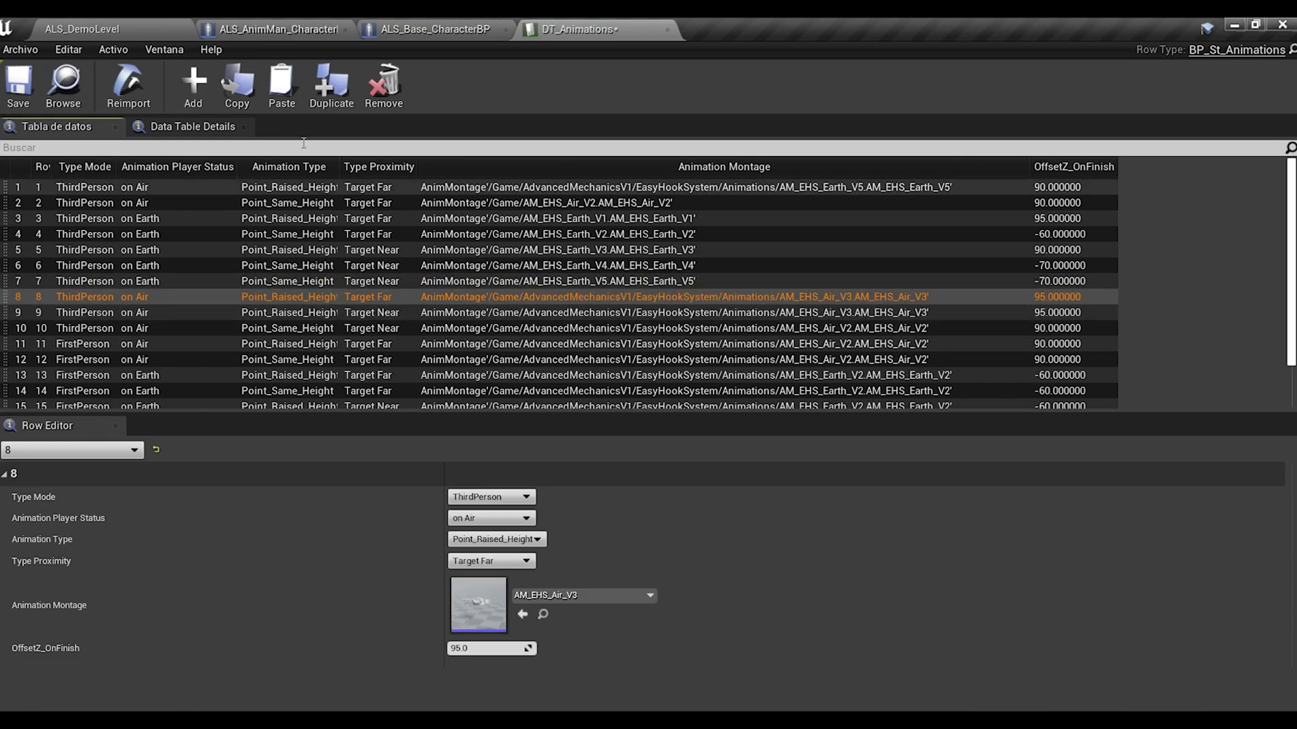
click(81, 29)
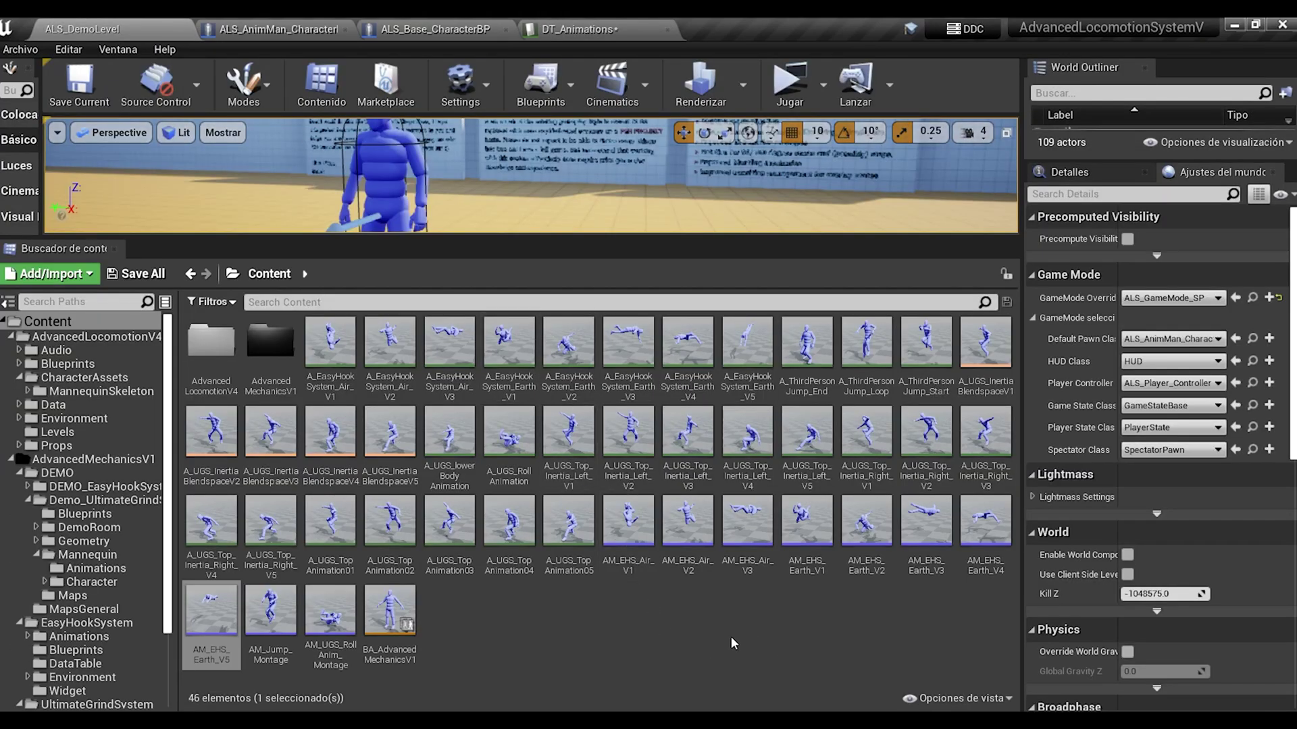
click(739, 571)
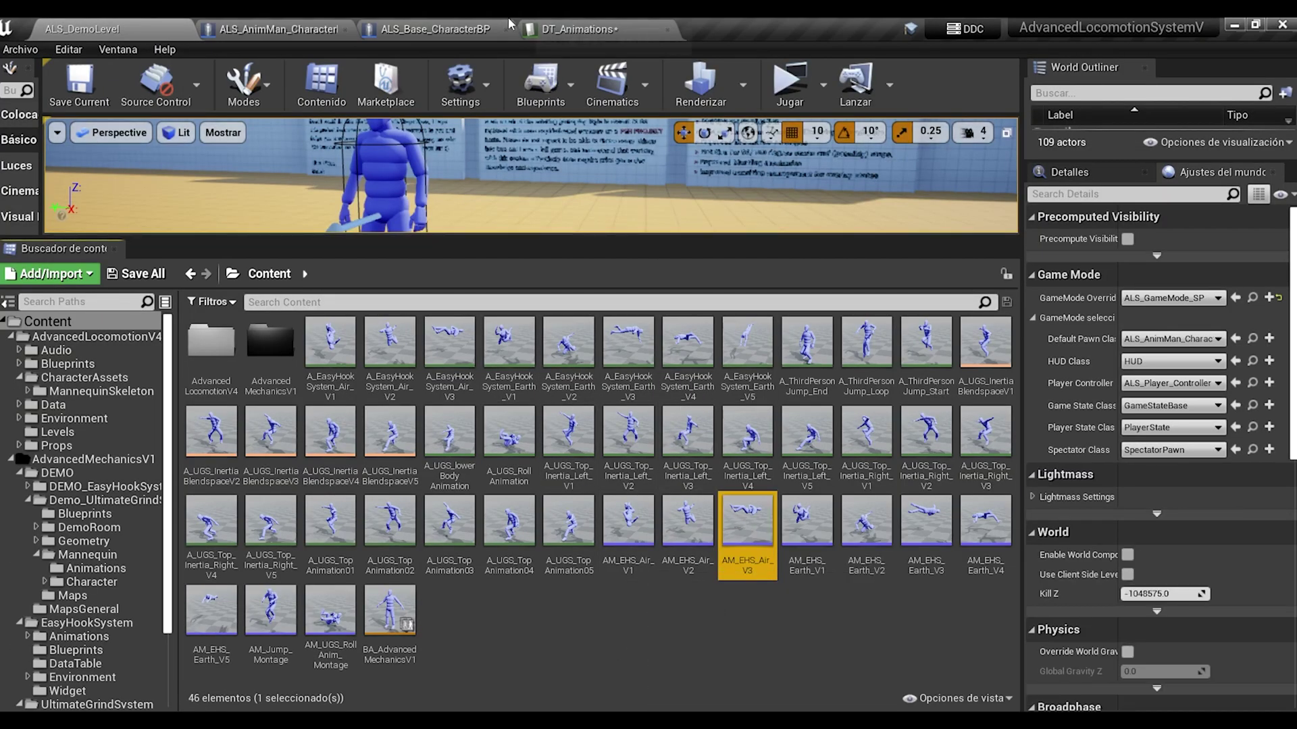
click(533, 28)
click(522, 614)
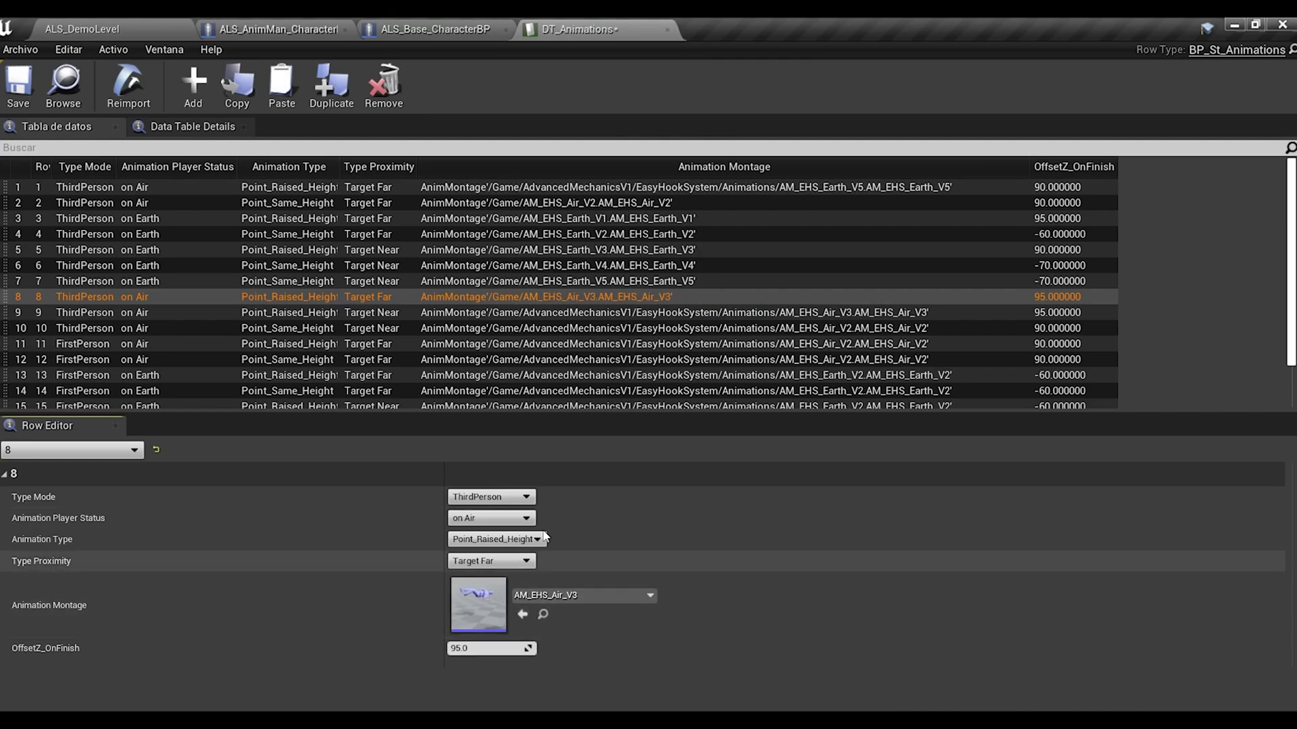
click(503, 313)
click(522, 614)
Set the Animation Montage of rows 10, 11 and 12 in DT_Animations to the retargeted AM_EHS_Air_V2.
click(459, 329)
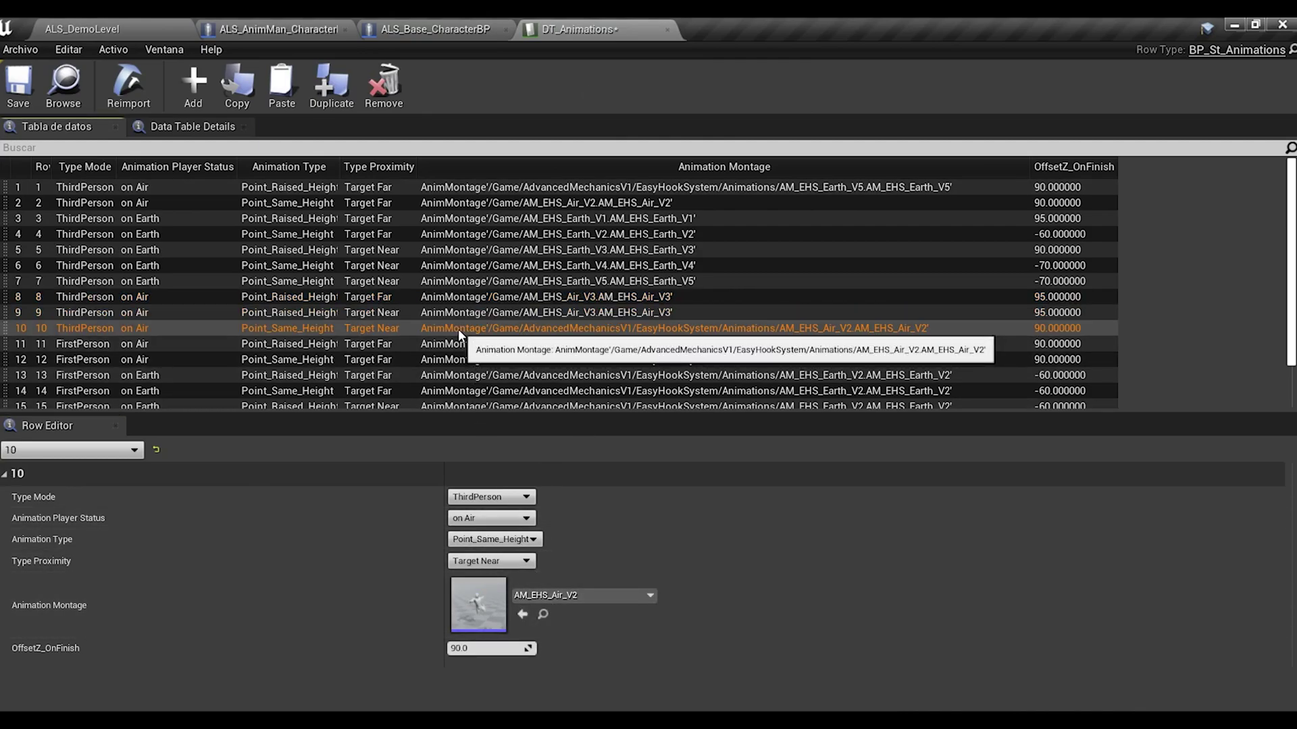
click(104, 27)
click(686, 537)
click(561, 25)
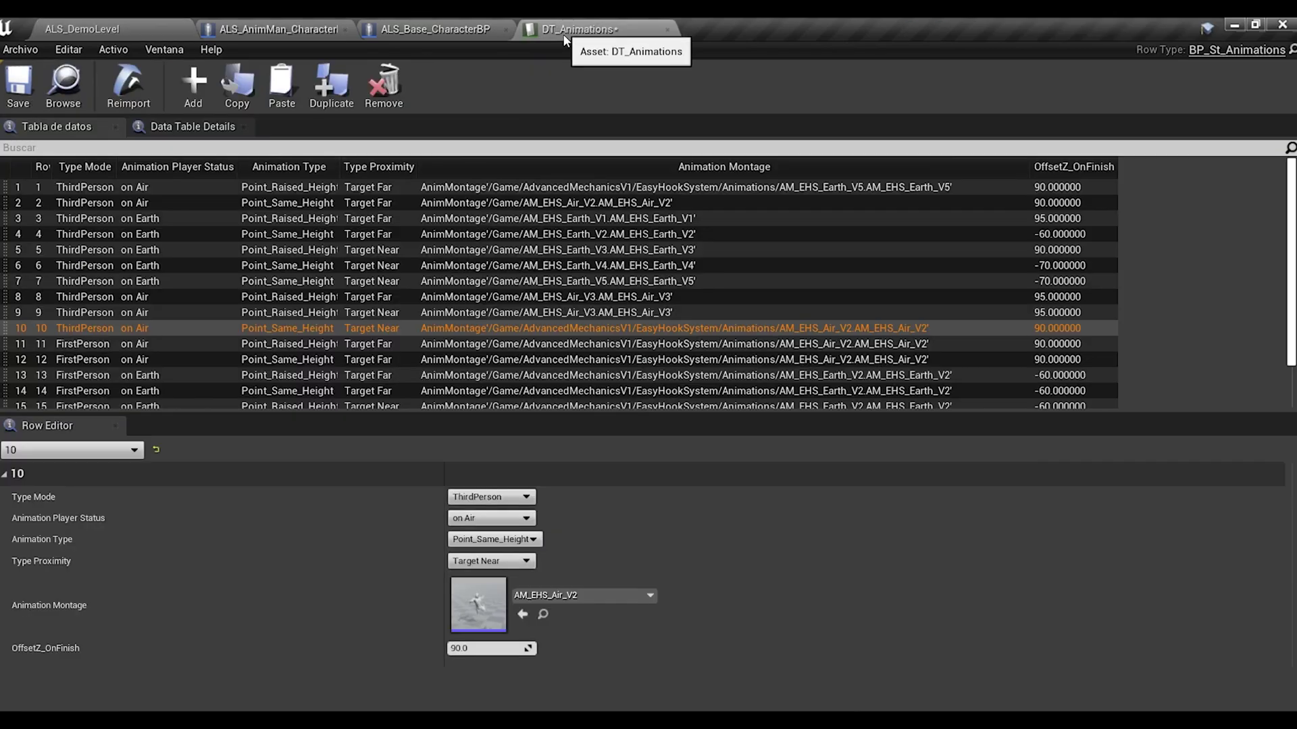
click(522, 614)
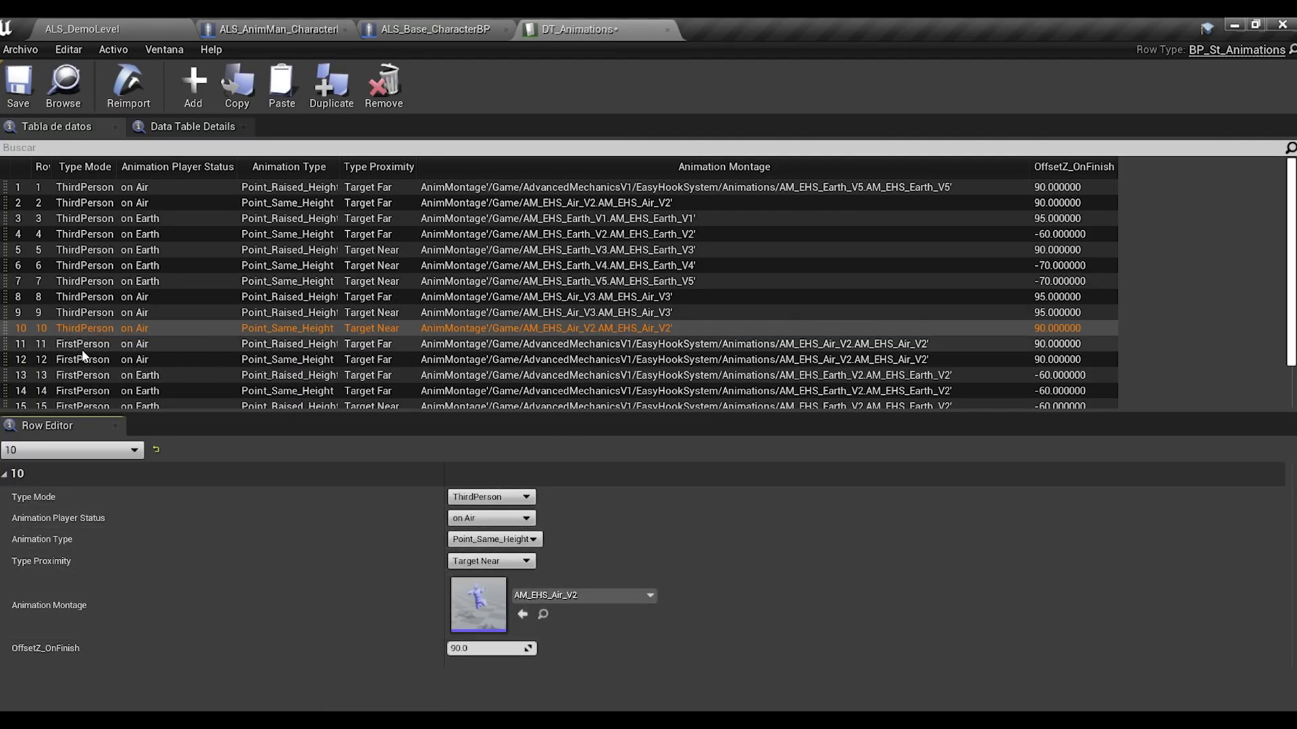
scroll(76, 388, down, 2)
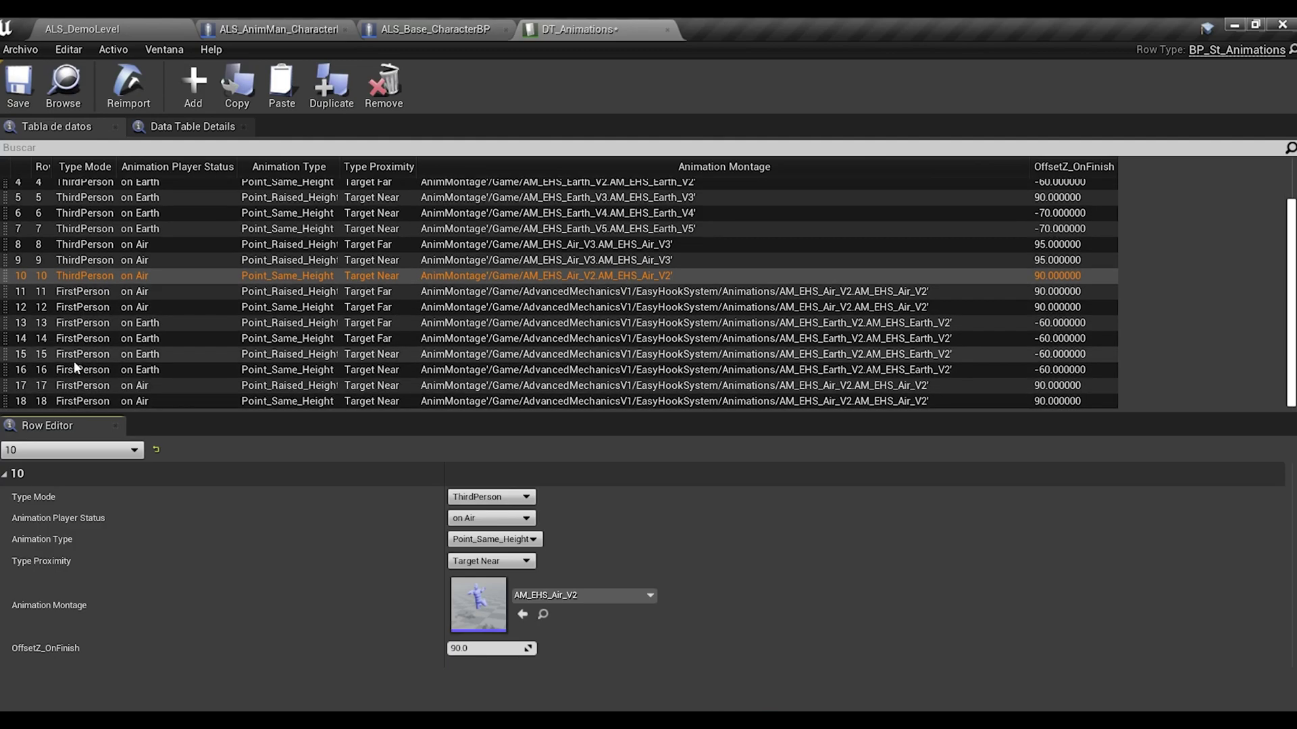
click(404, 293)
click(522, 614)
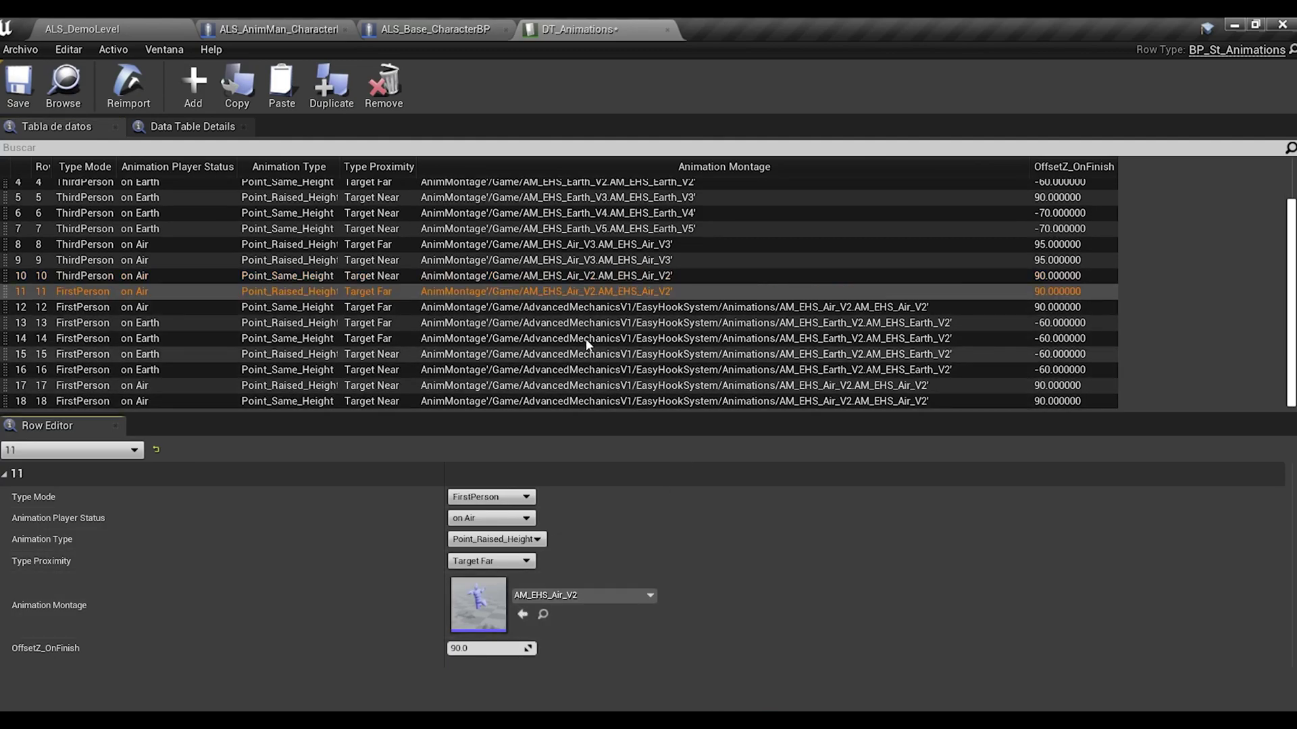
click(559, 308)
click(522, 614)
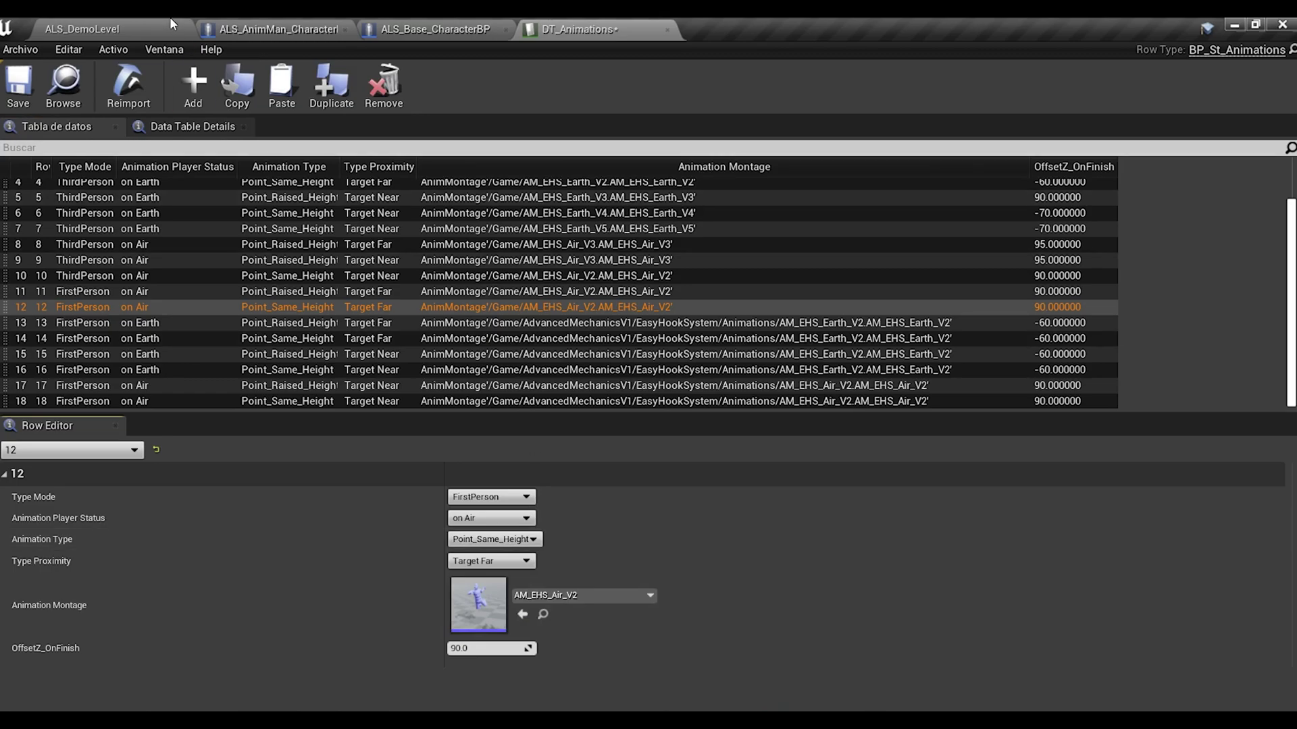
Set the Animation Montage of rows 13 to 16 in DT_Animations to the retargeted AM_EHS_Earth_V2.
click(173, 27)
click(870, 532)
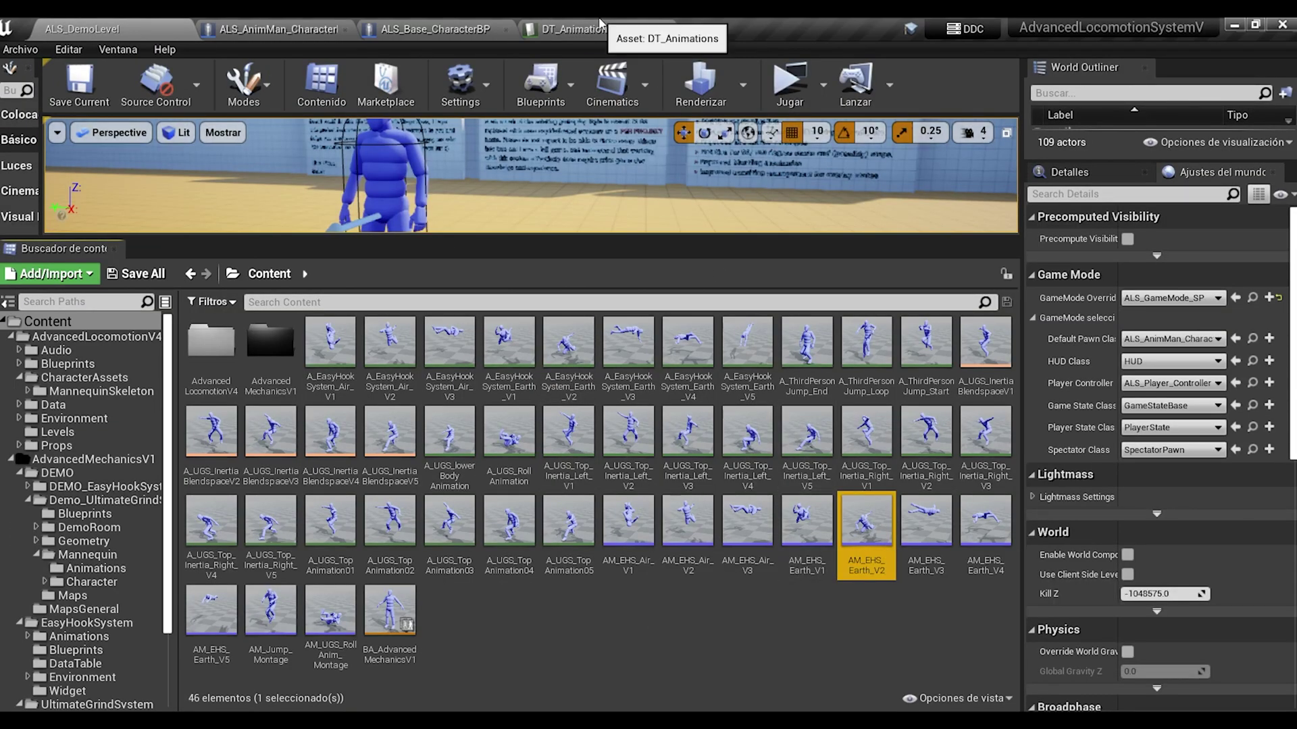
click(580, 29)
click(579, 323)
click(522, 614)
click(516, 339)
click(521, 614)
click(471, 355)
click(524, 615)
click(475, 370)
click(522, 614)
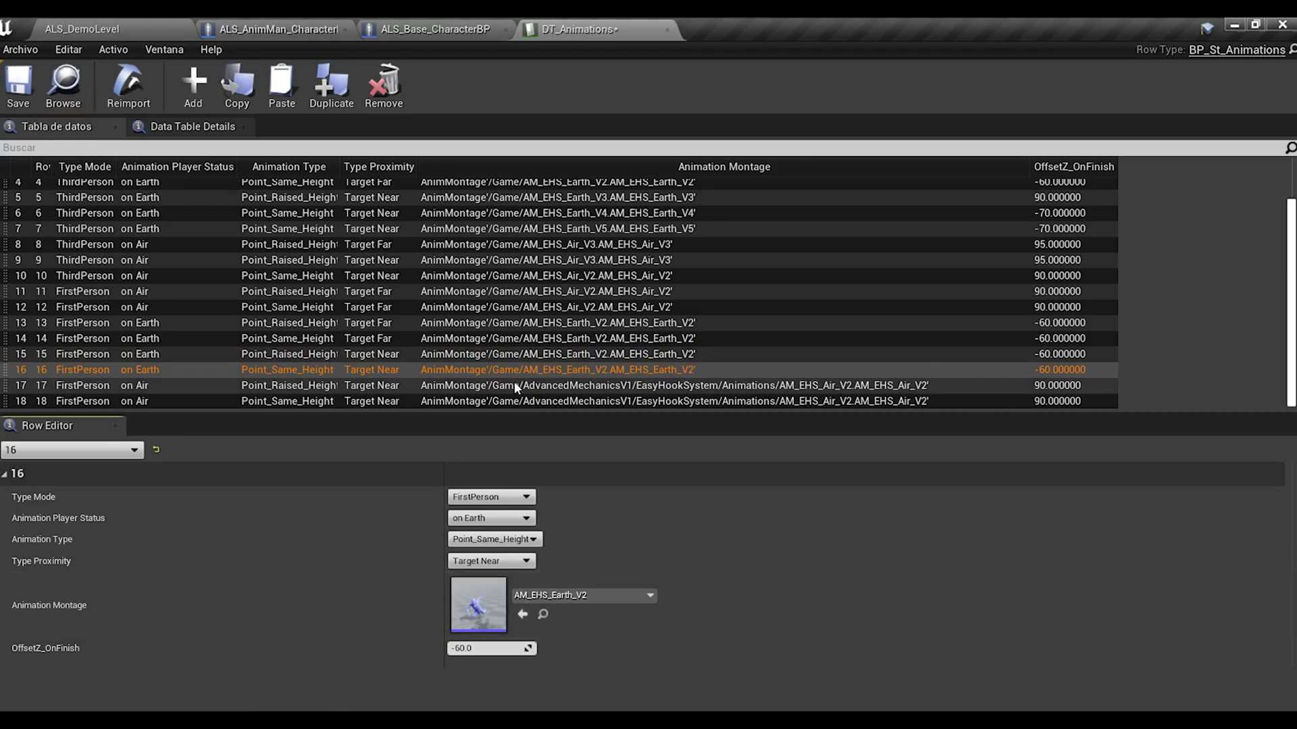
Set the Animation Montage of rows 17 and 18 to the retargeted AM_EHS_Air_V2 and save DT_Animations.
click(508, 385)
click(136, 33)
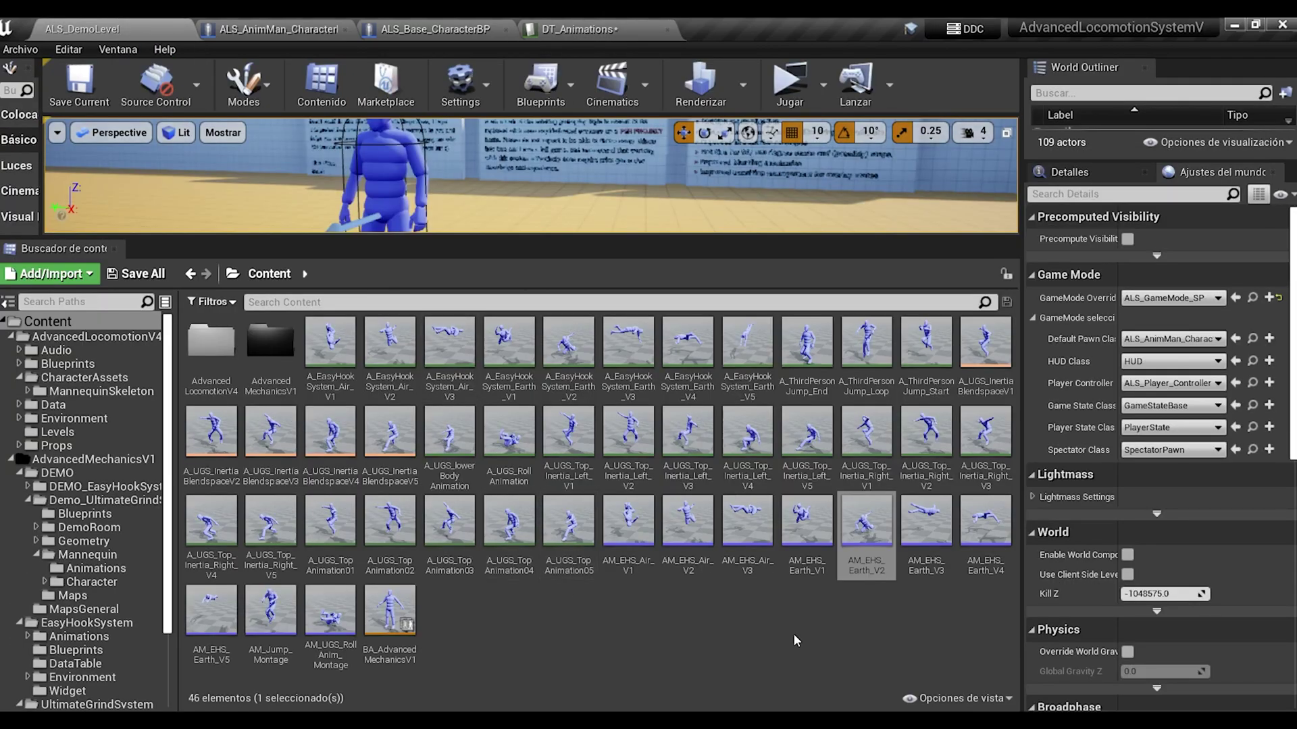
click(703, 539)
click(577, 29)
click(522, 615)
click(444, 404)
click(522, 615)
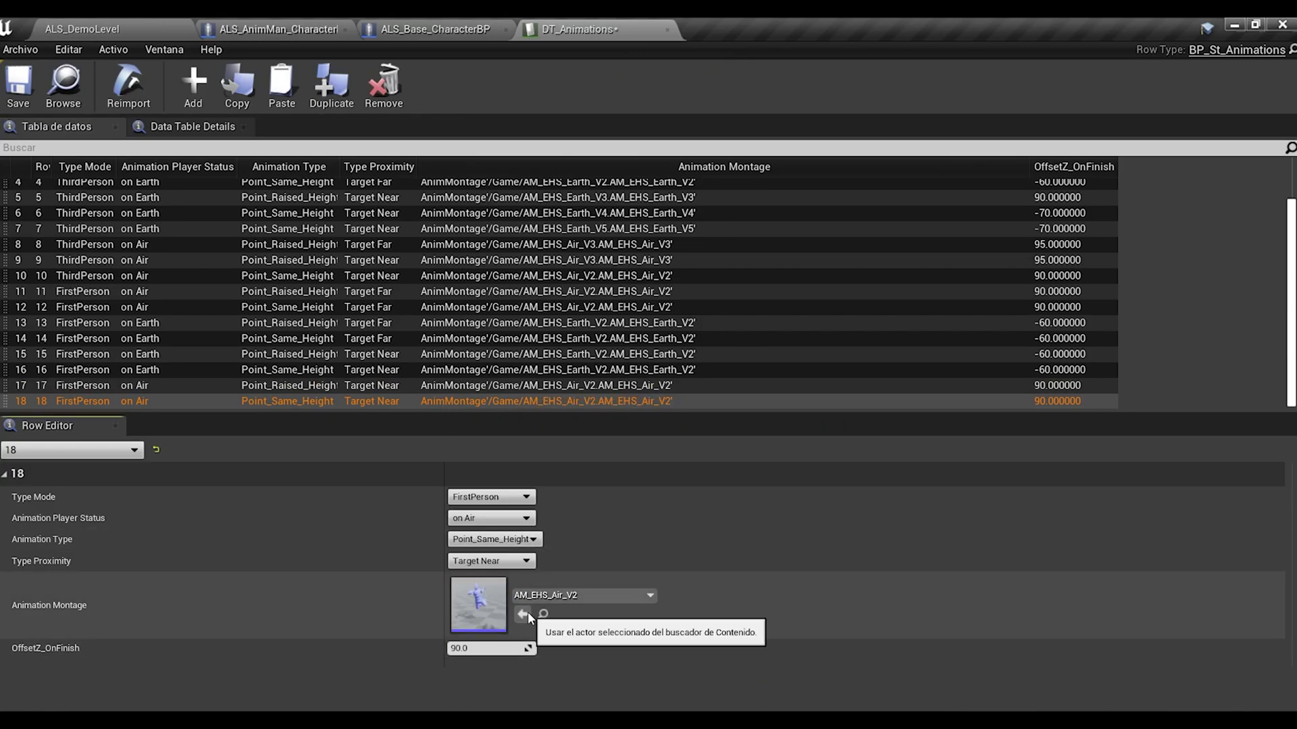
key(ctrl+s)
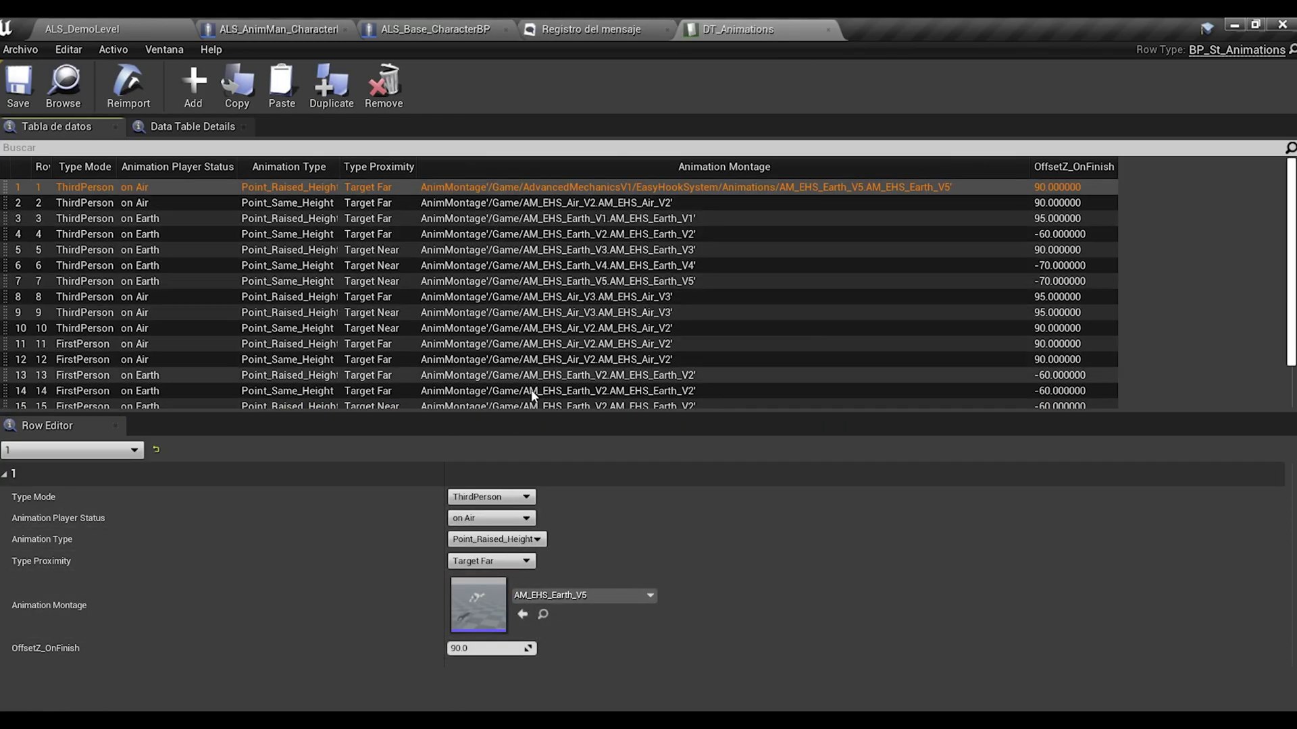
Set row 1's Animation Montage in DT_Animations to the retargeted AM_EHS_Air_V1 and save the table.
click(114, 29)
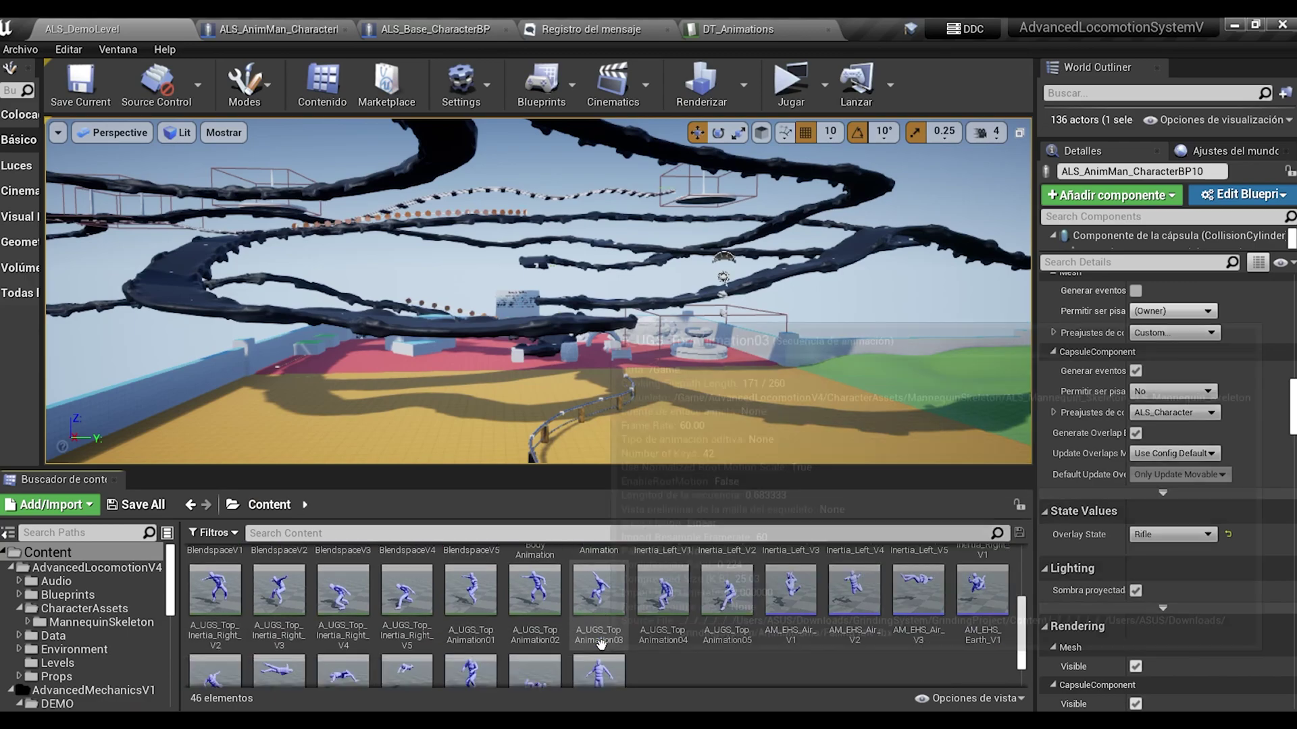
scroll(690, 642, down, 2)
click(785, 555)
click(738, 28)
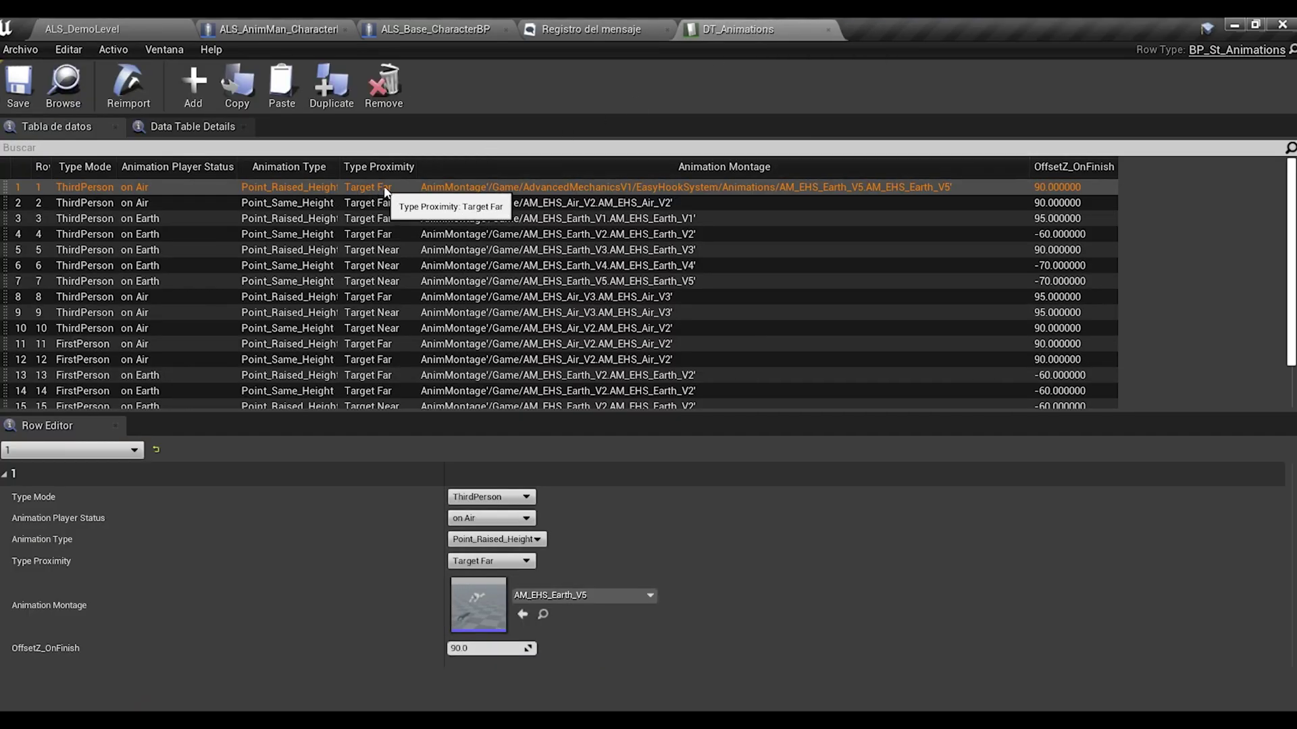
click(522, 614)
scroll(481, 249, down, 1)
scroll(478, 290, up, 1)
click(19, 87)
Show the details of the green-shirted AI character in ALS_DemoLevel, enlarged so that its full component list is readable.
right_drag(531, 350, 445, 371)
key(w)
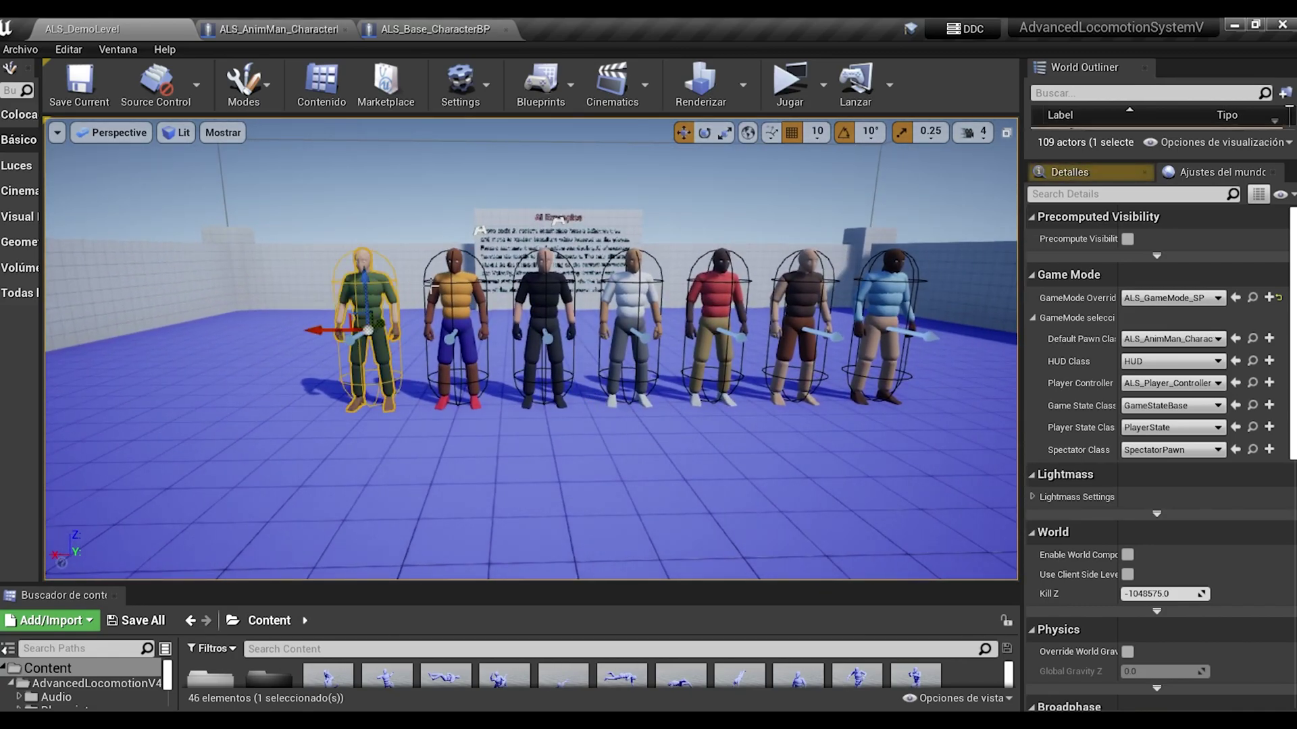
drag(1021, 195, 865, 196)
click(913, 172)
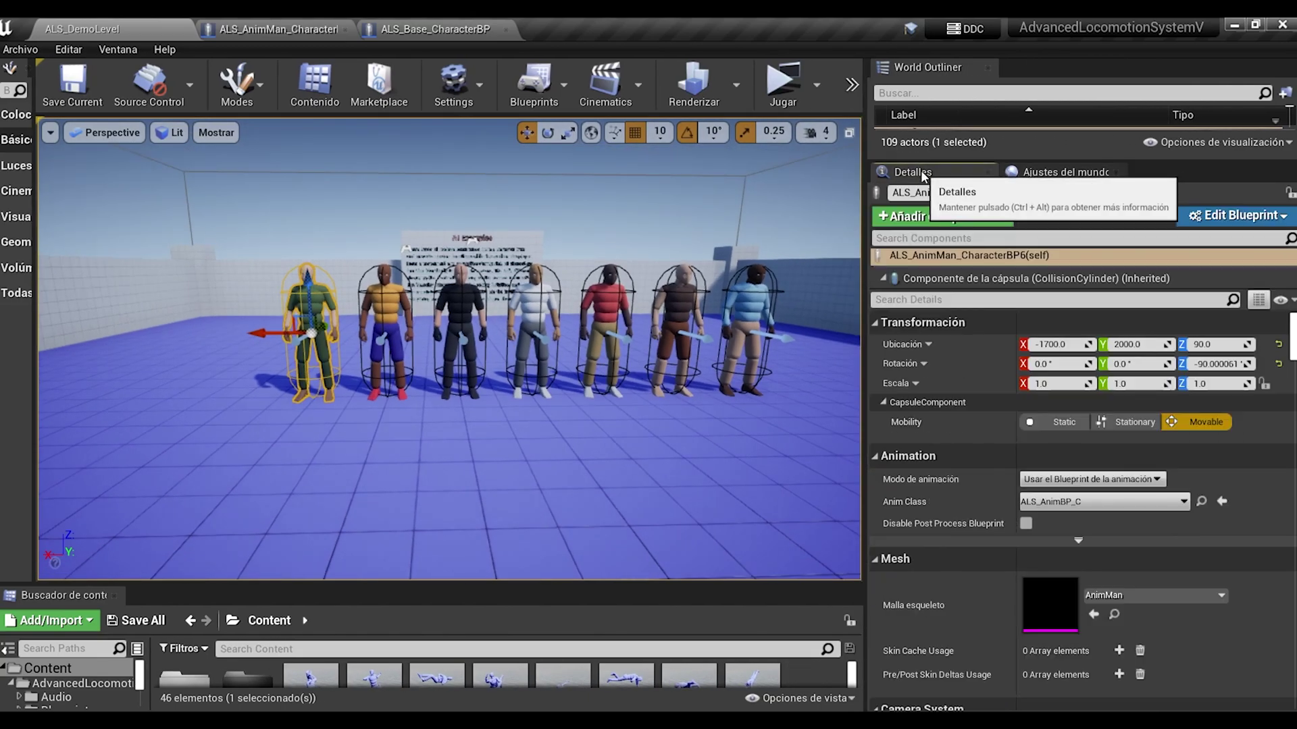
drag(921, 159, 921, 138)
drag(948, 268, 948, 444)
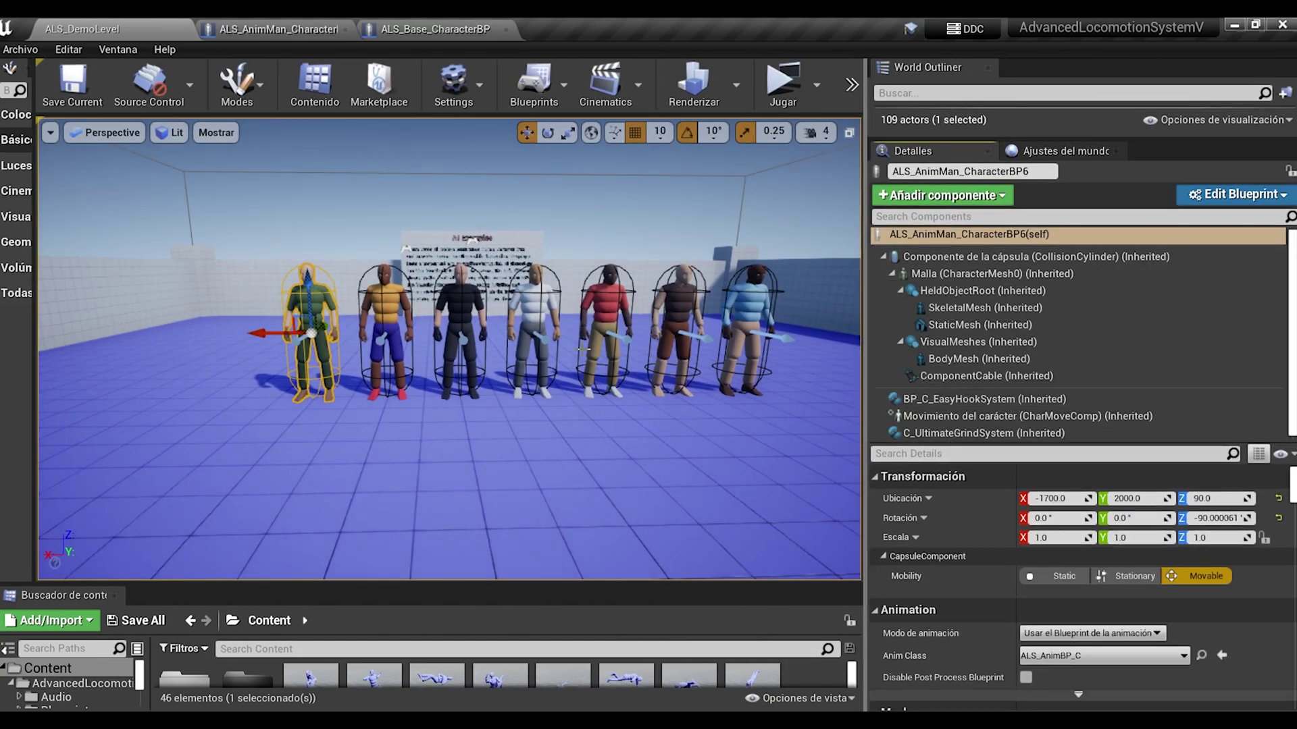
Enable Disable System? on the green-shirted character's BP_C_EasyHookSystem component.
click(962, 399)
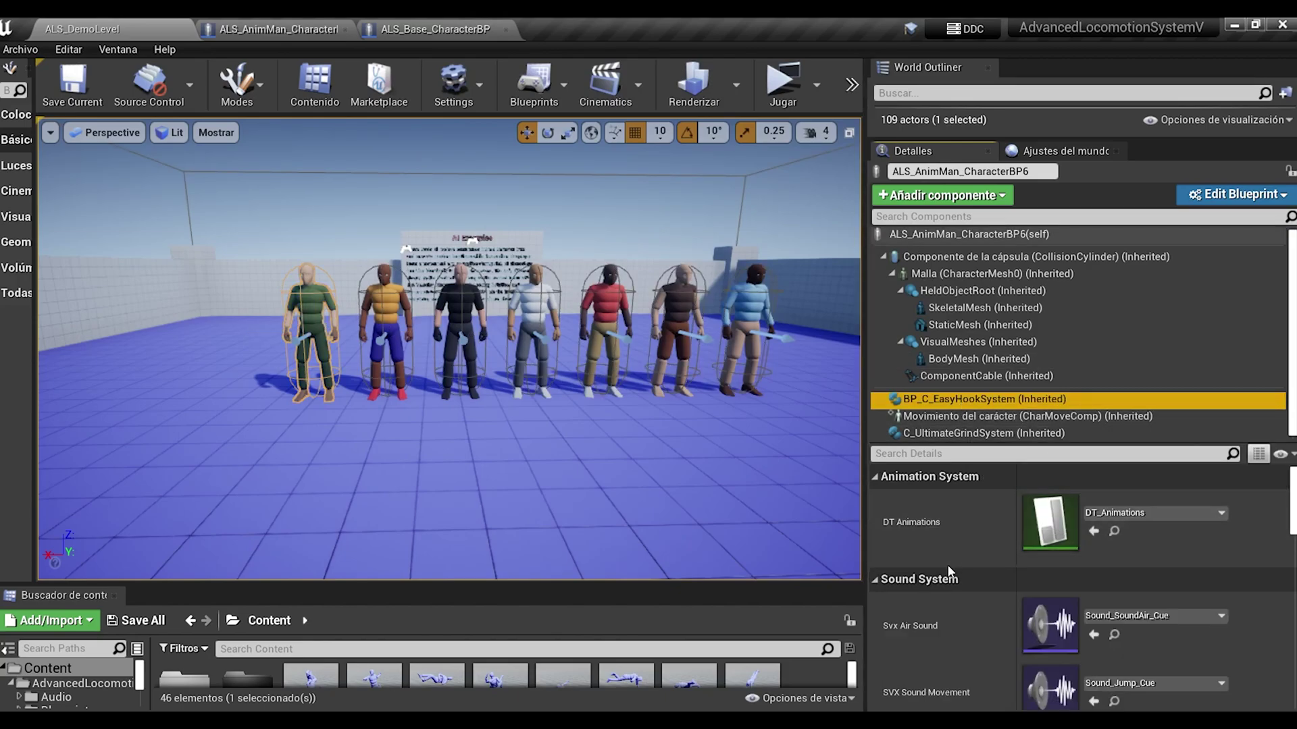
scroll(949, 562, down, 5)
scroll(940, 569, down, 2)
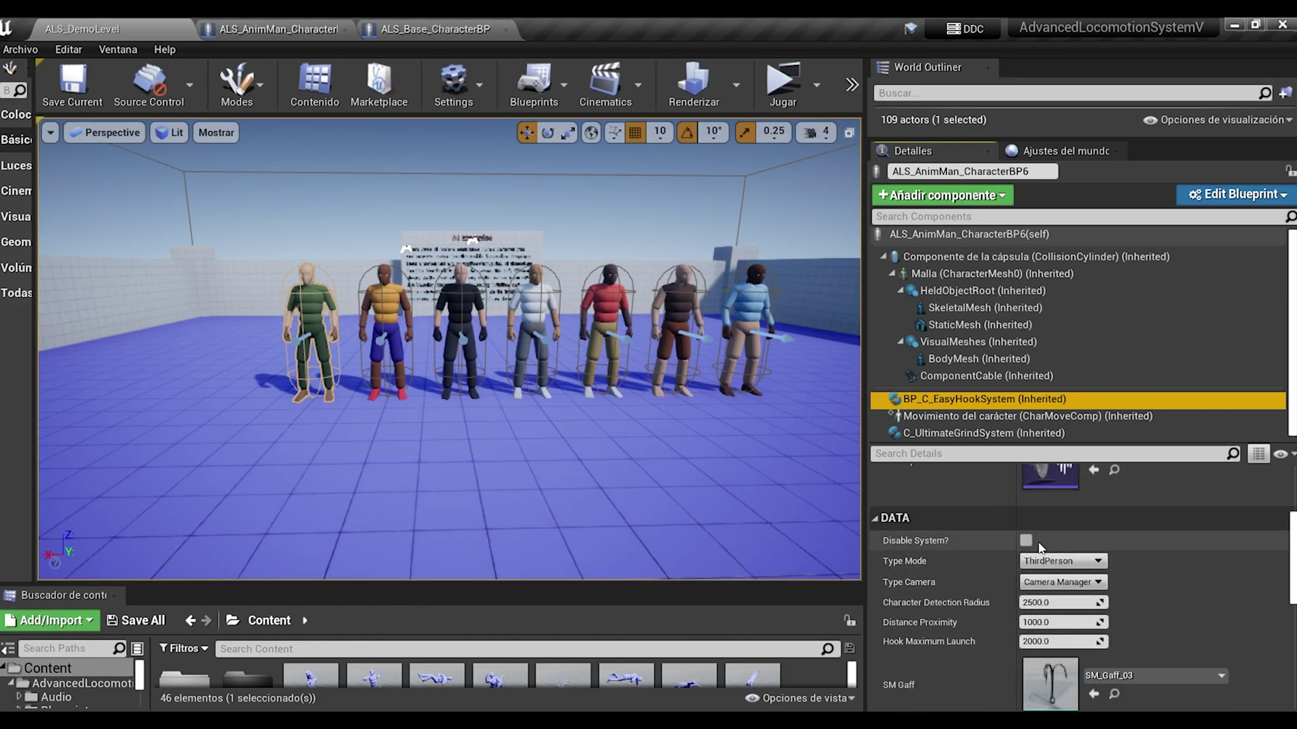
click(1025, 541)
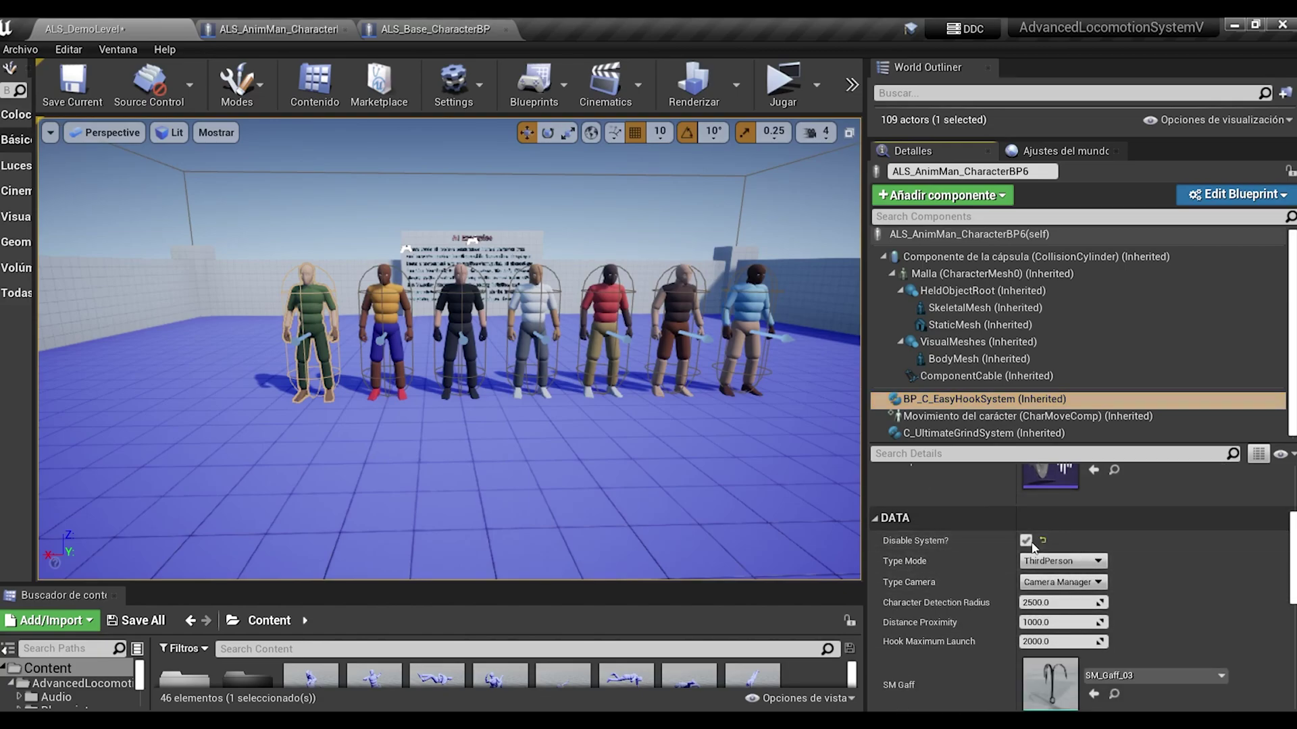
Enable Disable Coin System? on the green-shirted character's C_UltimateGrindSystem component.
click(958, 435)
scroll(937, 572, up, 4)
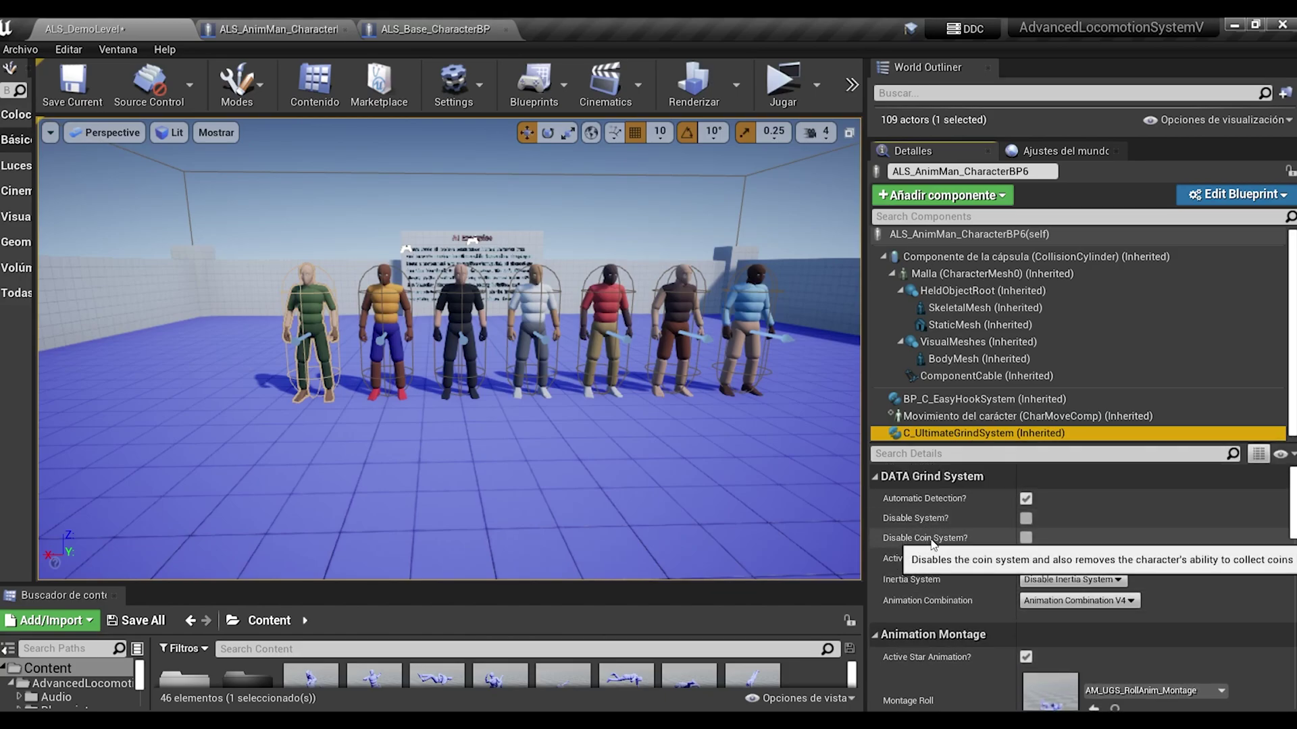
click(1025, 538)
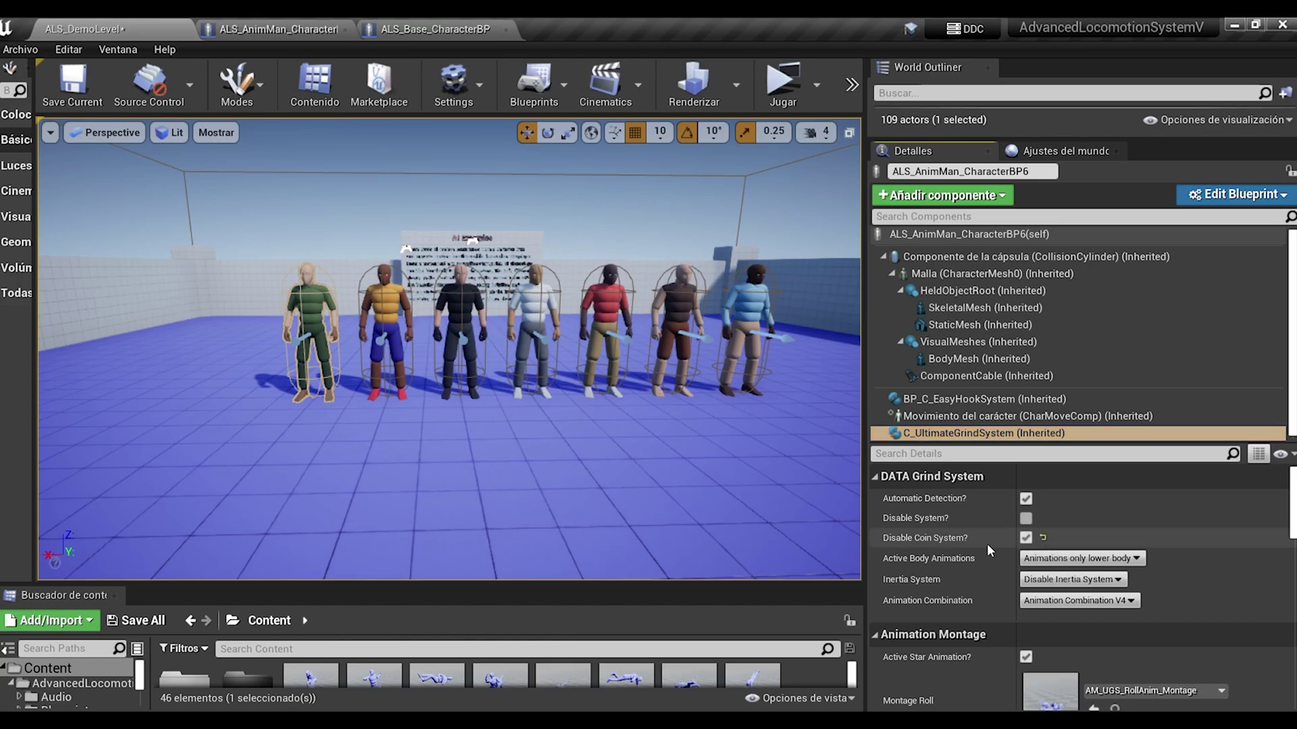
For the orange-shirted AI character, enable Disable System? on BP_C_EasyHookSystem and Disable Coin System? on C_UltimateGrindSystem.
click(385, 318)
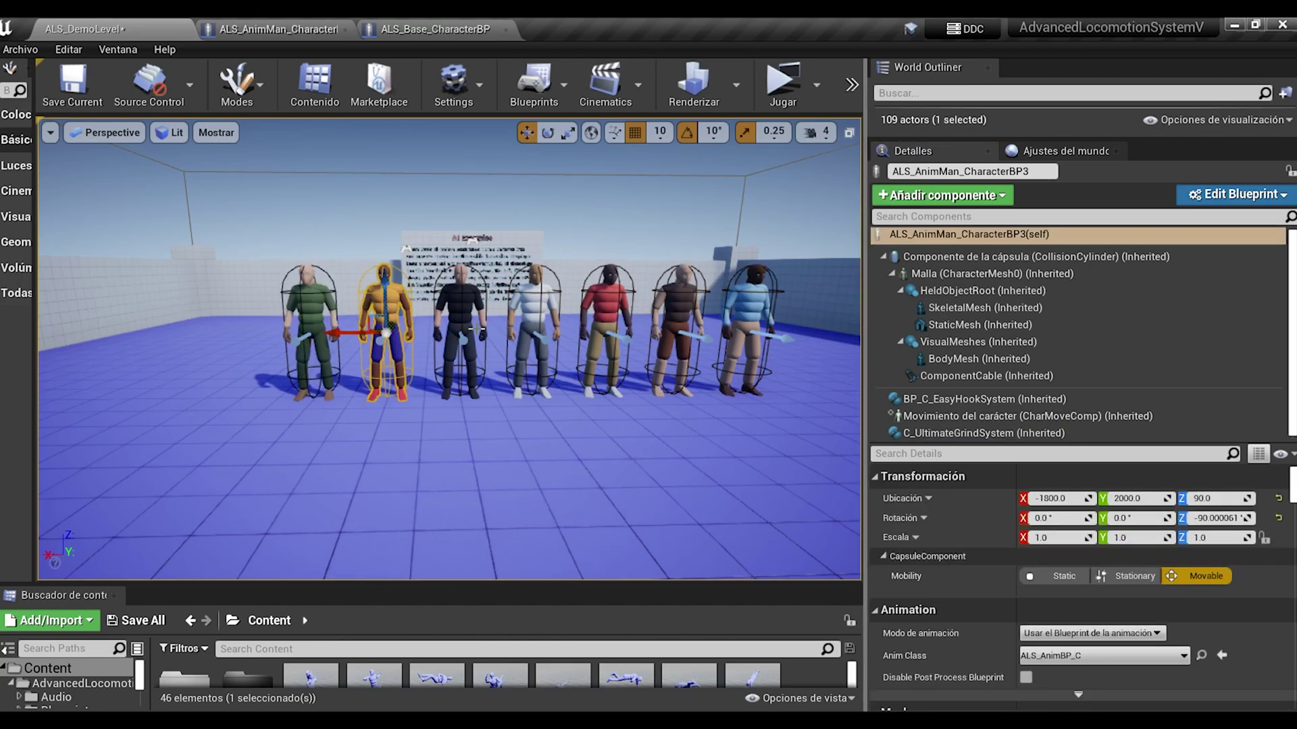
click(939, 402)
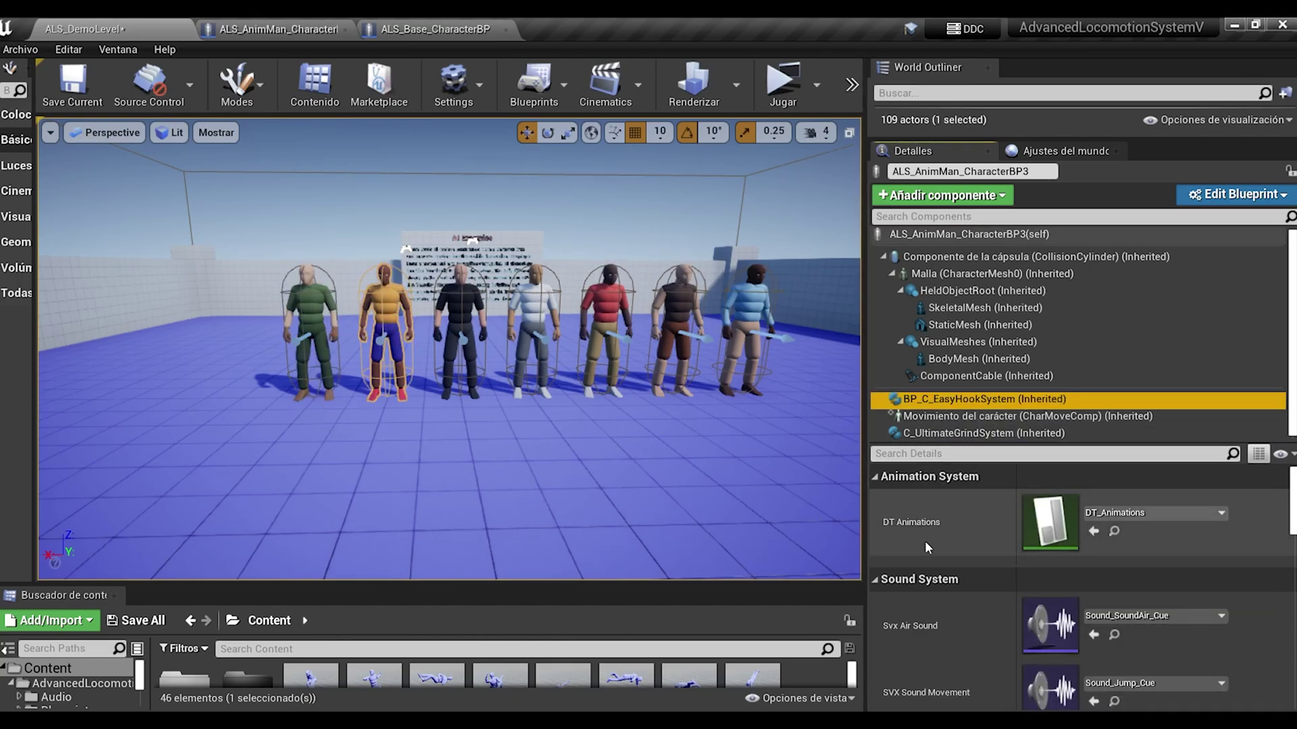
scroll(931, 553, down, 1)
scroll(941, 573, down, 3)
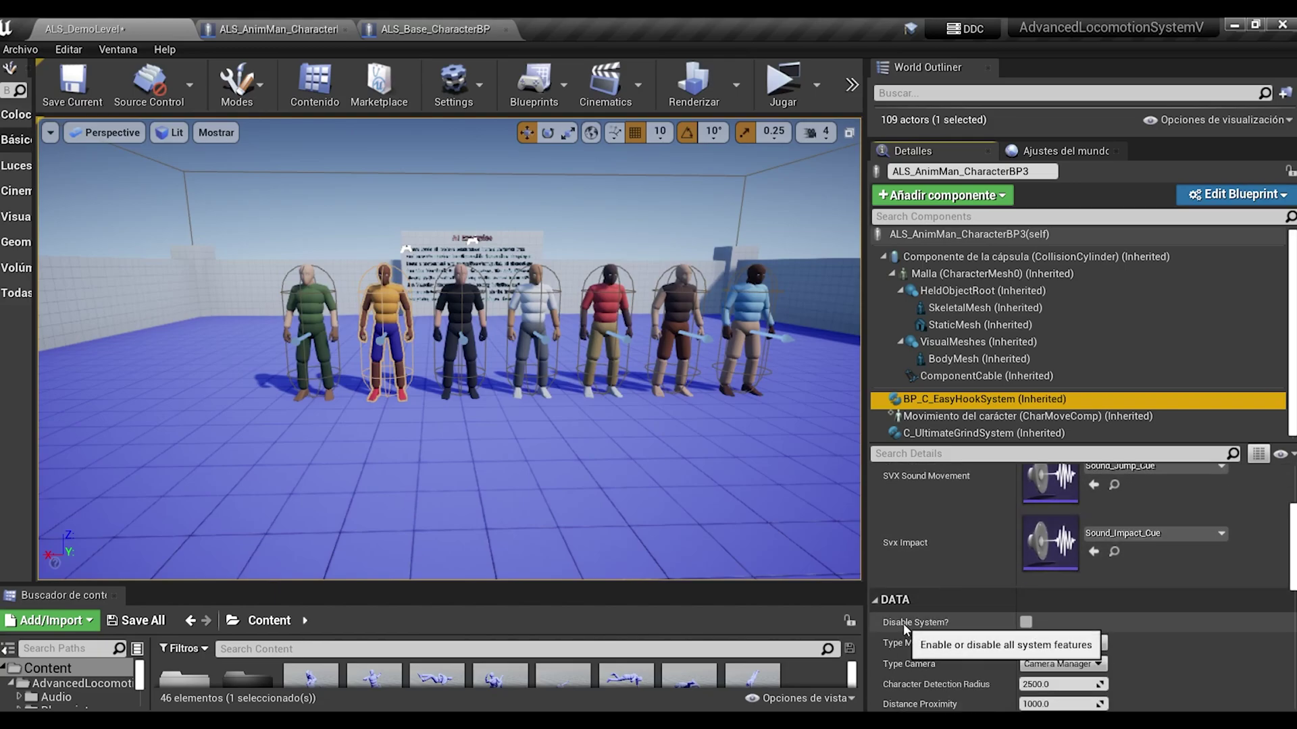
click(1031, 624)
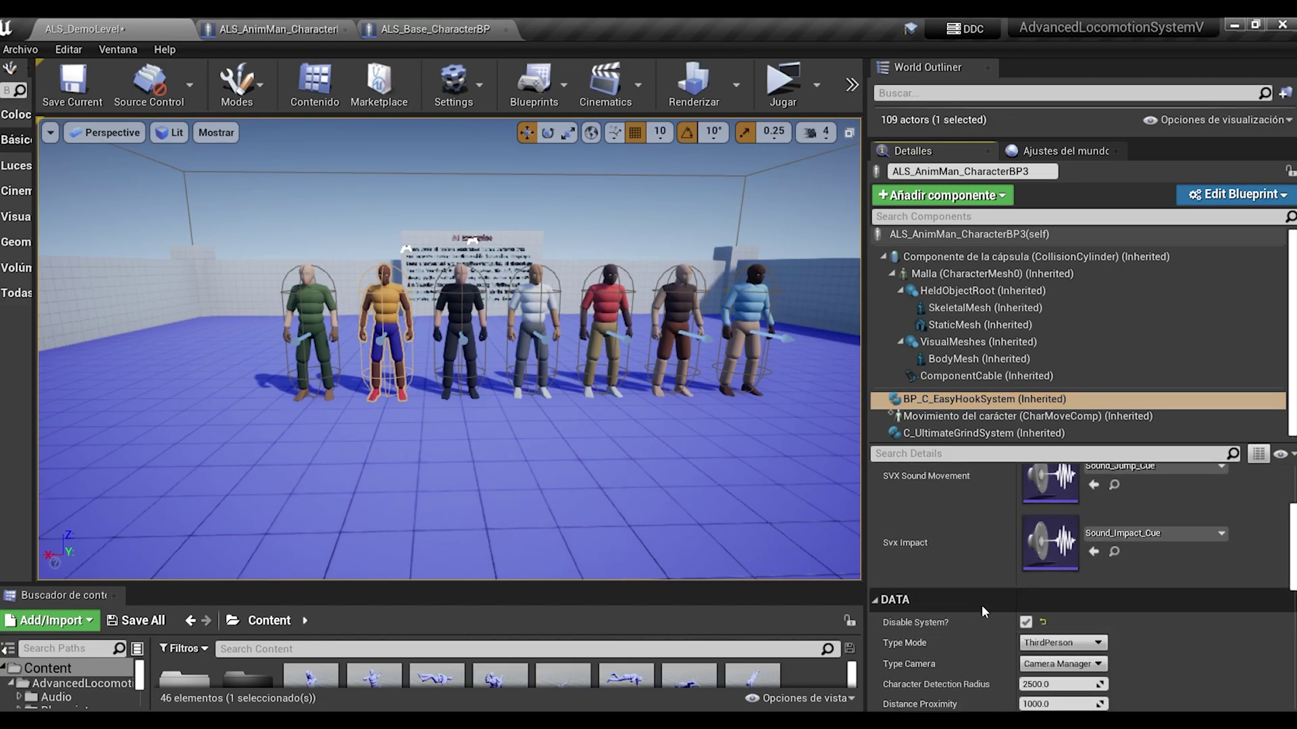
click(959, 433)
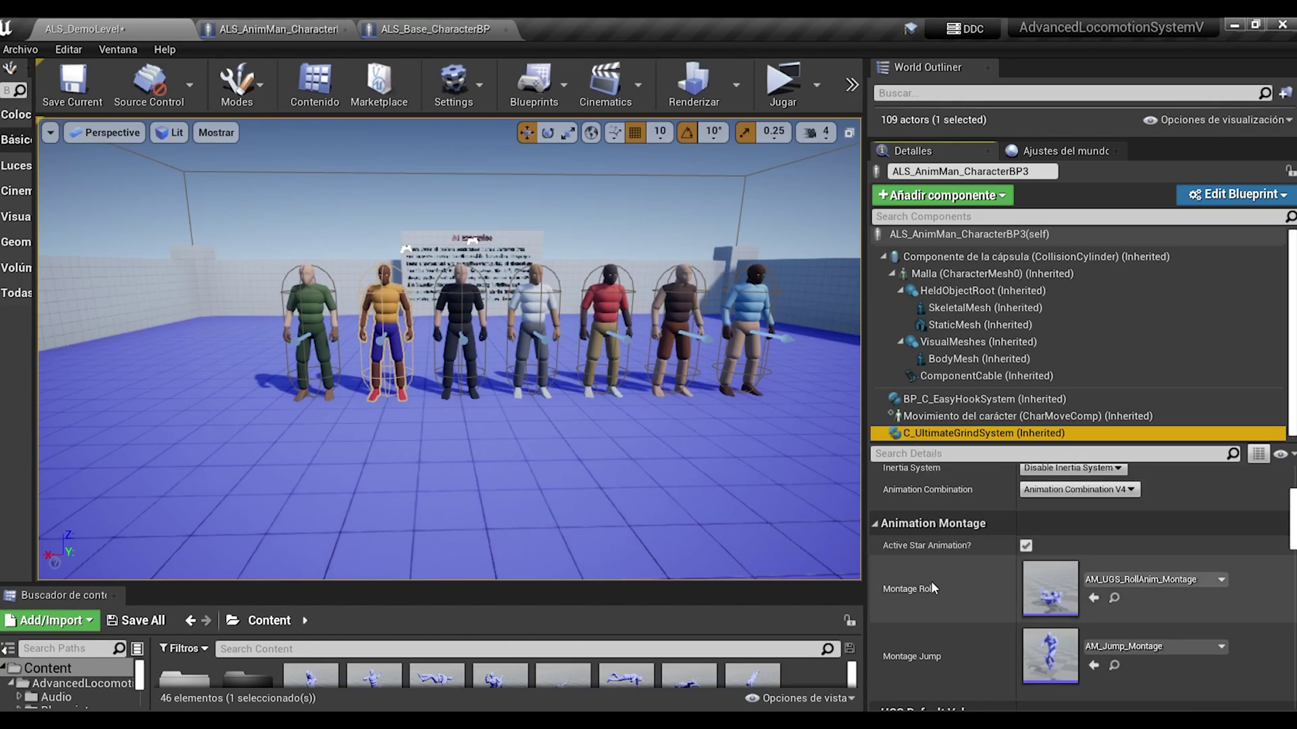
scroll(932, 584, up, 3)
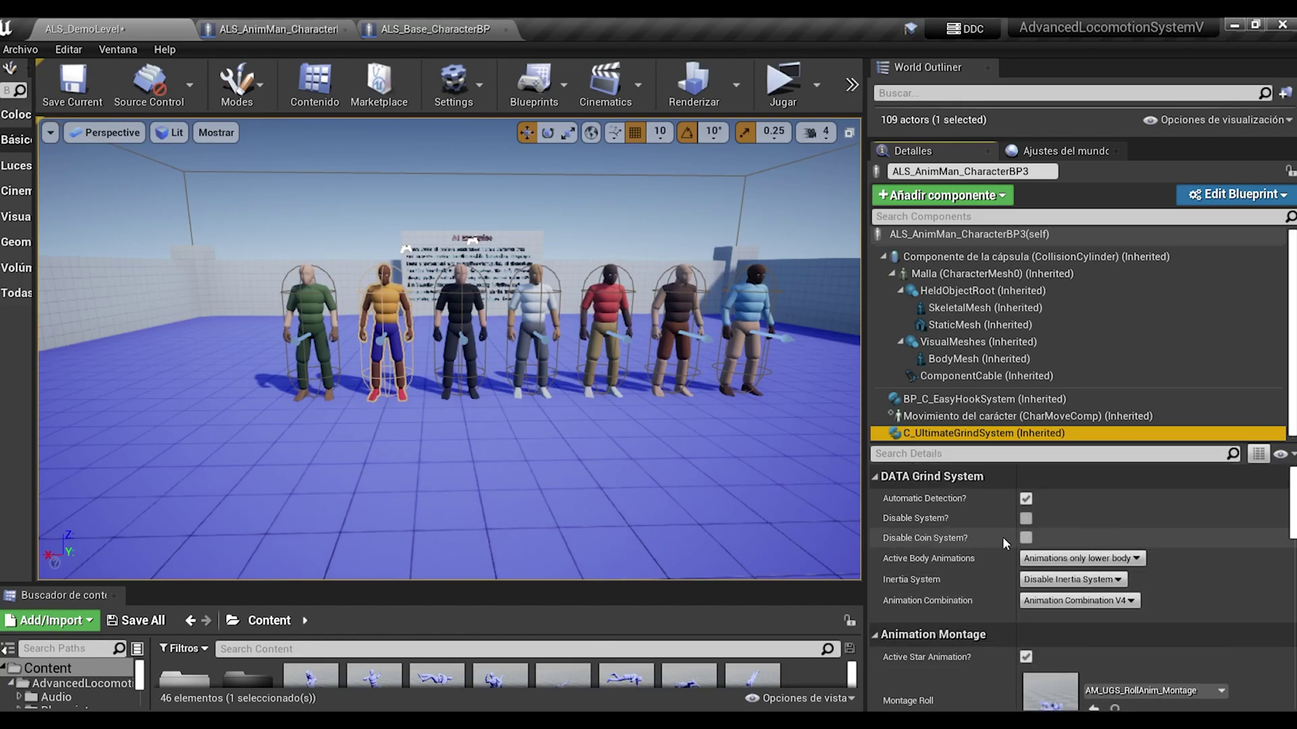
click(1026, 538)
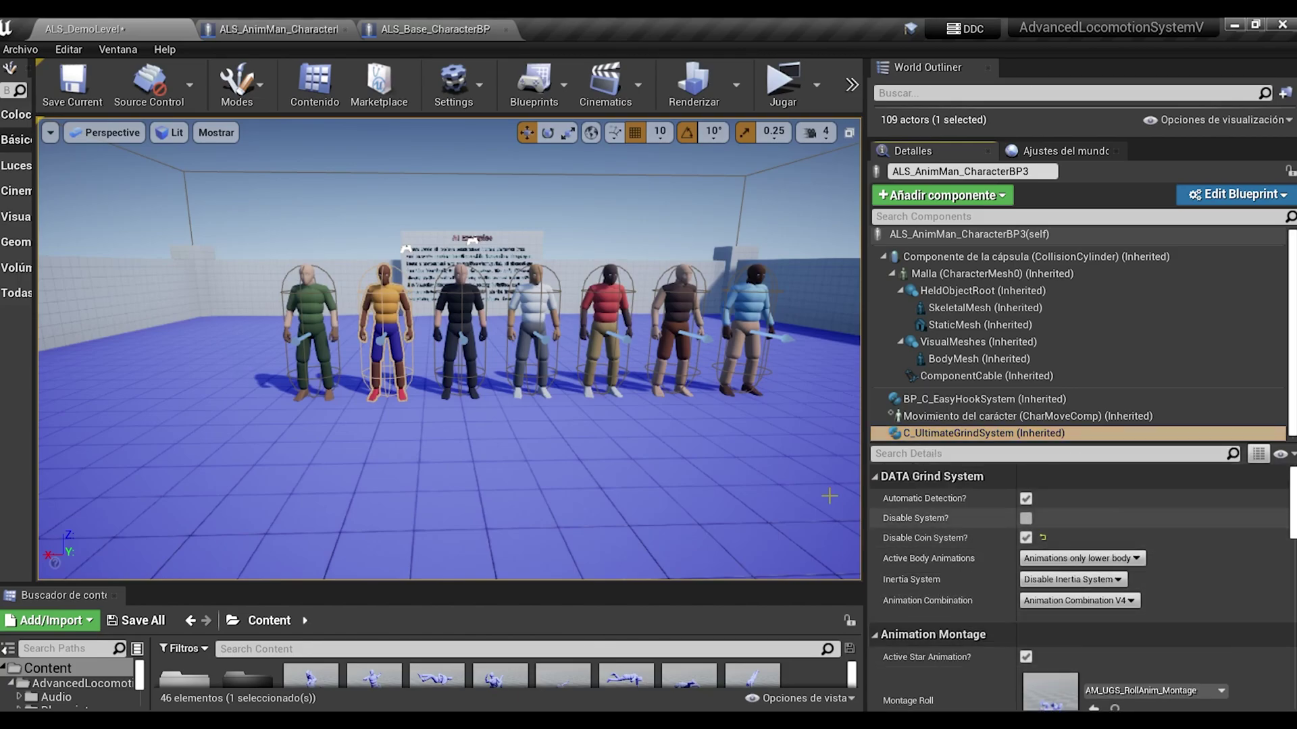
For the black-shirted AI character, enable Disable System? on BP_C_EasyHookSystem and Disable Coin System? on C_UltimateGrindSystem.
click(466, 296)
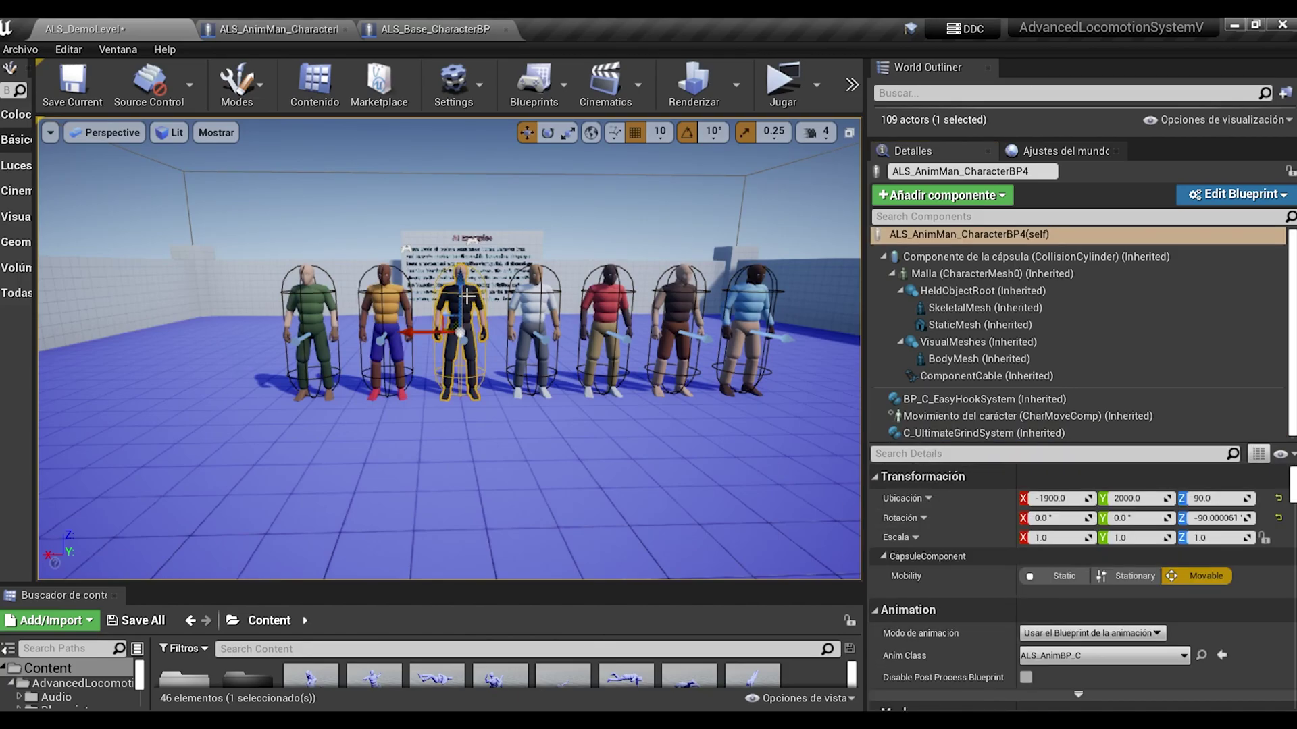
click(929, 401)
scroll(950, 580, down, 3)
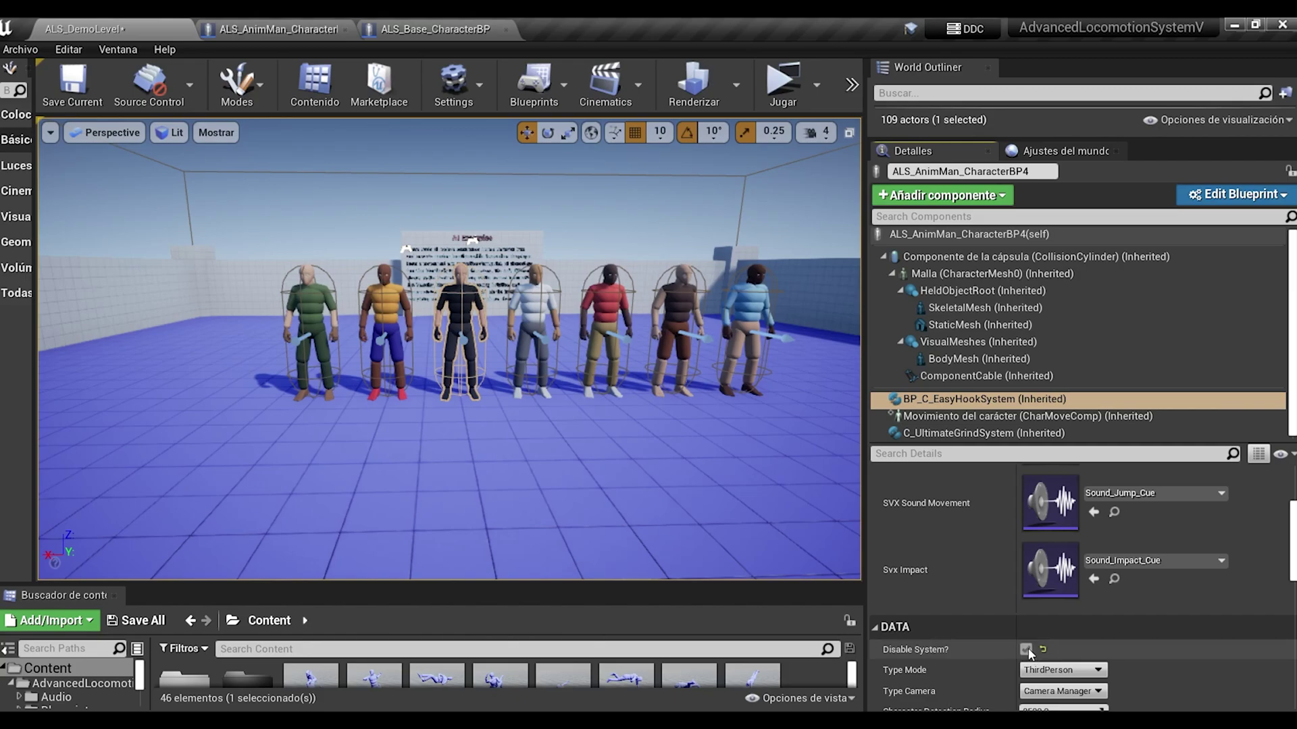
click(946, 433)
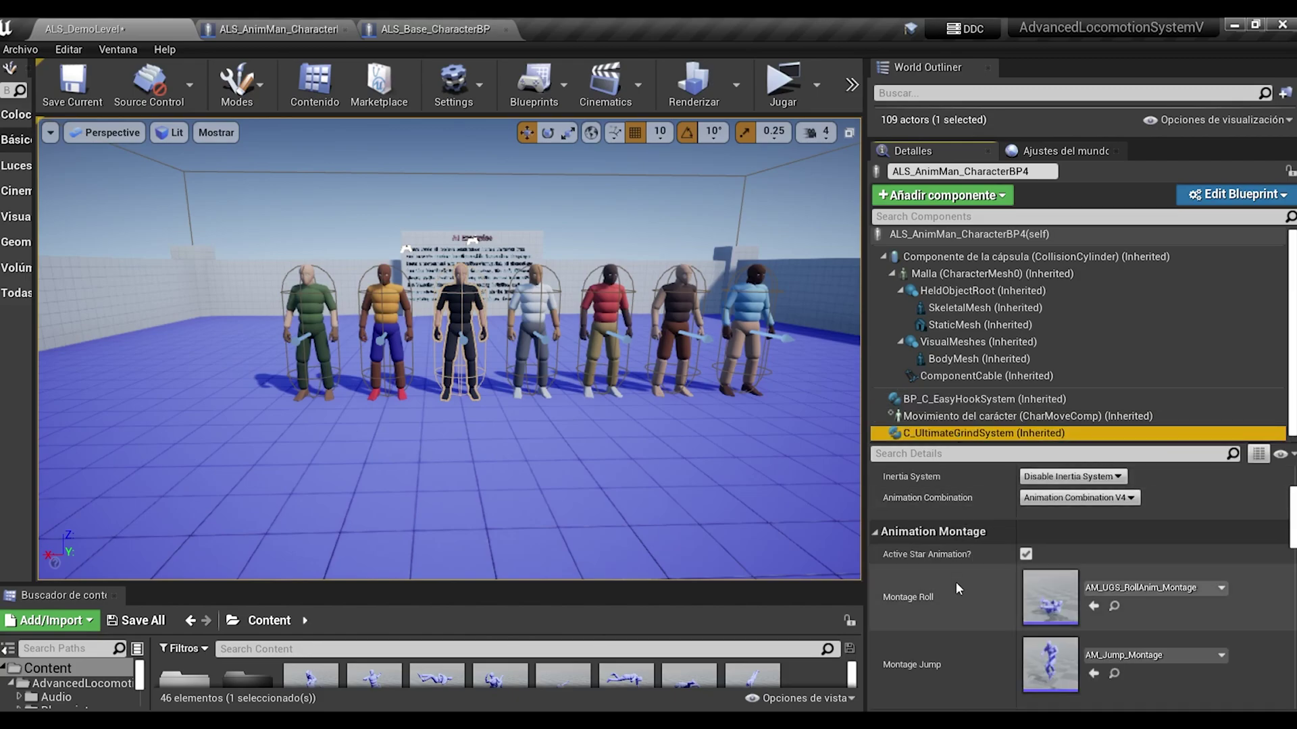
scroll(955, 581, up, 3)
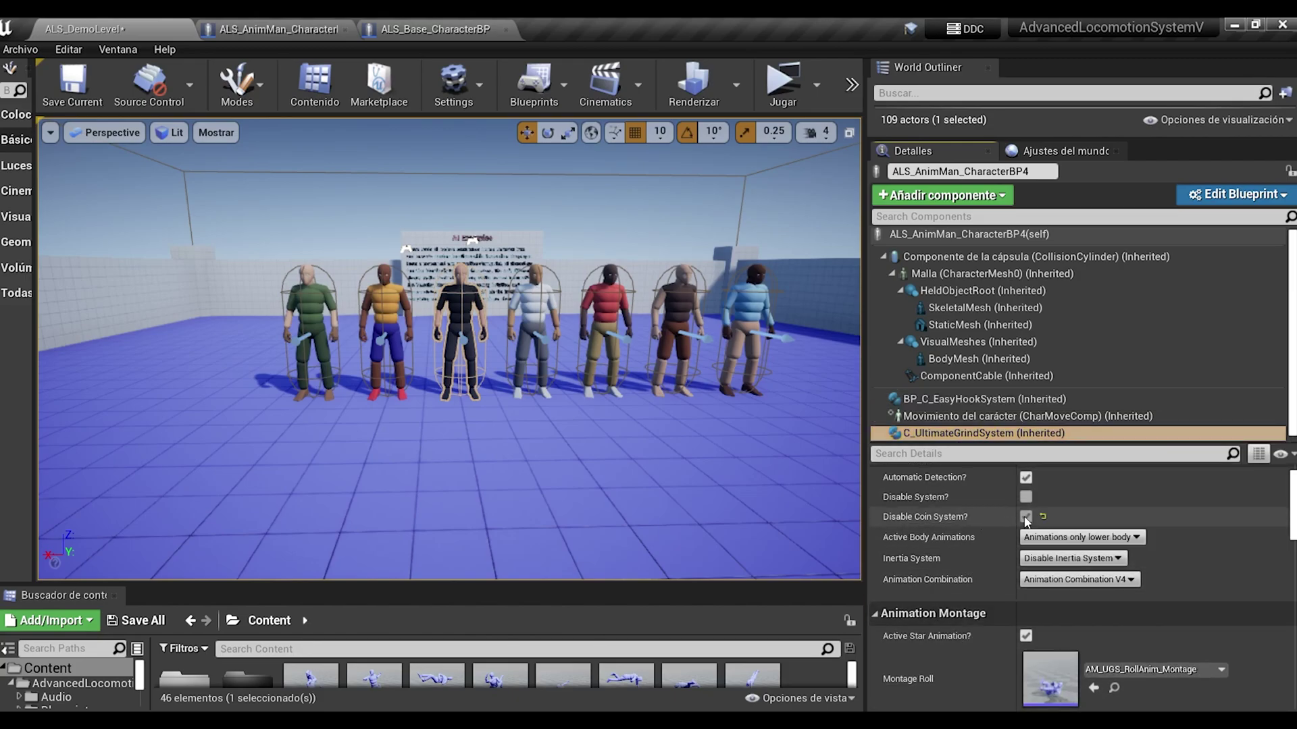
For the white-shirted AI character, enable Disable System? on BP_C_EasyHookSystem and Disable Coin System? on C_UltimateGrindSystem.
click(537, 298)
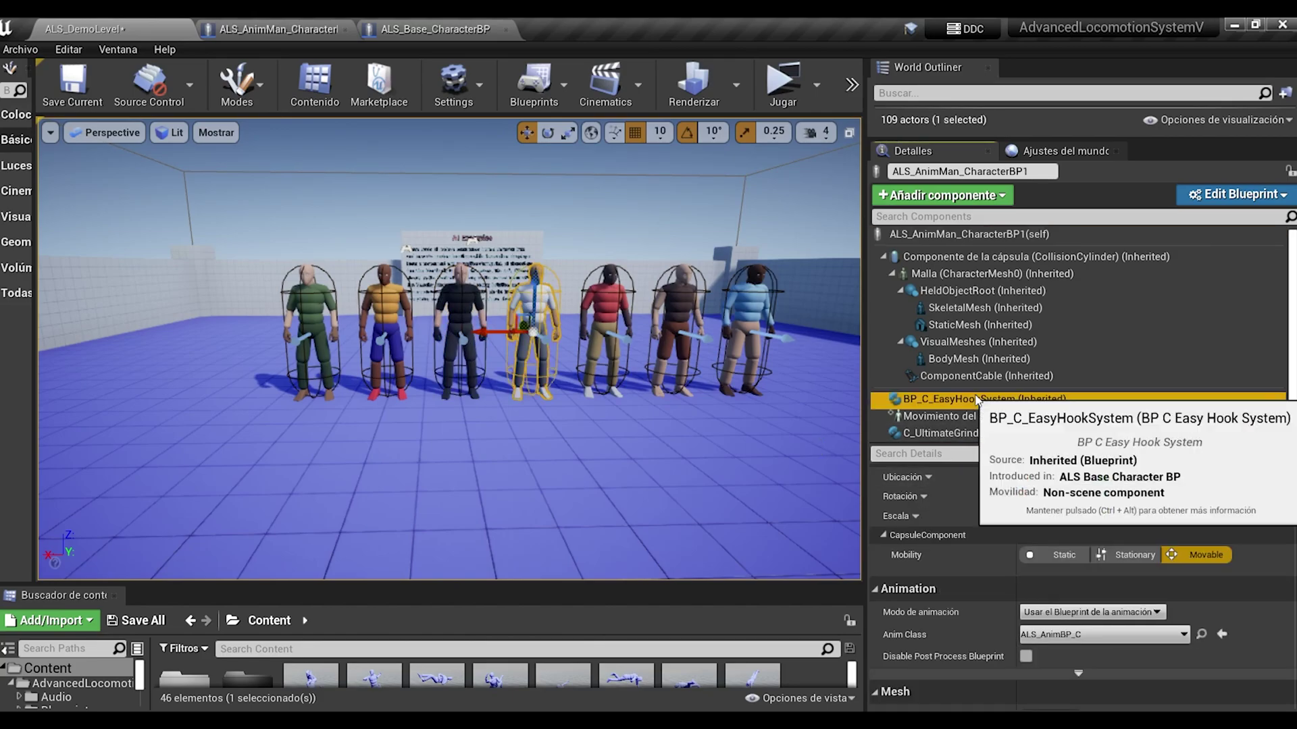
click(959, 400)
scroll(944, 566, down, 3)
scroll(952, 580, down, 2)
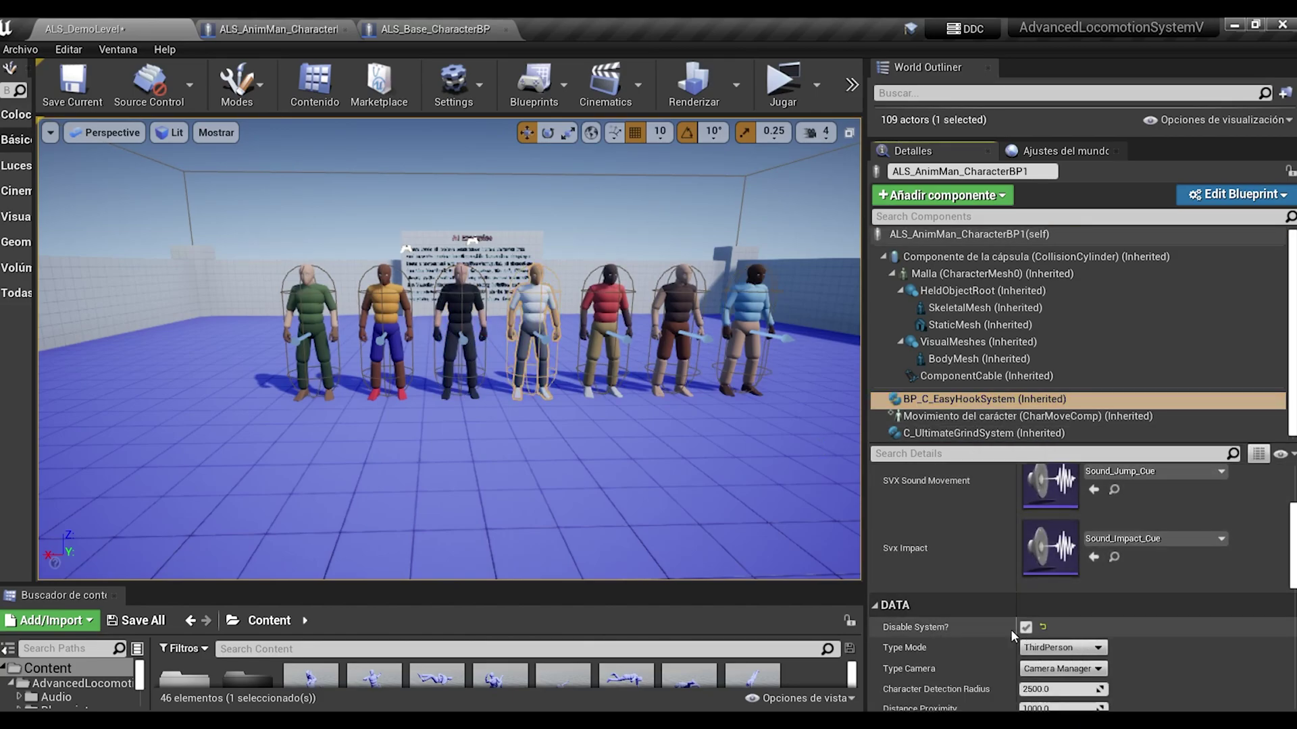
click(948, 433)
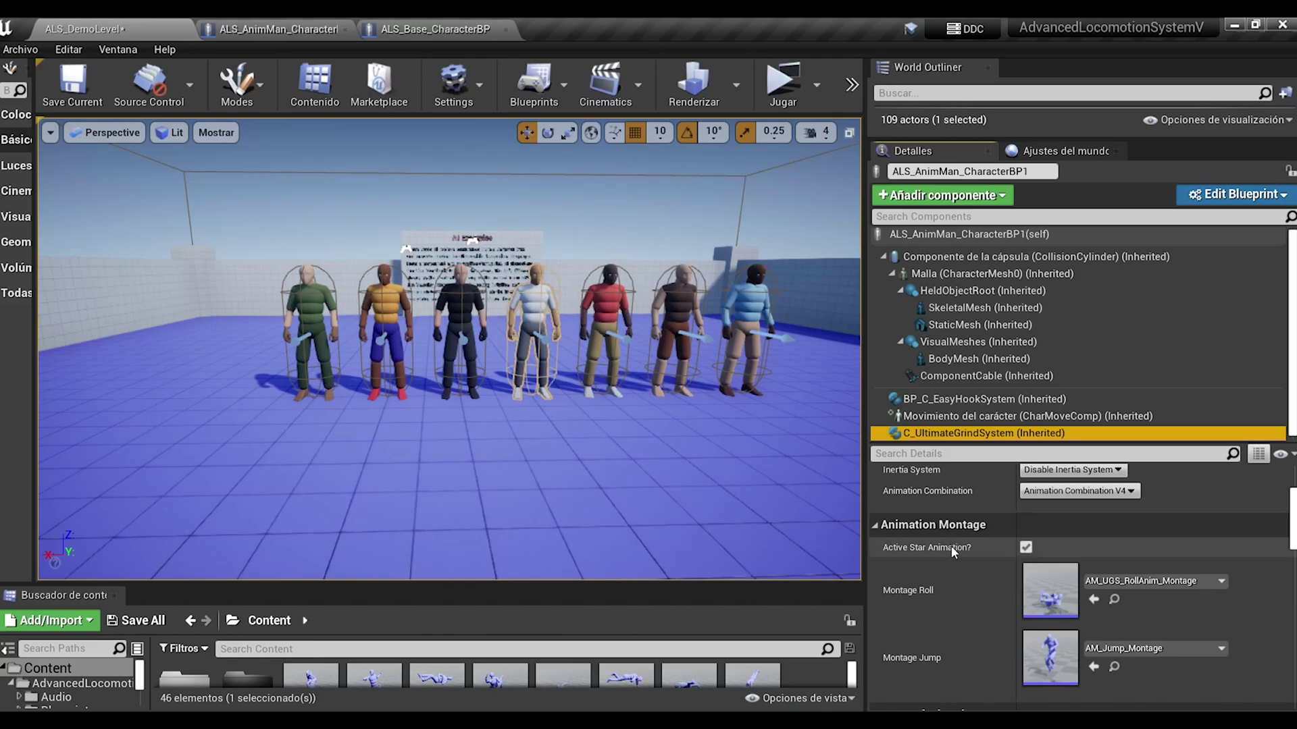
scroll(952, 547, up, 4)
click(1025, 537)
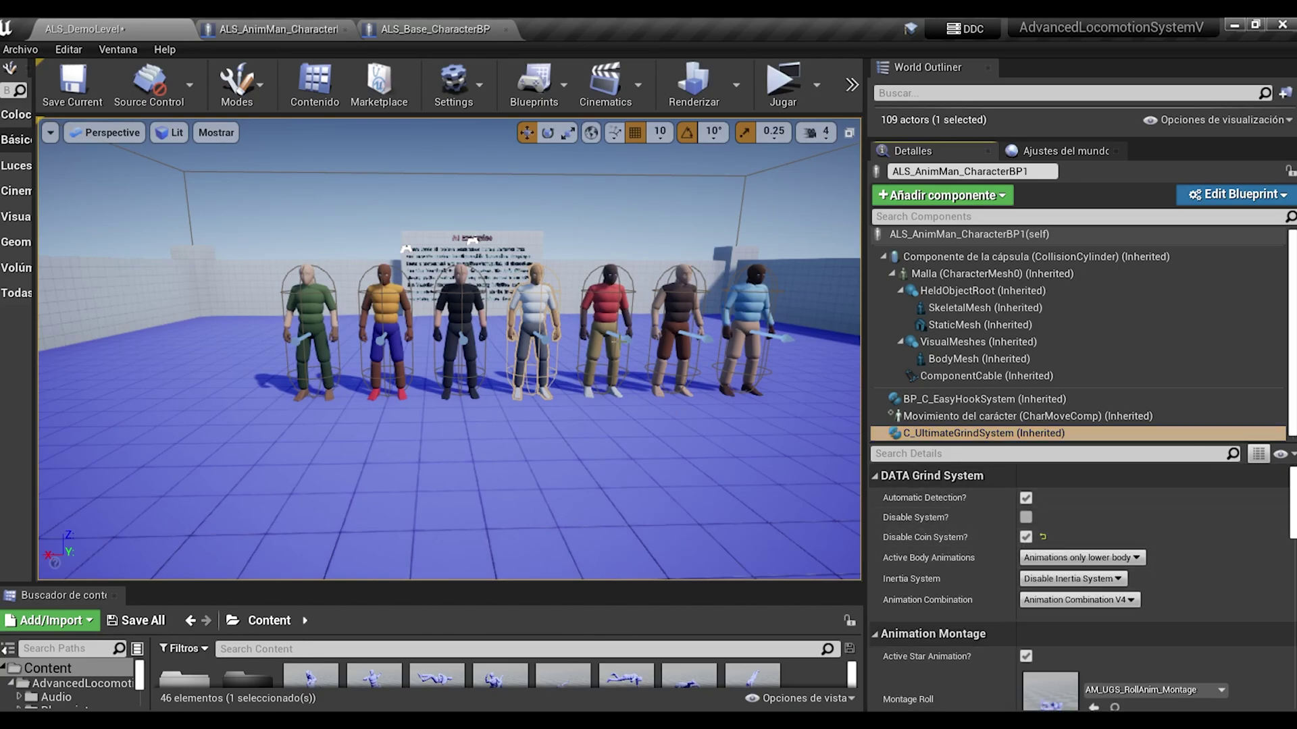
For the red-shirted AI character, enable Disable System? on BP_C_EasyHookSystem and Disable Coin System? on C_UltimateGrindSystem.
click(610, 348)
click(959, 399)
scroll(956, 547, down, 4)
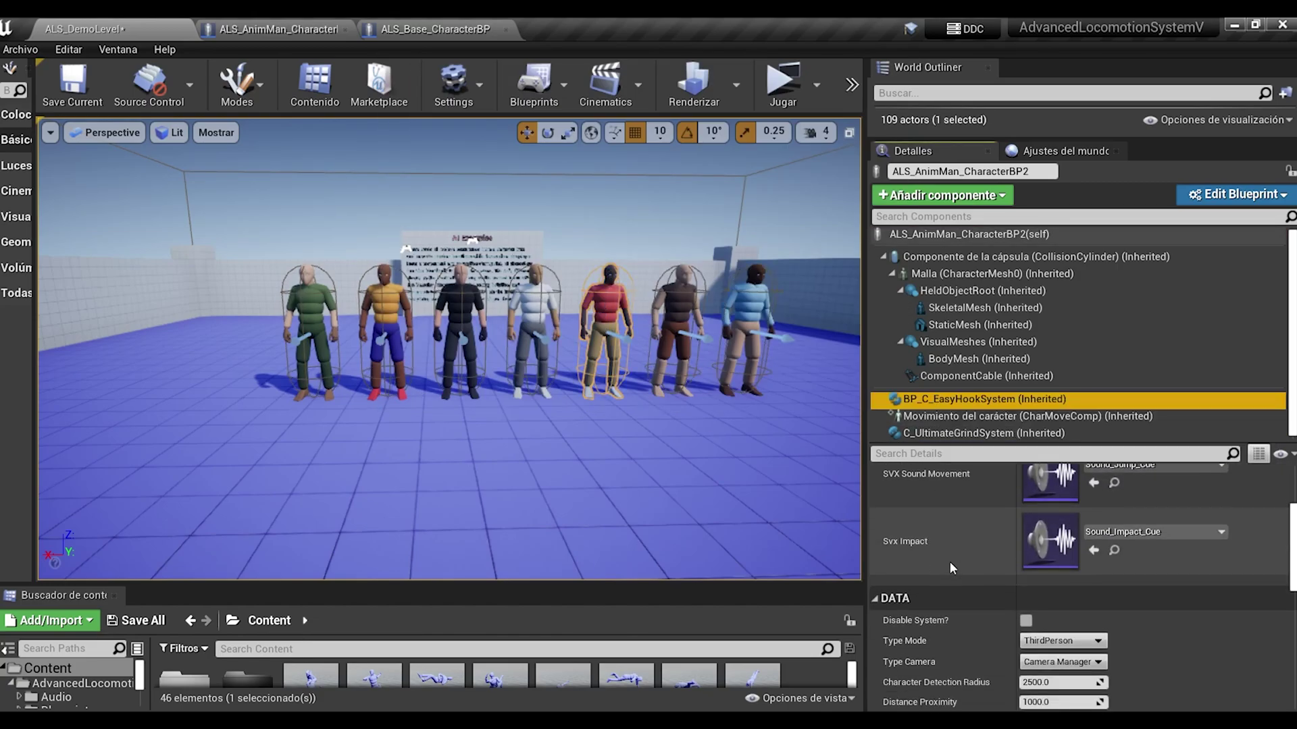
click(959, 432)
scroll(970, 553, up, 2)
click(1025, 537)
For the brown-shirted AI character, enable Disable System? on BP_C_EasyHookSystem and Disable Coin System? on C_UltimateGrindSystem.
click(677, 324)
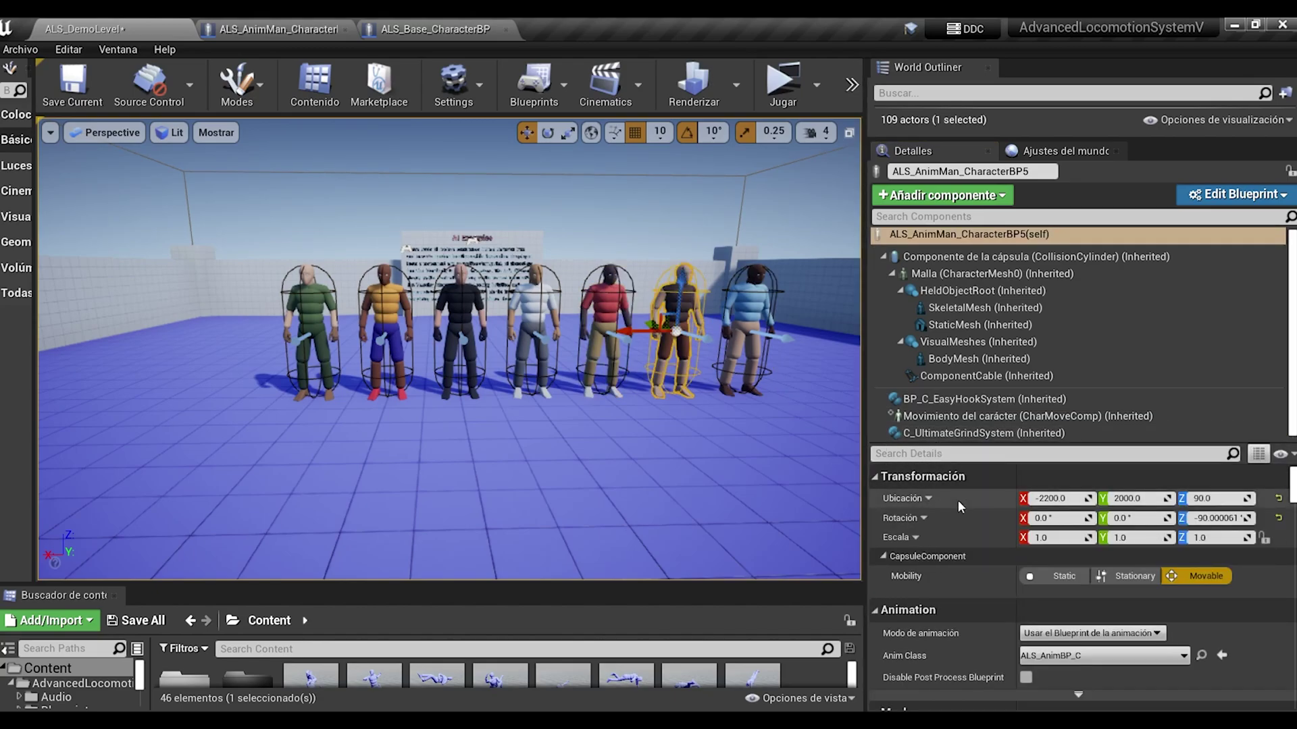
click(959, 399)
scroll(955, 532, down, 5)
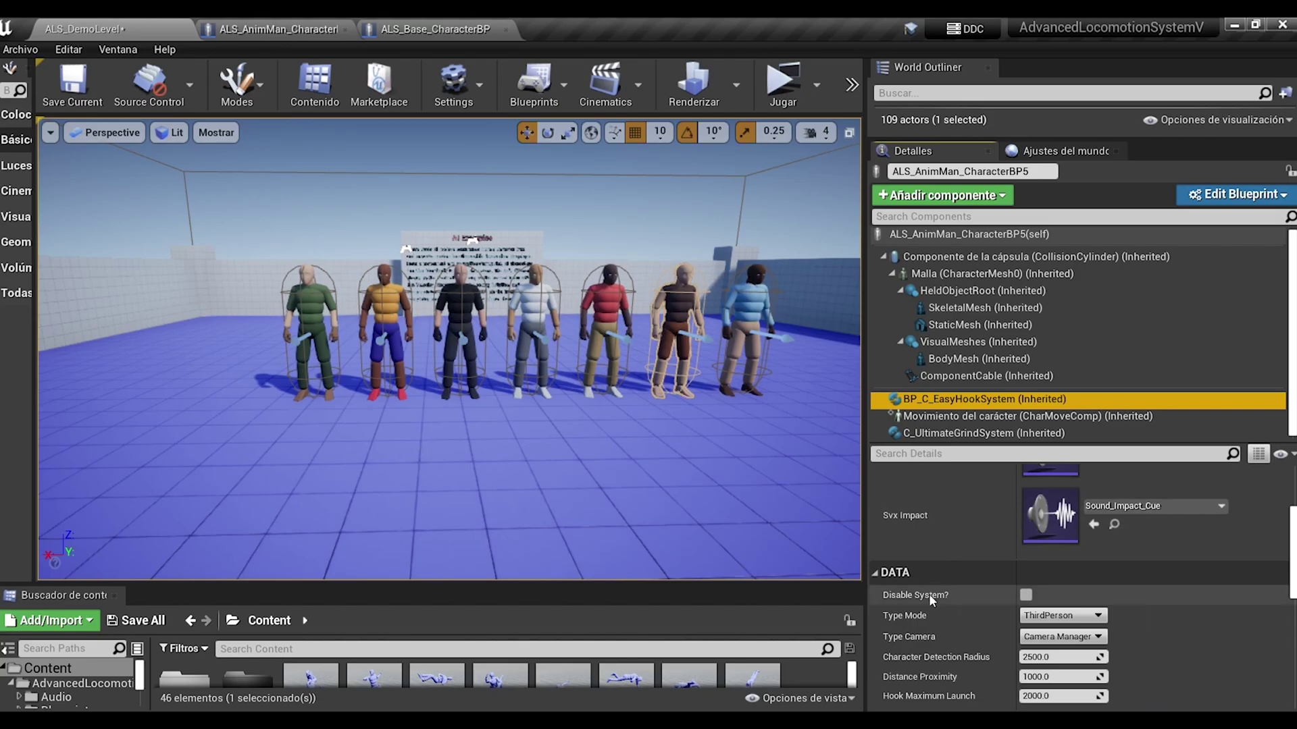
click(946, 433)
scroll(938, 554, down, 2)
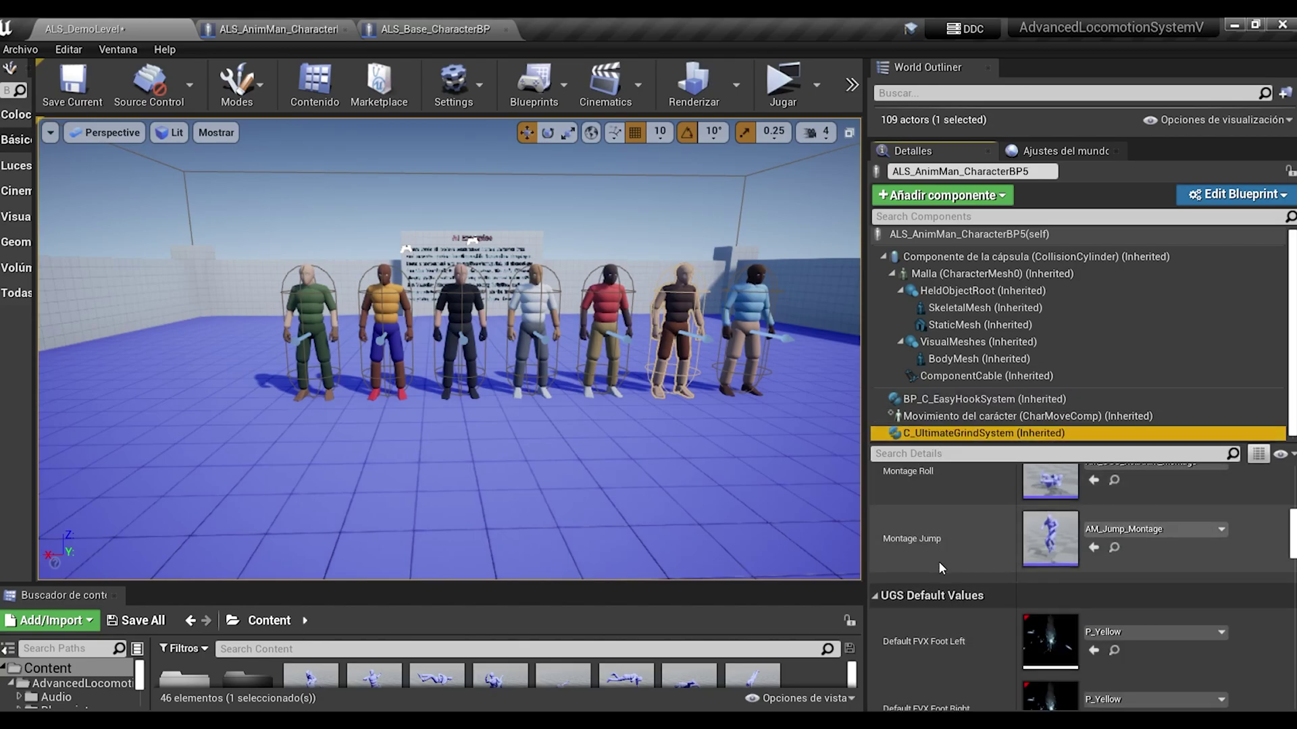
scroll(939, 559, up, 5)
click(1025, 537)
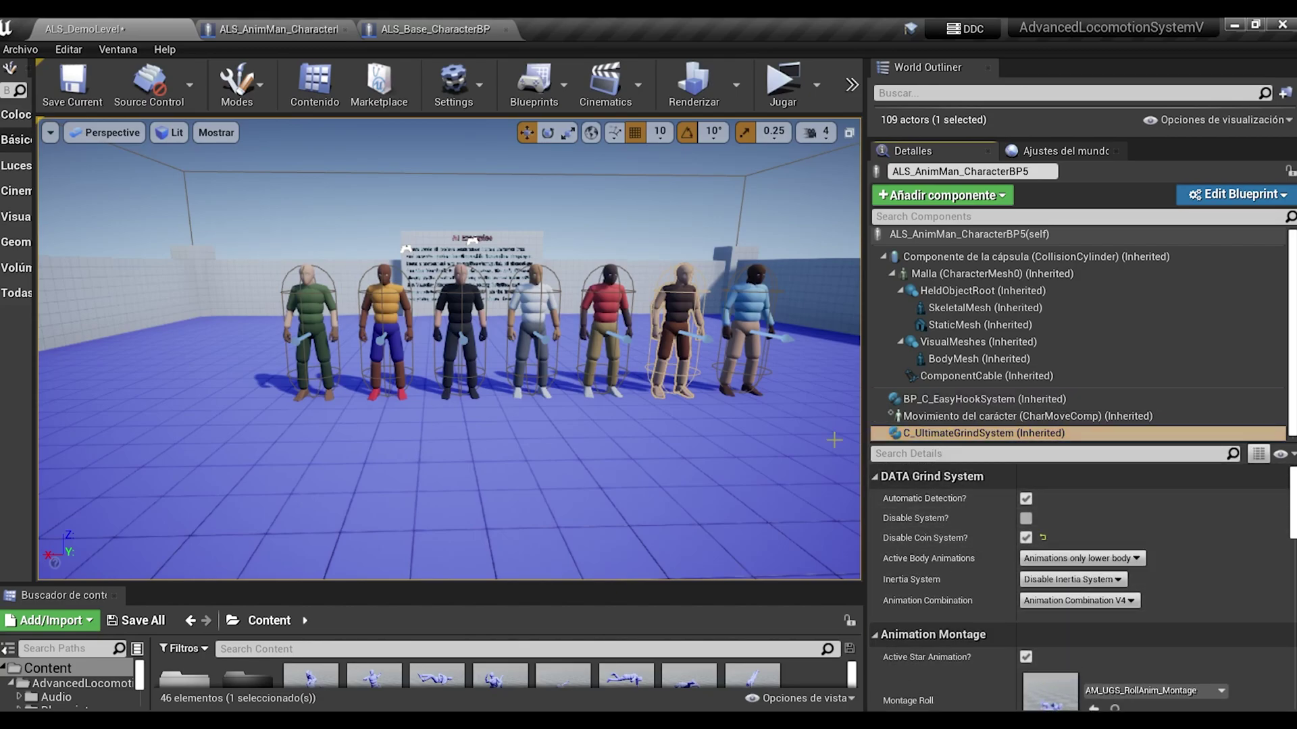
For the light-blue-shirted AI character, enable Disable System? on BP_C_EasyHookSystem and Disable Coin System? on C_UltimateGrindSystem.
click(745, 309)
click(959, 399)
scroll(974, 560, down, 5)
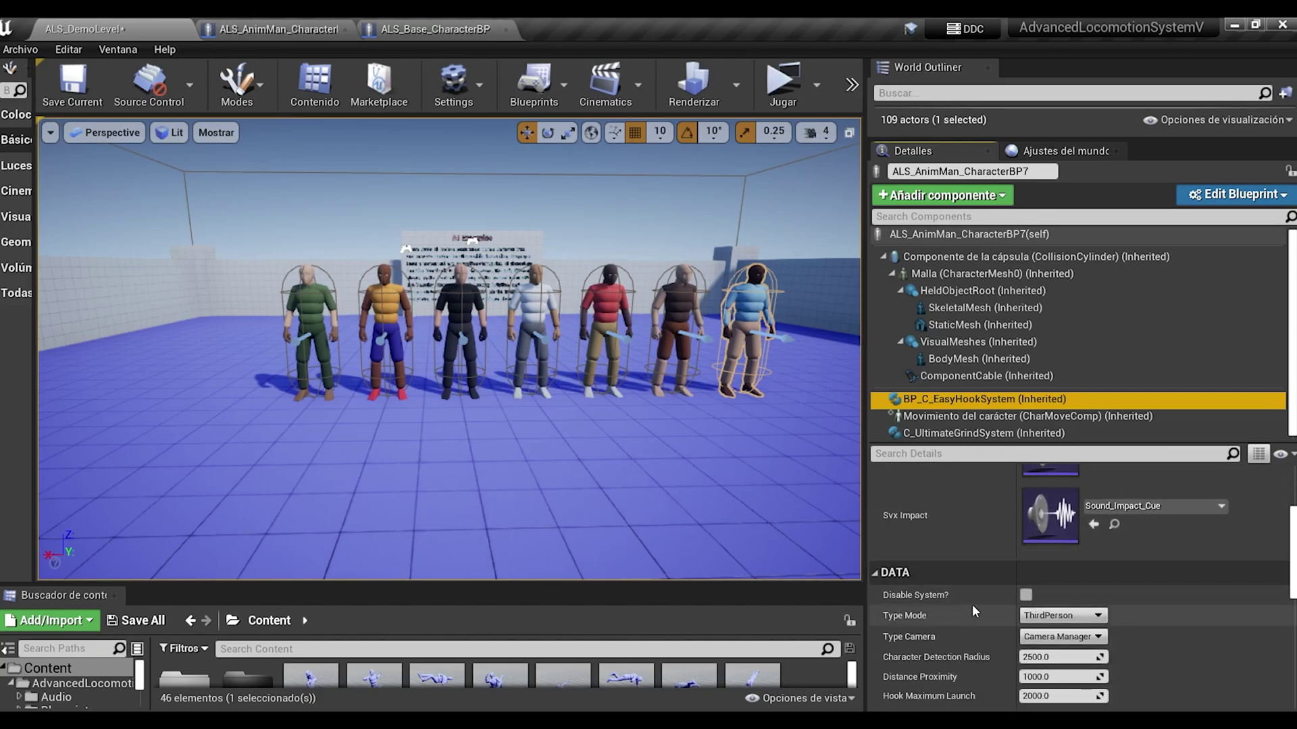
click(972, 433)
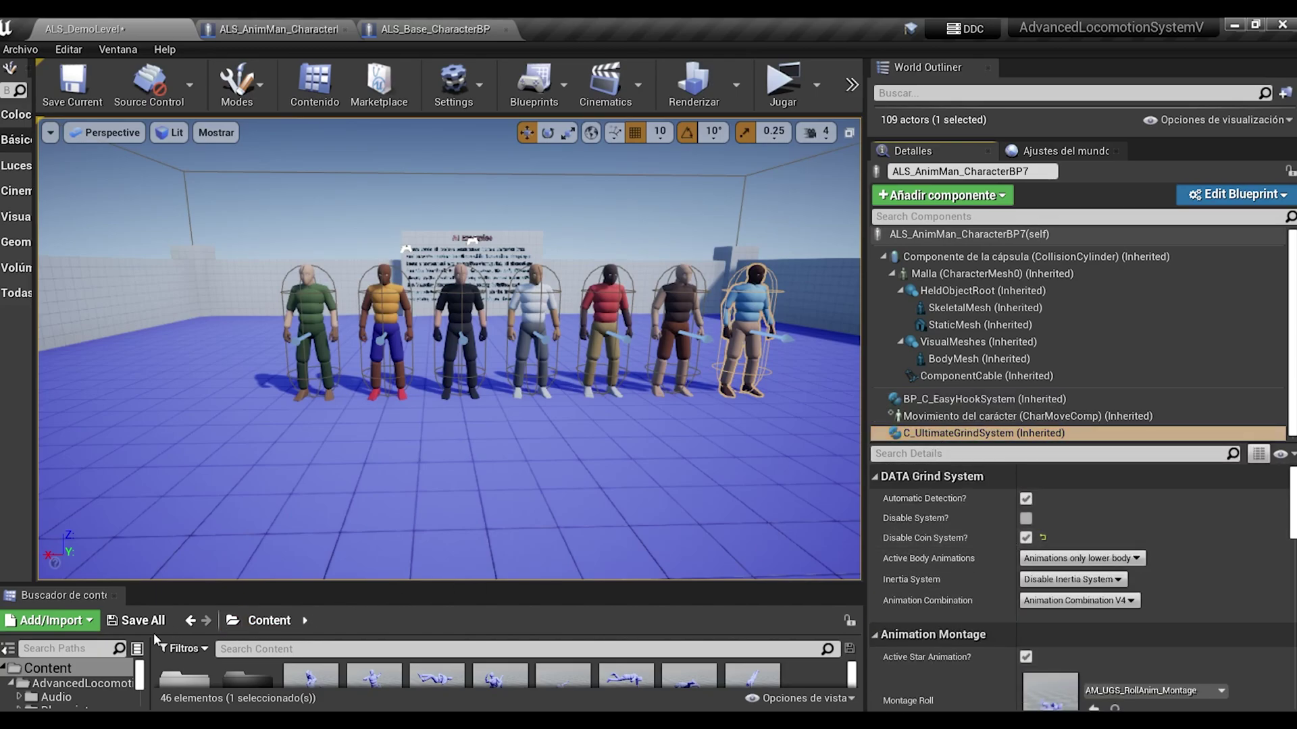
Save all modified content, including ALS_DemoLevel.
click(139, 621)
click(776, 531)
scroll(450, 349, down, 10)
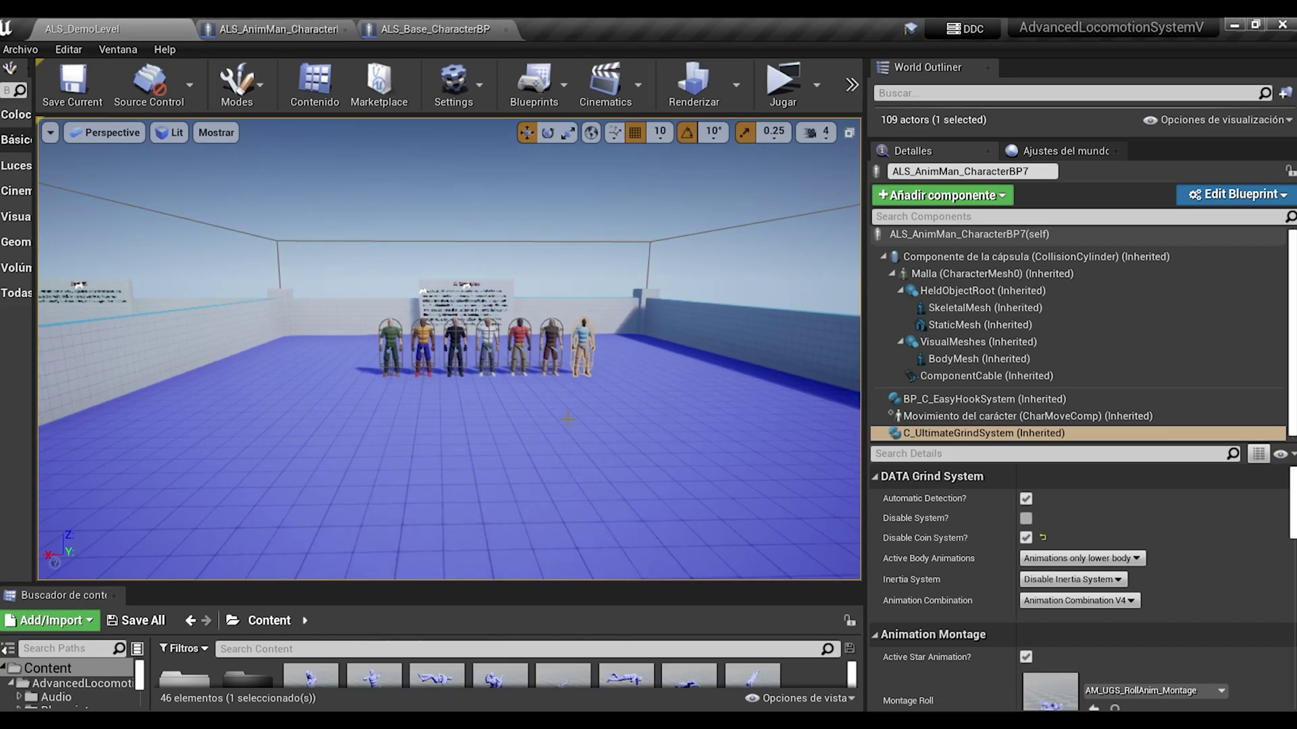
Show the open orange floor area in a wider viewport and give the Content Browser more height.
key(s)
right_drag(449, 349, 297, 386)
right_drag(586, 398, 447, 407)
key(s)
drag(866, 304, 1258, 345)
drag(779, 584, 777, 464)
Open the AdvancedMechanicsV1/UltimateGrindSystem/Blueprints/UltimateGrindSystem folder in the Content Browser.
double_click(331, 577)
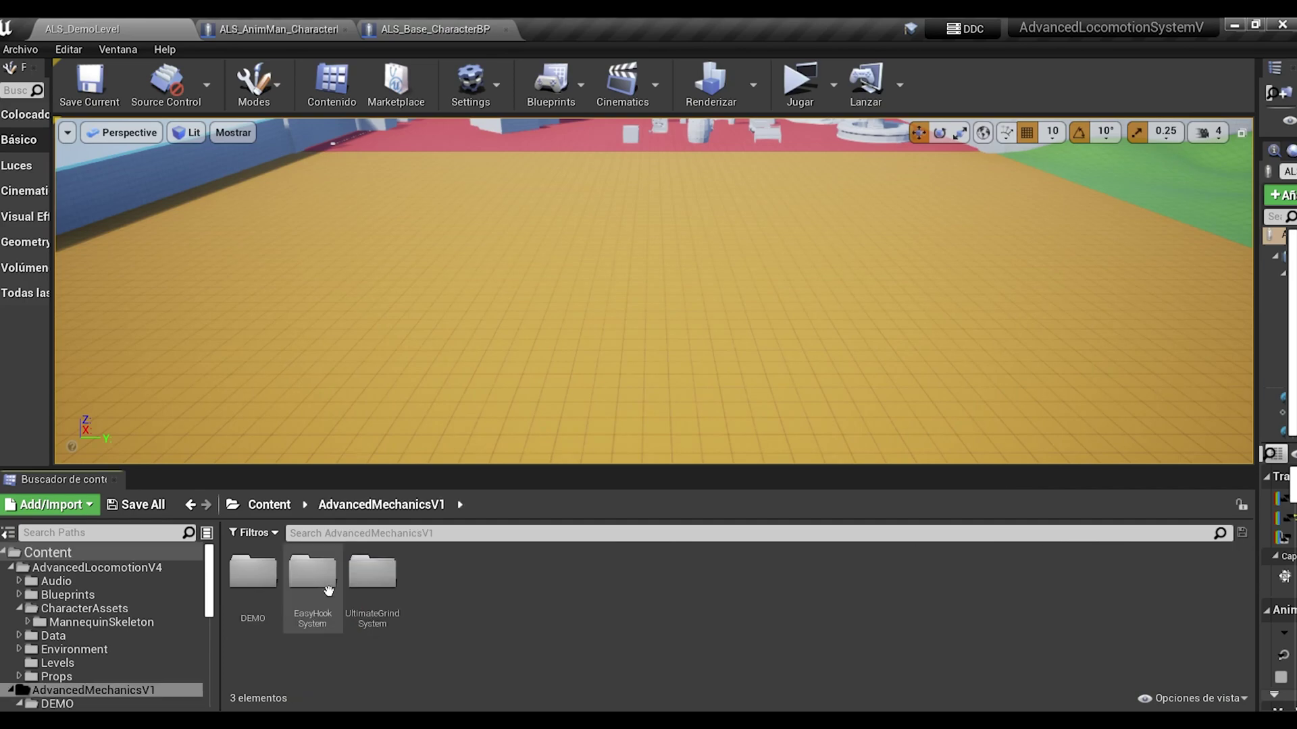
click(372, 574)
double_click(372, 574)
click(243, 587)
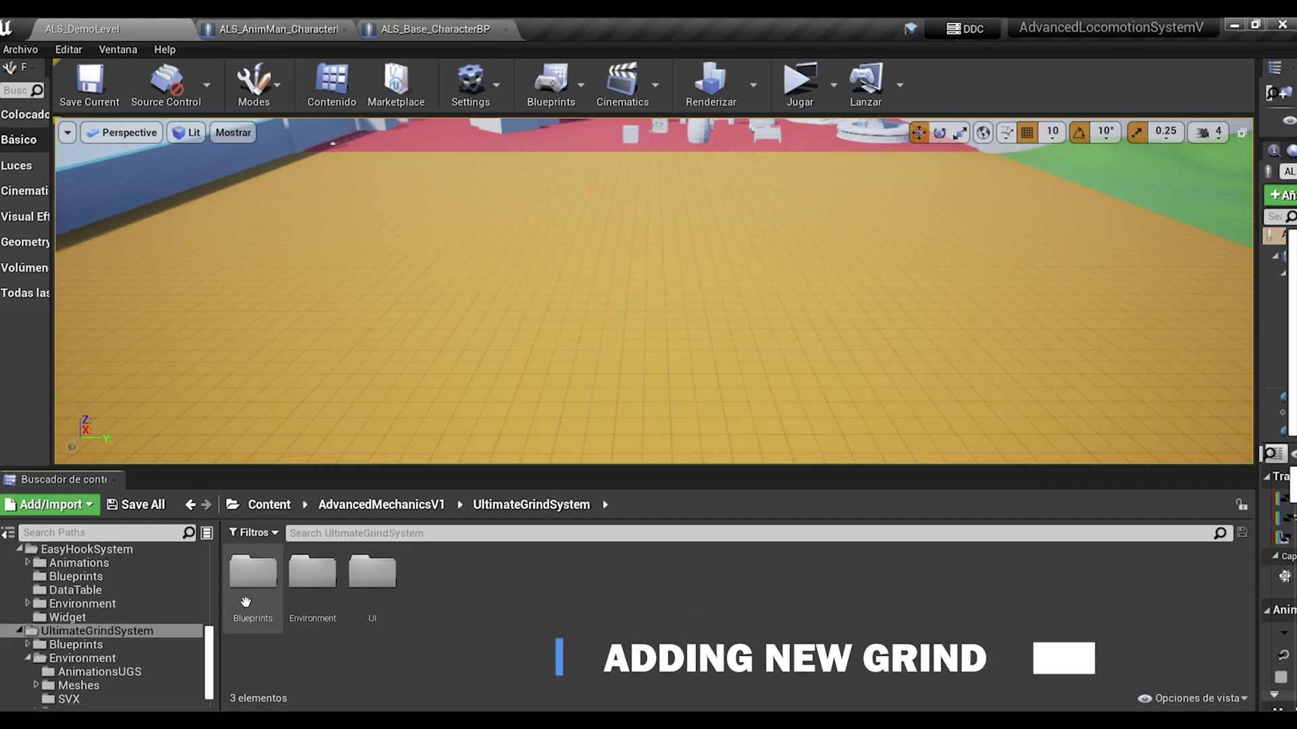
double_click(242, 589)
click(252, 573)
double_click(252, 572)
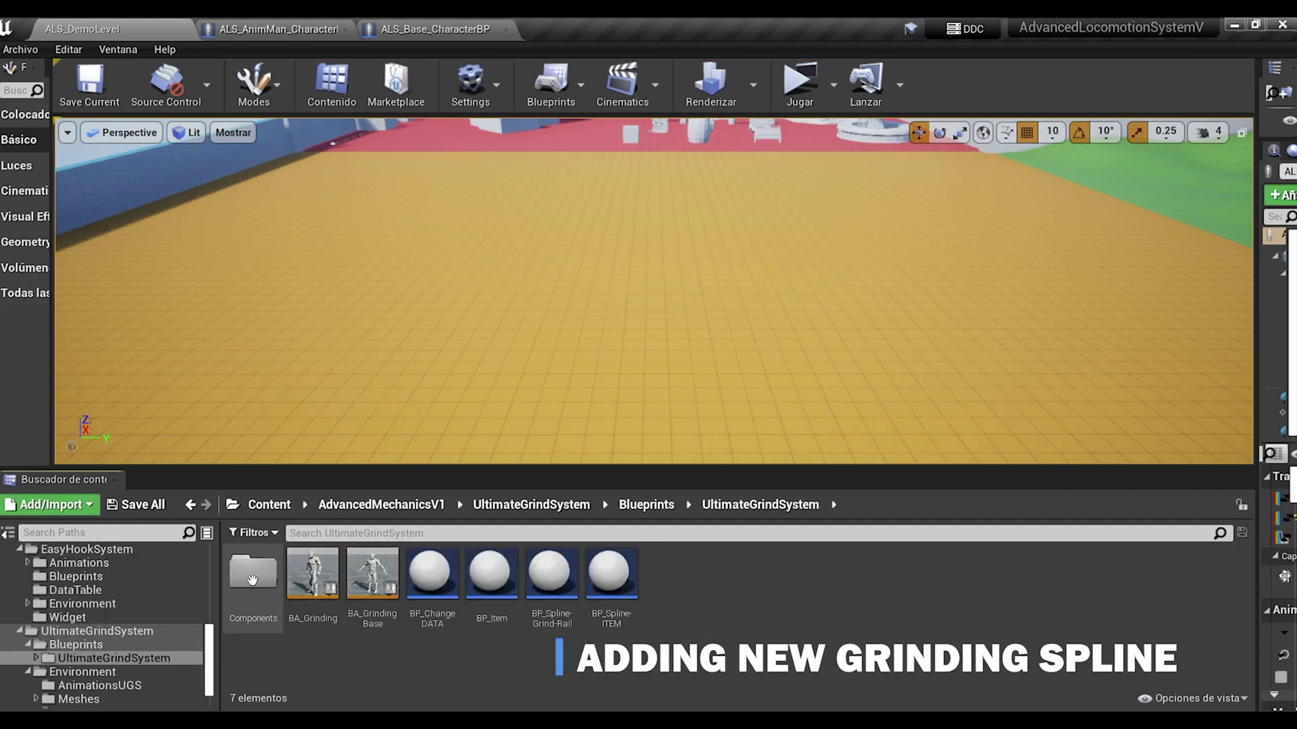
Place a BP_Spline-Grind-Rail actor on the orange floor and widen the Details area so its properties are readable.
drag(564, 594, 570, 353)
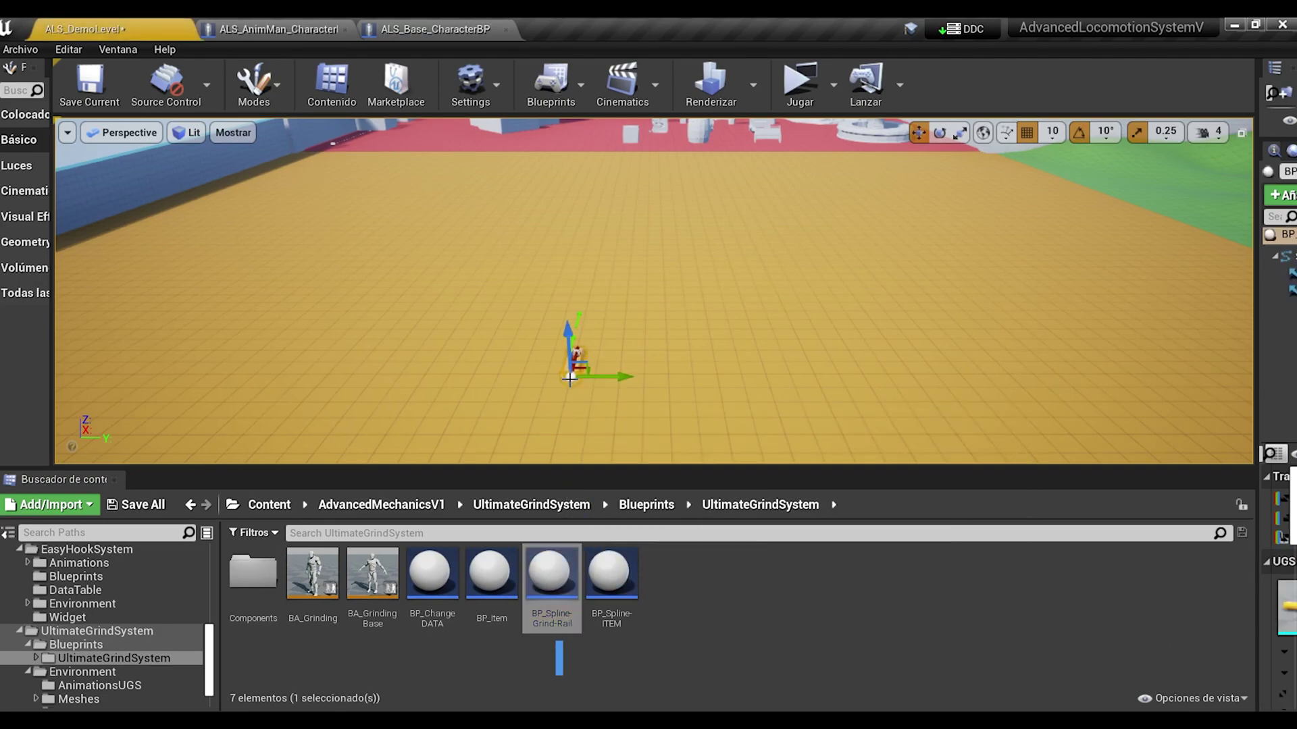
right_drag(570, 353, 641, 329)
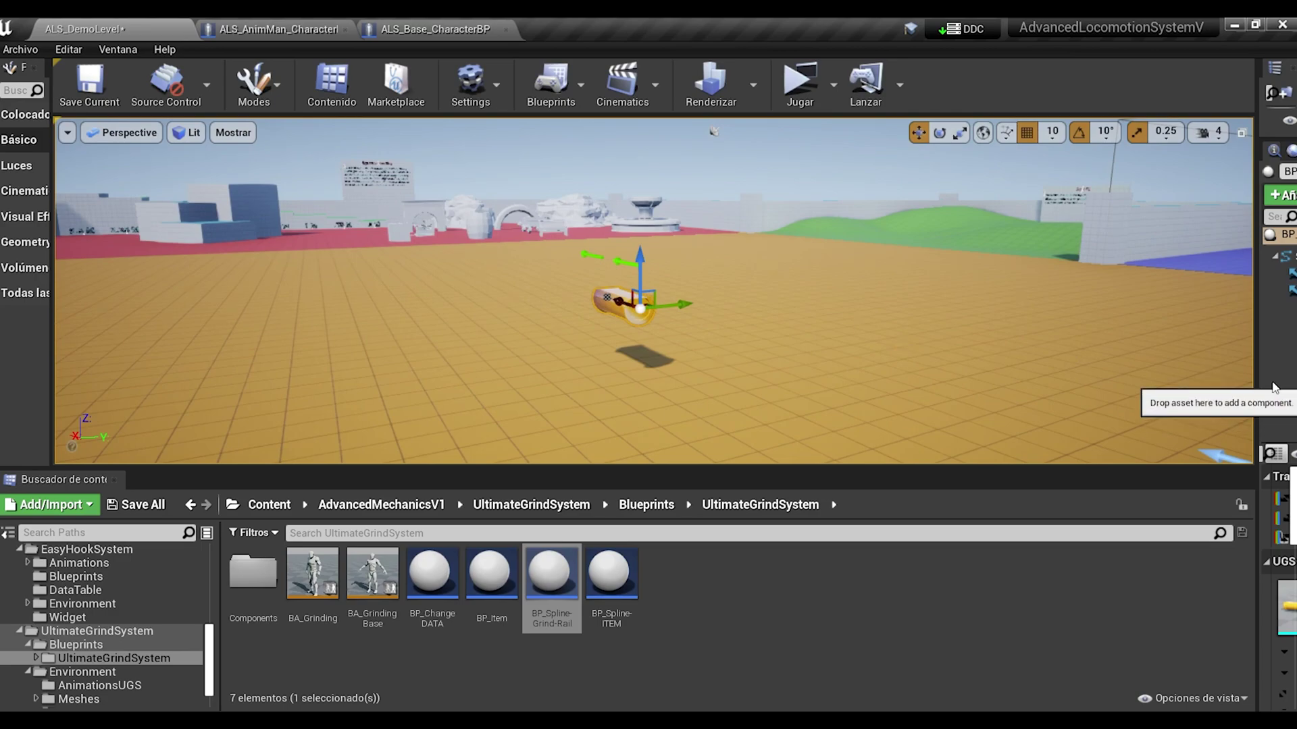
drag(1260, 370, 1034, 305)
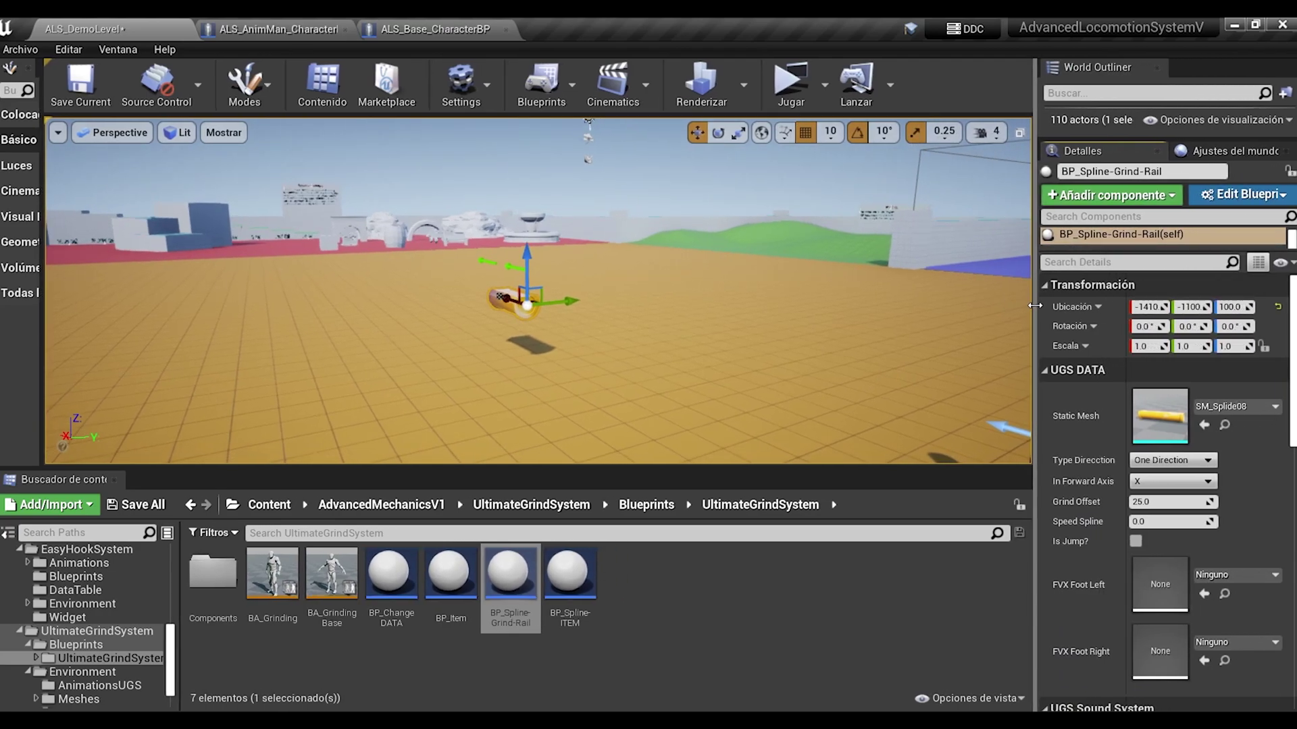
Set the rail's Static Mesh to SM_Splide10, Type Direction to Double Direction, Grind Offset to 15.0 and Speed Spline to 1400.0.
click(1210, 409)
text(splide)
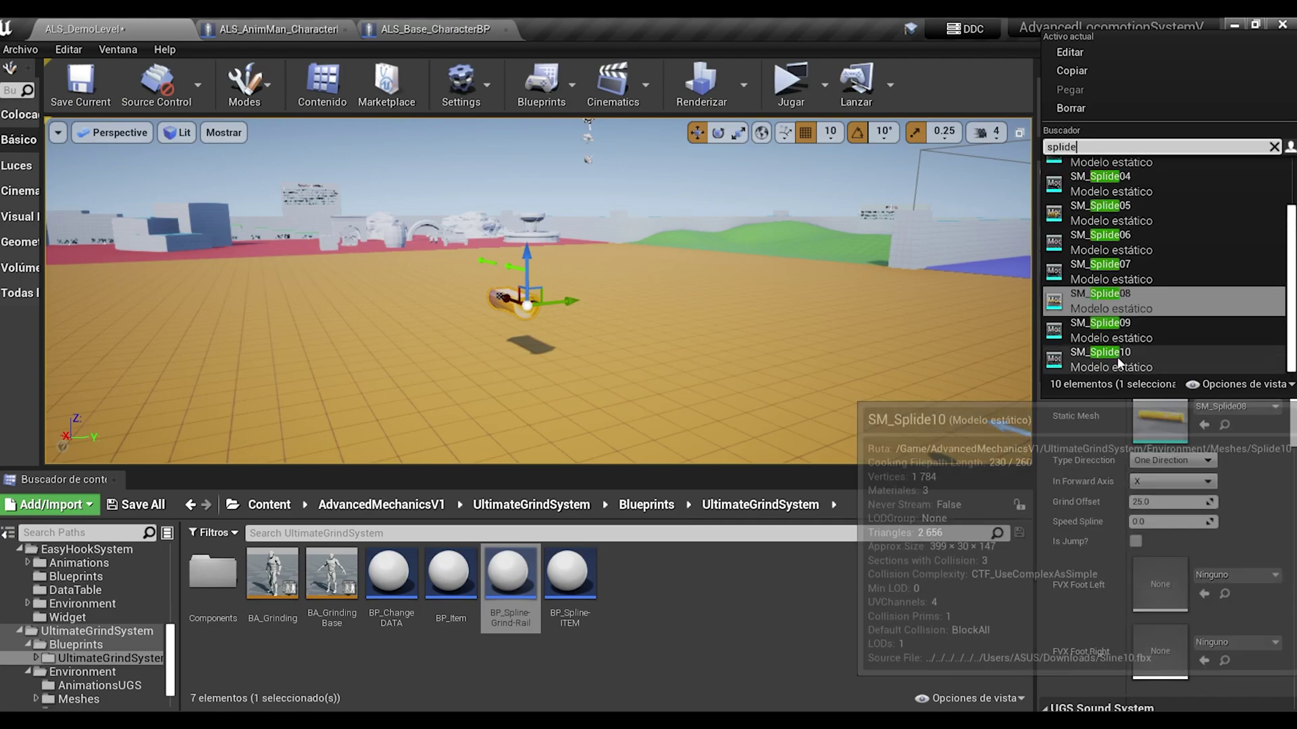
click(1117, 356)
key(f)
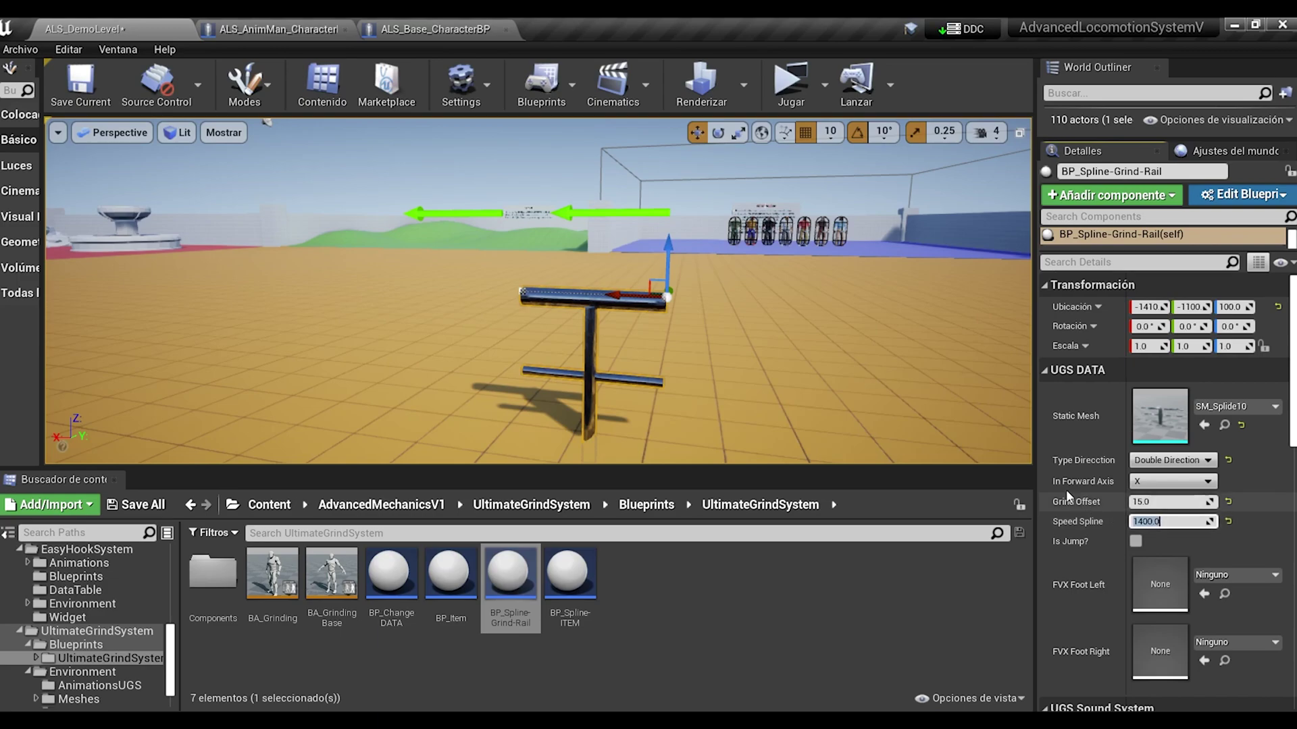
scroll(1067, 493, down, 3)
scroll(1067, 468, up, 3)
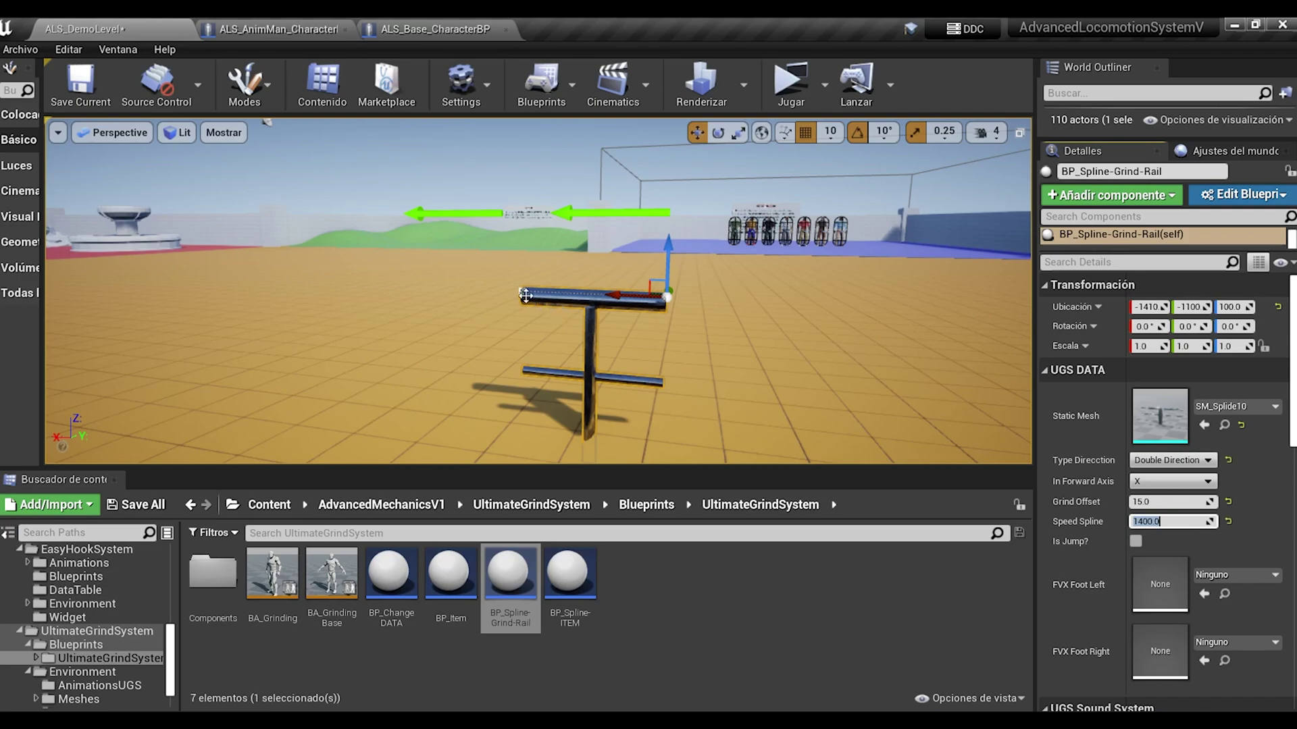
Extend the grind rail with additional spline points into a long curved rail and lower the actor to Z 80.0.
key(f)
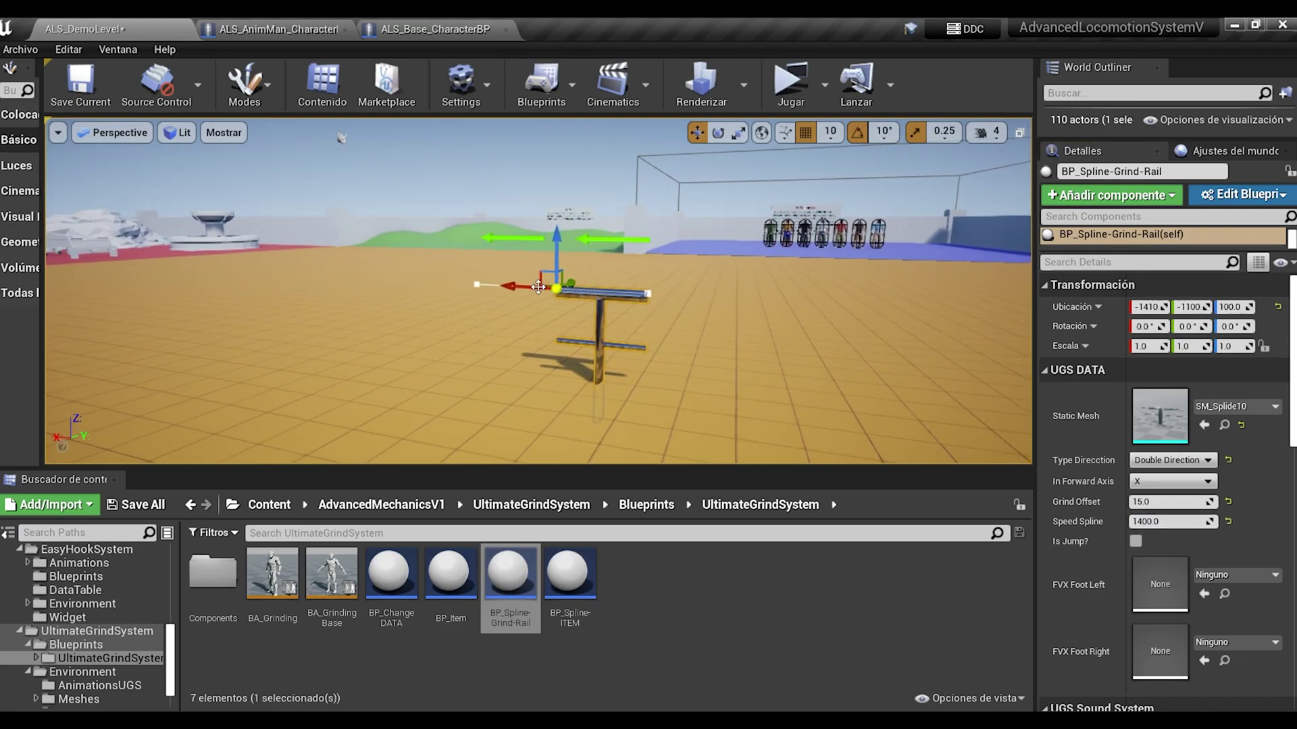
right_drag(555, 330, 539, 334)
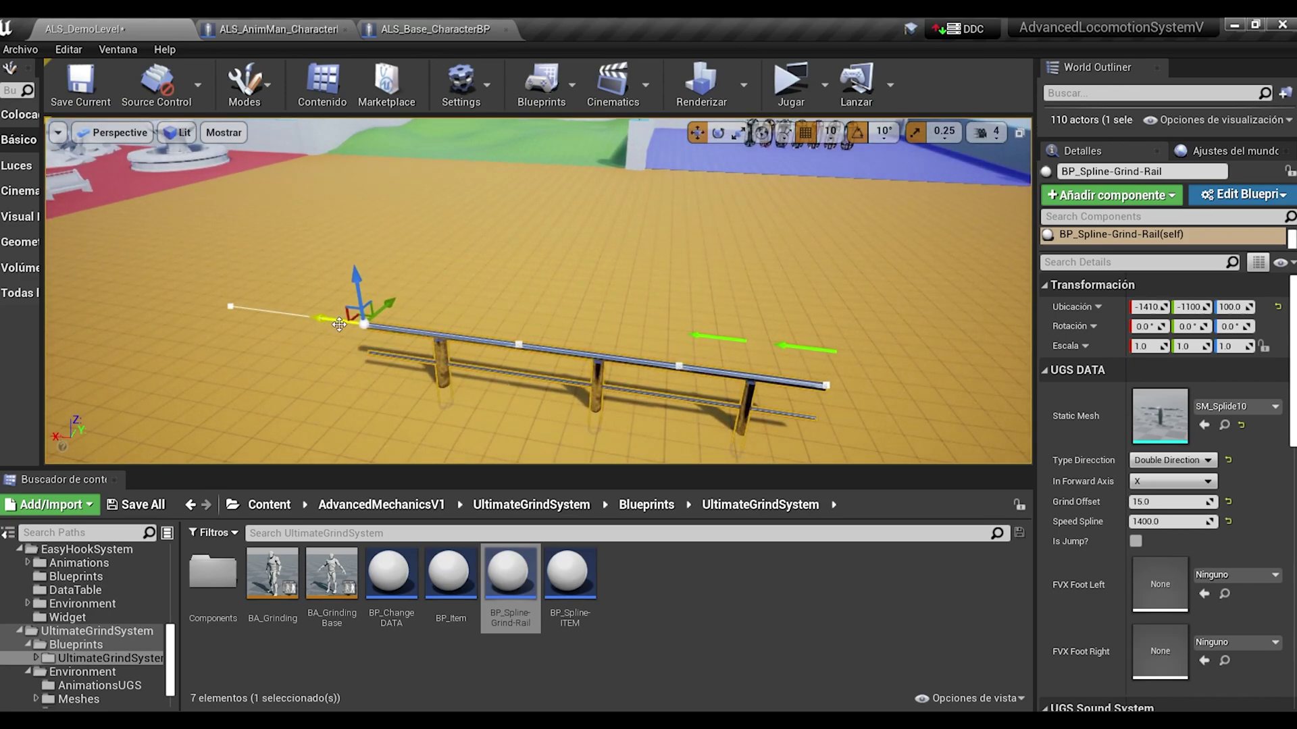
key(e)
drag(263, 280, 257, 257)
right_drag(257, 257, 636, 171)
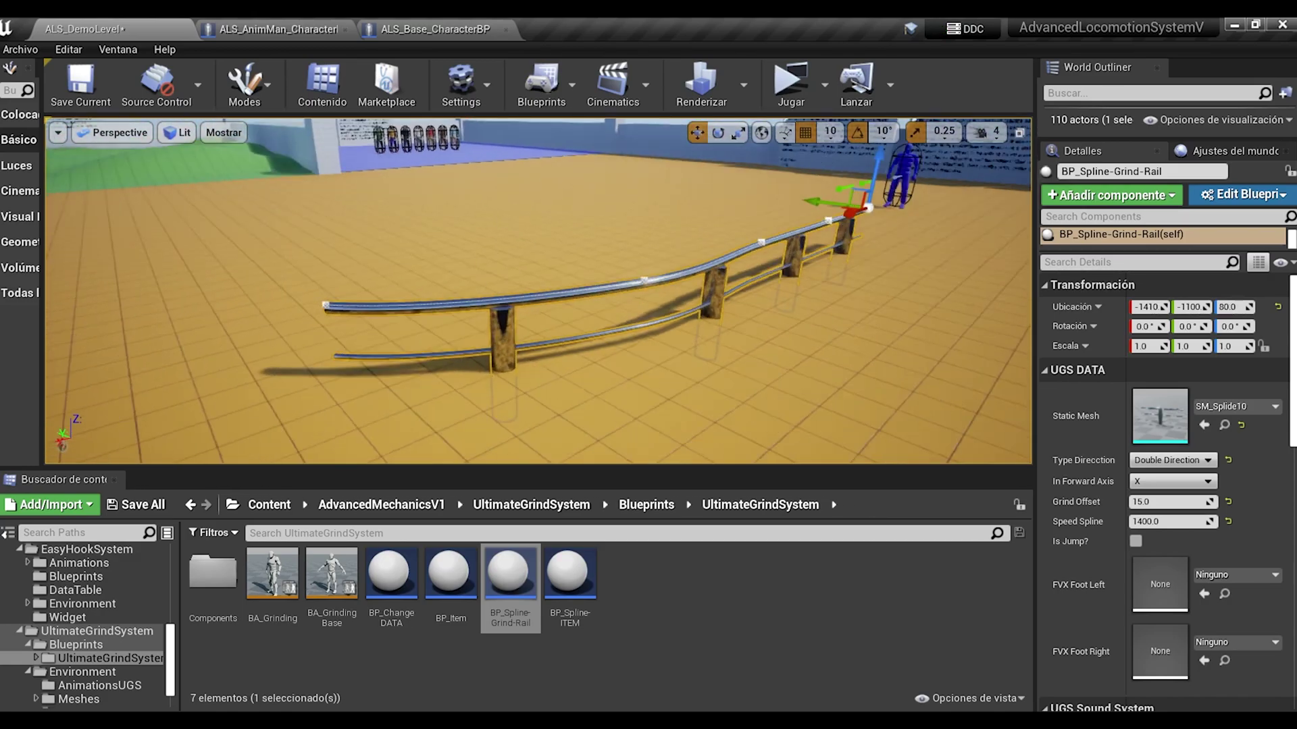
Play the level to test jumping onto the curved grind rail and grinding along it, and end the play session.
click(761, 132)
right_drag(406, 376, 324, 331)
key(w)
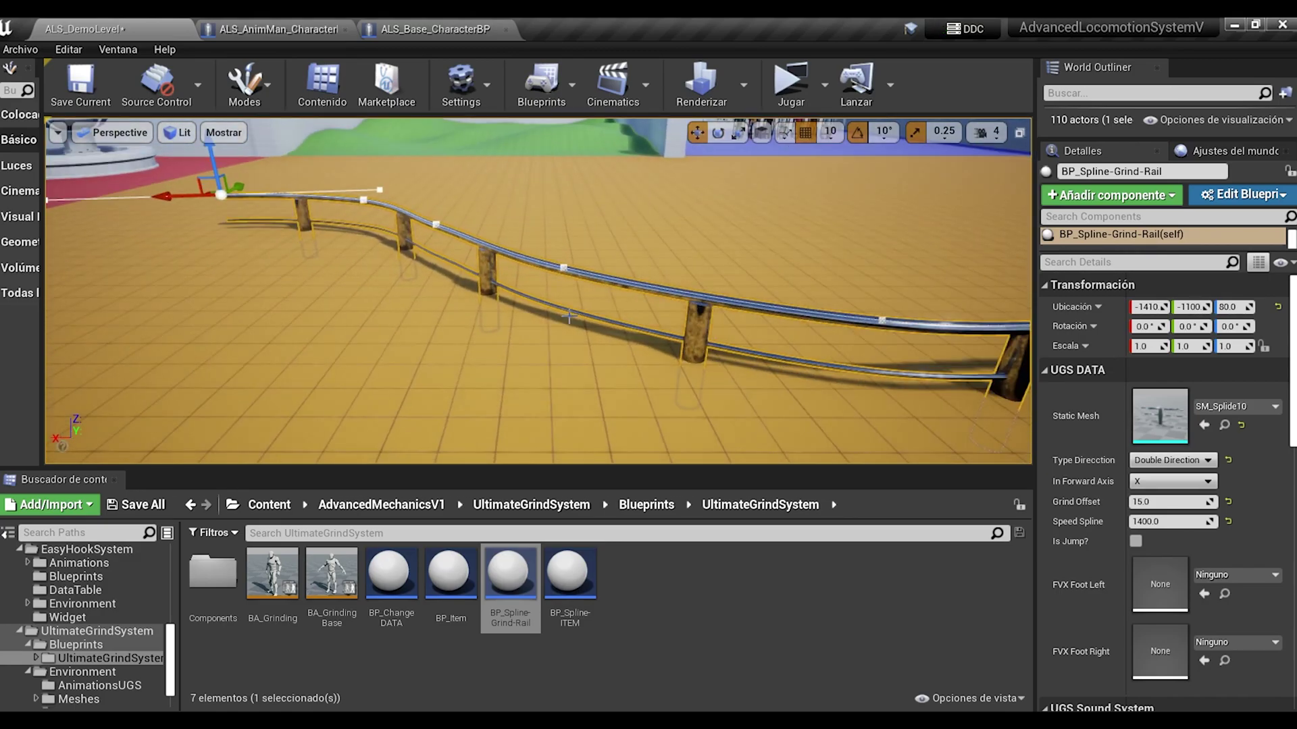
click(787, 86)
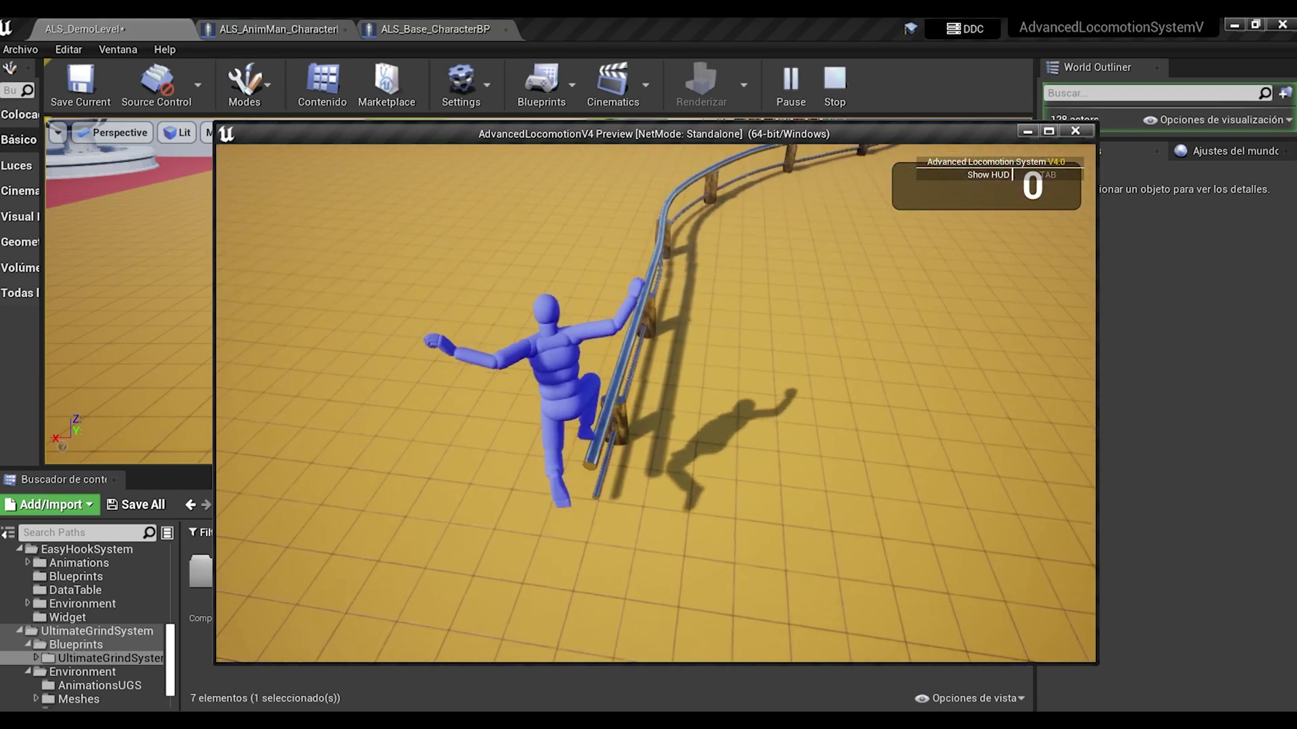
key(space)
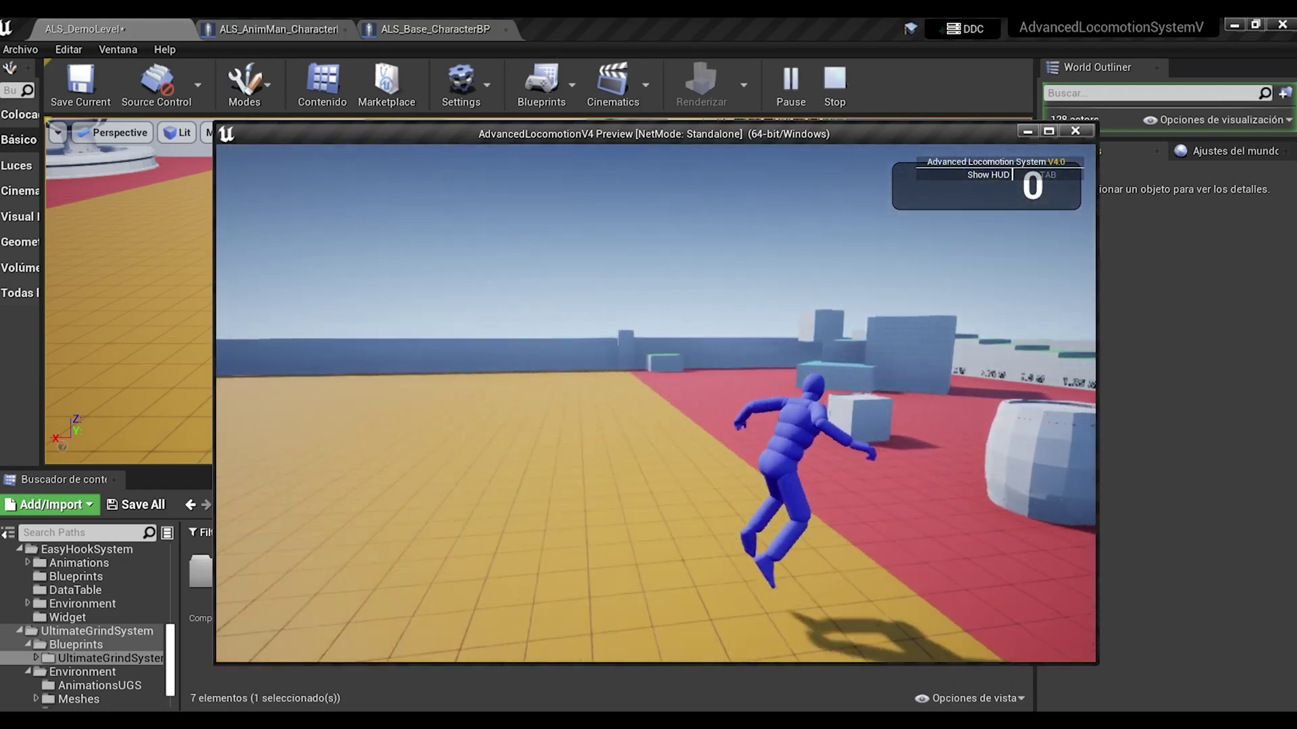
key(space)
key(s)
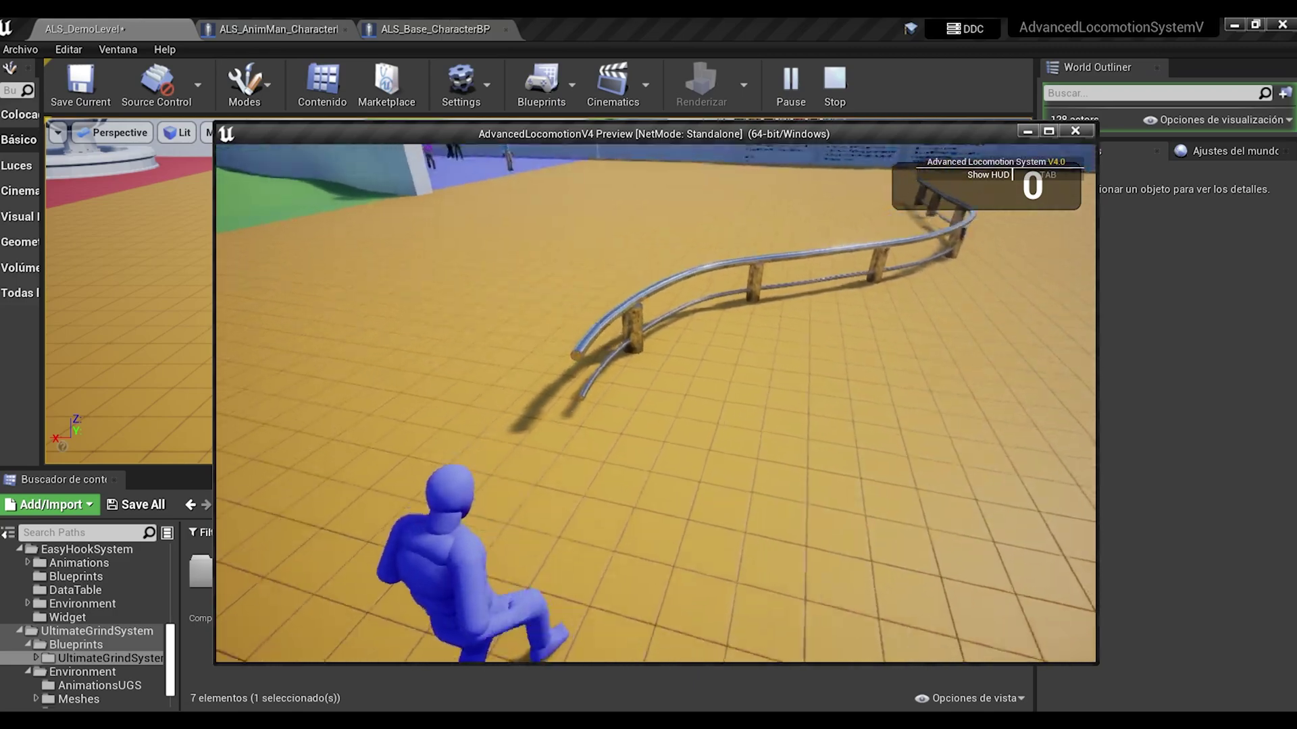
key(w)
key(space)
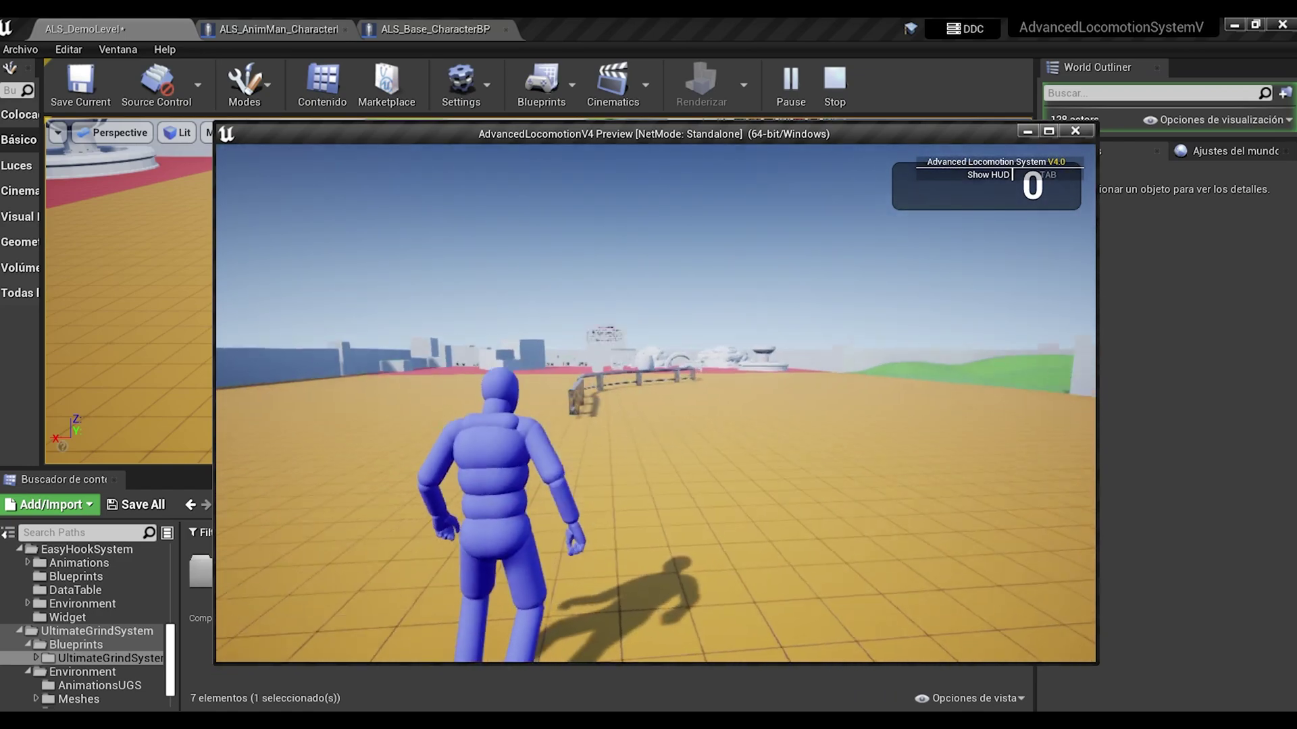
key(Escape)
Open the AdvancedMechanicsV1/EasyHookSystem/Blueprints folder in the Content Browser.
click(268, 507)
double_click(279, 577)
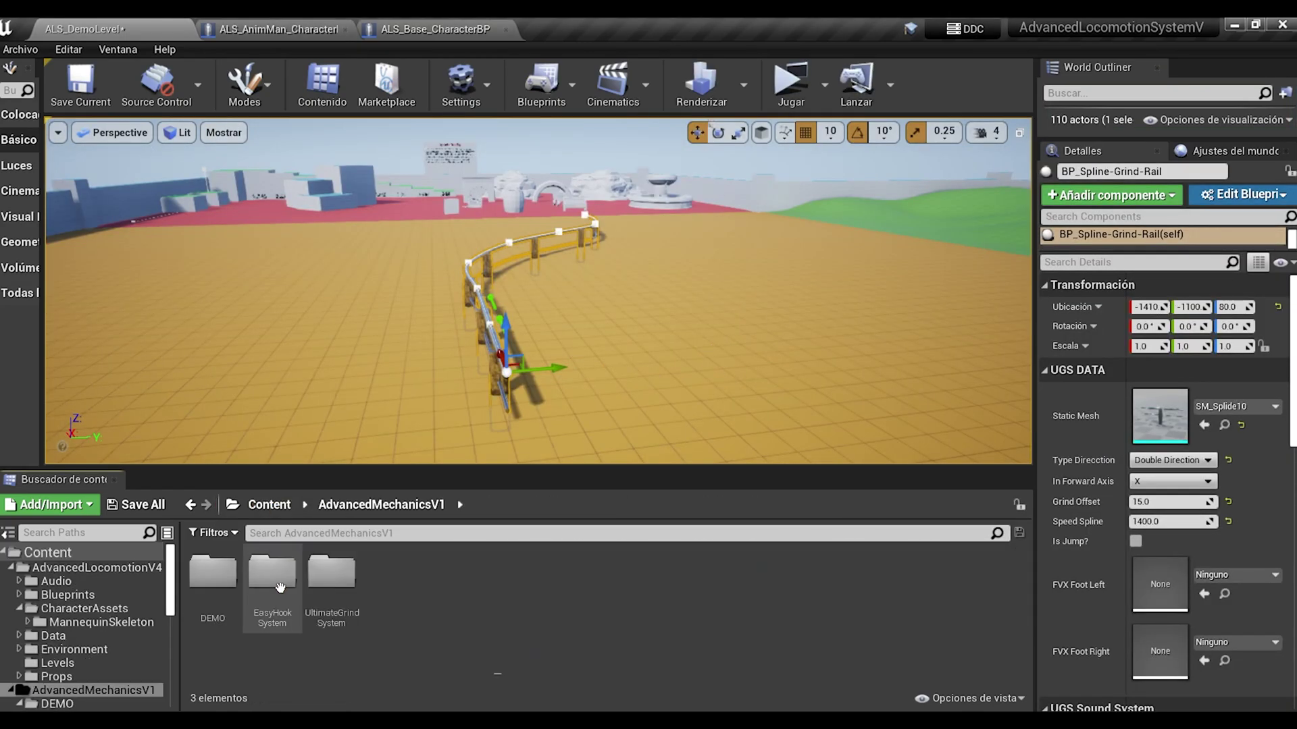
double_click(280, 587)
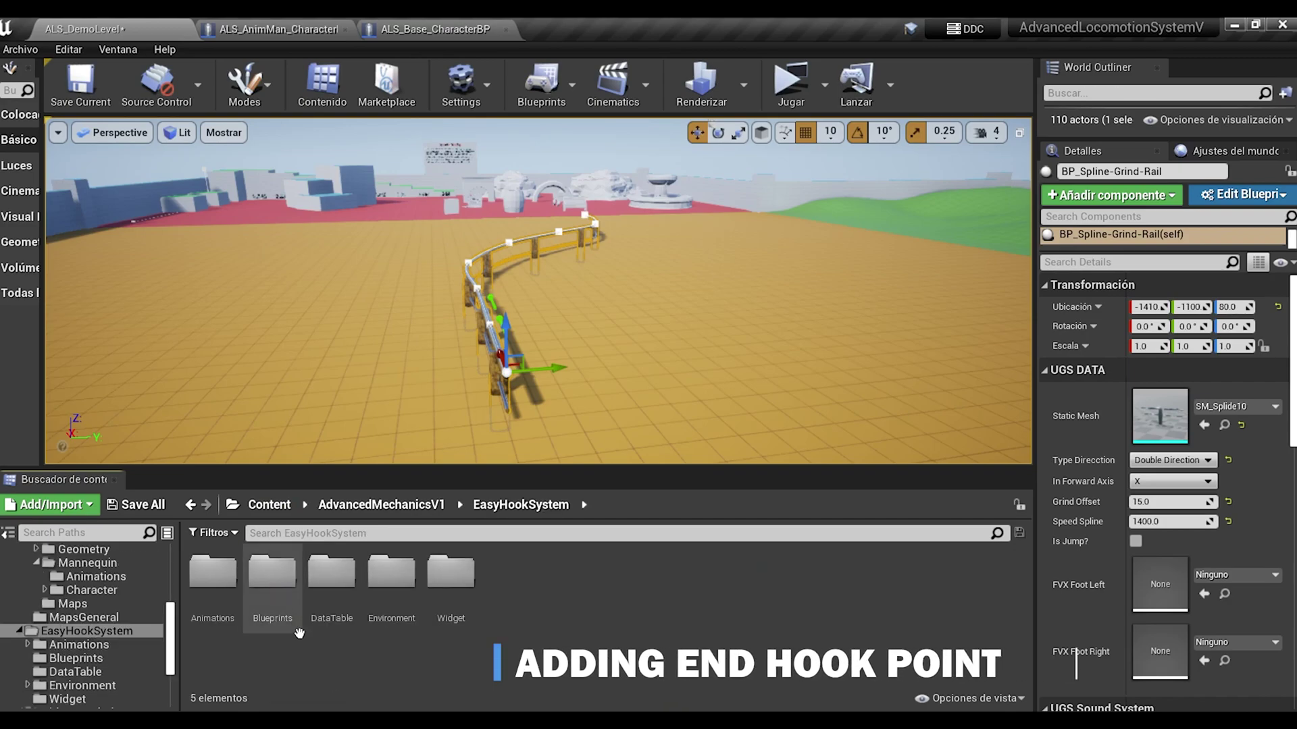
double_click(268, 589)
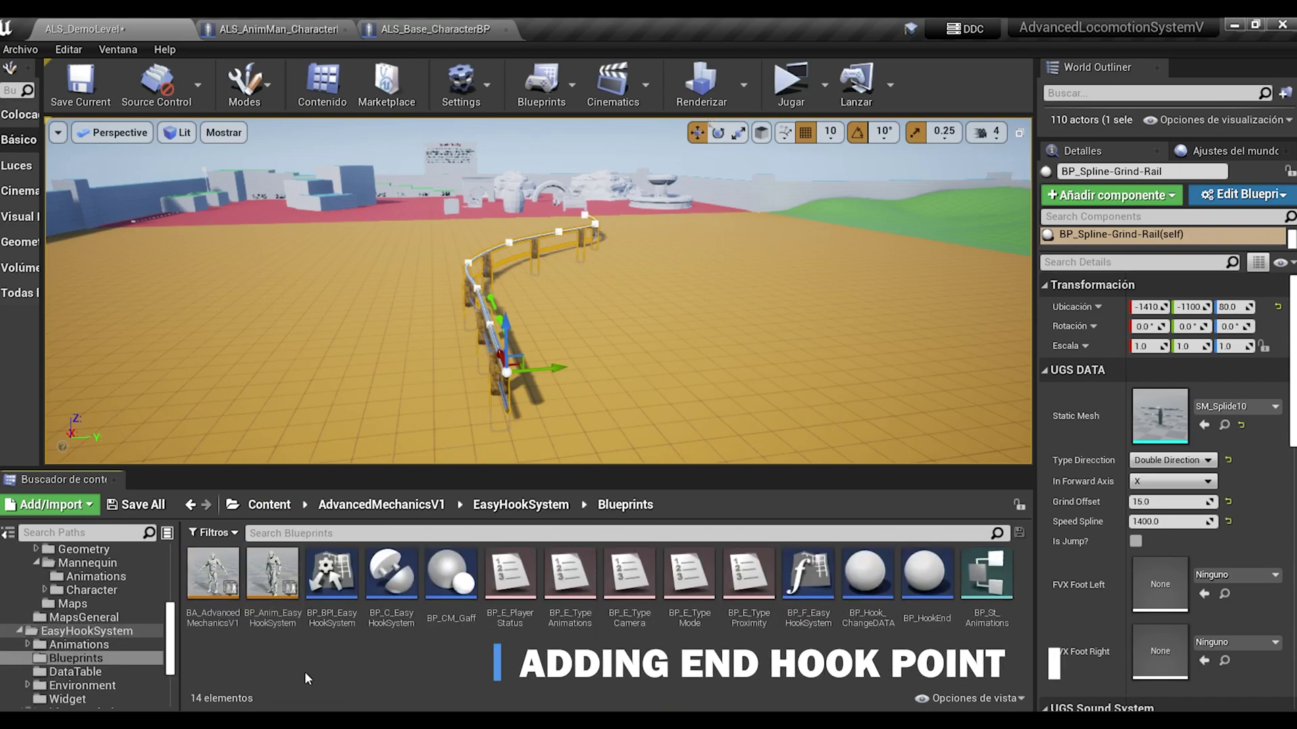
Place a BP_HookEnd actor in the basin of the fountain on the red floor and focus the view on it.
click(924, 579)
right_drag(606, 365, 594, 404)
key(w)
key(w)
key(w)
key(e)
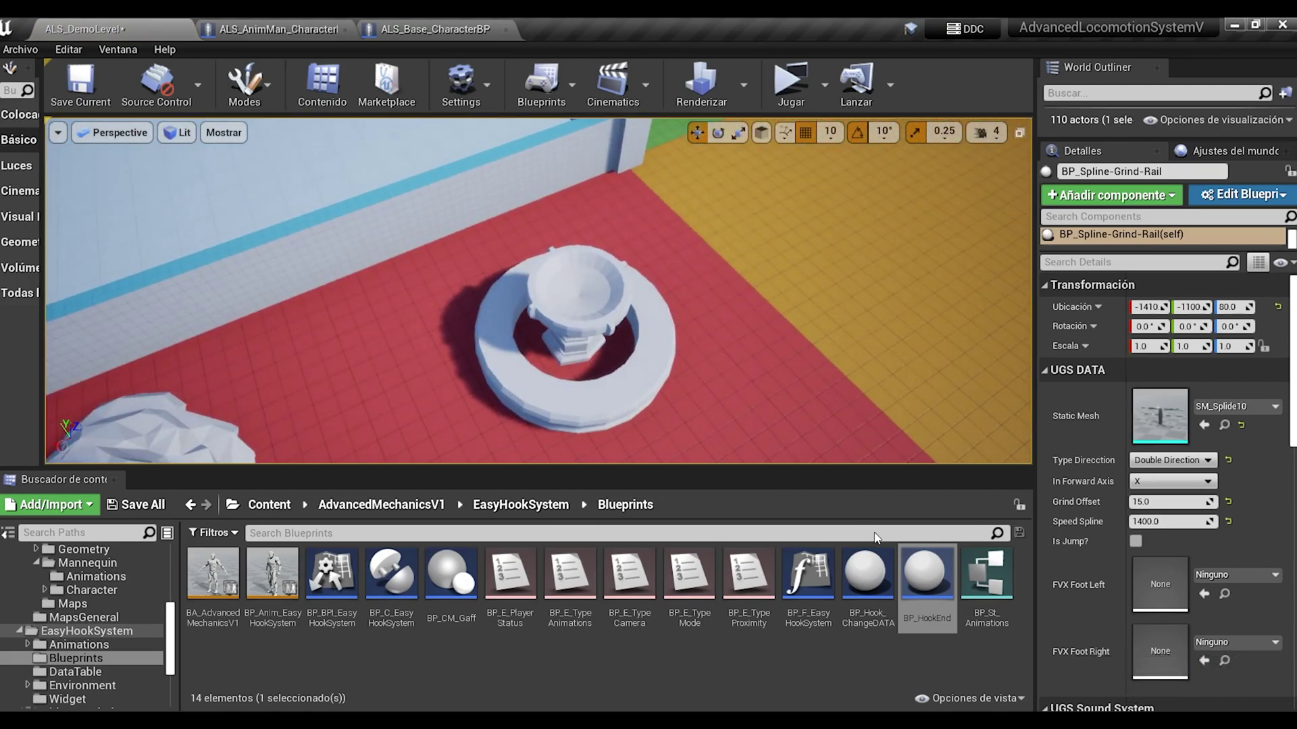
drag(944, 586, 575, 298)
key(f)
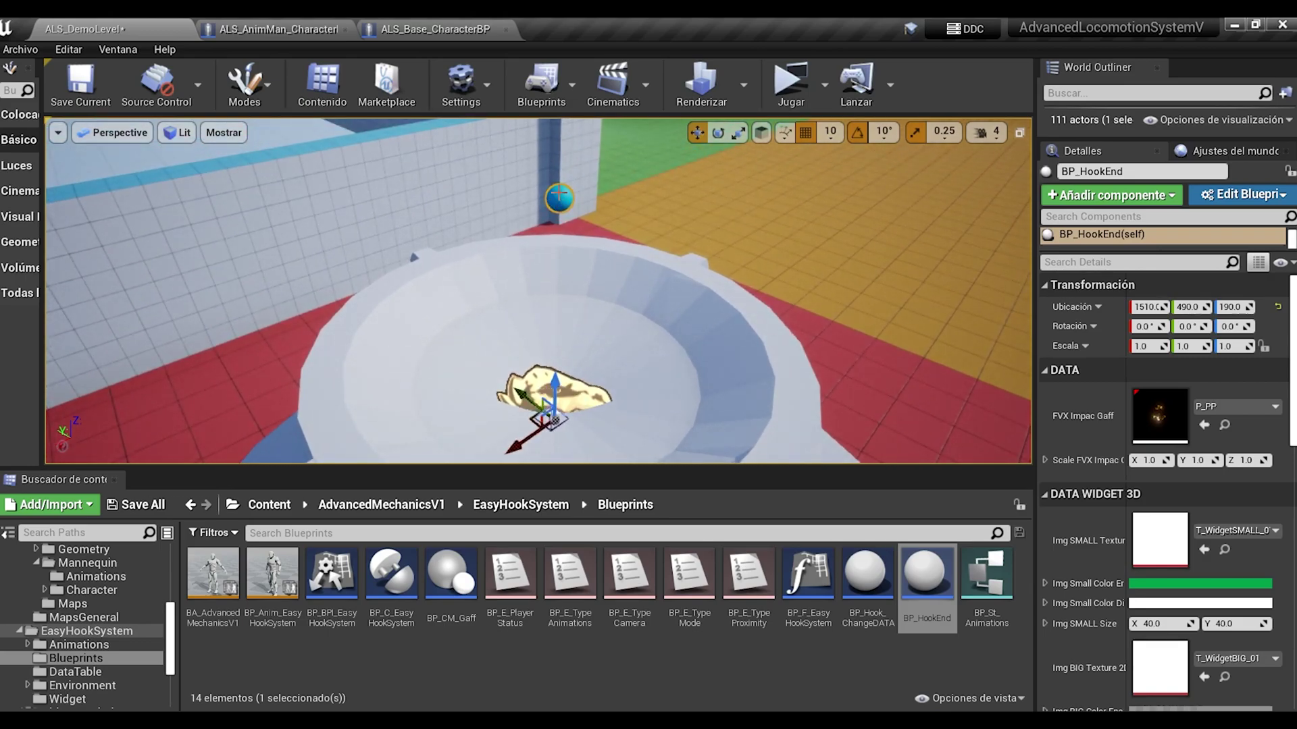
Reposition the blue sphere of BP_HookEnd against the fountain's outer rim at X -137.7, Y 10.0, Z 30.0, with the camera speed lowered to 2.
double_click(559, 194)
right_drag(561, 302, 561, 308)
click(987, 133)
click(1004, 174)
right_drag(871, 270, 528, 201)
key(w)
key(d)
right_drag(621, 366, 550, 260)
right_drag(468, 333, 587, 368)
key(a)
drag(559, 335, 658, 340)
right_drag(623, 330, 811, 236)
key(a)
right_drag(667, 258, 256, 345)
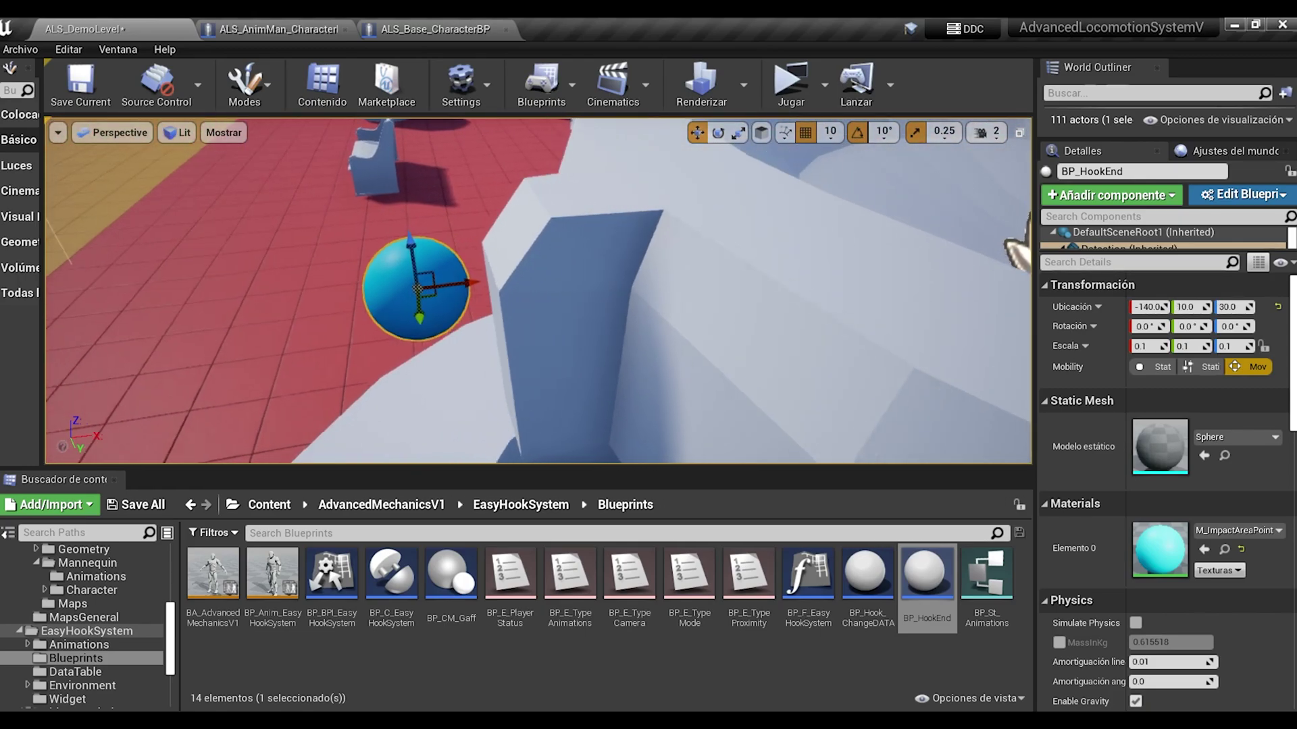
click(830, 132)
click(805, 133)
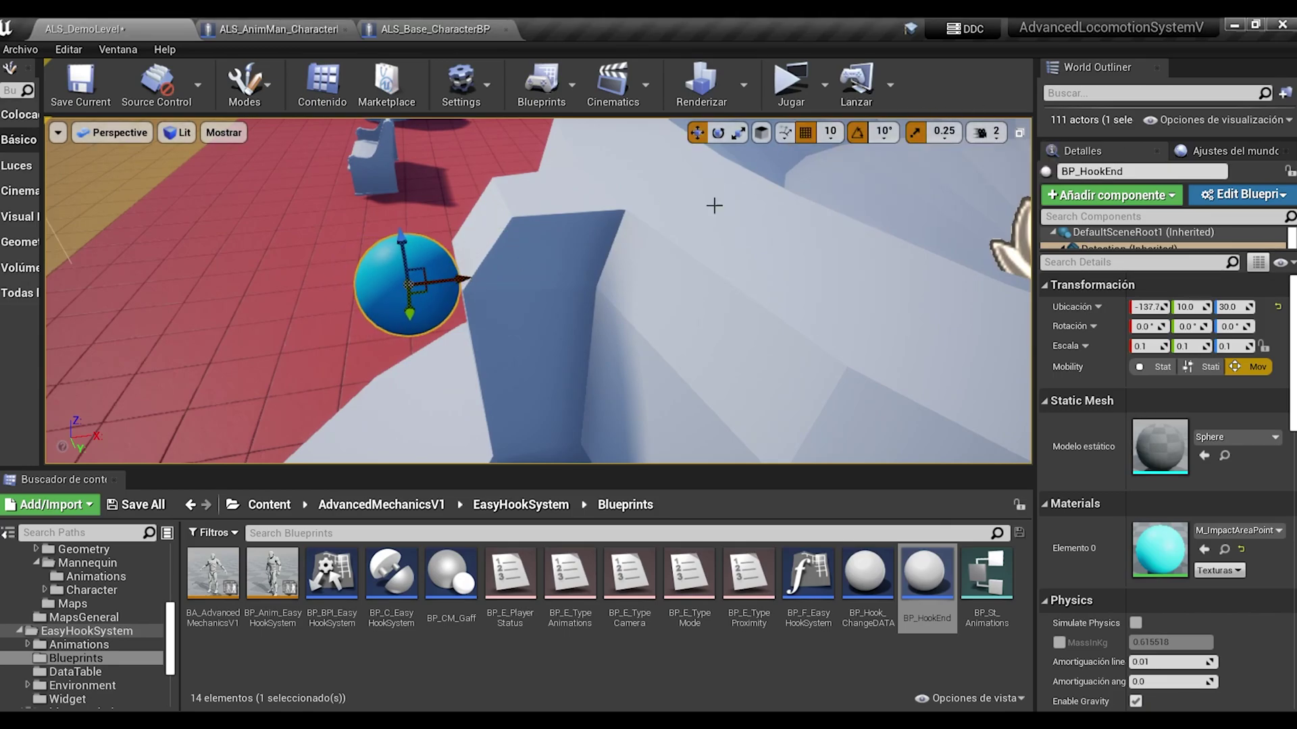
Play the level and test hooking the character onto the new hook point at the fountain.
right_drag(764, 170, 380, 326)
click(380, 326)
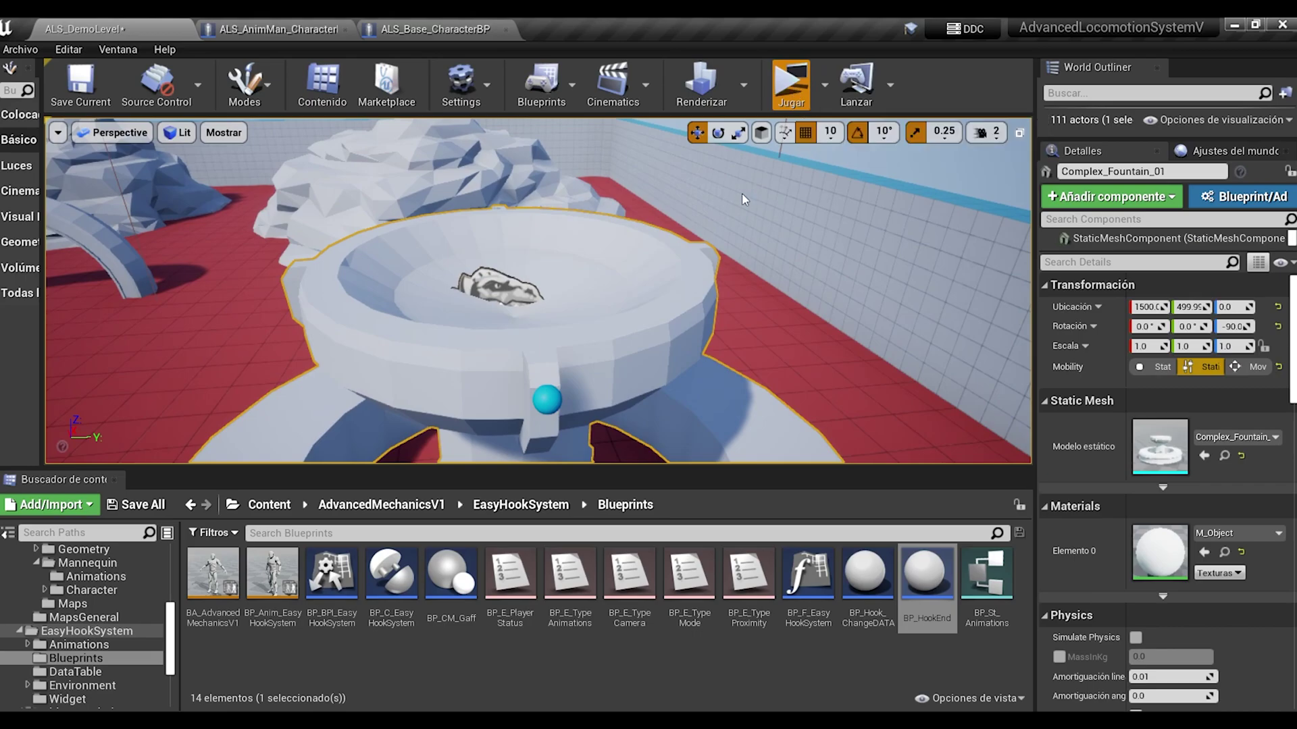
key(w)
key(Tab)
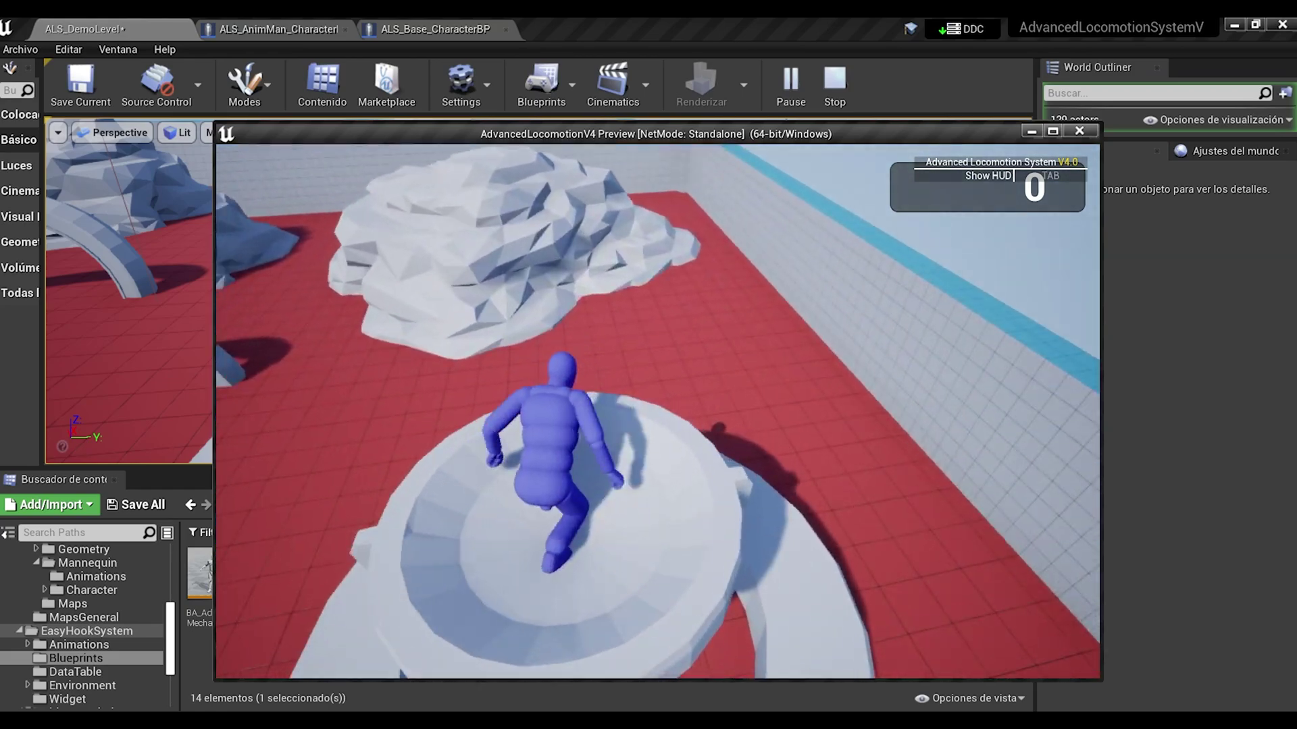
Start the final play test by running onto the curved rail, grinding it and jumping onto the black spline track.
key(w)
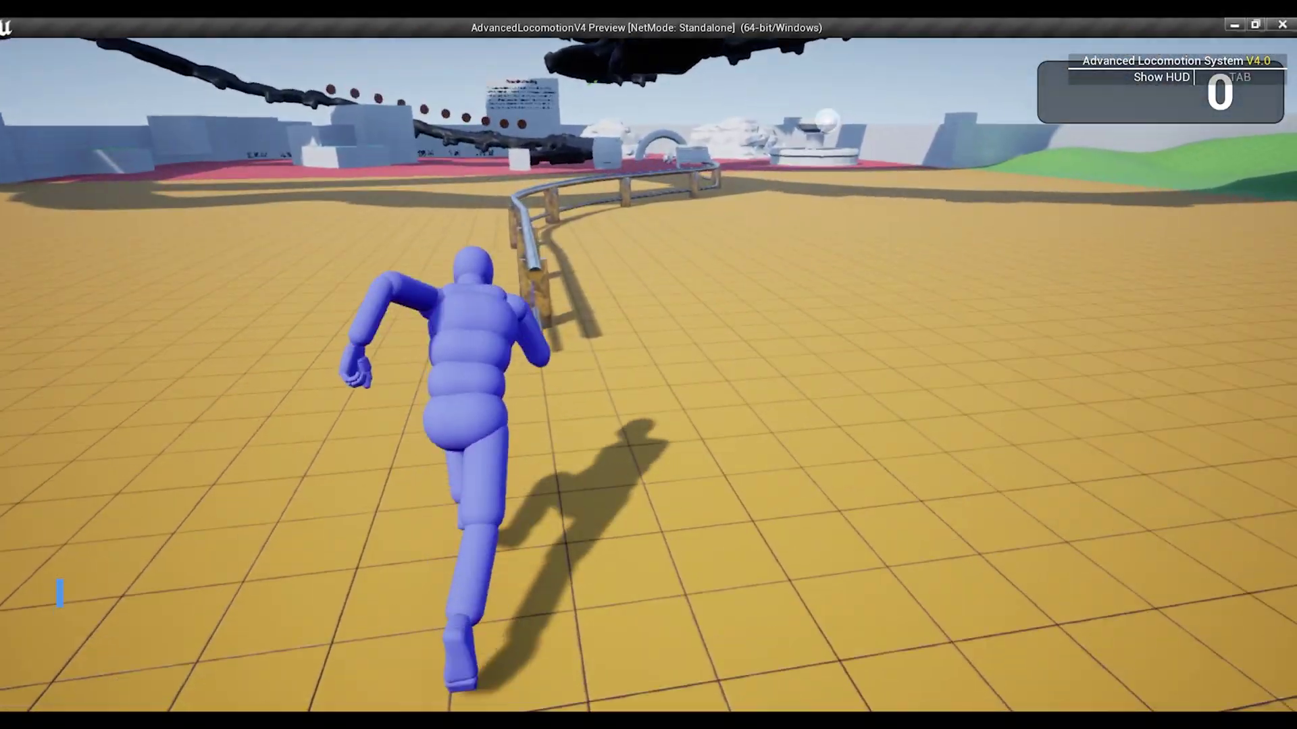
key(space)
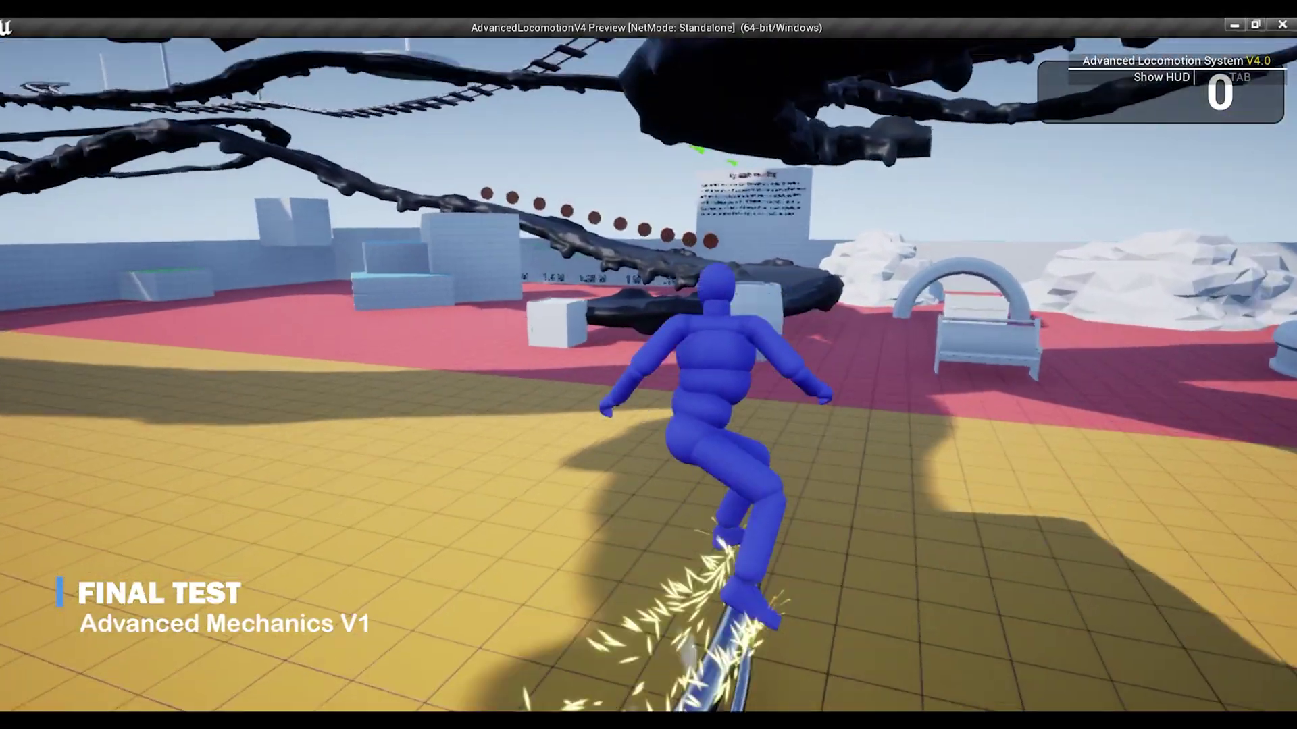
key(w)
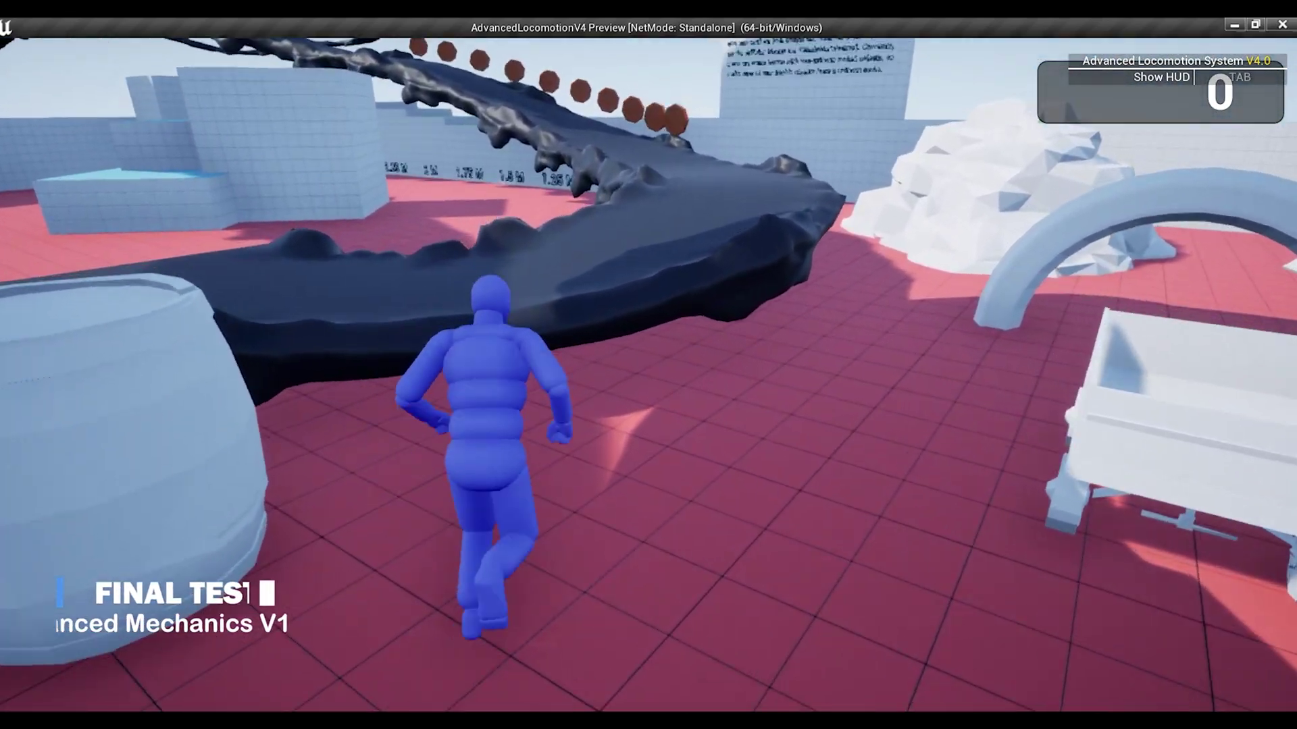
key(space)
Test switching the character's overlay states, including Pistol 1H and Masculine, while grinding along the black track.
key(q)
scroll(648, 365, down, 4)
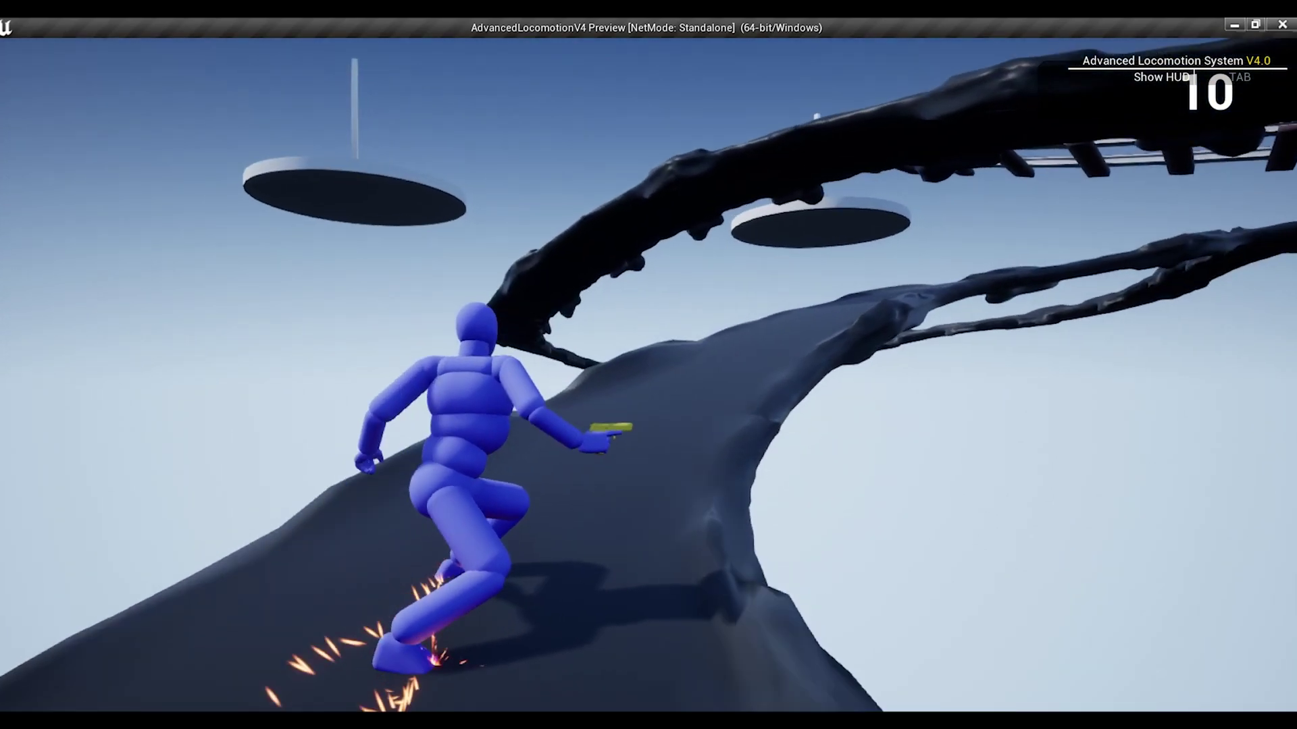
scroll(649, 365, up, 5)
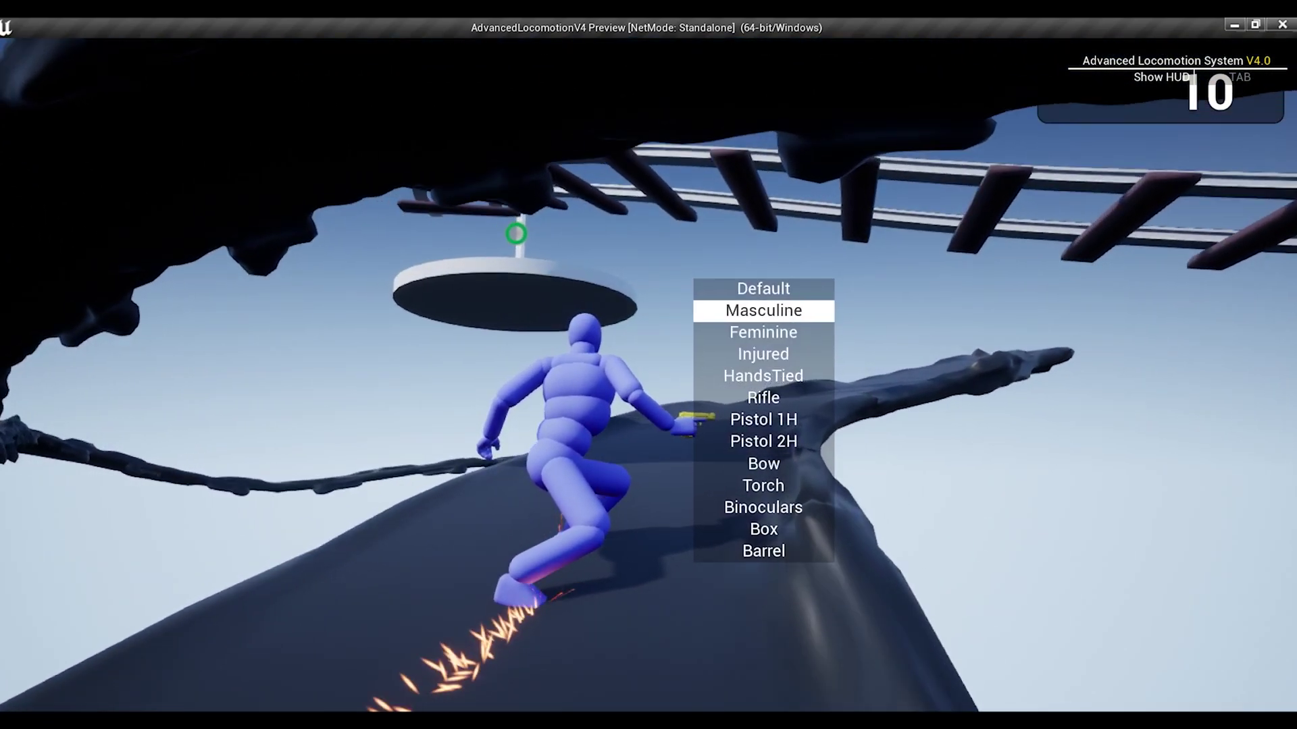
scroll(648, 365, down, 2)
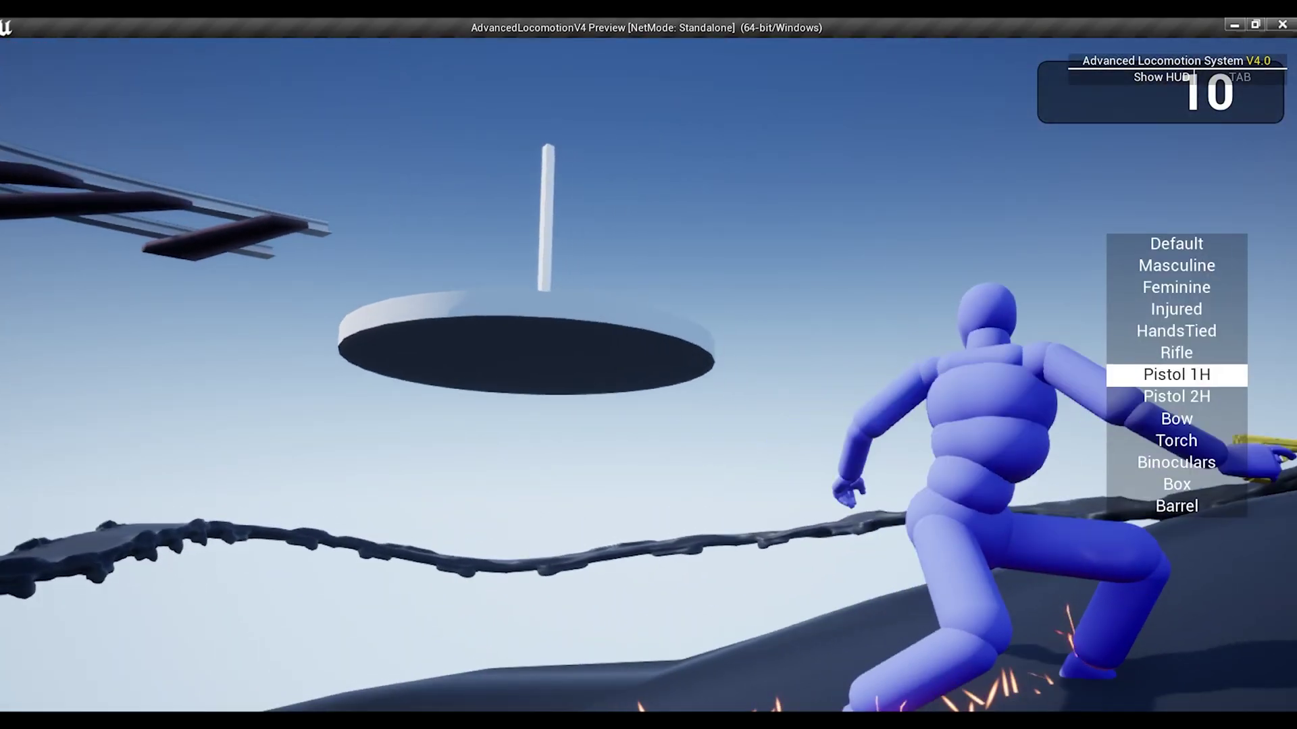
scroll(648, 365, up, 3)
scroll(648, 364, up, 3)
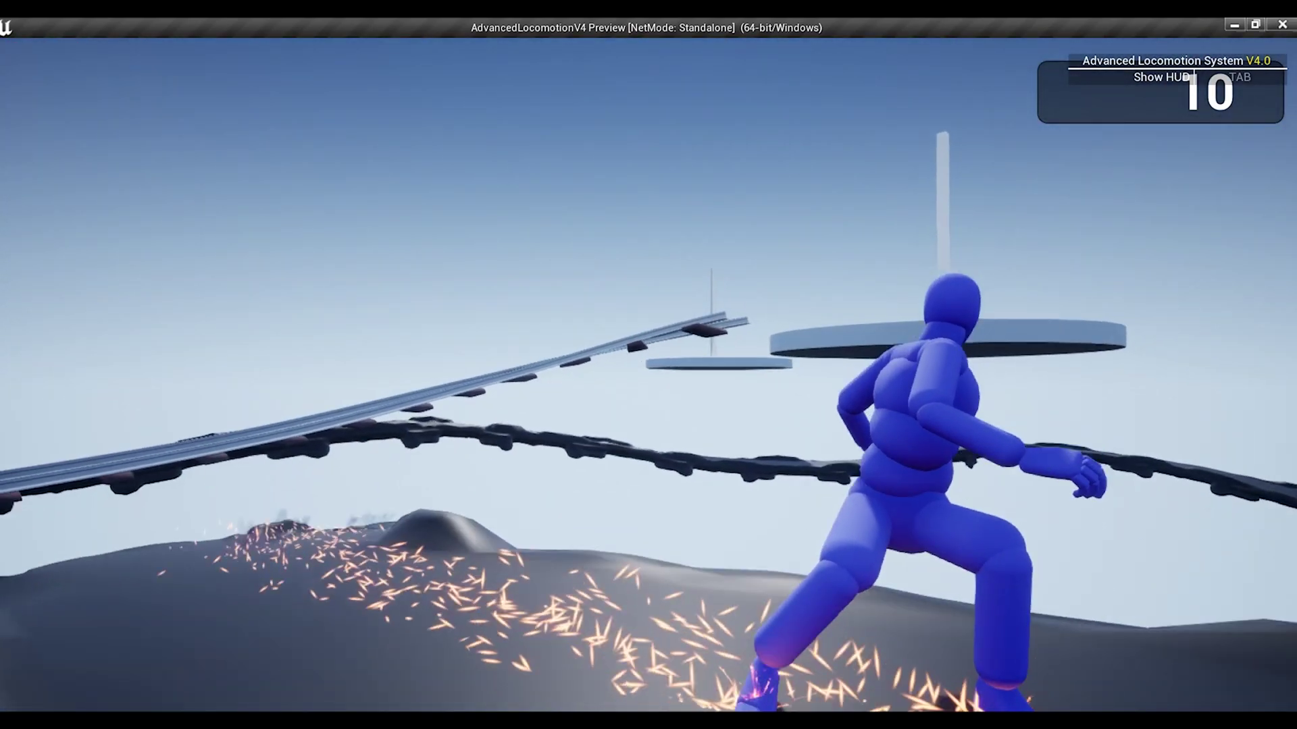
Test the hook between the floating round platforms and jump back down onto the black track to grind.
key(e)
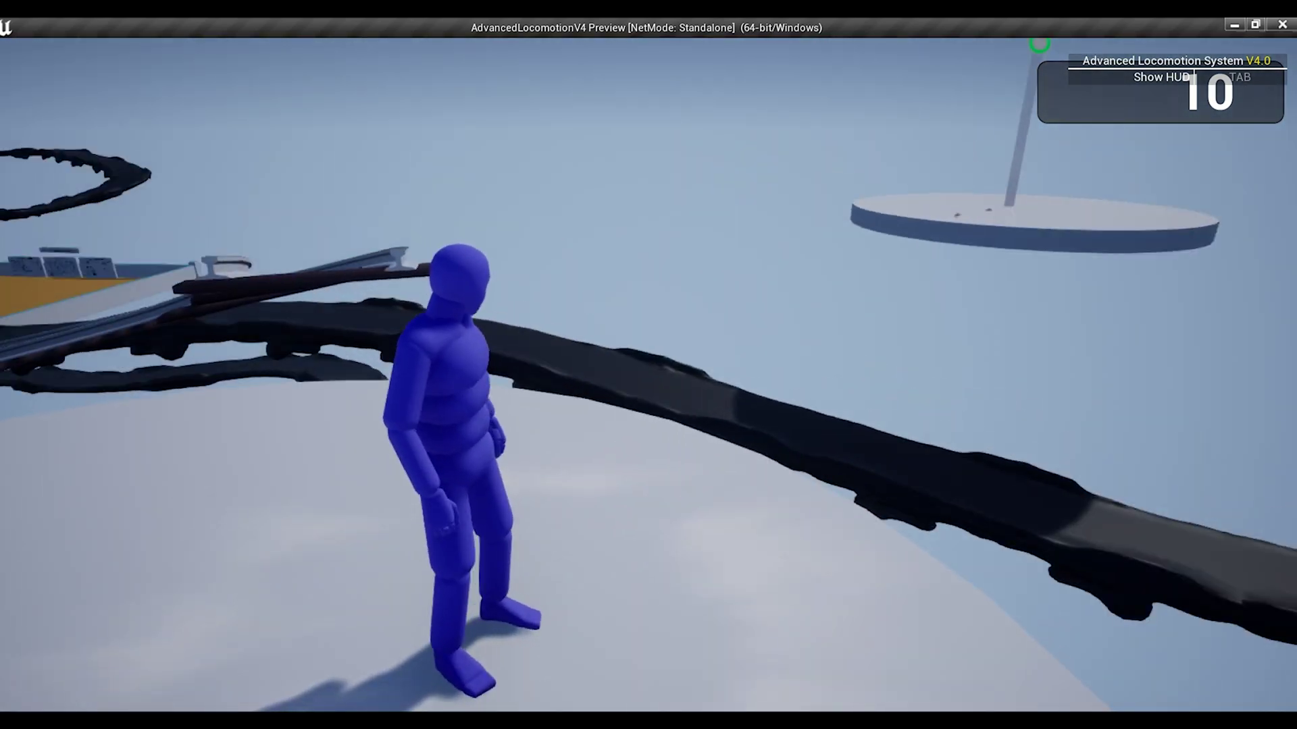
key(e)
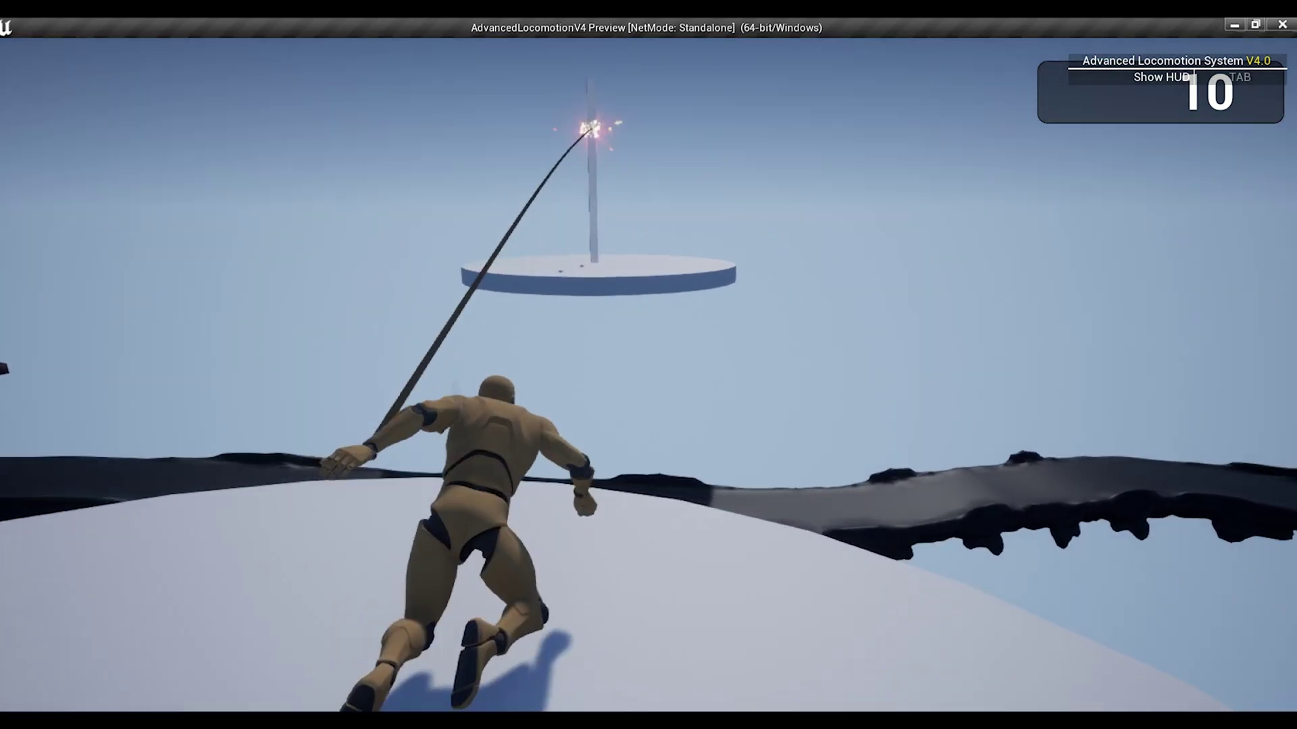
key(w)
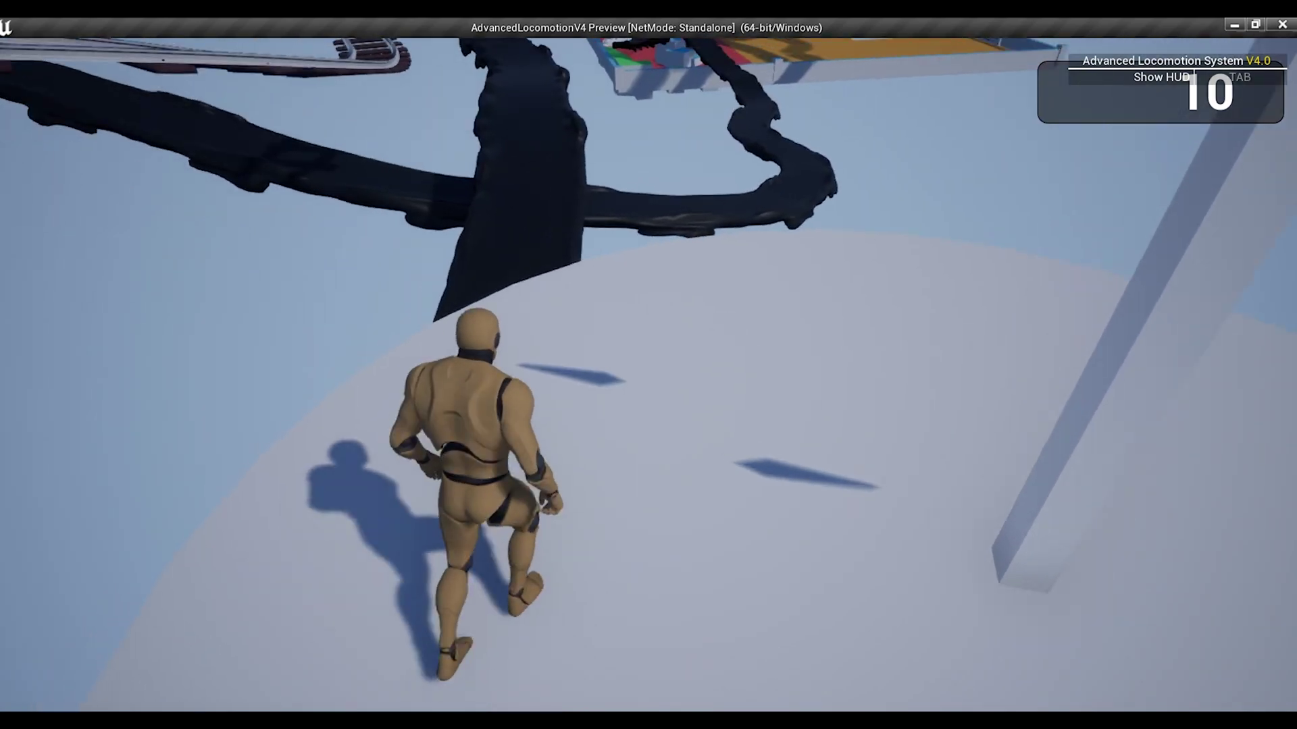
key(space)
key(w)
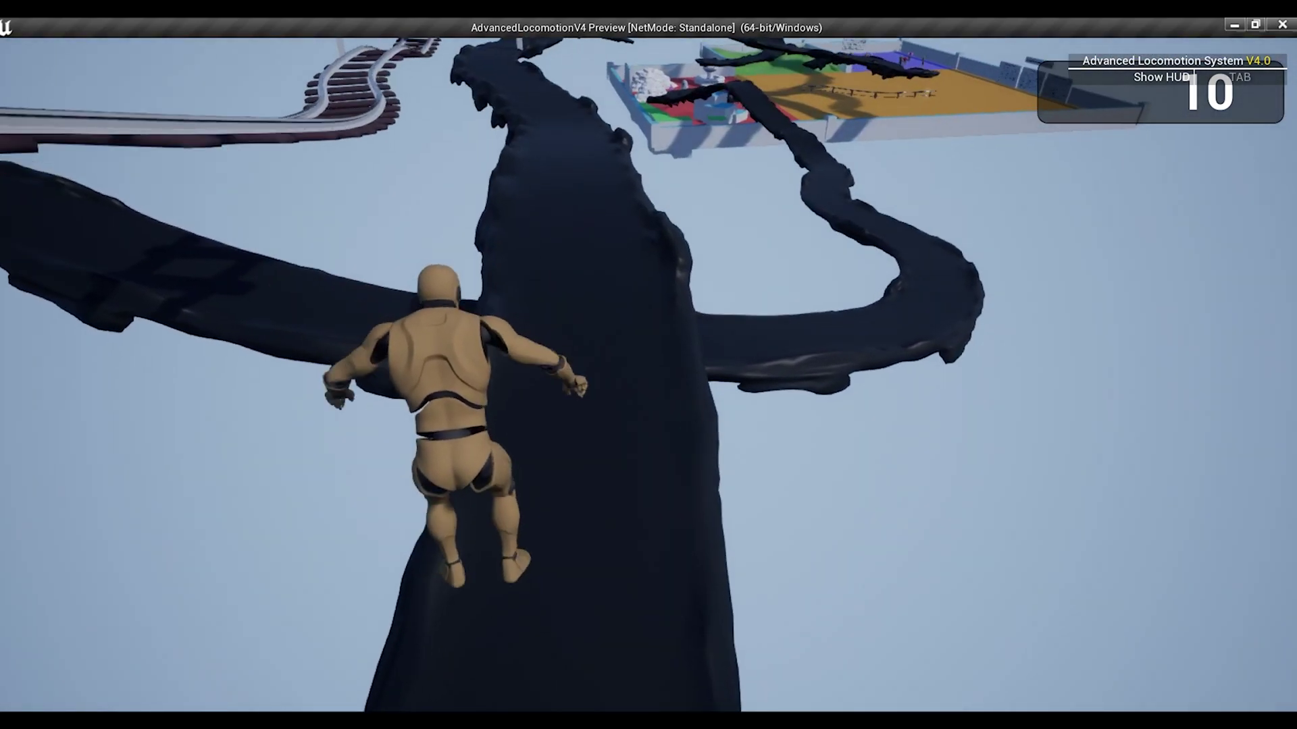
key(space)
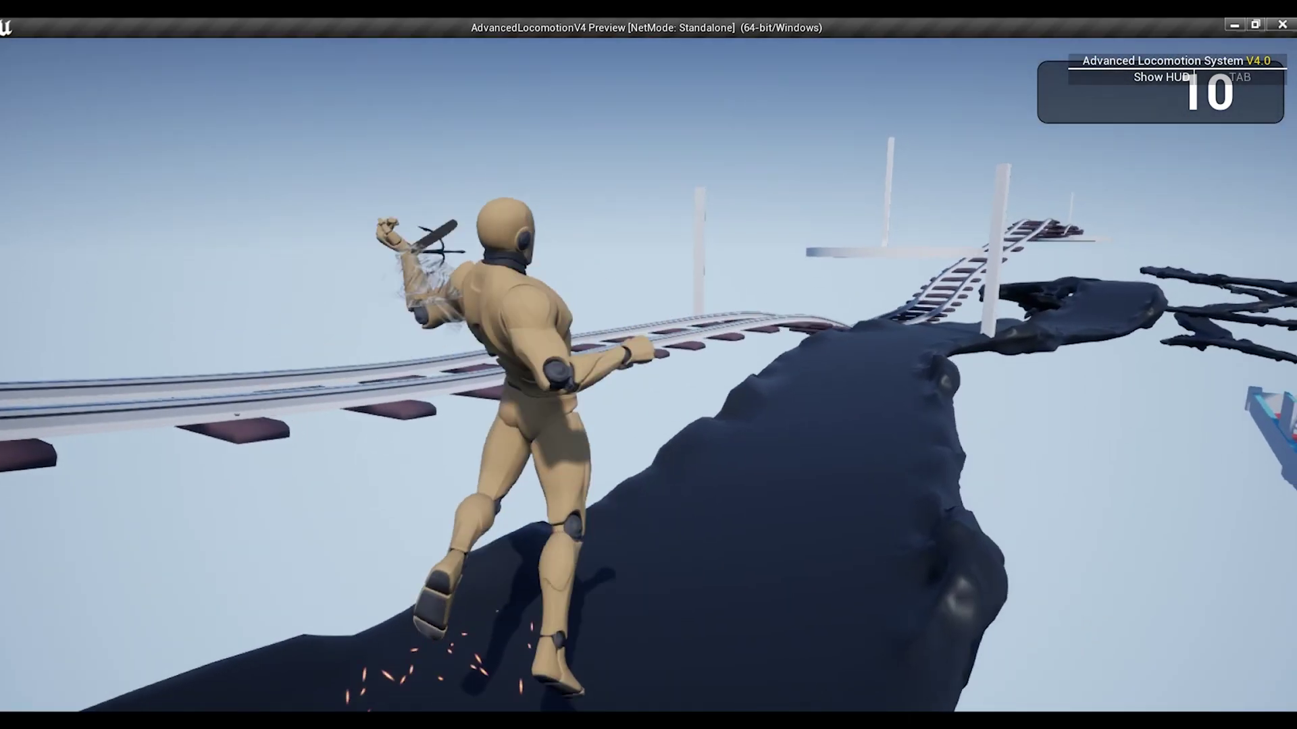
Test hooking to further platform poles and grinding the black tracks alongside the AI characters carrying boxes and barrels.
key(w)
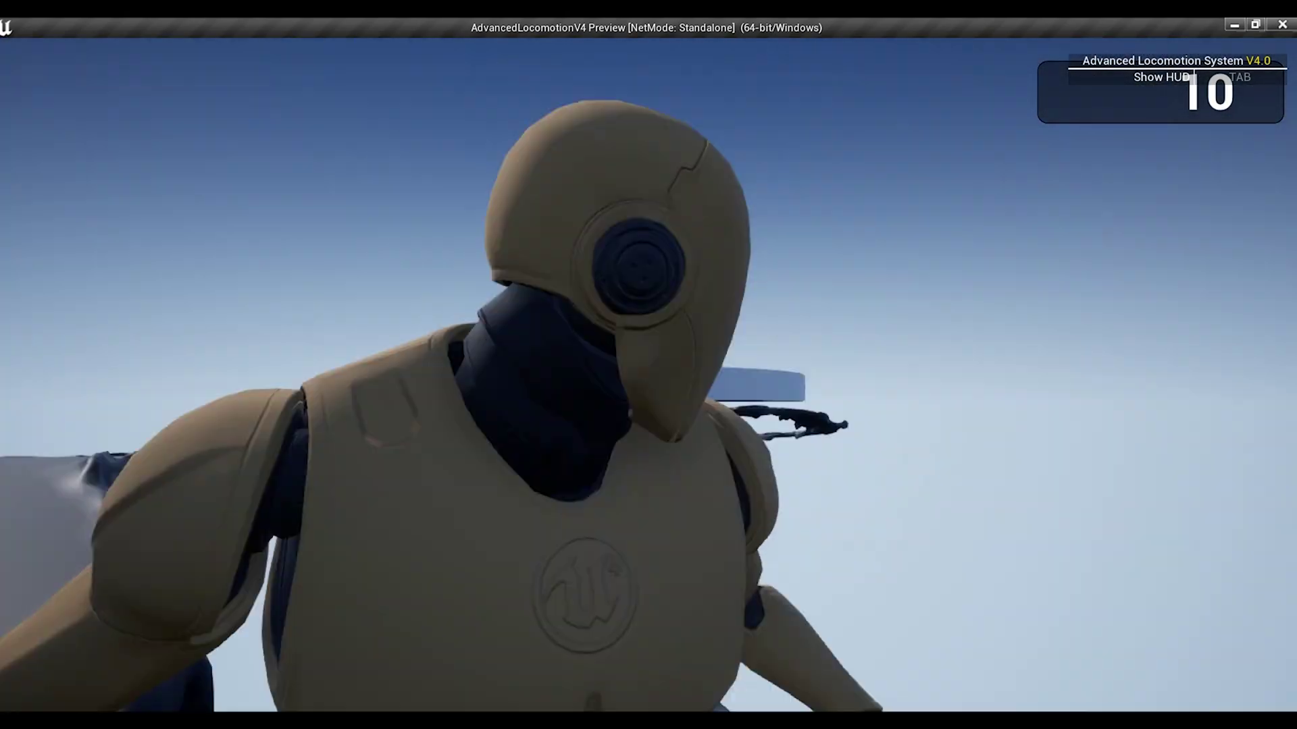
key(e)
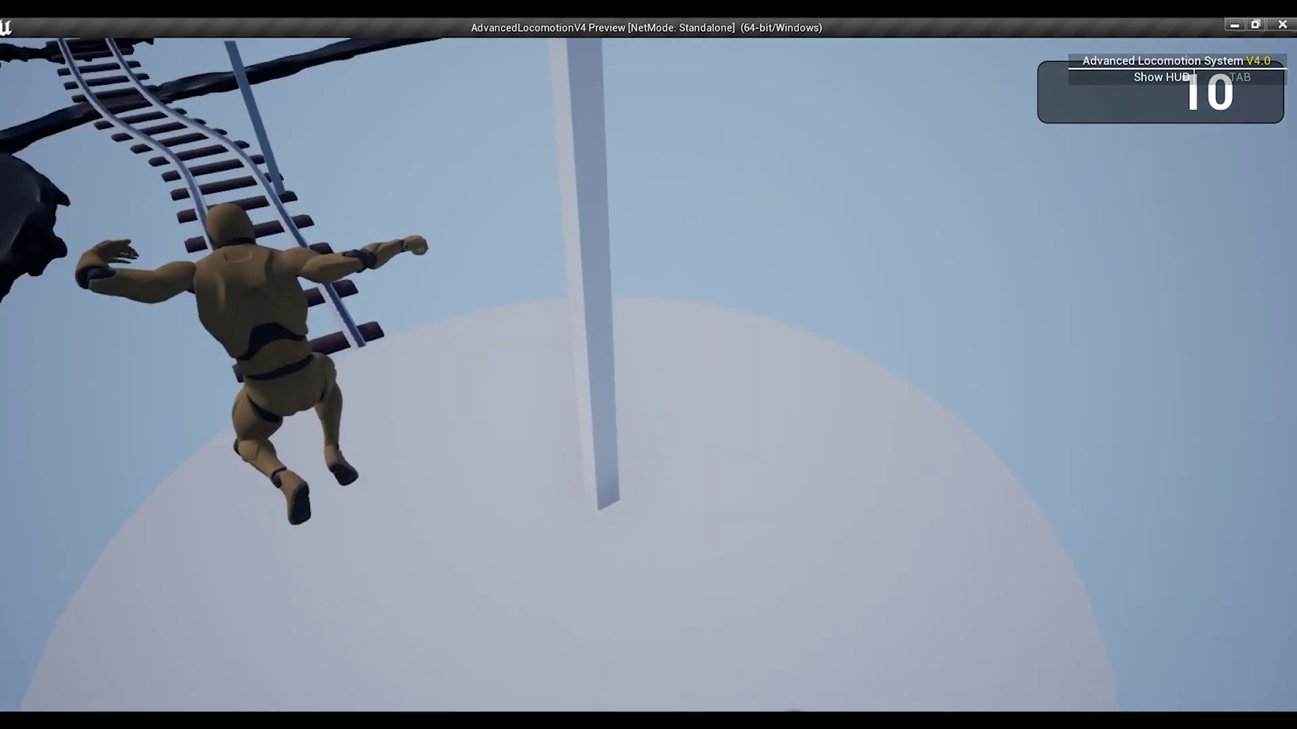
key(w)
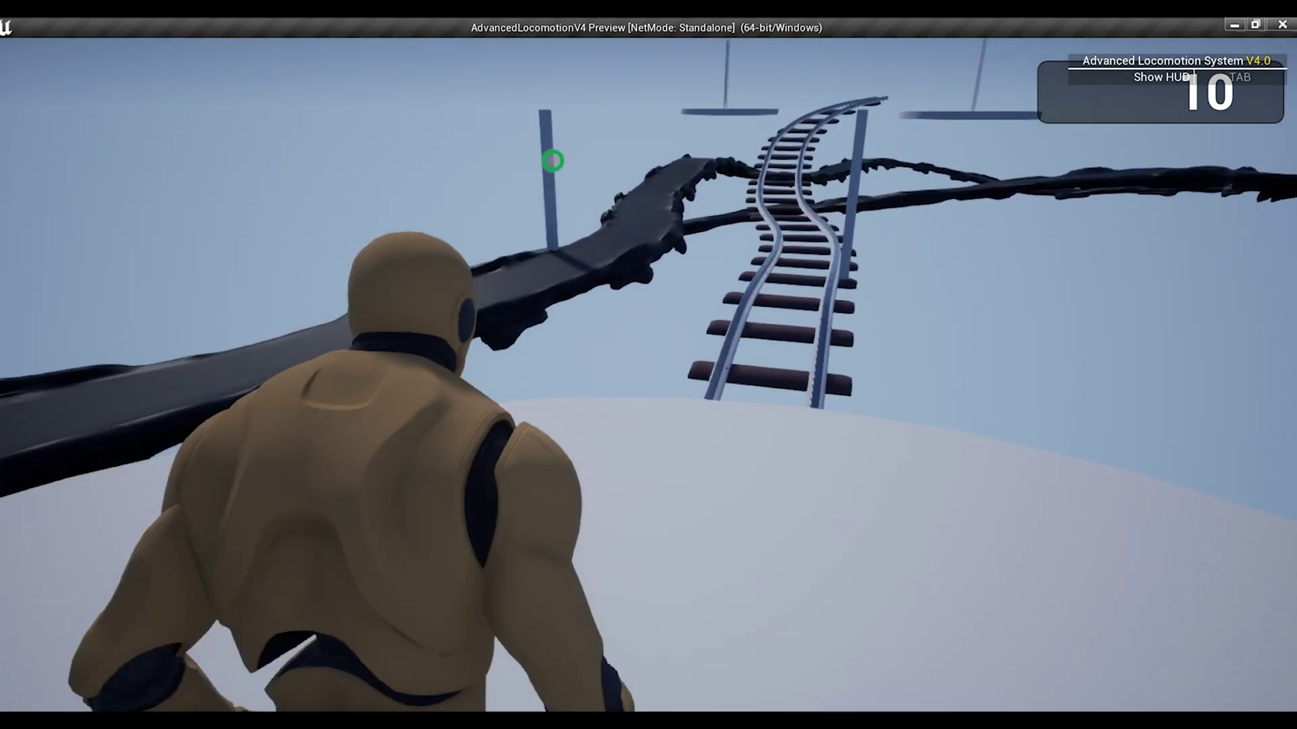
key(e)
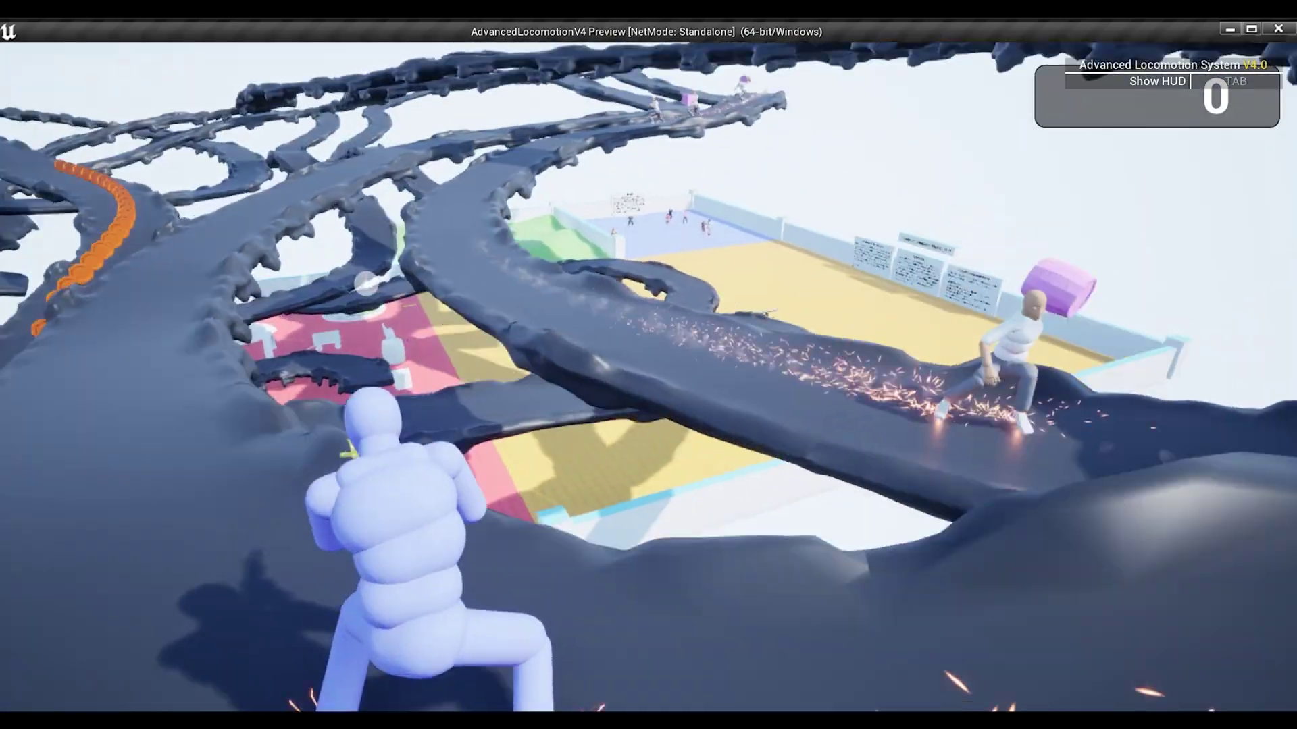
key(q)
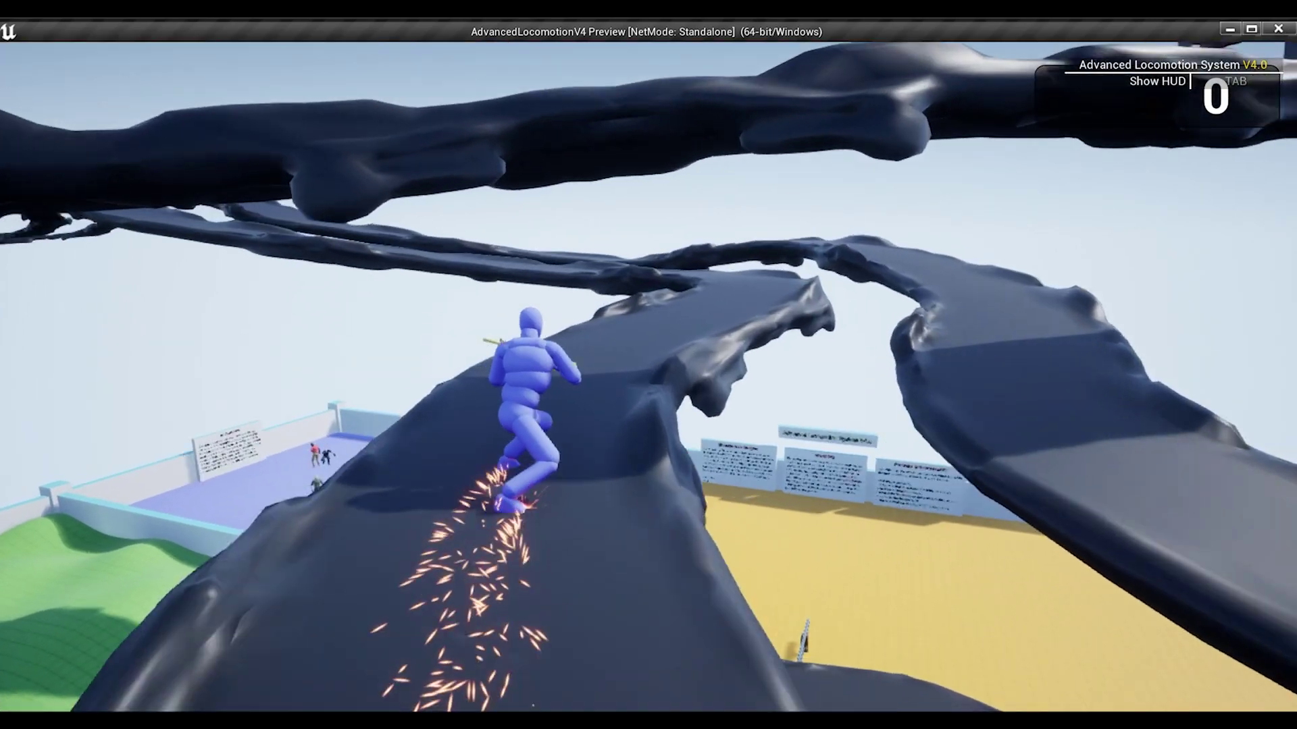
key(q)
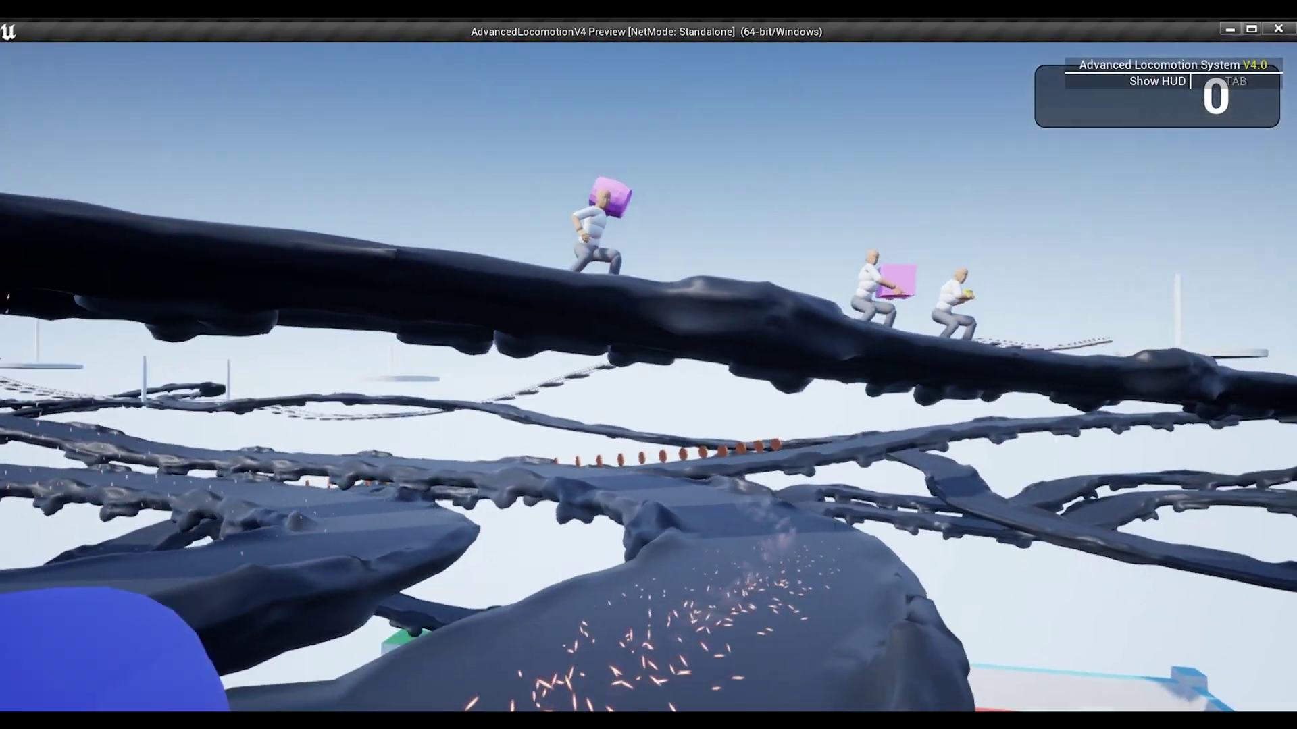